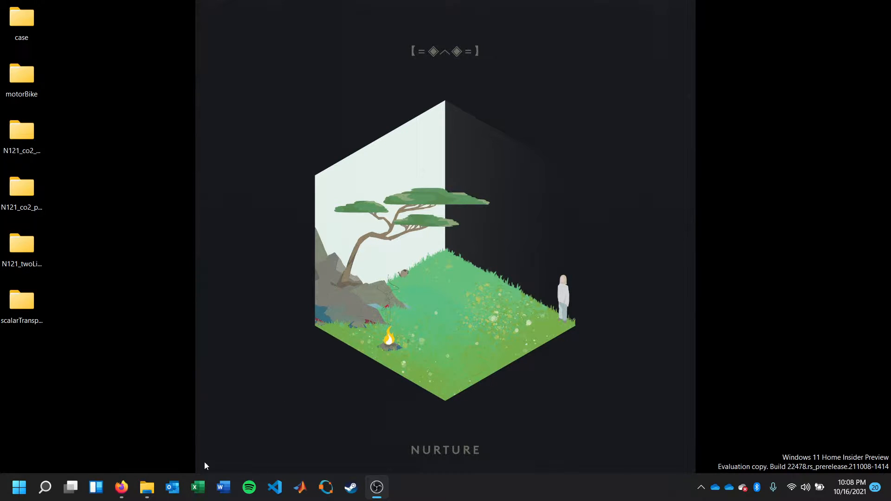
Step: Switch to Firefox and search Google for "swift block" in a new tab
click(122, 487)
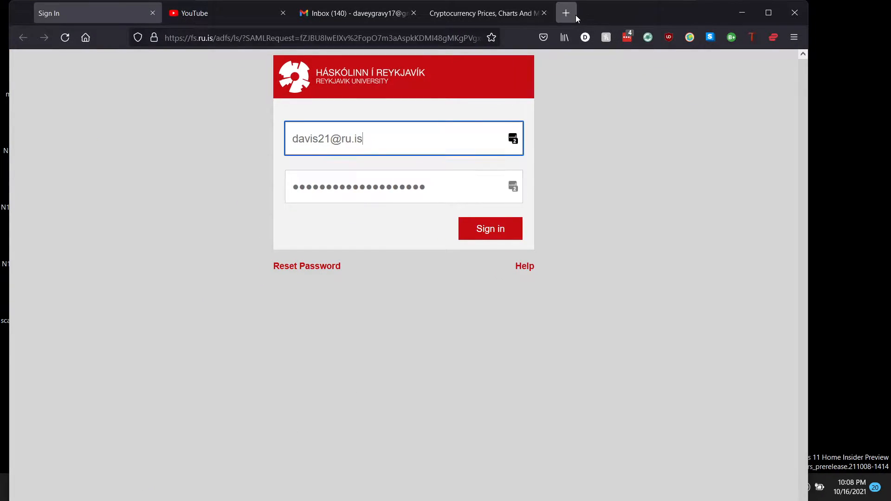
click(574, 14)
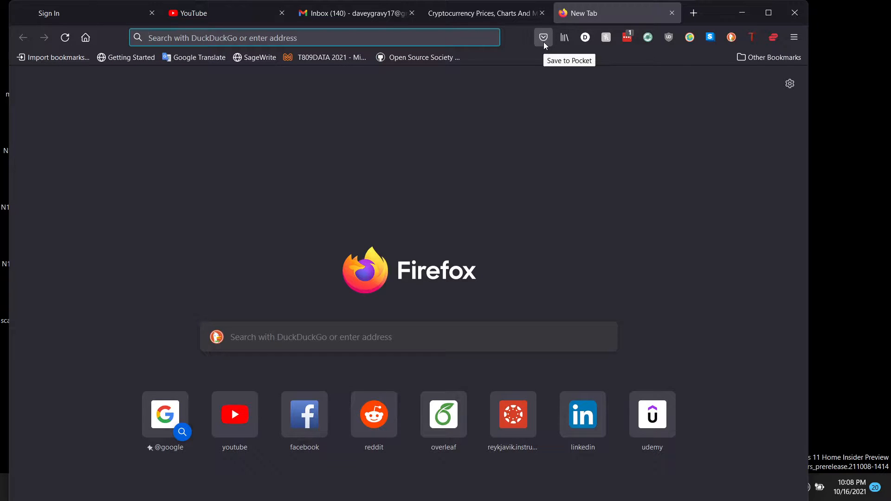
text(@google)
key(Tab)
text(si)
key(BackSpace)
text(wift block)
key(Return)
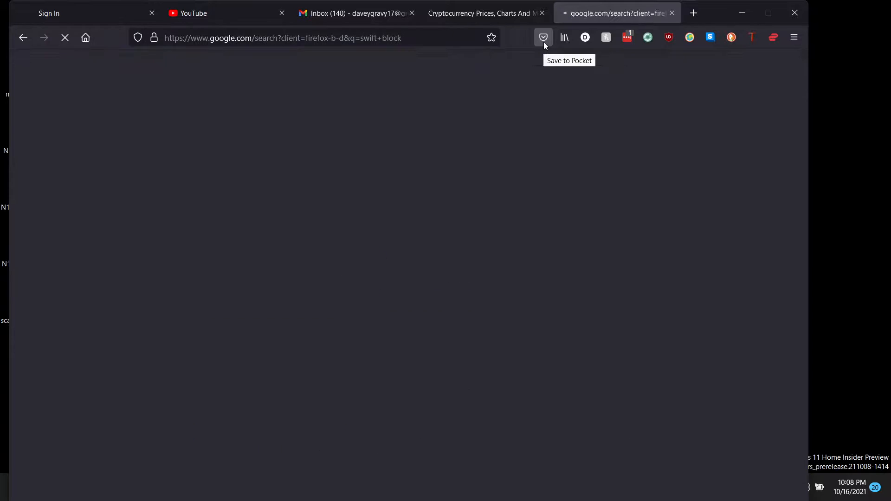
Step: Refine the search to "swift block openfoam" and open the SwiftBlock 0.3 documentation in a maximized window
scroll(382, 229, down, 5)
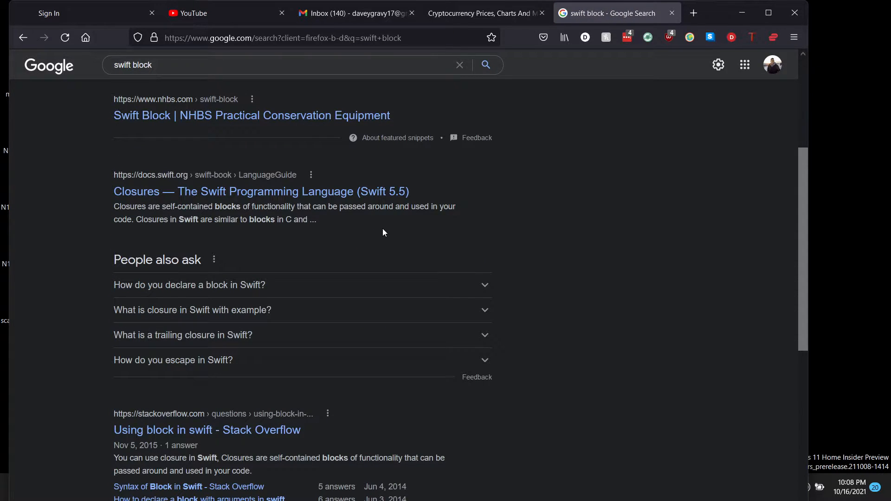
scroll(408, 242, up, 6)
click(309, 79)
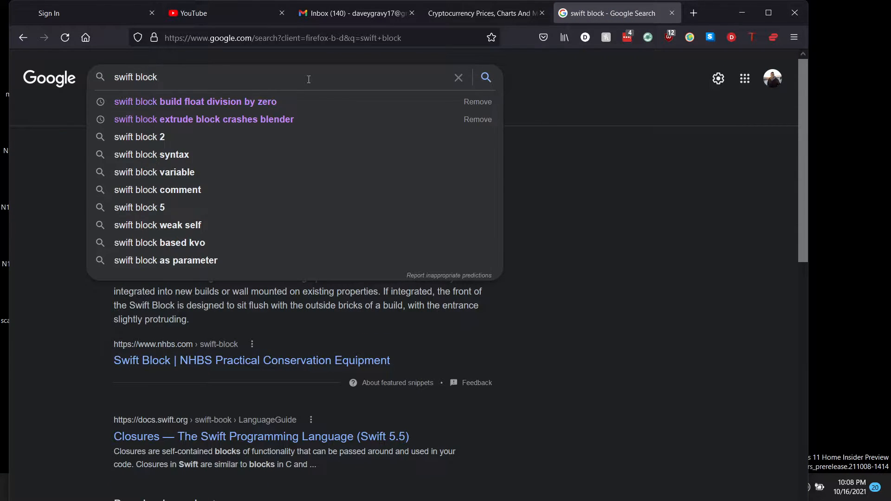
text(openfoam)
key(Return)
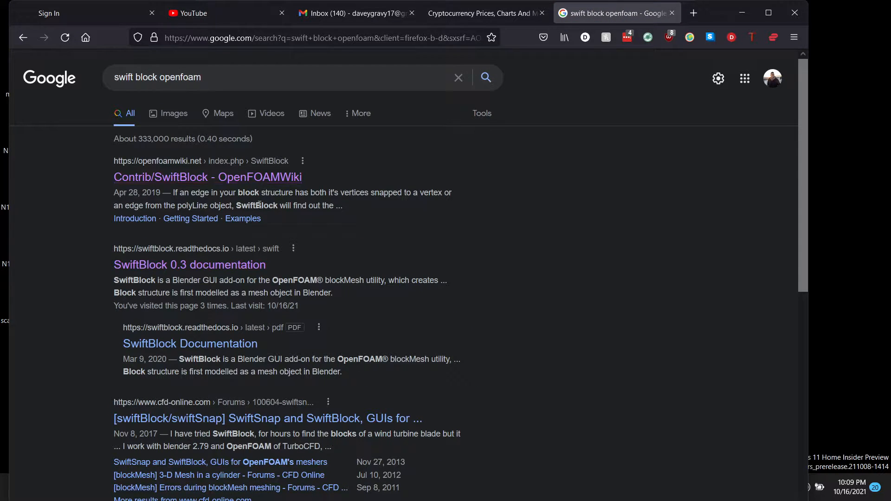
click(251, 270)
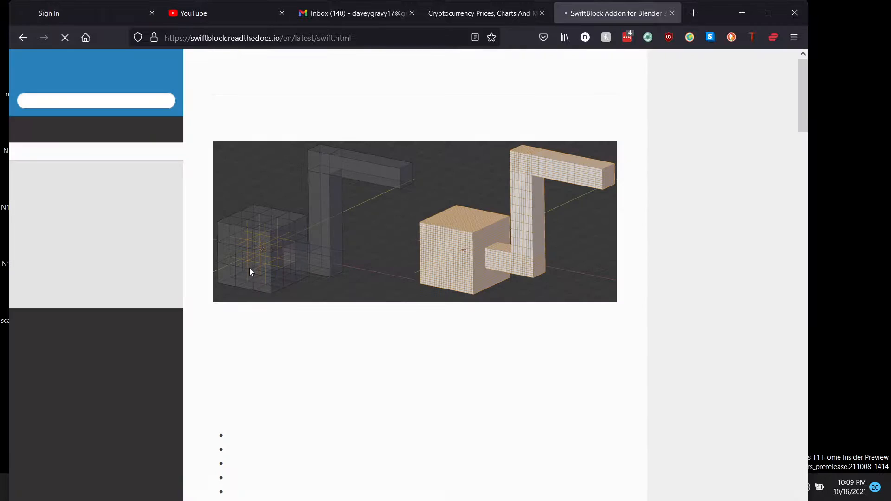
click(778, 8)
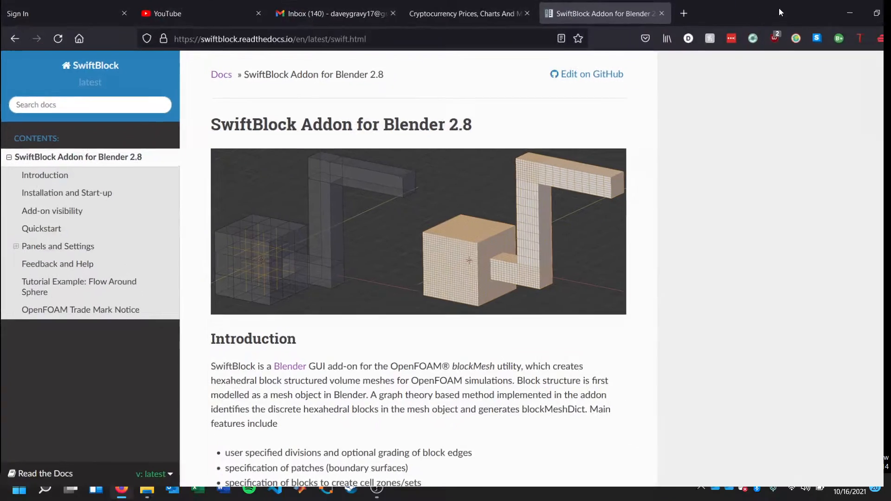
Step: Open the tkeskita/swiftBlock GitHub repository linked in the SwiftBlock documentation
scroll(626, 167, down, 2)
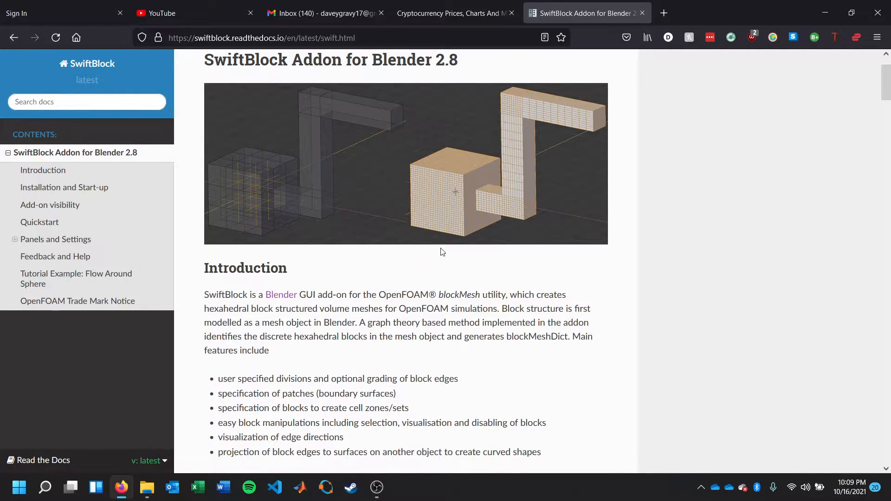
scroll(442, 254, down, 3)
scroll(450, 242, down, 2)
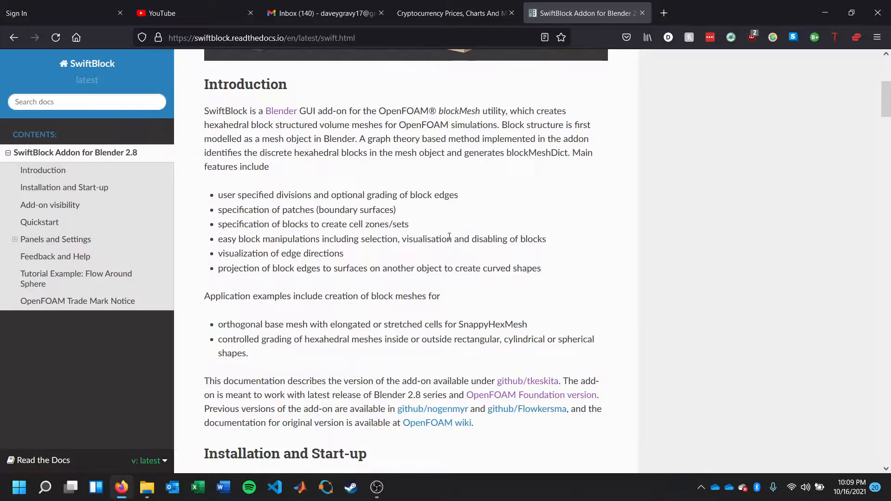
scroll(450, 240, down, 3)
scroll(427, 258, down, 2)
click(449, 311)
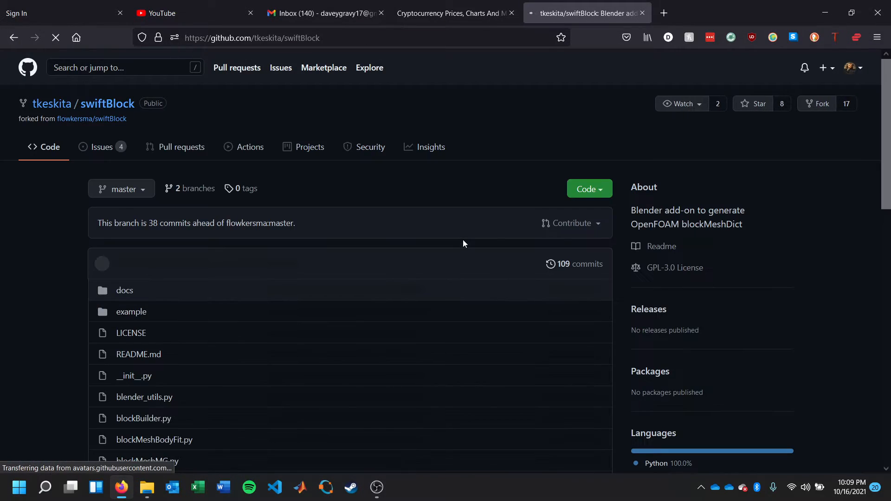
Step: Download the repository as a ZIP and save swiftBlock-master.zip to disk
click(589, 189)
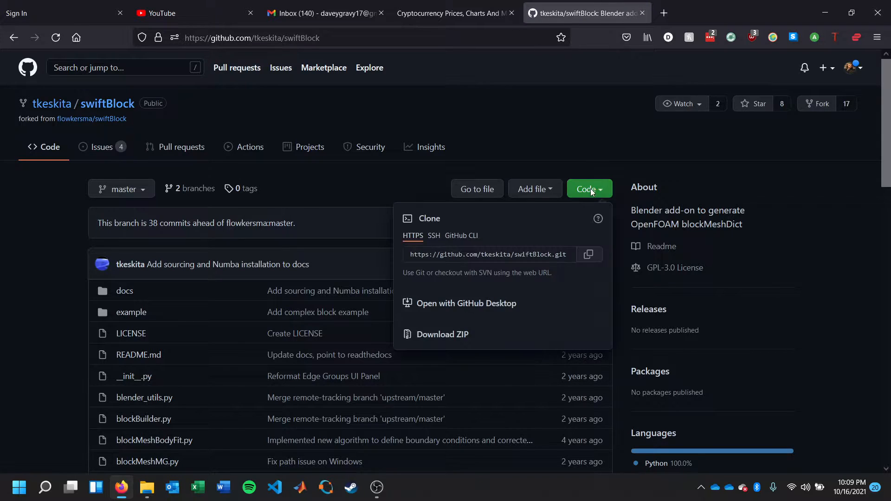
click(450, 342)
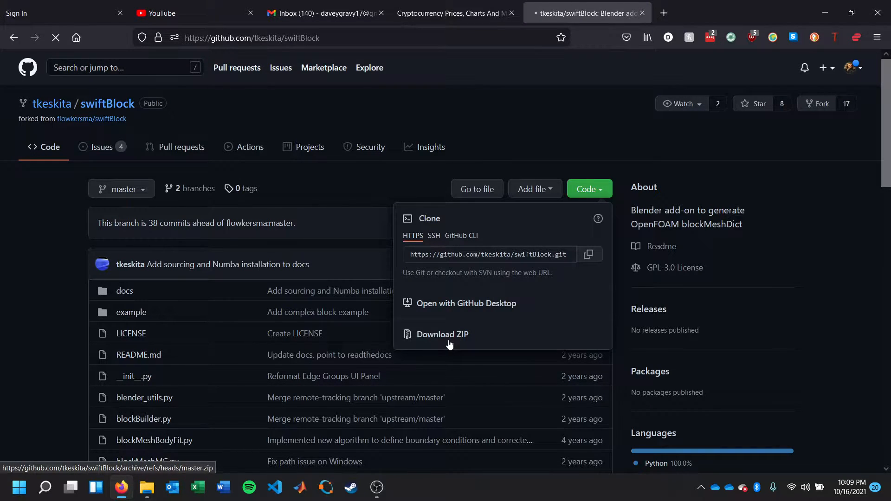
click(398, 316)
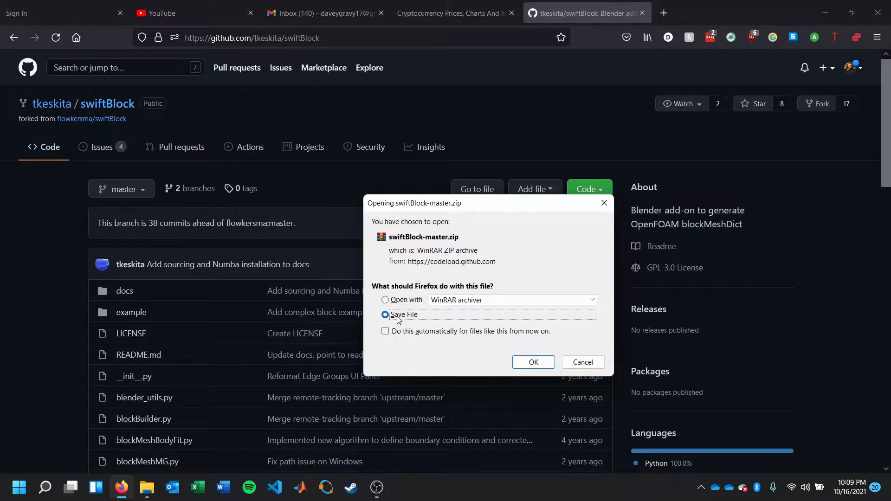
click(522, 361)
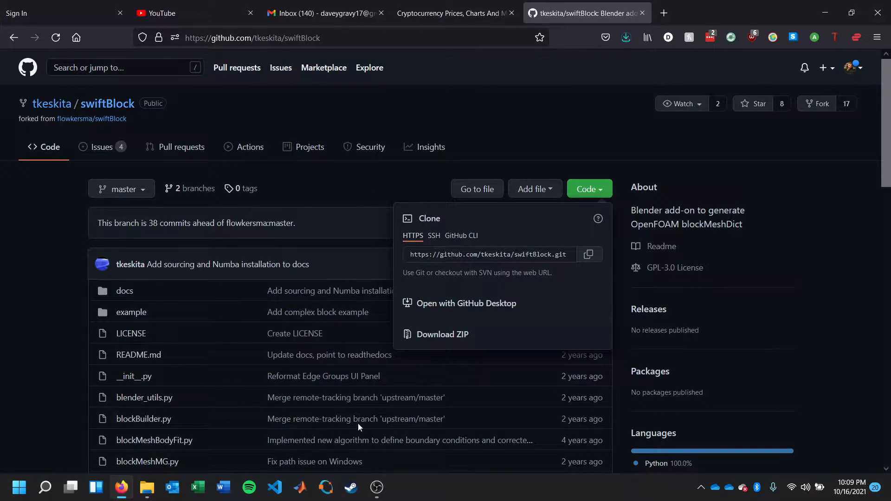
click(511, 123)
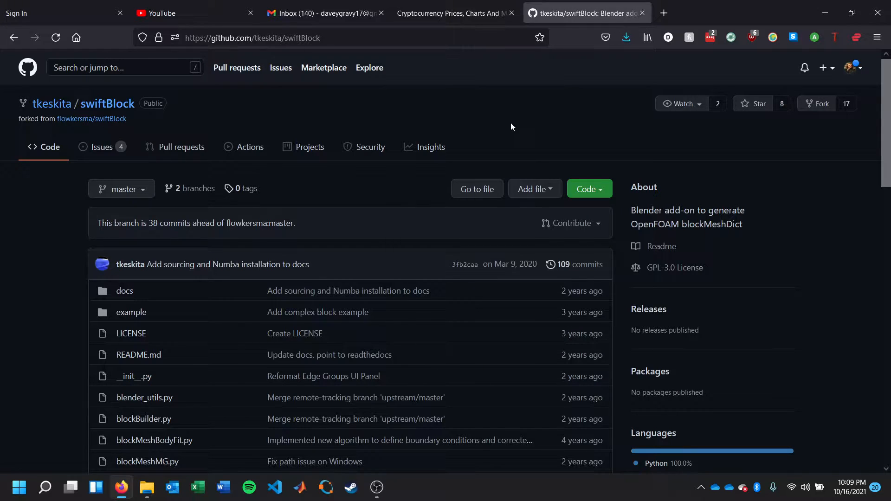
Step: Launch Blender and dismiss its splash screen
key(super)
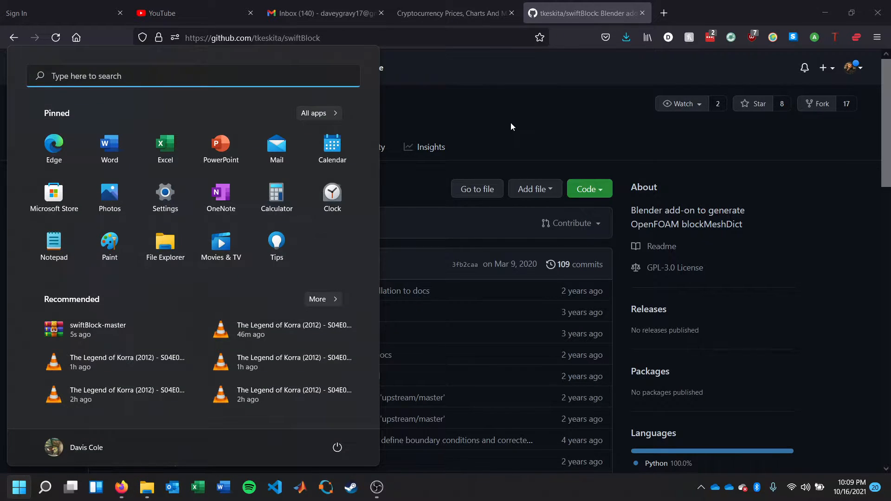
text(blender)
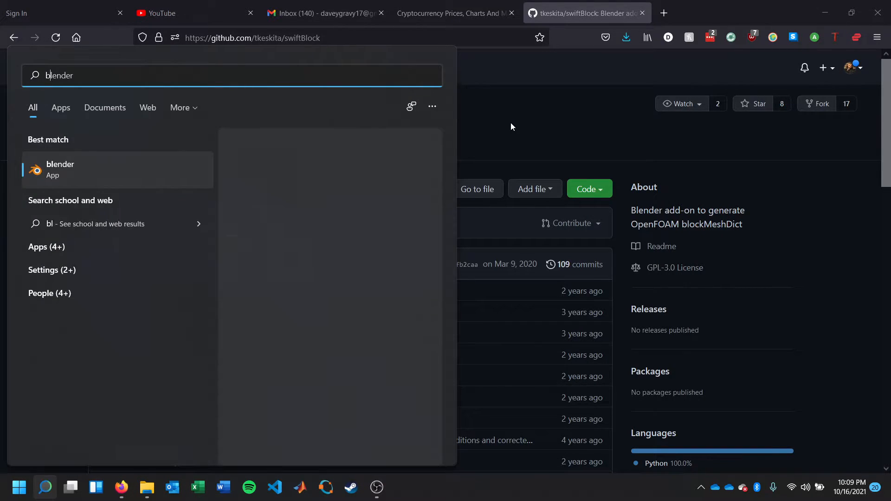
key(Return)
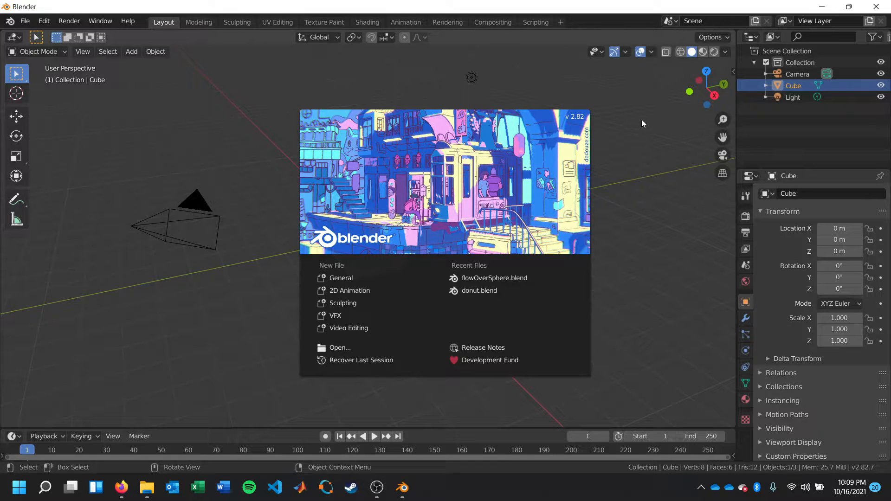
click(637, 133)
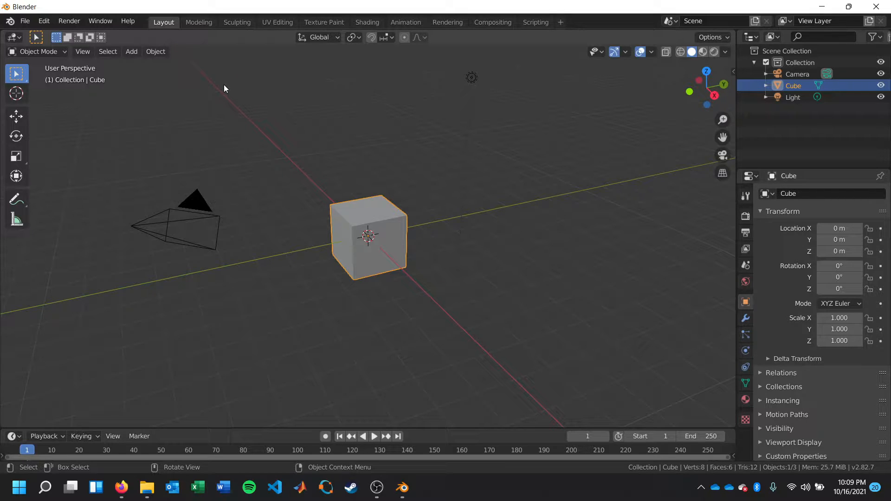
Step: Install swiftBlock-master.zip from the Downloads folder as an add-on through Blender's preferences
click(39, 23)
click(70, 185)
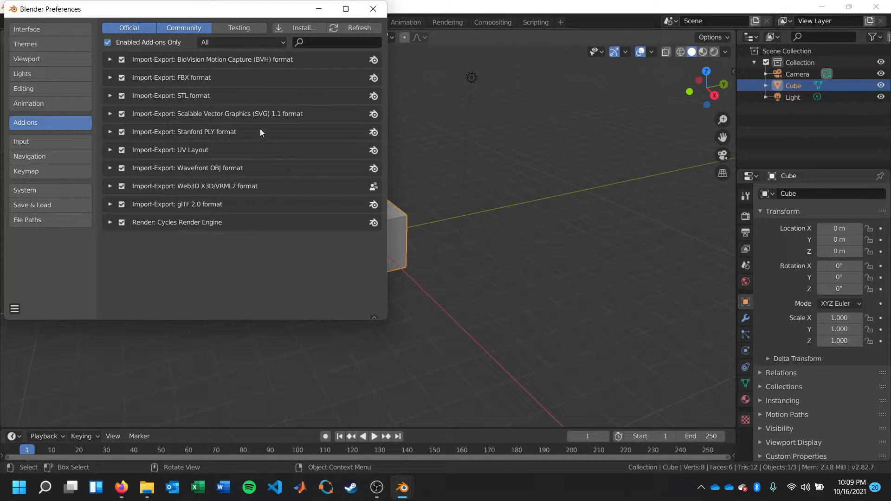
click(299, 28)
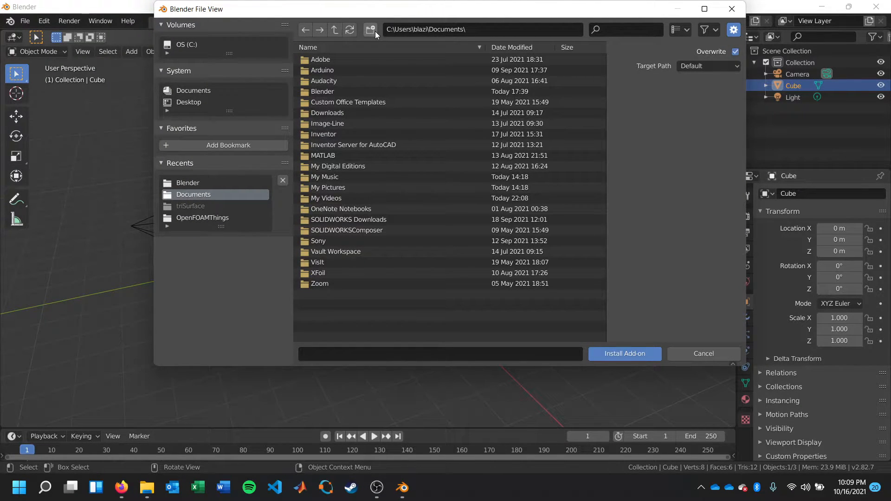
click(334, 30)
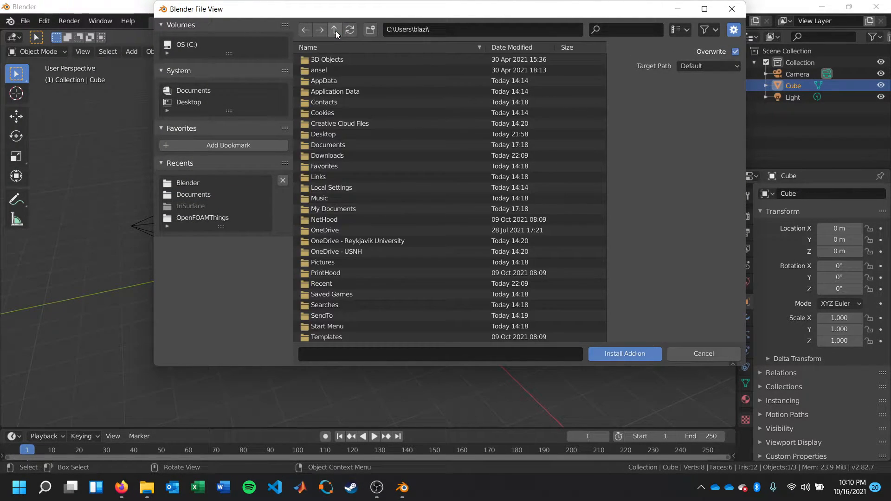
double_click(351, 155)
click(397, 306)
click(611, 352)
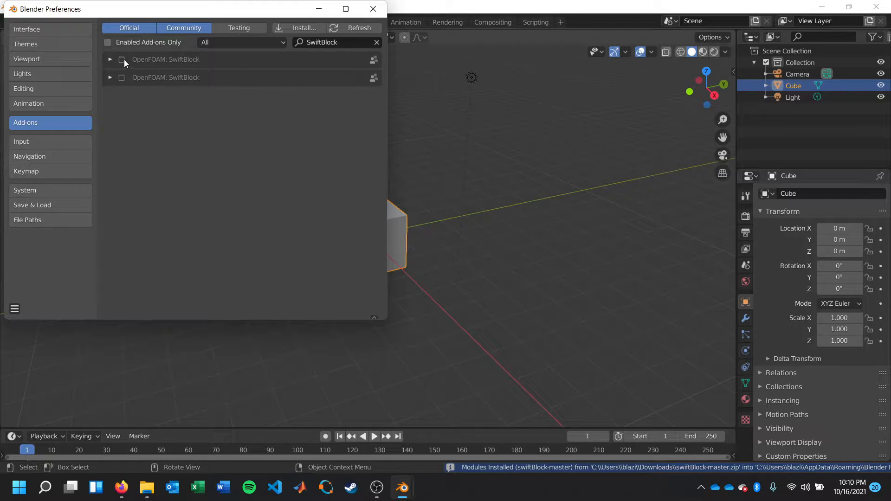
Step: Expand the details of the first OpenFOAM: SwiftBlock add-on entry and enable it
click(111, 60)
click(122, 59)
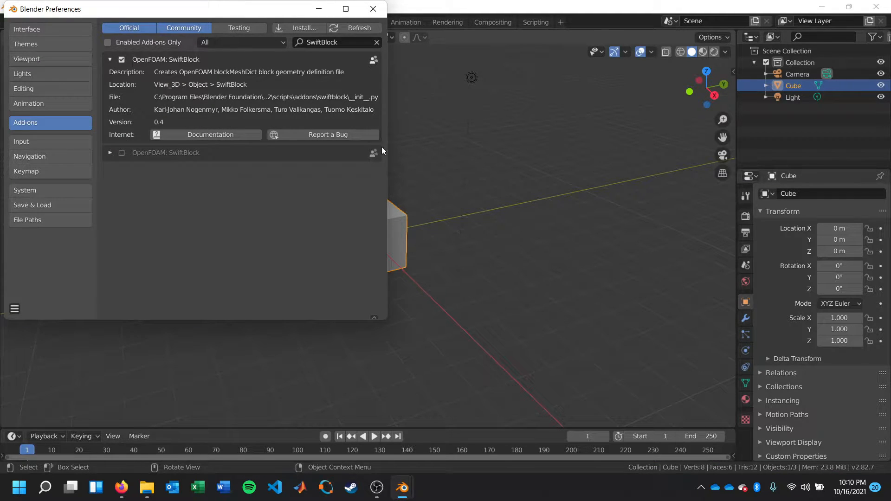
click(299, 28)
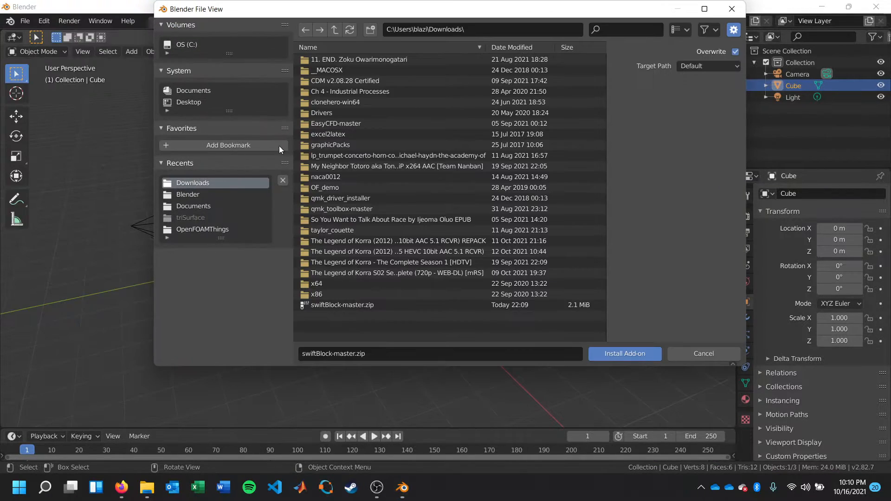
click(703, 357)
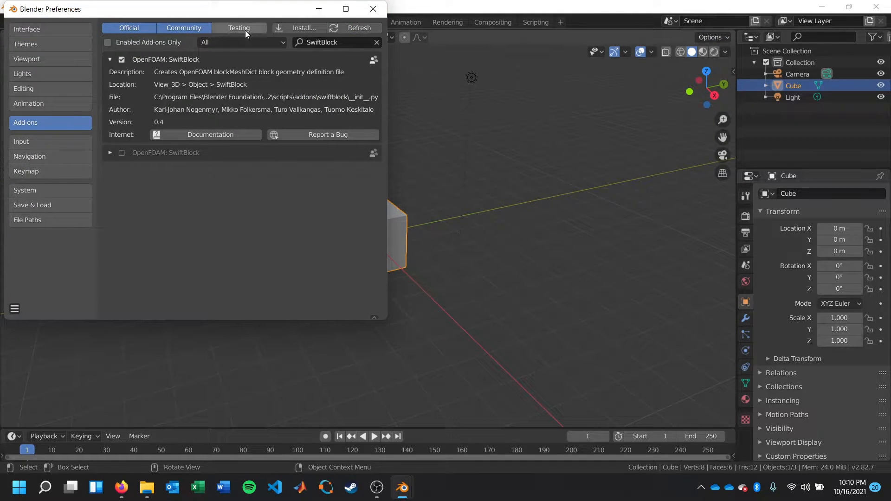
Step: Clear the add-on search filter, list enabled add-ons only, and collapse the SwiftBlock details
click(376, 43)
scroll(211, 172, down, 5)
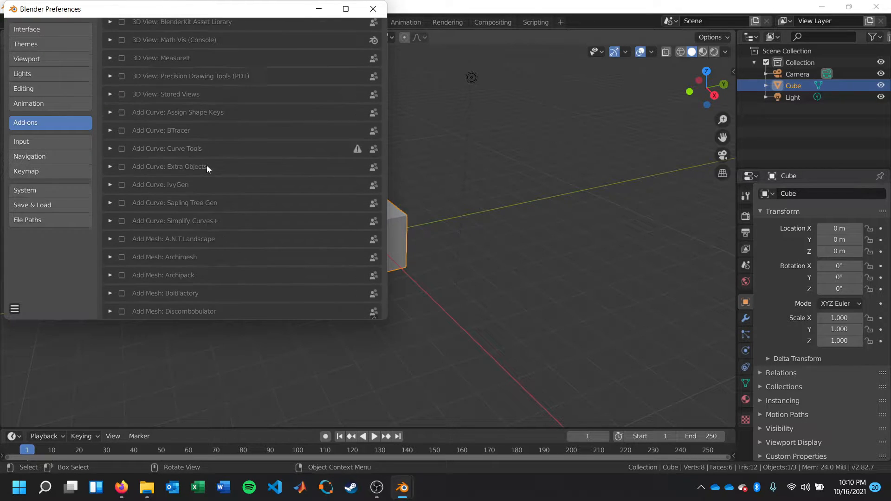
scroll(208, 168, up, 5)
click(139, 42)
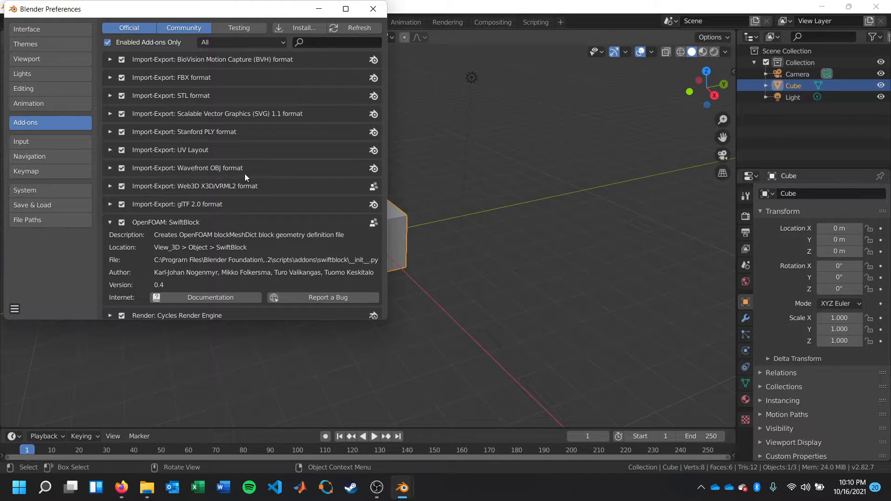
scroll(246, 177, down, 1)
click(111, 213)
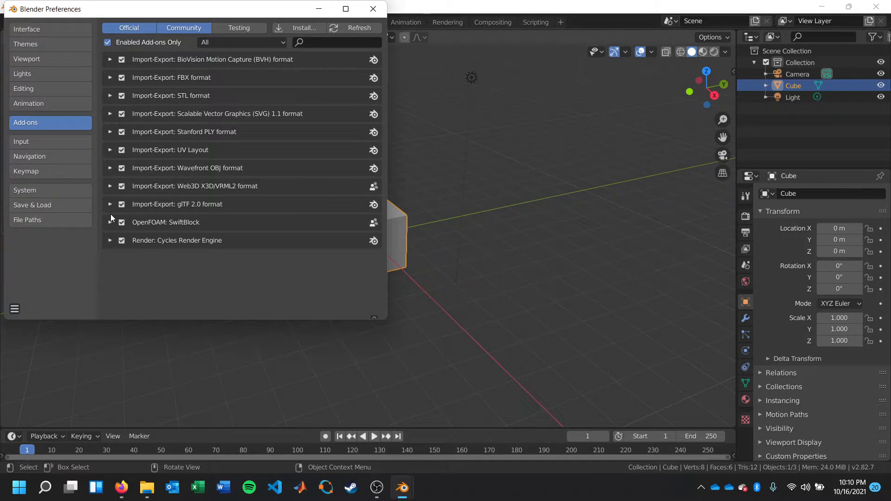
Step: Return to the 3D viewport and show the SwiftBlock settings in its sidebar
click(538, 160)
key(n)
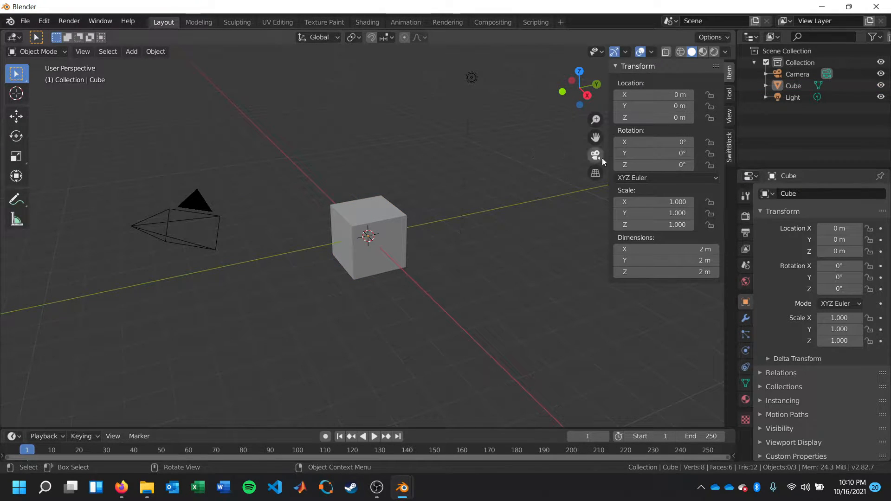
click(729, 147)
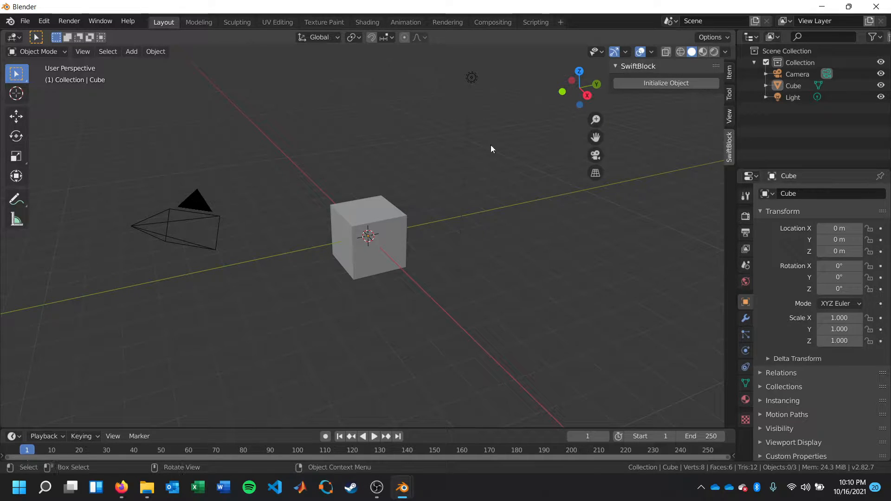
Step: Delete the default camera and light from the scene collection
right_click(806, 74)
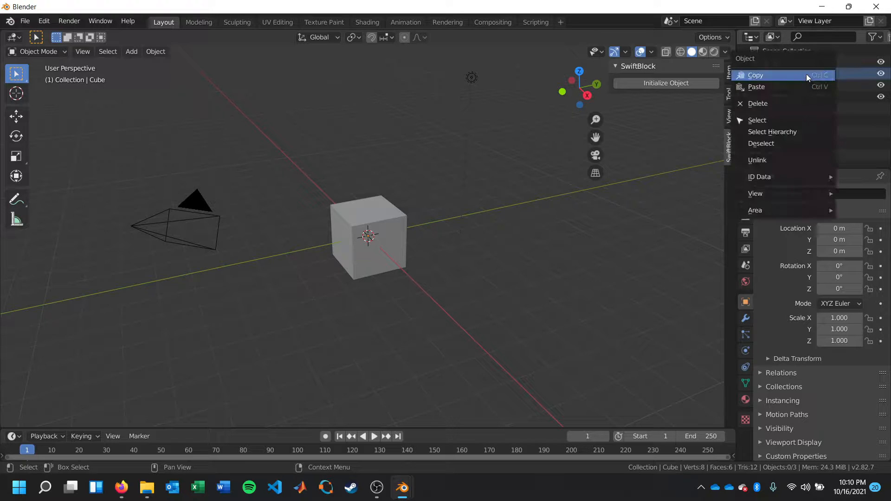
click(779, 104)
right_click(789, 90)
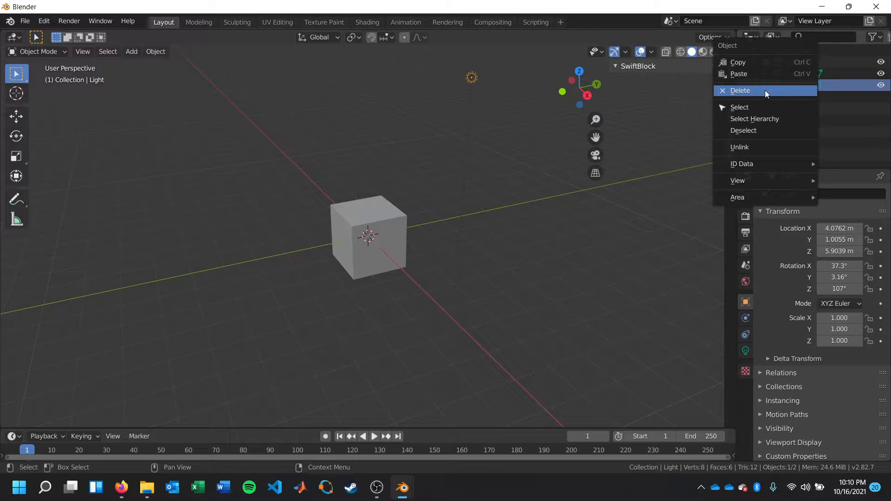
click(765, 91)
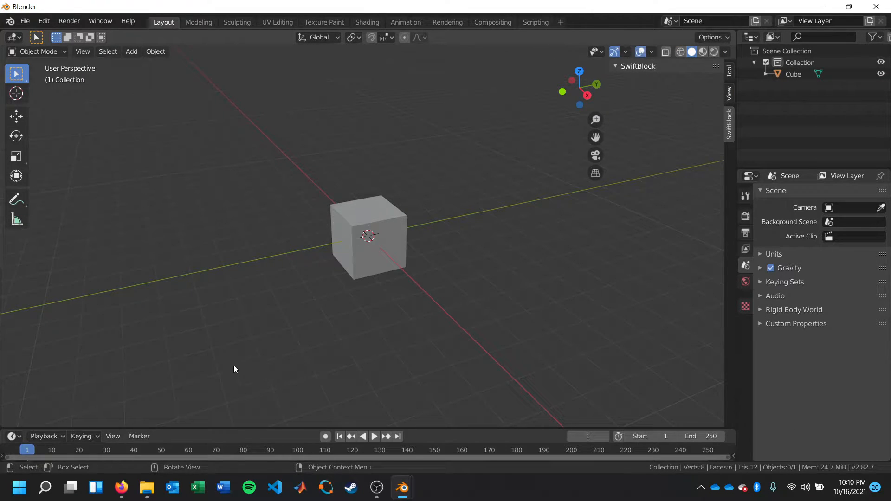
Step: Switch to Firefox and open the Tutorial Example: Flow Around Sphere section of the SwiftBlock documentation
click(132, 494)
click(119, 497)
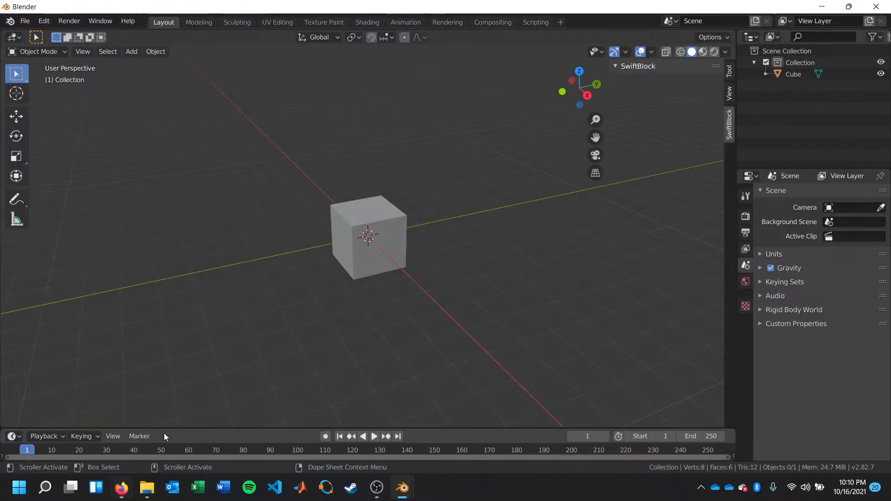
click(115, 494)
key(alt+Left)
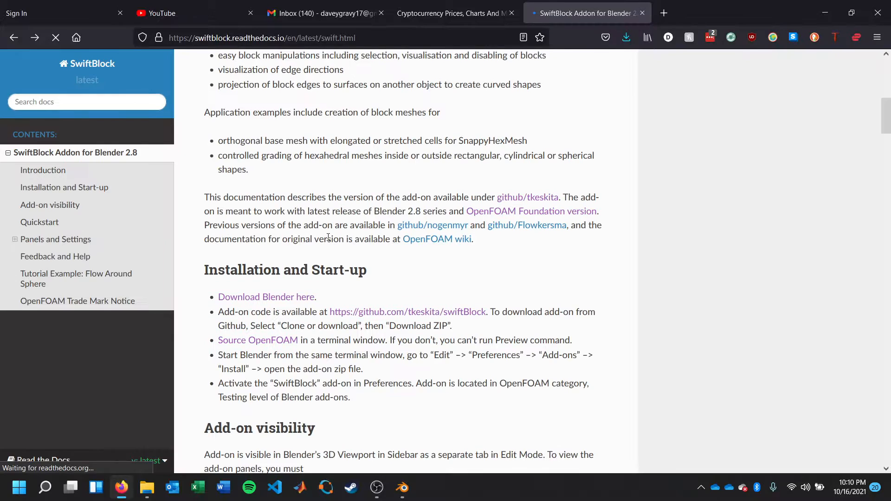
scroll(375, 222, down, 2)
scroll(375, 221, up, 4)
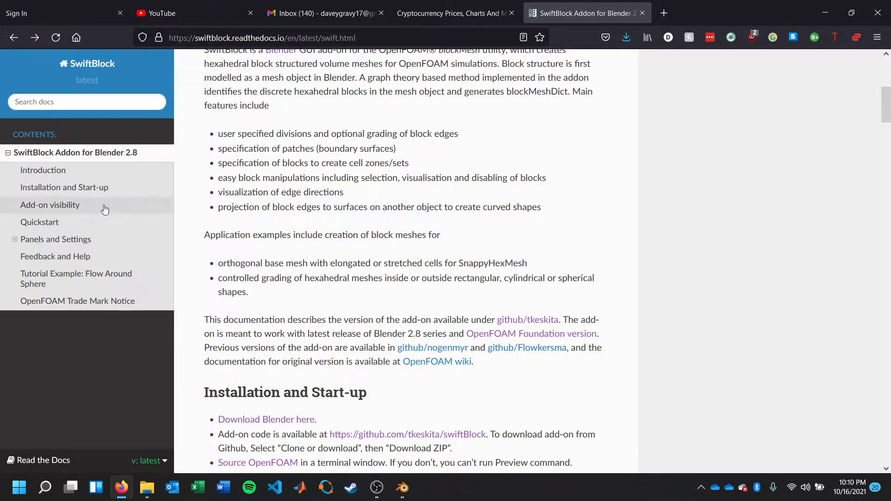
click(113, 274)
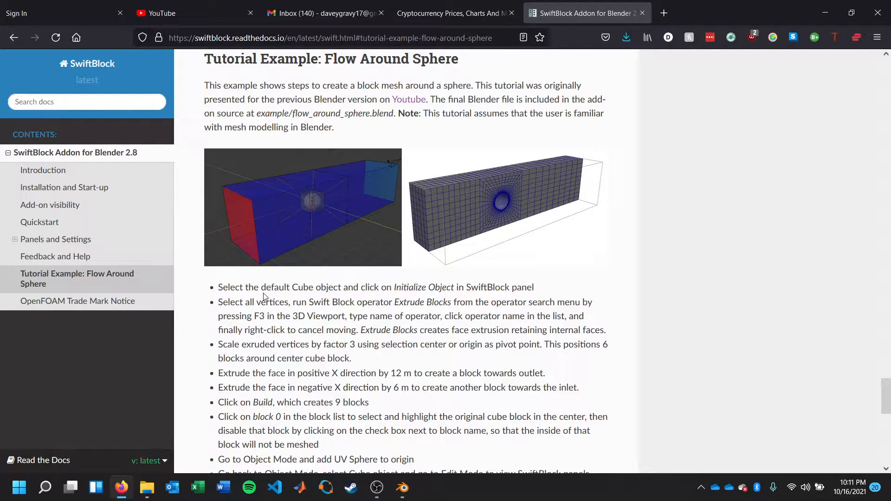
Step: Close the Blender Preferences window and return to the main Blender window
mouse_move(402, 487)
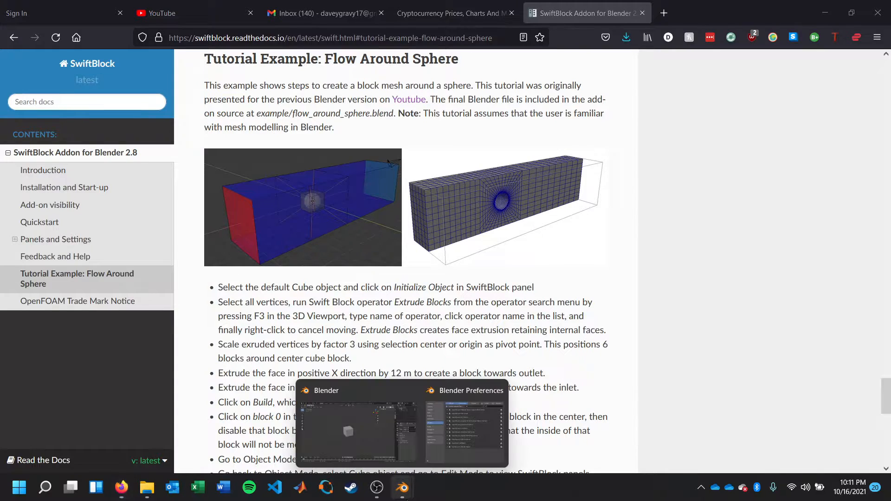
click(366, 445)
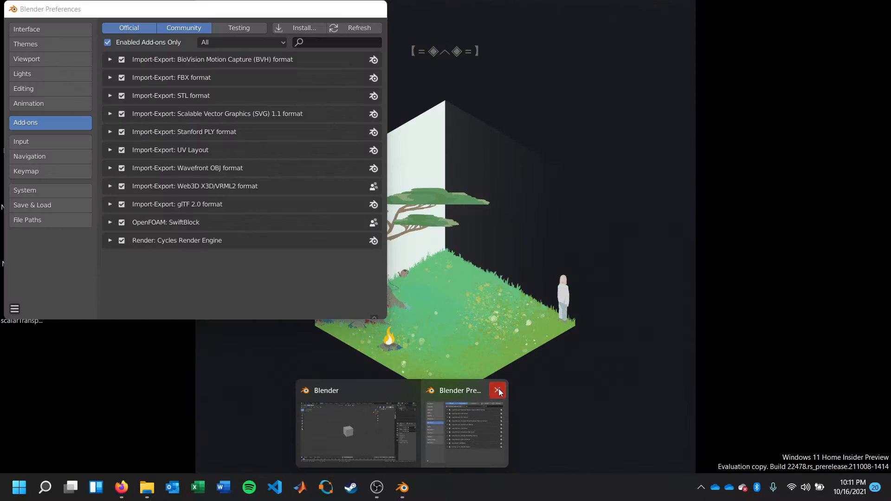
click(497, 391)
click(432, 416)
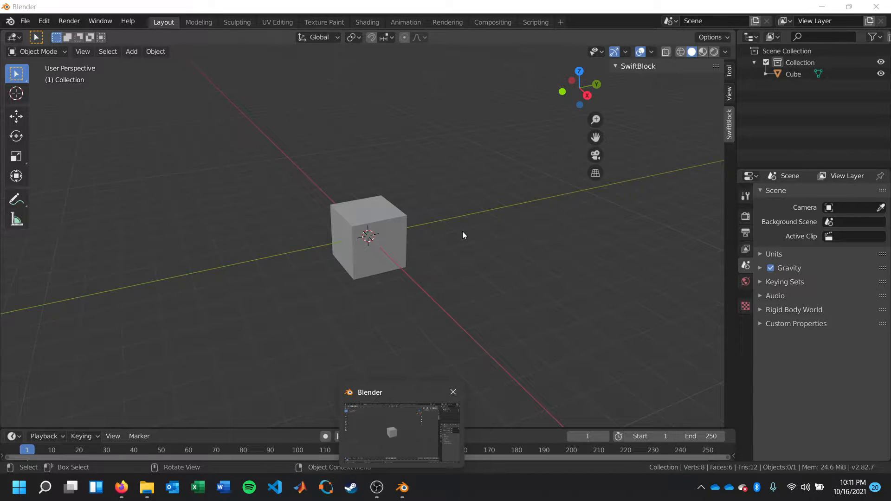
Step: Turn on X-ray shading and try running SwiftBlock's Extrude Blocks on the selected cube in Object Mode
click(666, 52)
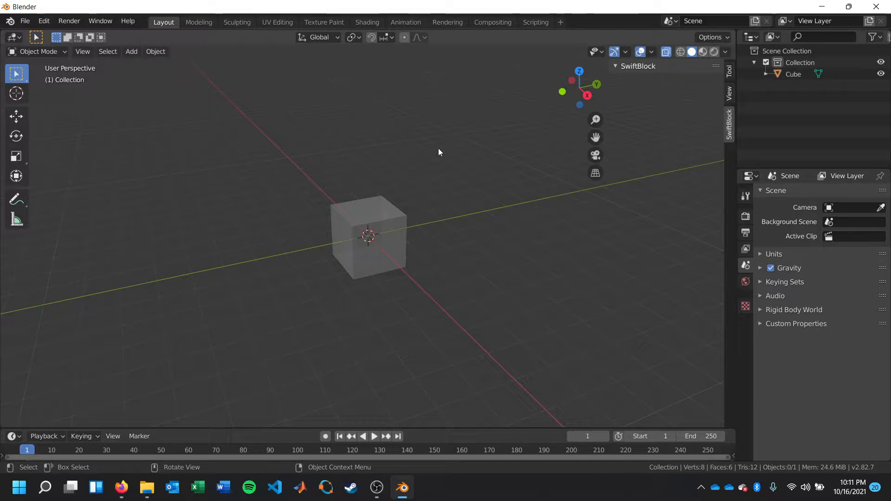
key(a)
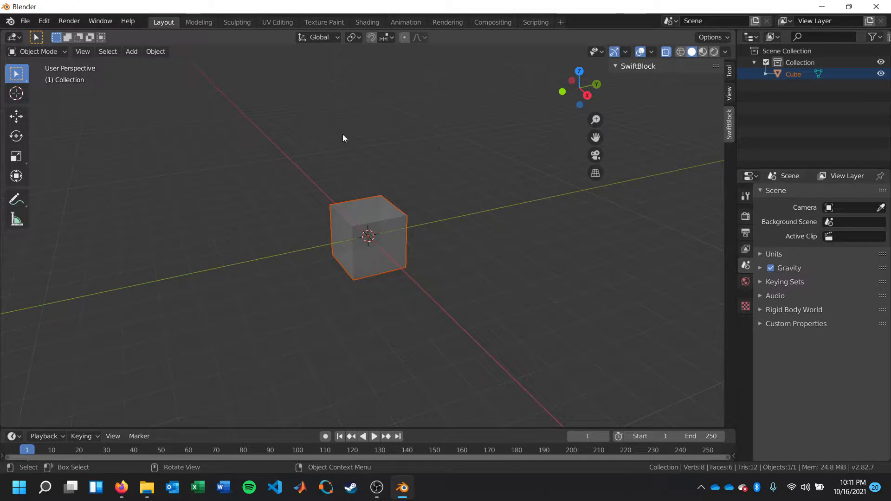
key(alt+a)
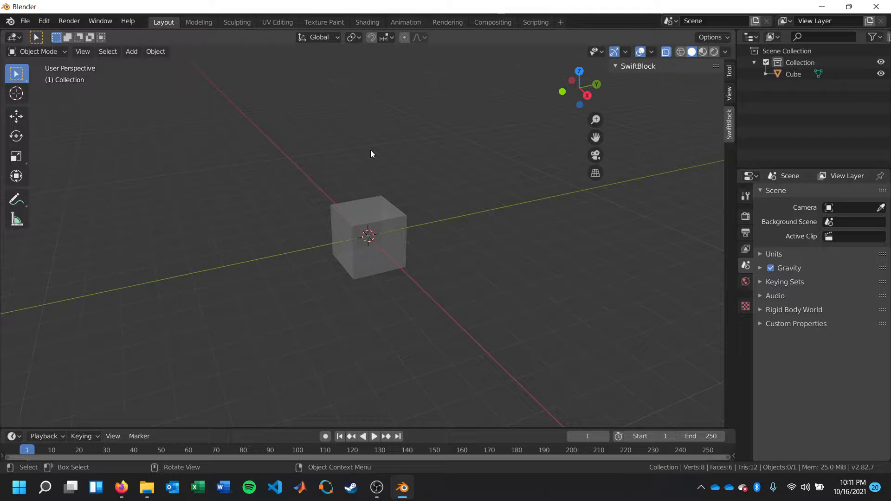
key(a)
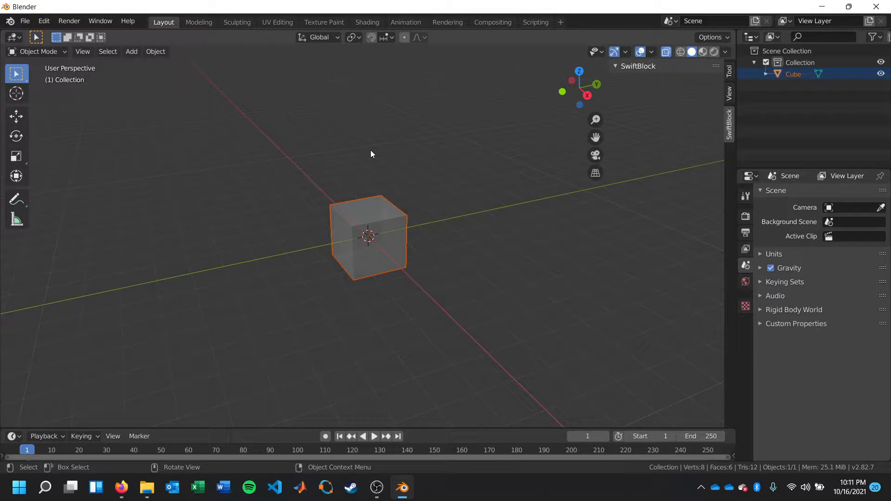
key(F3)
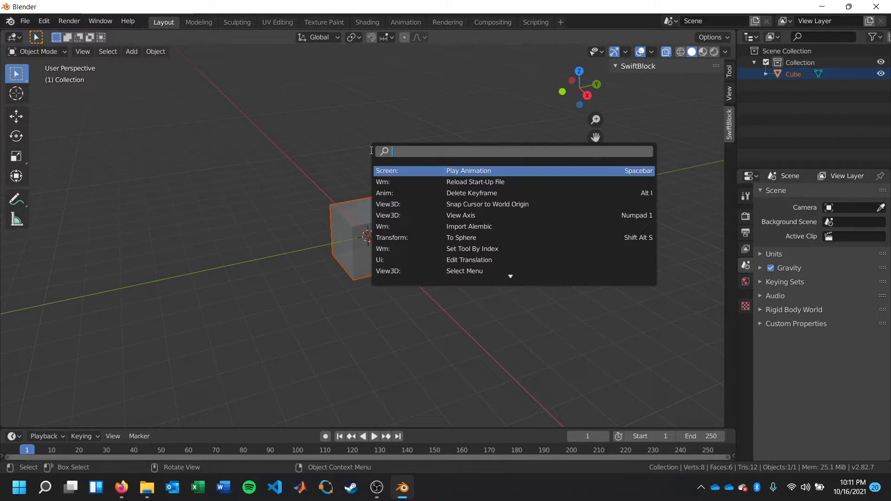
text(extrude)
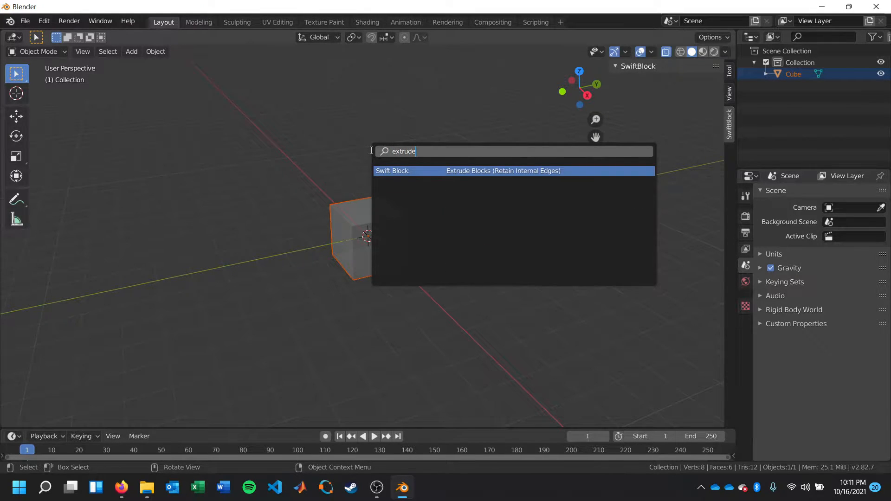
key(Return)
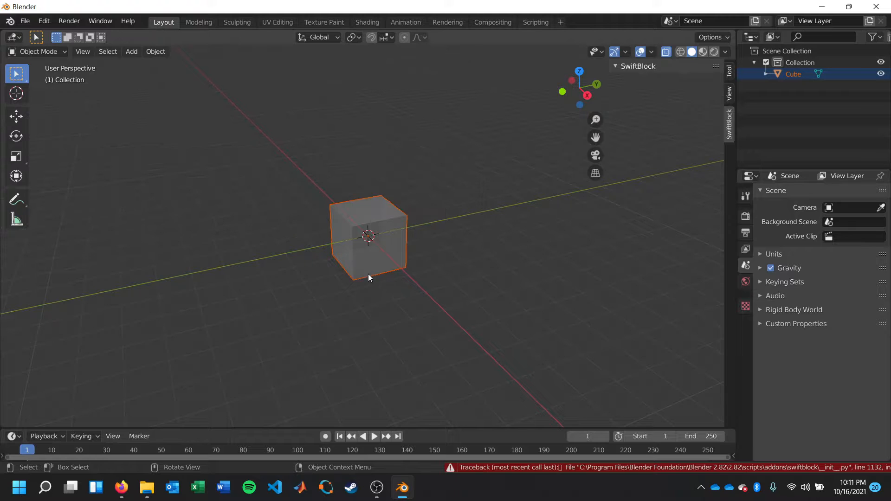
click(353, 327)
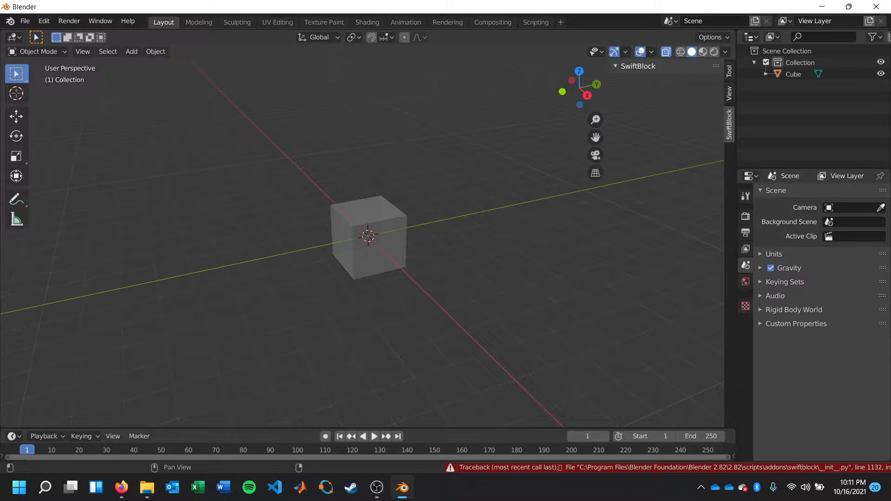
Step: Quit Blender without saving the scene and launch it again
click(876, 6)
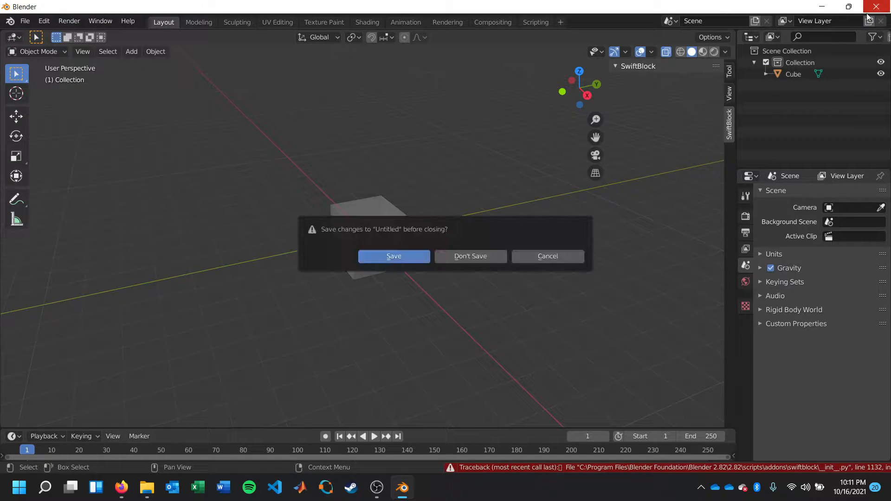
click(487, 256)
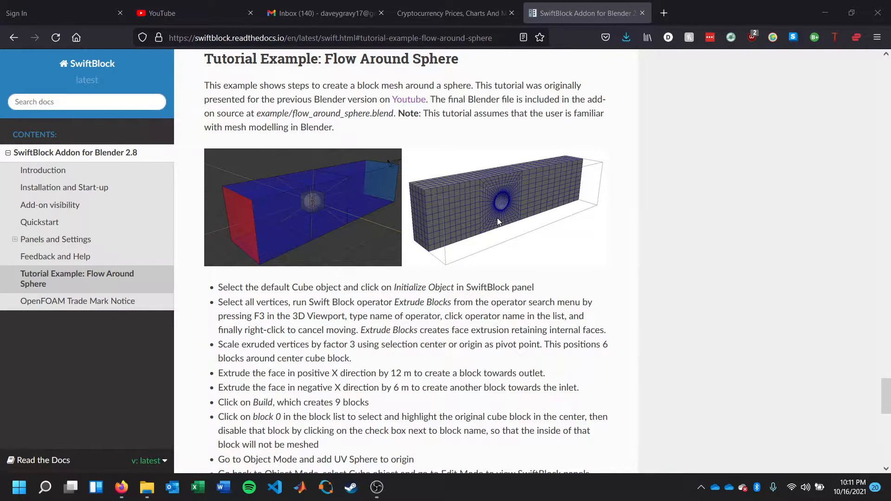
key(super)
text(blender)
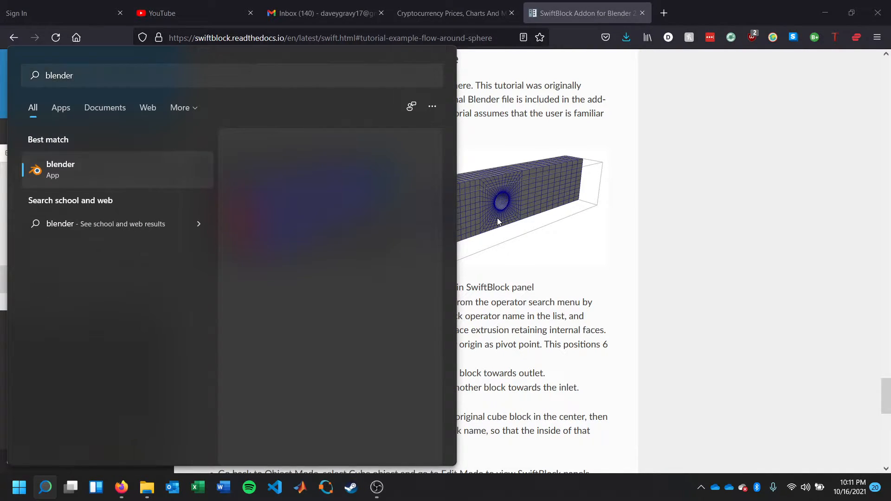
key(Return)
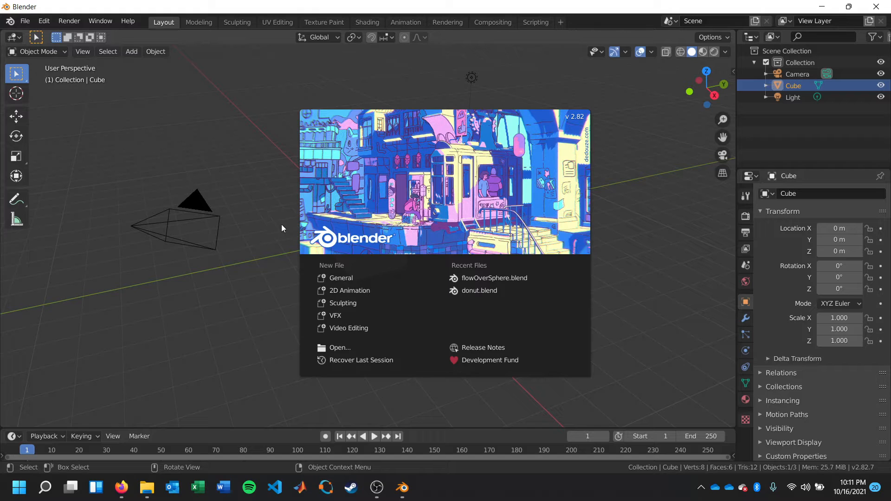
Step: Dismiss the splash screen, delete the default camera and light, and deselect the cube
click(228, 182)
right_click(802, 77)
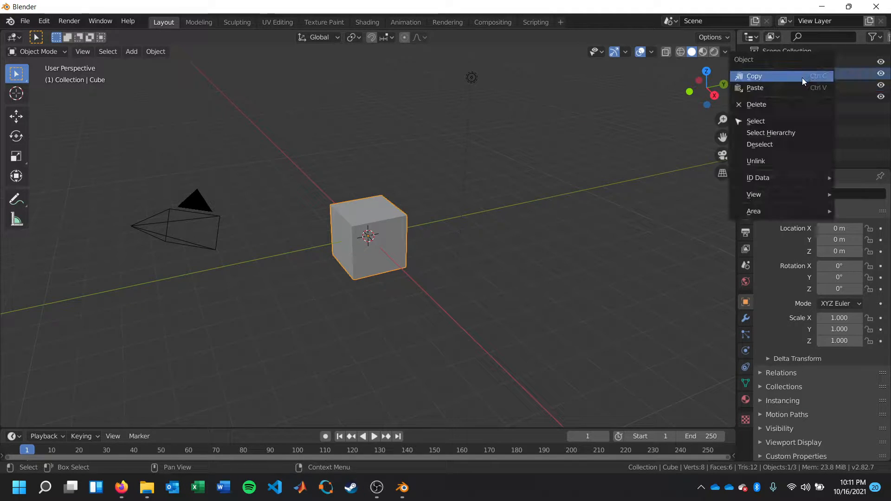
click(784, 103)
right_click(786, 86)
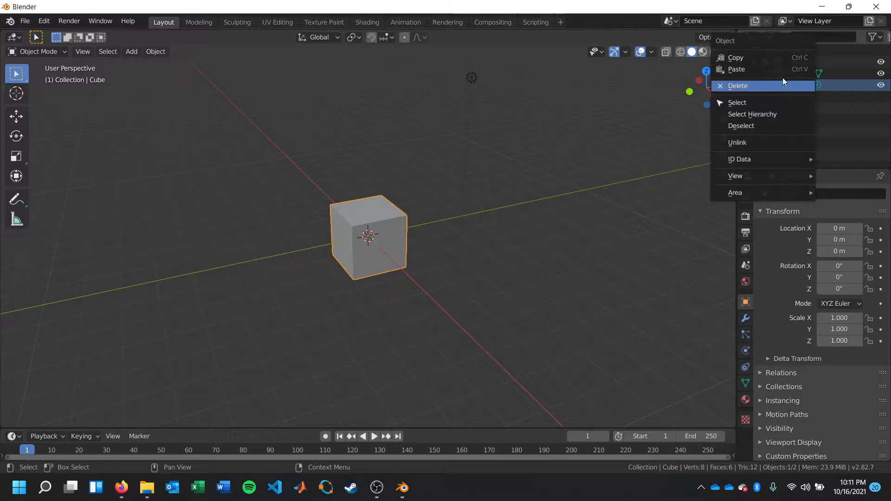
click(782, 84)
click(469, 132)
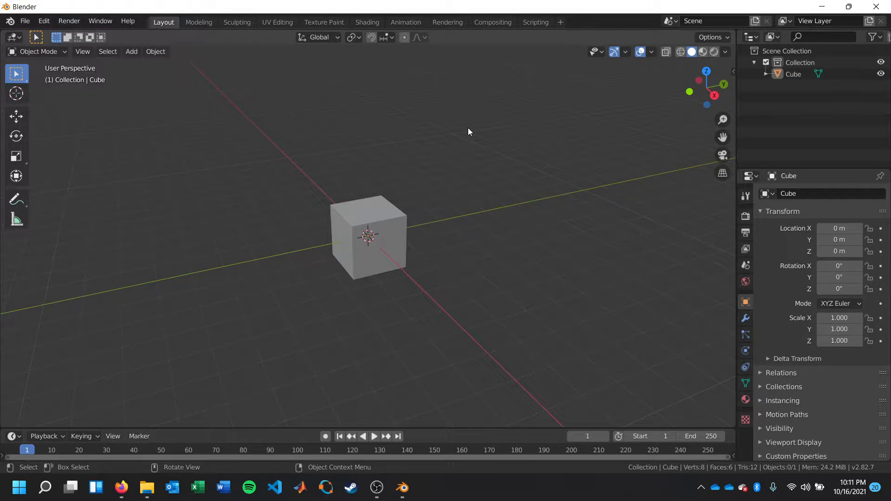
Step: Turn on X-ray shading, put the cube in Edit Mode and run Extrude Blocks (Retain Internal Edges) on all its vertices
click(666, 51)
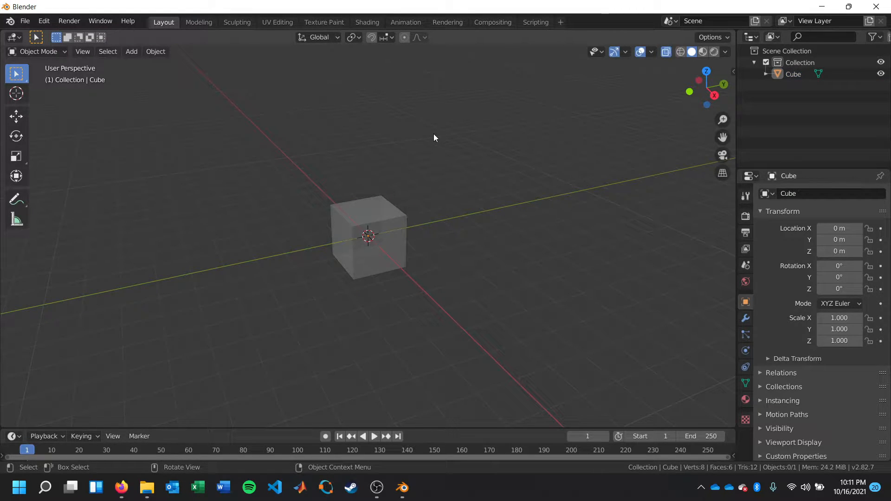
key(Tab)
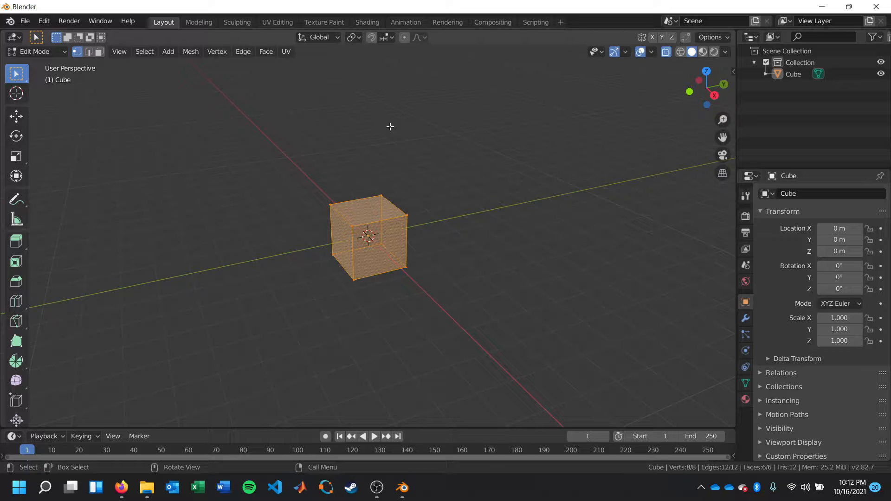
key(F3)
text(e)
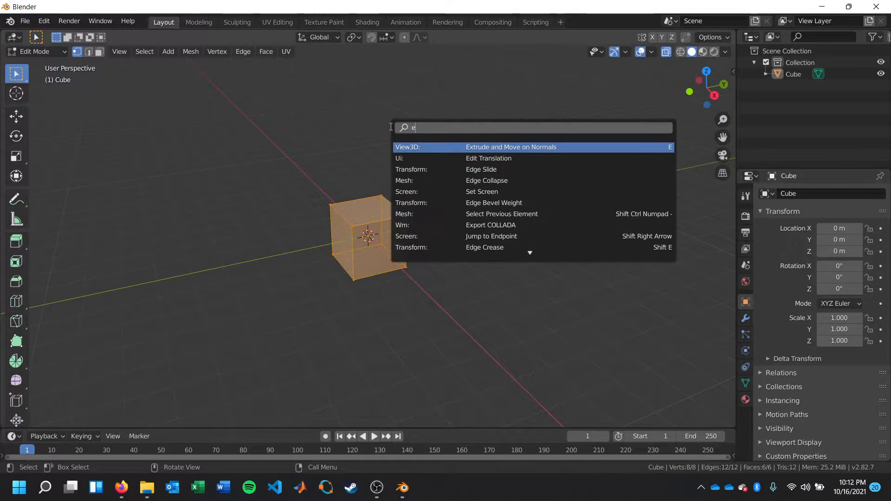
text(xtrude block)
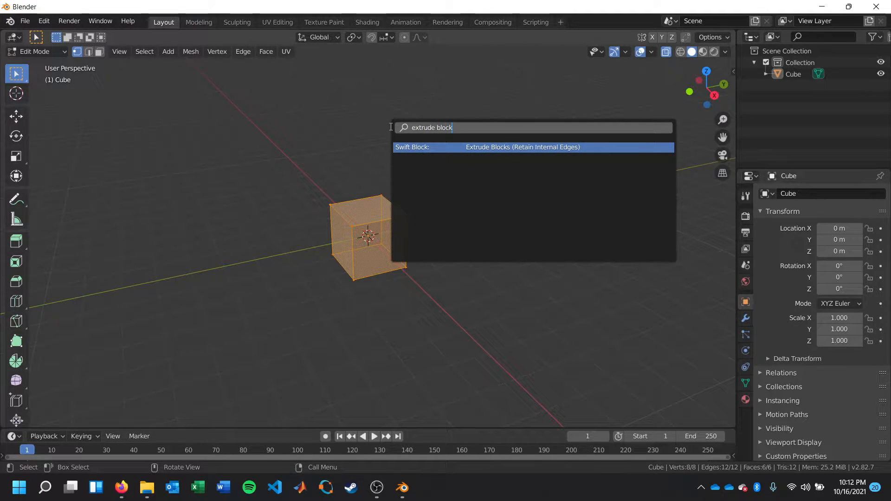
key(Return)
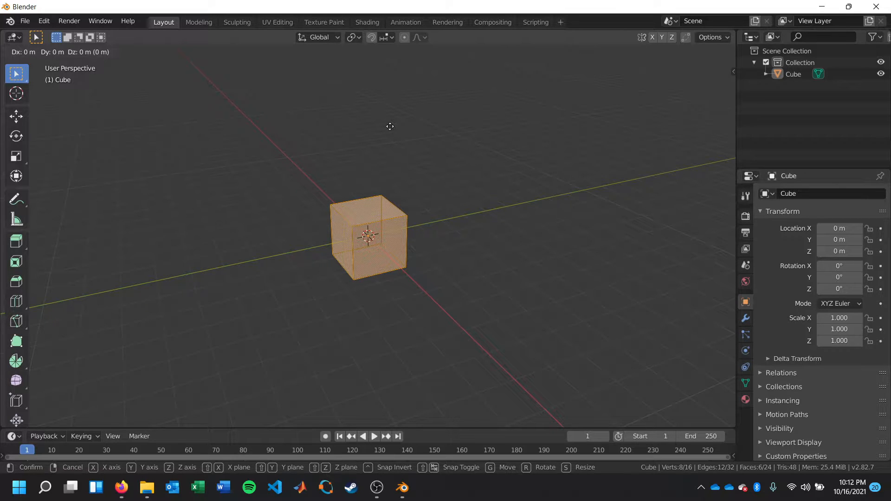
Step: Scale the extruded outer vertices by a factor of 3 around the center cube
key(s)
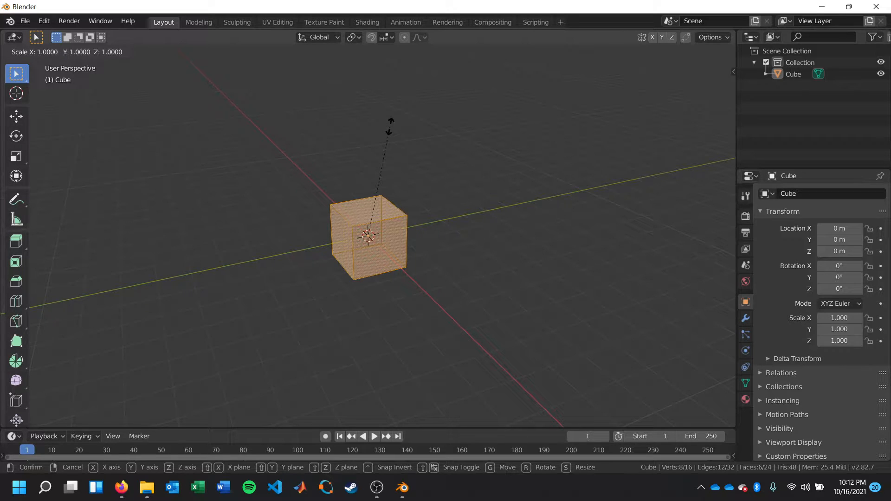
text(3)
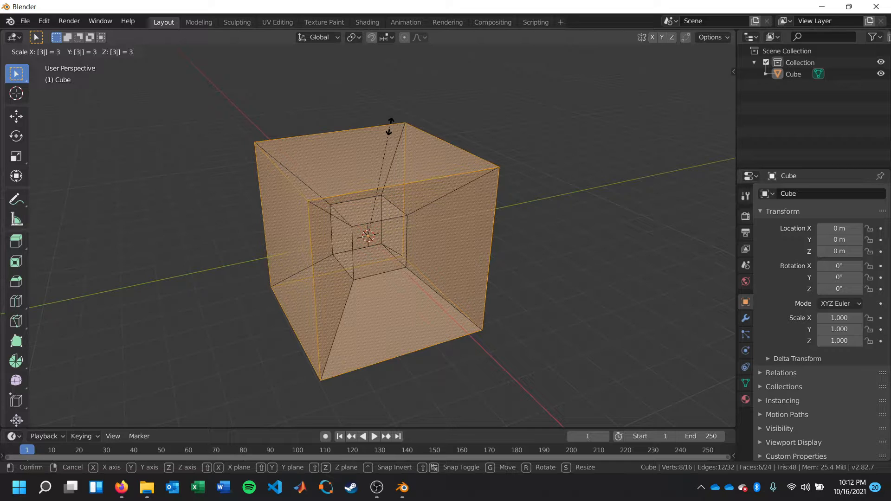
key(Return)
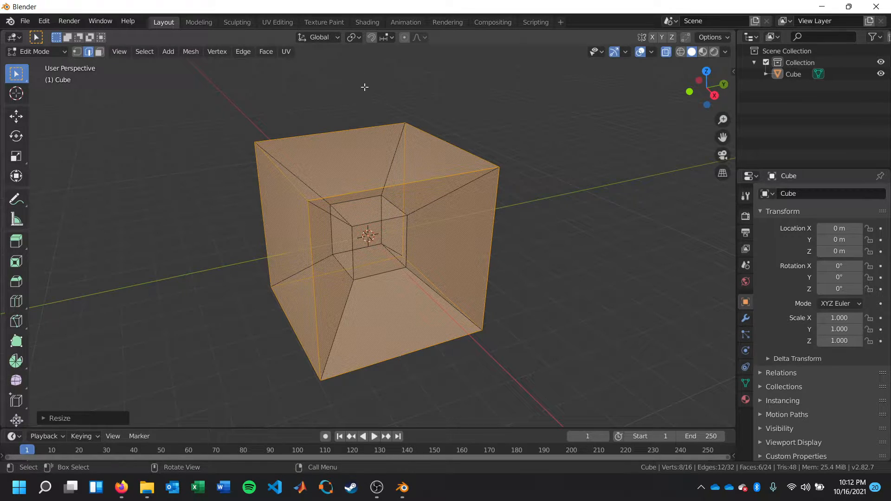
middle_drag(483, 101, 468, 114)
scroll(487, 93, down, 3)
Step: Check the Flow Around Sphere tutorial in Firefox for the face extrusion directions and distances
click(104, 497)
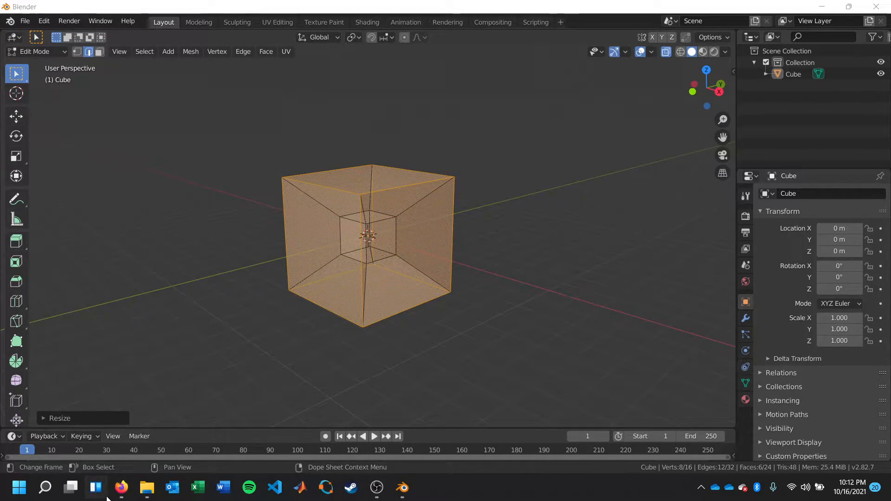
click(107, 498)
click(122, 487)
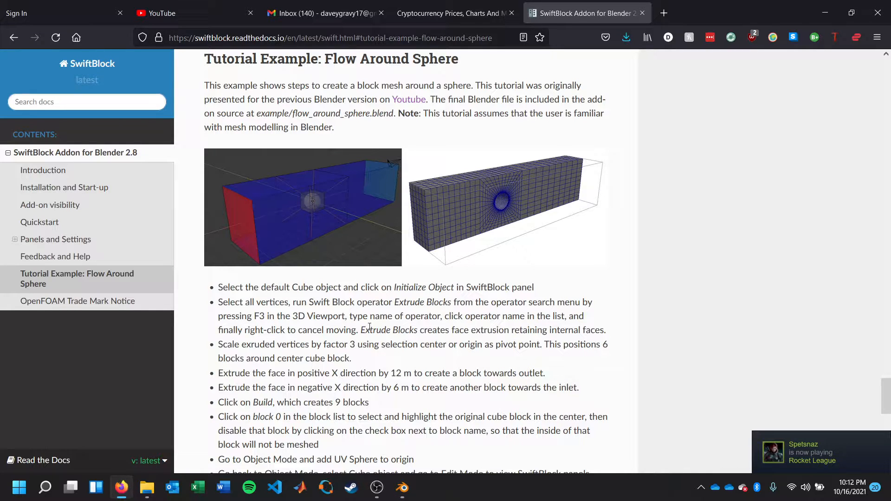
scroll(375, 314, down, 3)
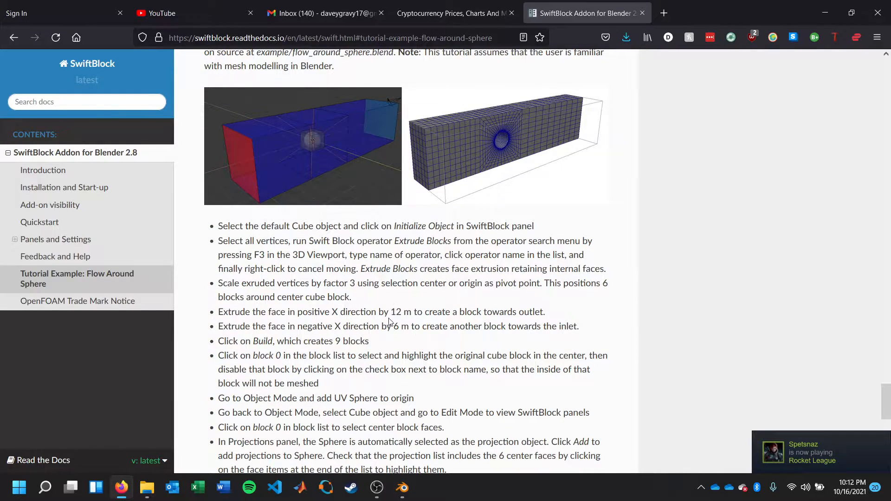
drag(391, 316, 403, 326)
click(427, 318)
Step: Switch to Blender and, in face select mode, extrude the outer face at the block's negative X end by 12 m
click(401, 488)
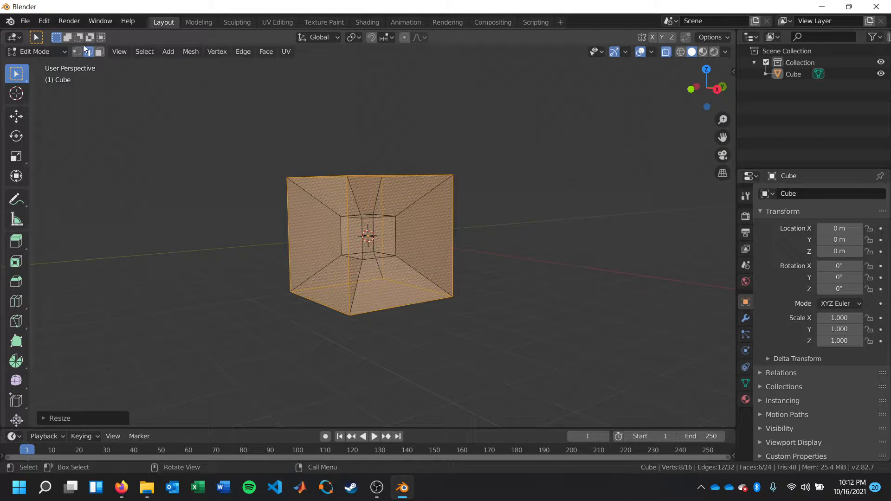
click(143, 123)
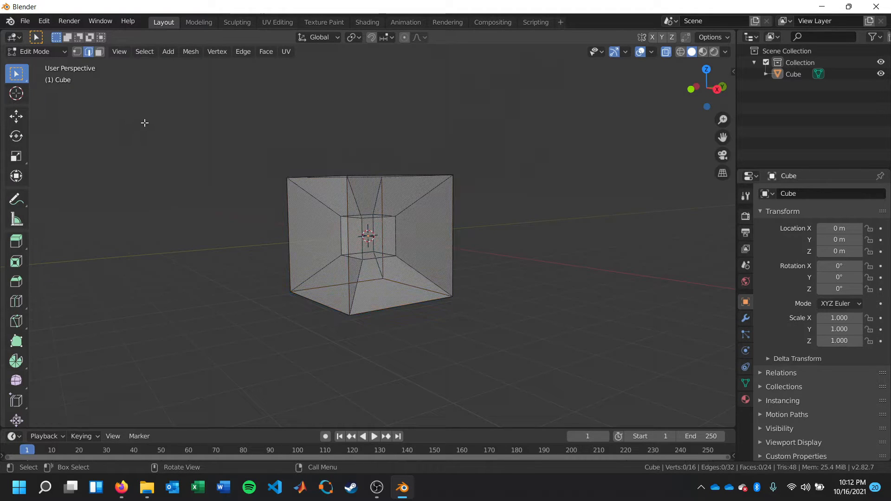
click(99, 52)
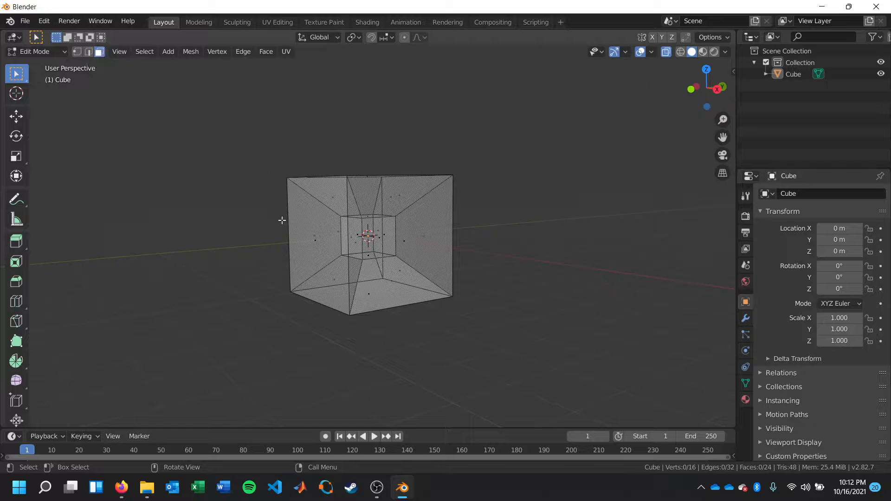
click(314, 239)
middle_drag(475, 171, 605, 173)
click(609, 221)
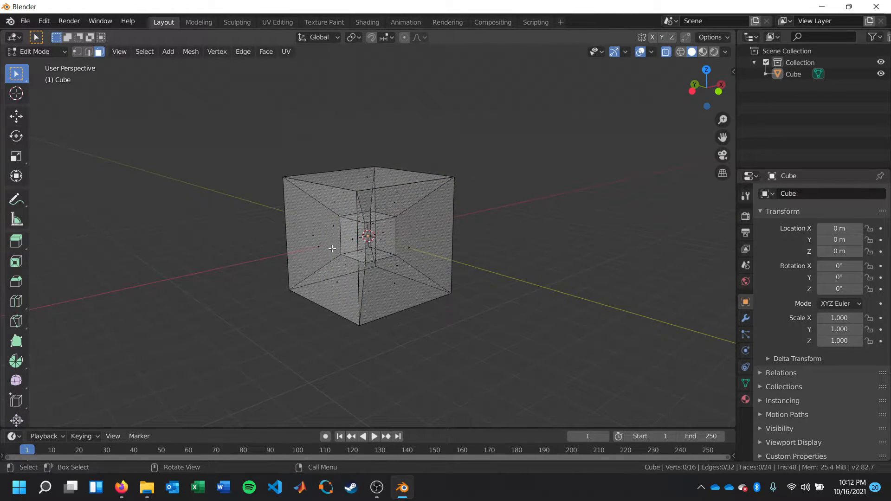
click(311, 242)
middle_drag(392, 242, 369, 242)
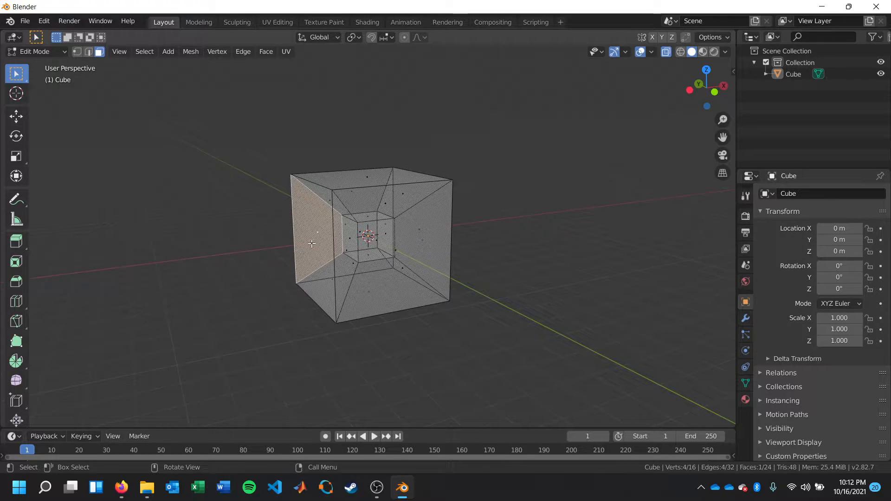
click(310, 244)
click(523, 179)
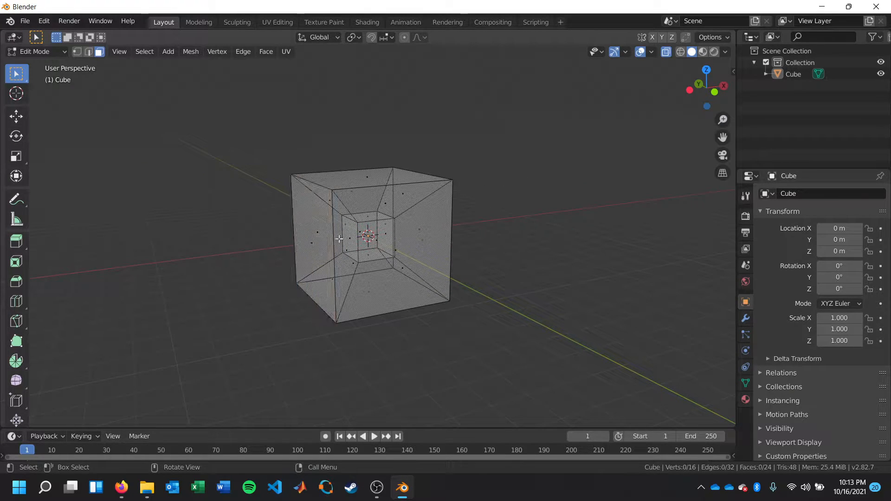
click(313, 243)
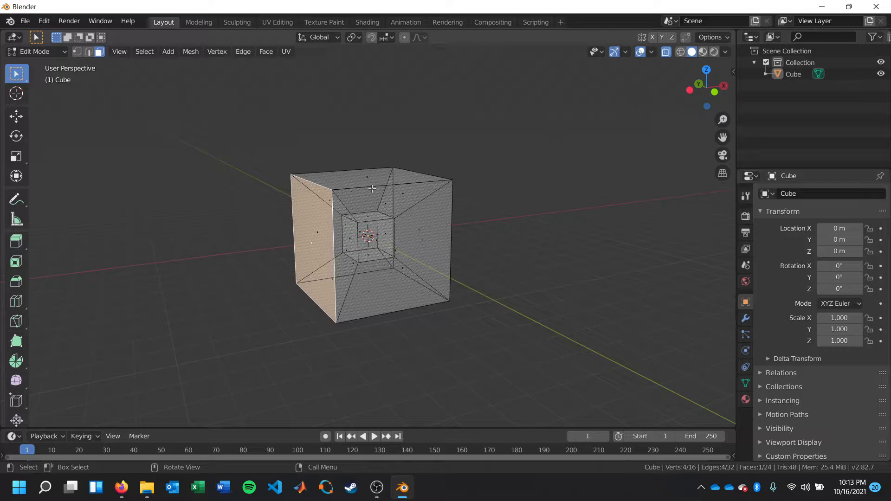
key(e)
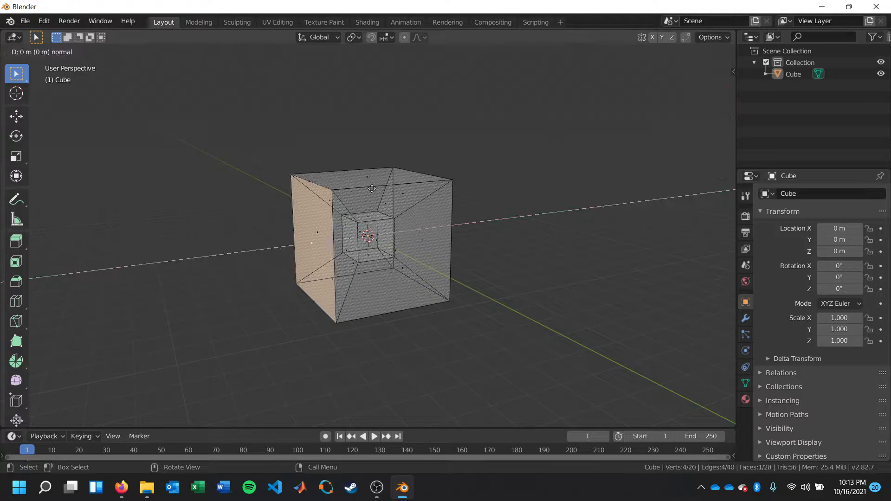
text(12)
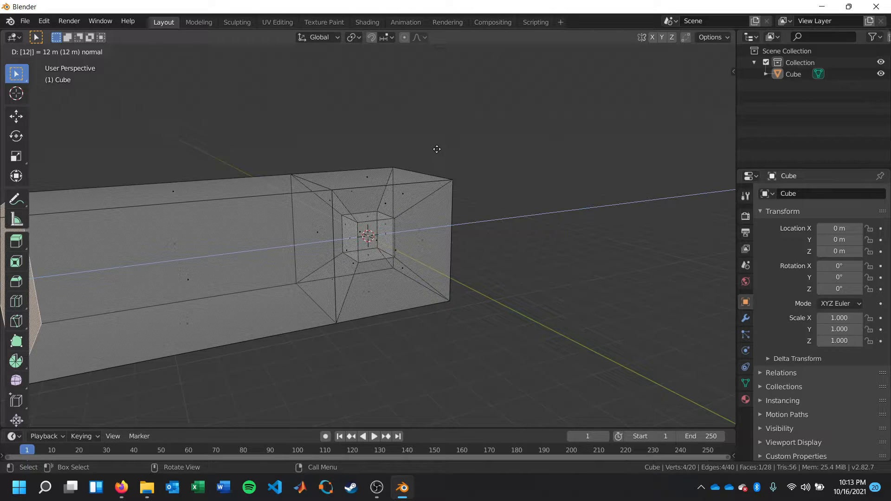
key(Return)
Step: Extrude the outer face at the positive X end by 6 m and clear the selection
middle_drag(468, 187, 401, 180)
click(424, 241)
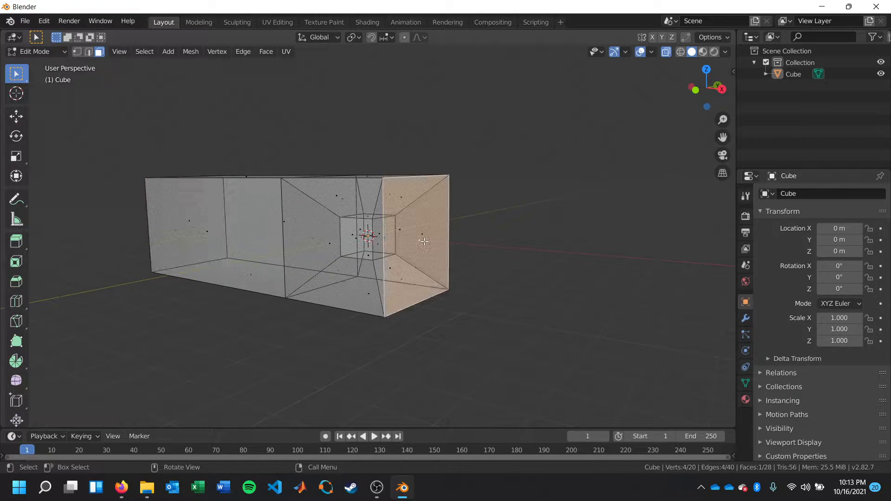
key(e)
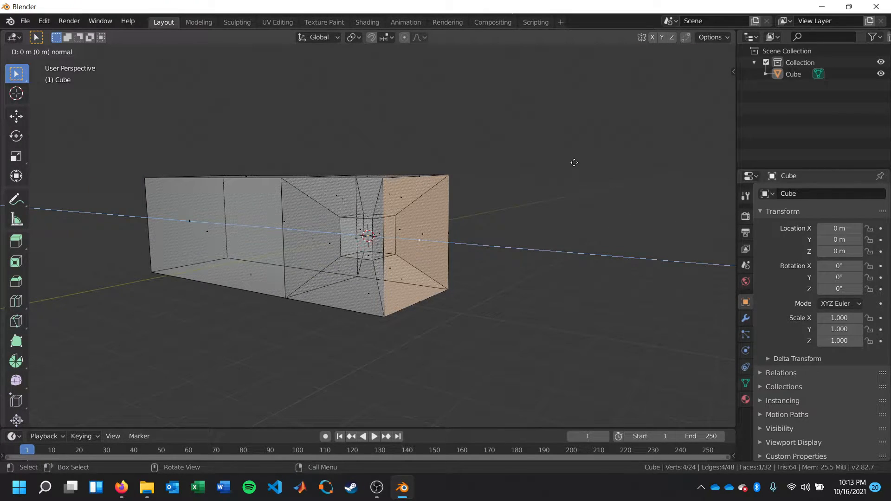
click(573, 163)
middle_drag(576, 132, 635, 133)
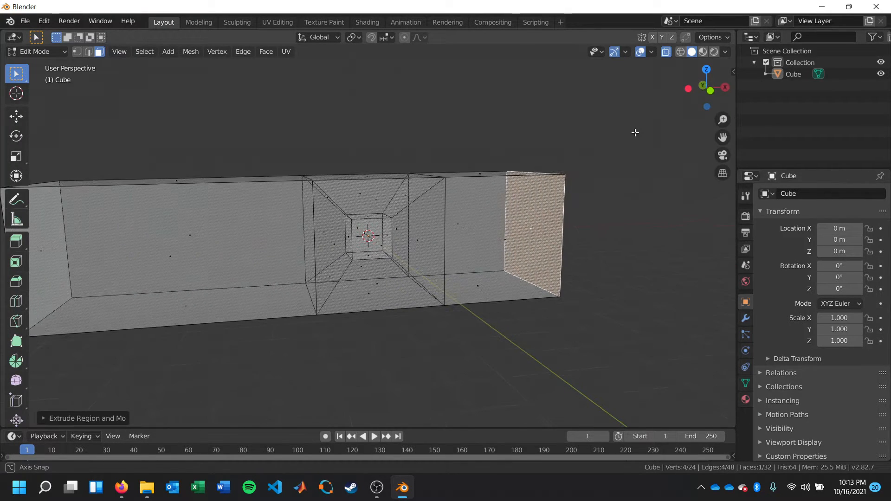
middle_drag(492, 125, 463, 146)
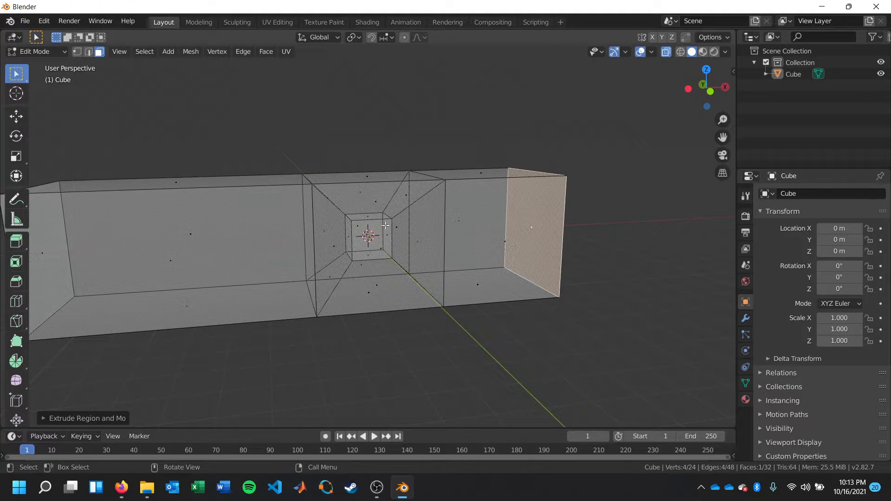
click(564, 107)
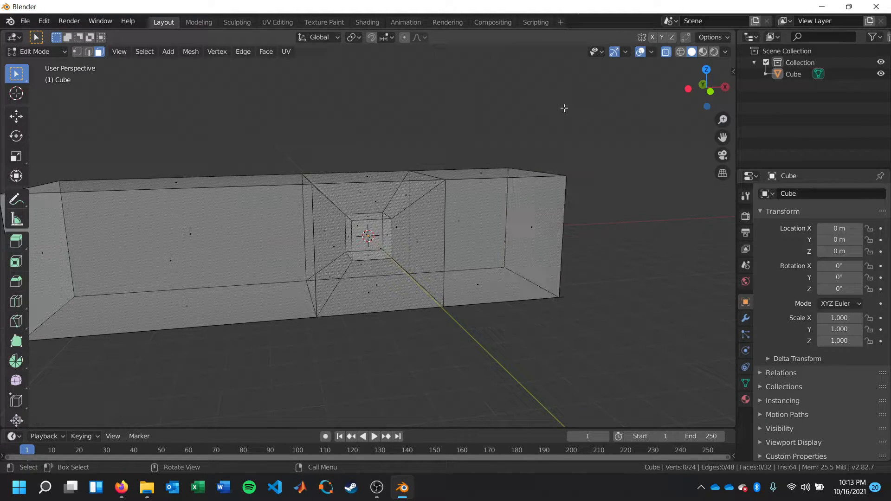
Step: Show the SwiftBlock settings in the sidebar and initialize the cube as a SwiftBlock object
key(n)
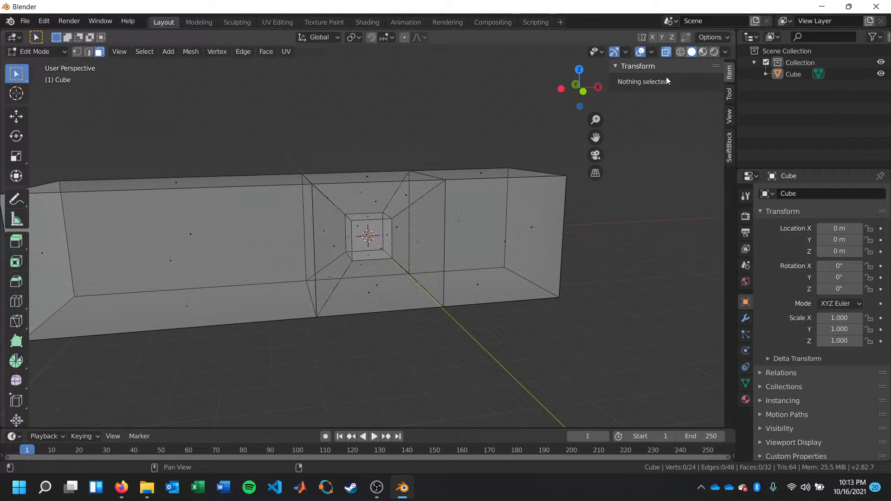
click(729, 147)
click(678, 82)
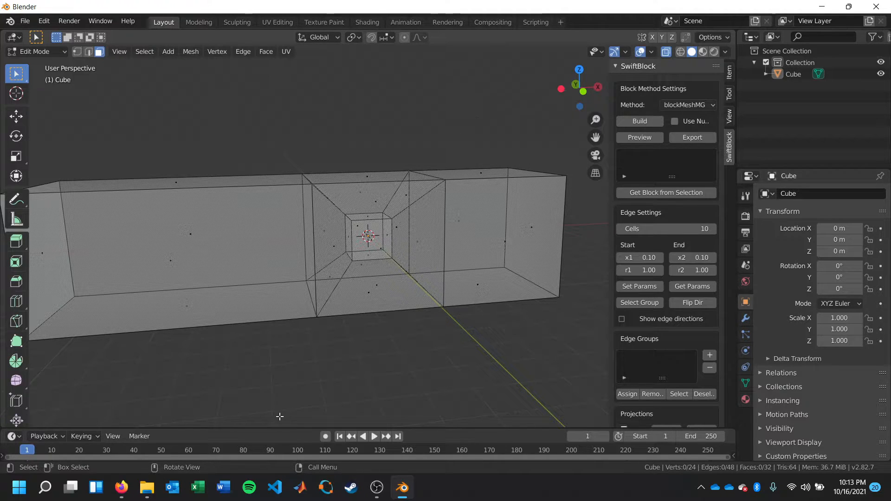
Step: Review the Initialize Object and Build instructions of the Flow Around Sphere tutorial in Firefox
click(122, 487)
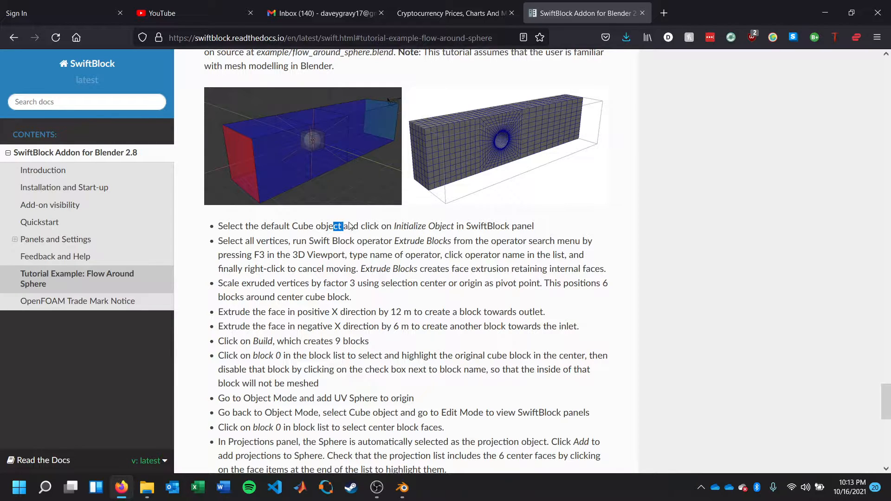
drag(245, 226, 487, 227)
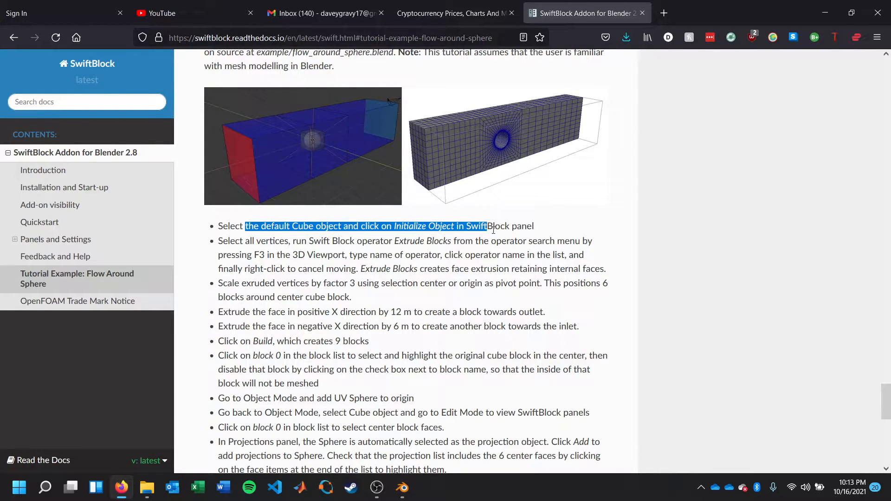
click(375, 226)
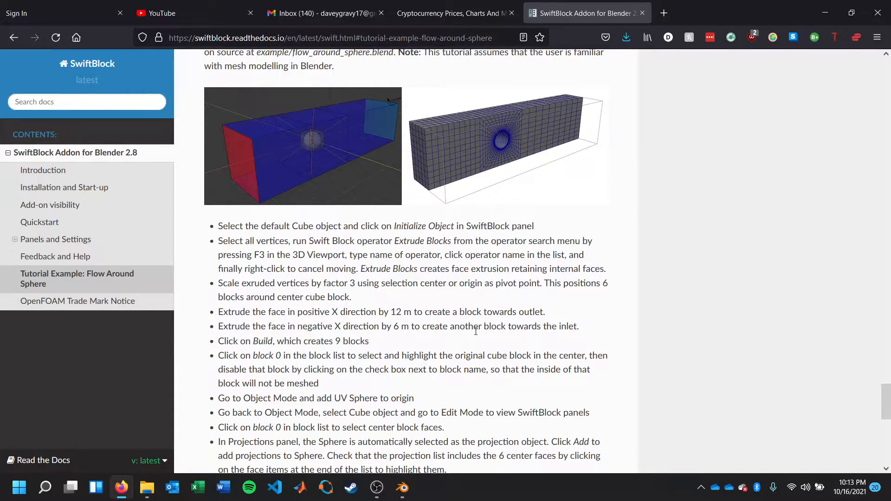
Step: Return to Blender and build the blocks from the mesh with the blockMeshMG method
click(402, 487)
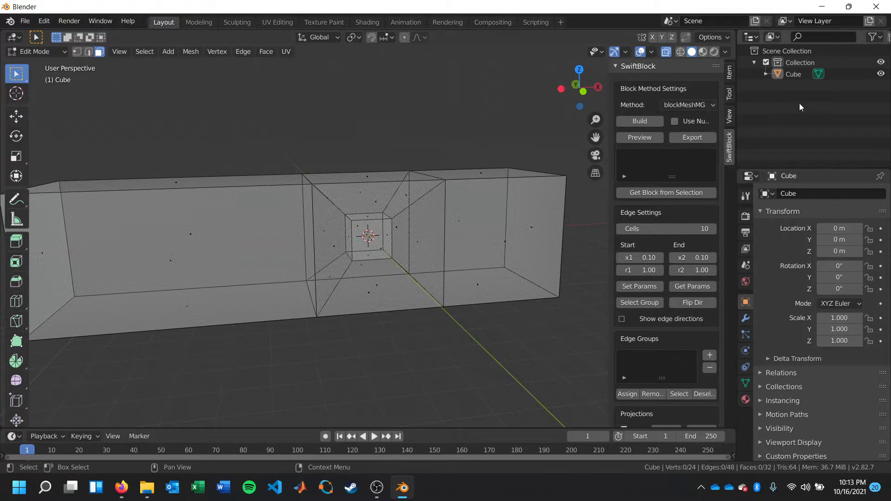
click(645, 122)
scroll(656, 181, up, 1)
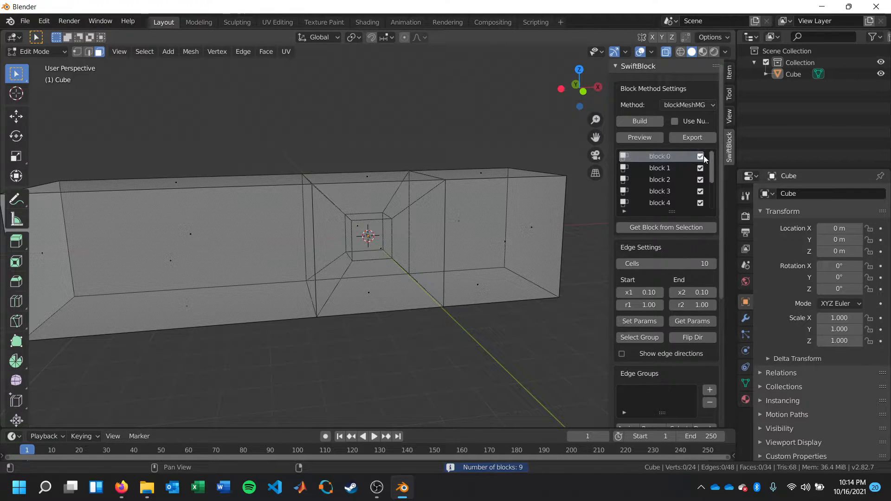
Step: Disable and re-enable blocks 1, 2 and 5 one at a time to identify them in the mesh
click(701, 168)
click(701, 168)
click(700, 180)
middle_drag(353, 194, 469, 179)
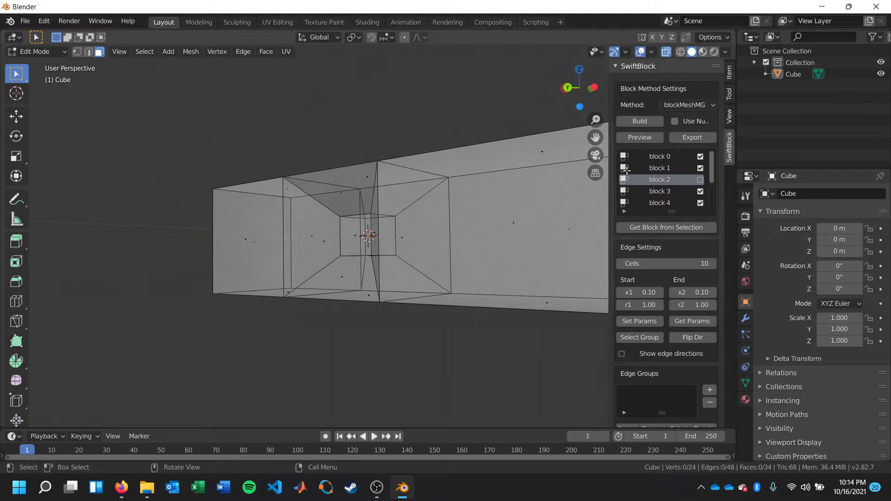
click(700, 180)
scroll(700, 183, down, 2)
click(700, 191)
click(700, 191)
scroll(491, 166, up, 3)
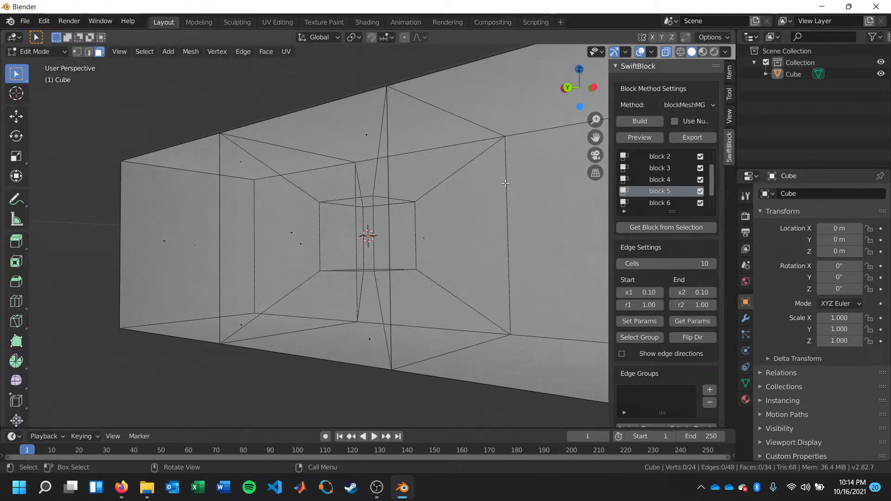
Step: Disable block 0, the center cube, and inspect the hollow interior from several angles
scroll(678, 174, up, 2)
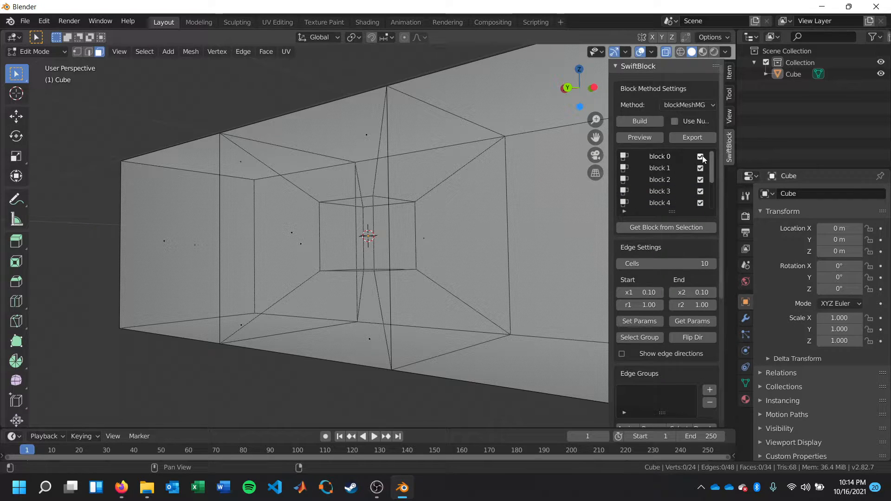
click(700, 156)
middle_drag(408, 218, 357, 235)
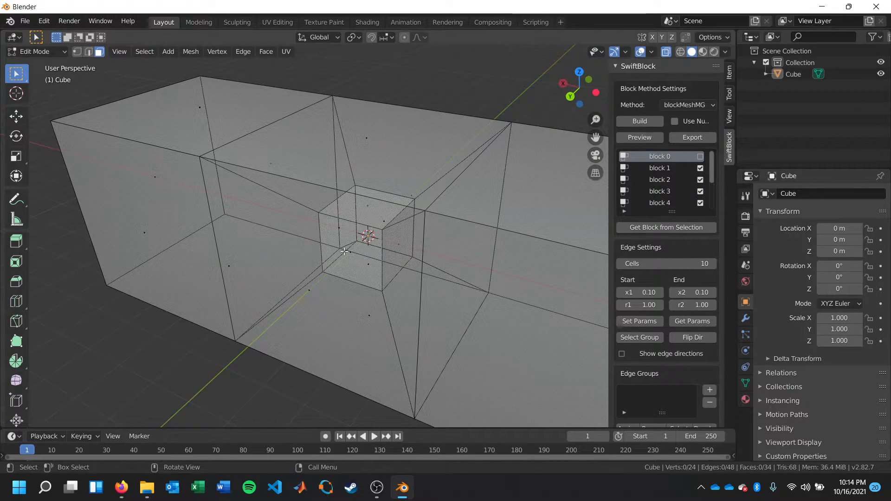
middle_drag(455, 245, 200, 209)
Step: Check the Firefox tutorial's instructions on selecting and disabling block 0 so its inside is not meshed
click(122, 486)
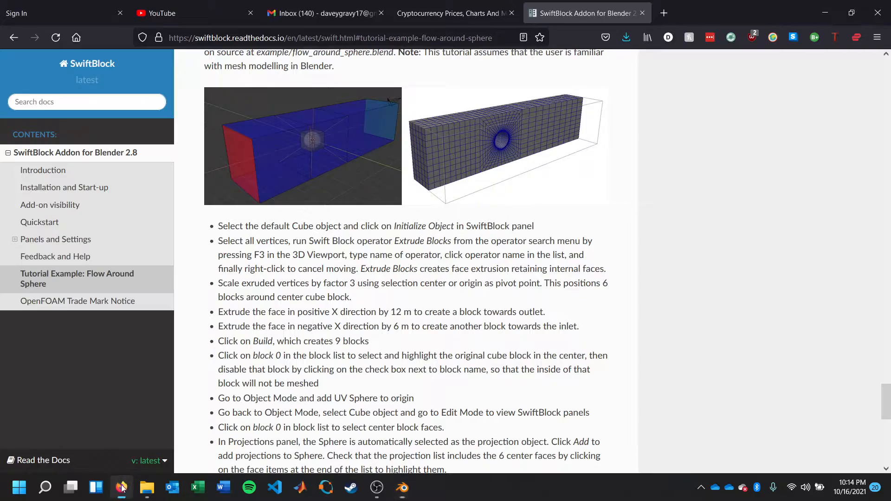
drag(229, 355, 447, 356)
click(341, 370)
drag(229, 368, 348, 364)
click(348, 366)
Step: Return to Blender, switch to Object Mode and add a UV sphere at the origin
click(402, 487)
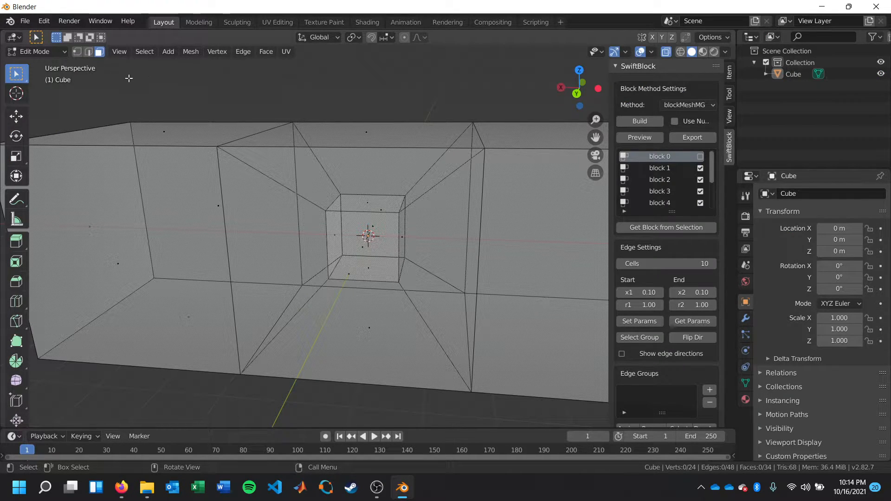
key(Tab)
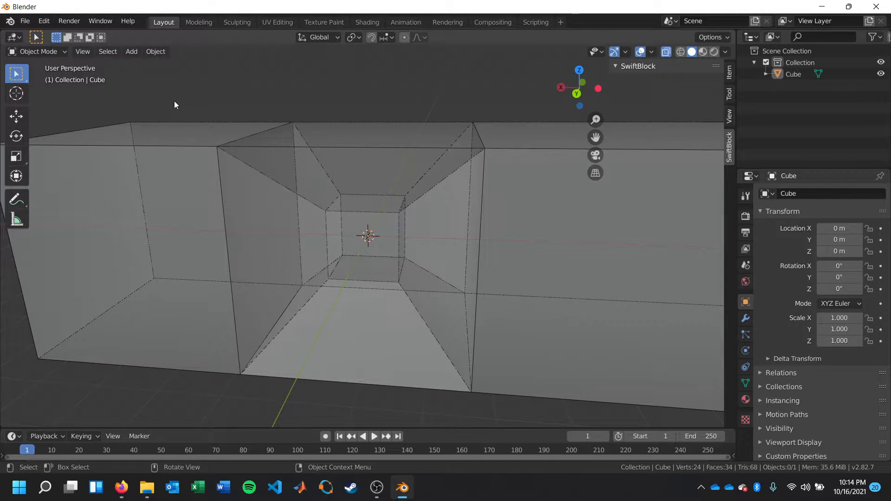
key(shift+a)
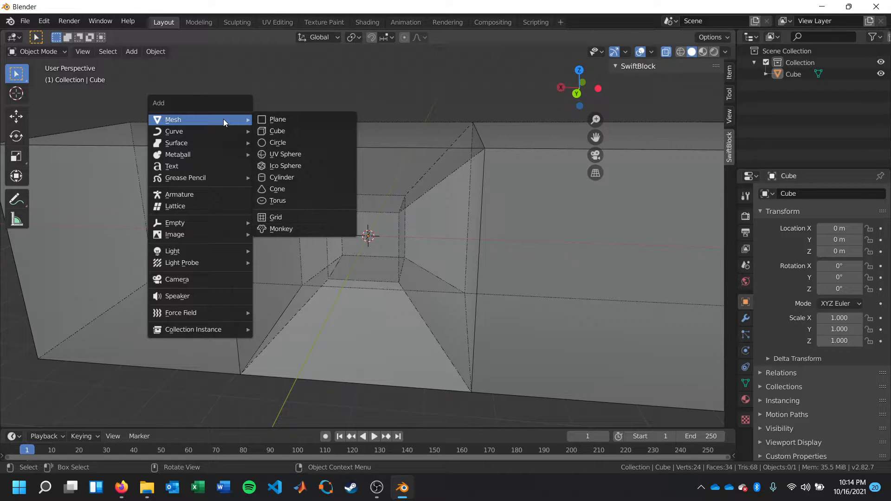
click(273, 154)
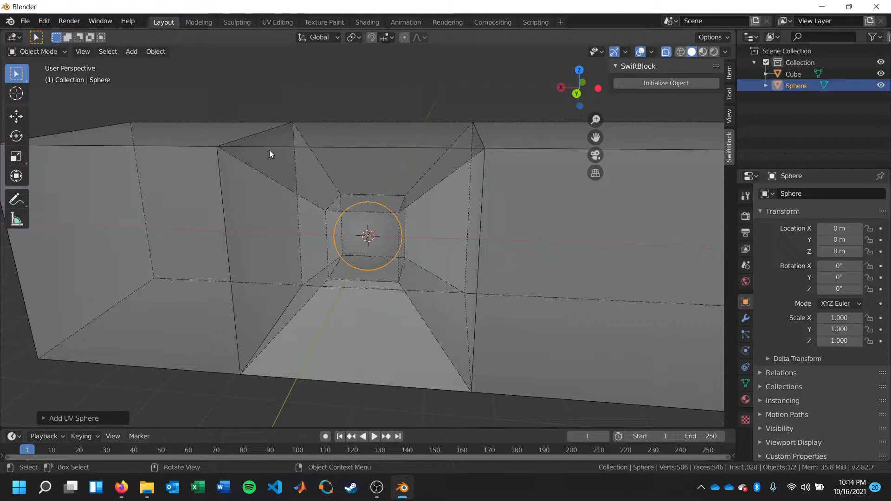
Step: Set the UV sphere to 64 segments and 32 rings, then deselect it
click(44, 420)
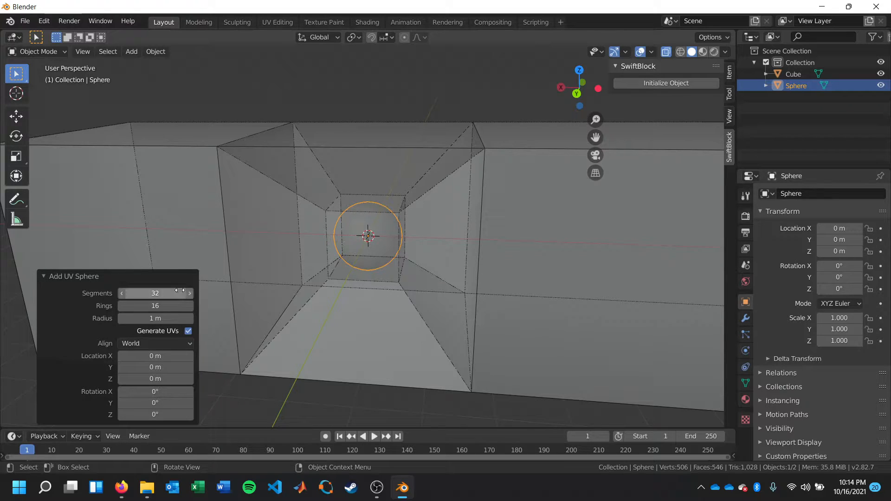
click(140, 294)
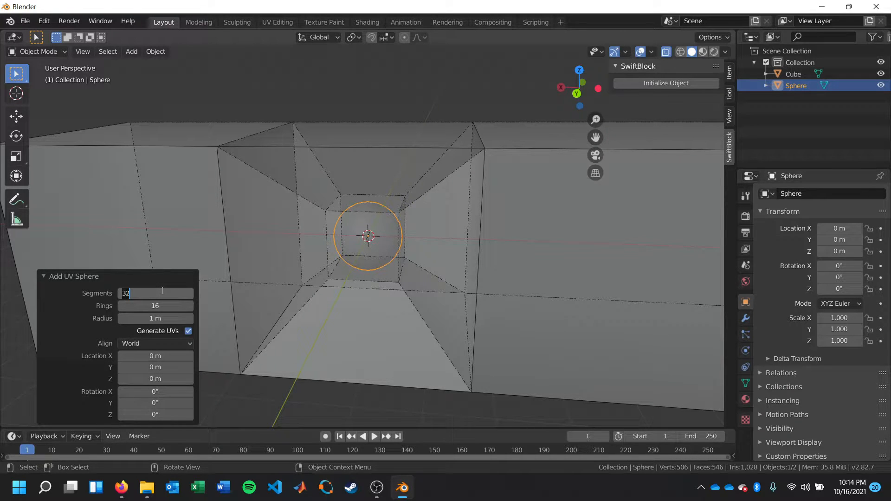
text(64)
key(Return)
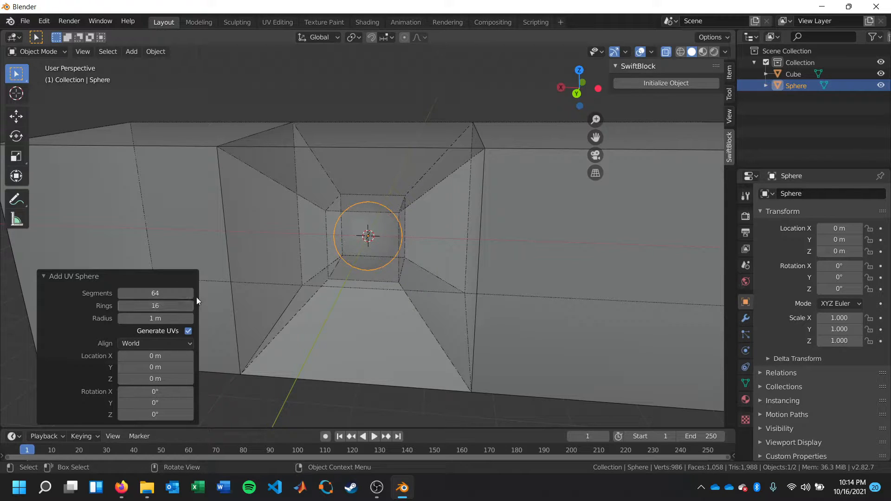
click(167, 306)
text(32)
key(Return)
click(327, 94)
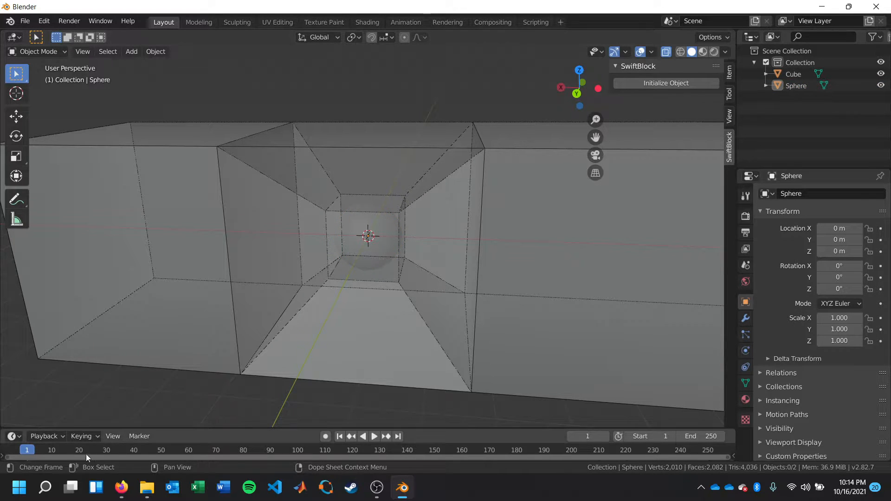
Step: Switch to the Firefox tutorial and read the instruction on selecting the Cube and entering Edit Mode for the SwiftBlock panels
click(121, 487)
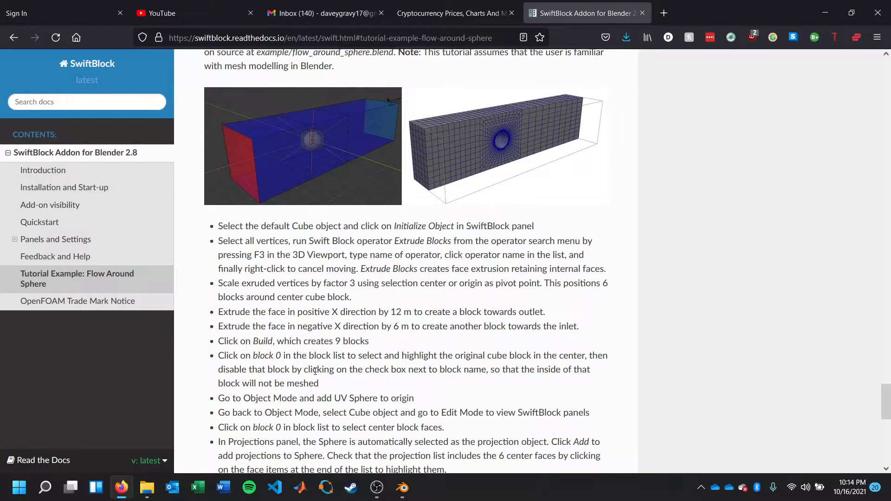
scroll(314, 371, down, 3)
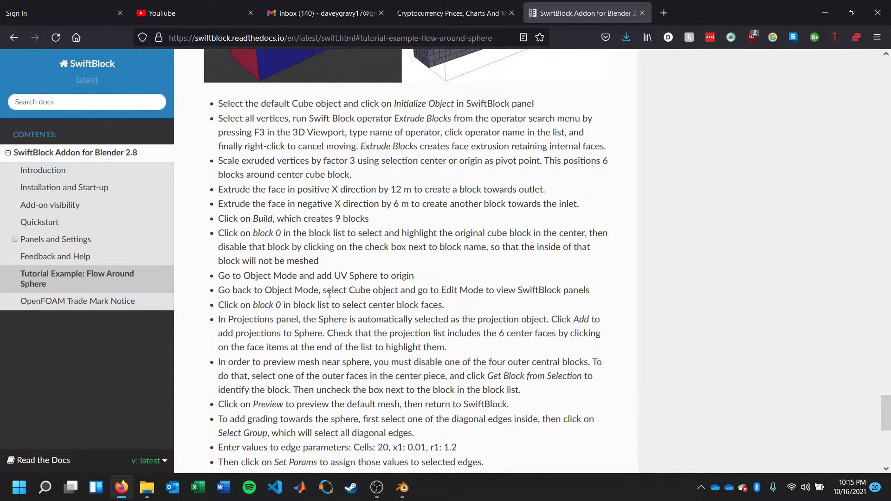
drag(333, 293, 597, 297)
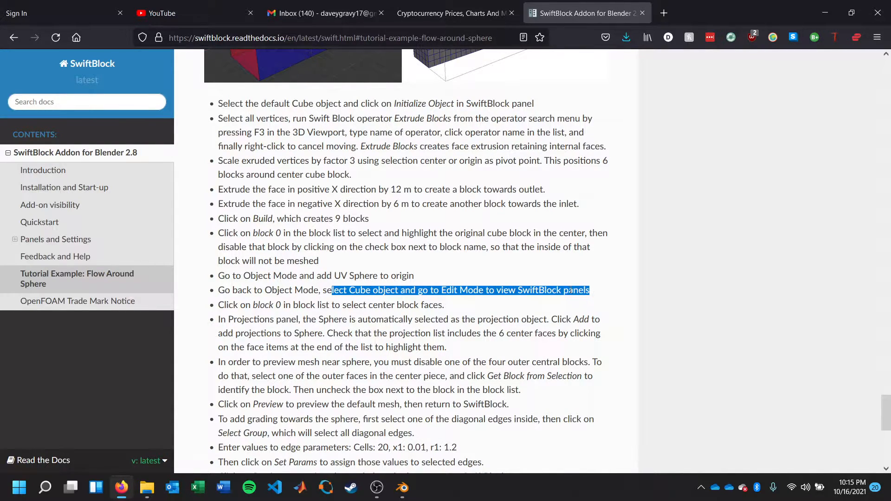
click(285, 302)
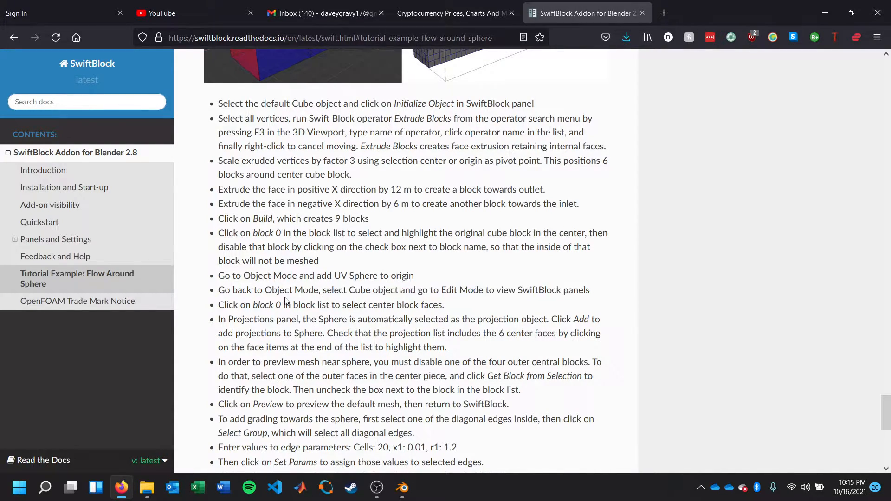
Step: Return to Blender, select the Cube object and enter Edit Mode
click(402, 487)
click(794, 75)
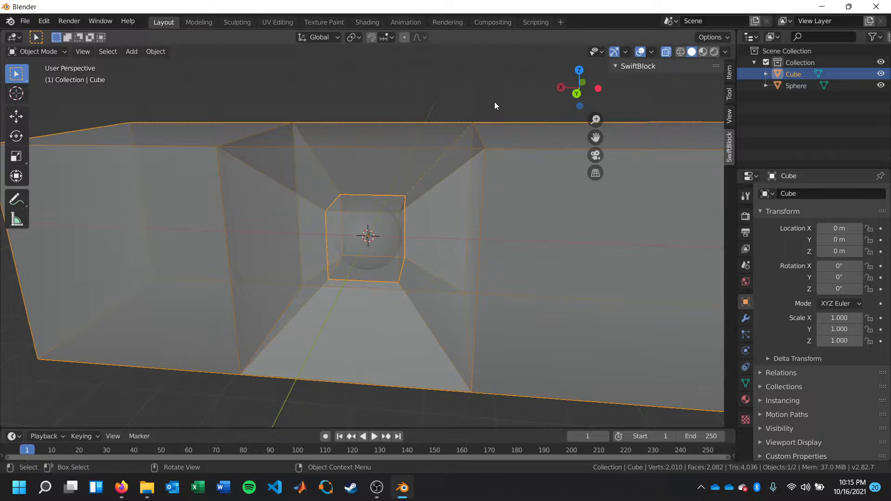
key(Tab)
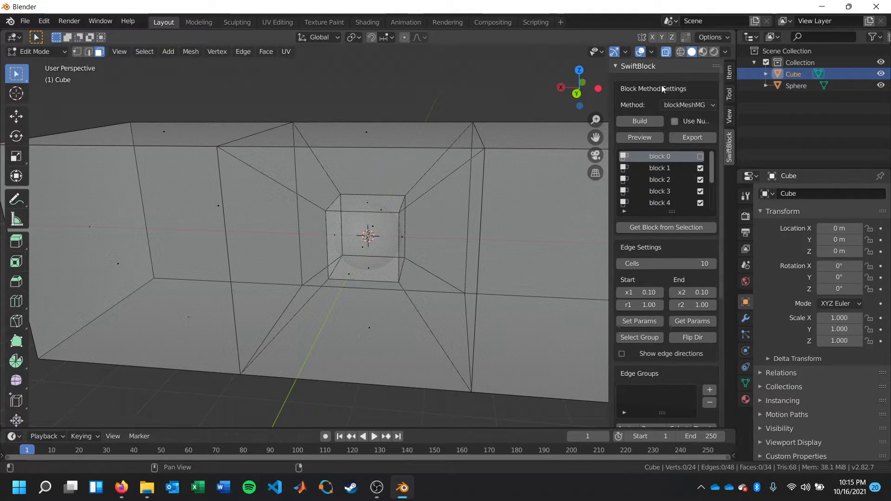
click(793, 76)
key(Tab)
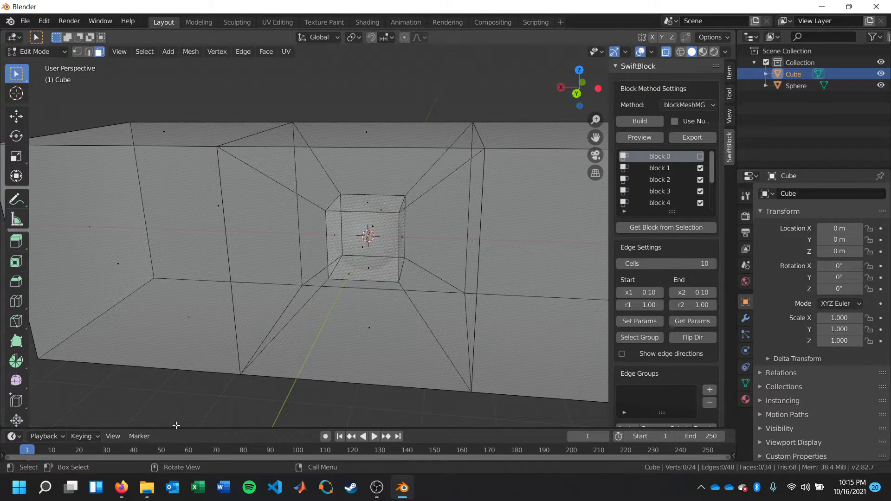
Step: Check the next tutorial instruction in Firefox, then select the center block's faces in Blender by picking block 0
click(122, 492)
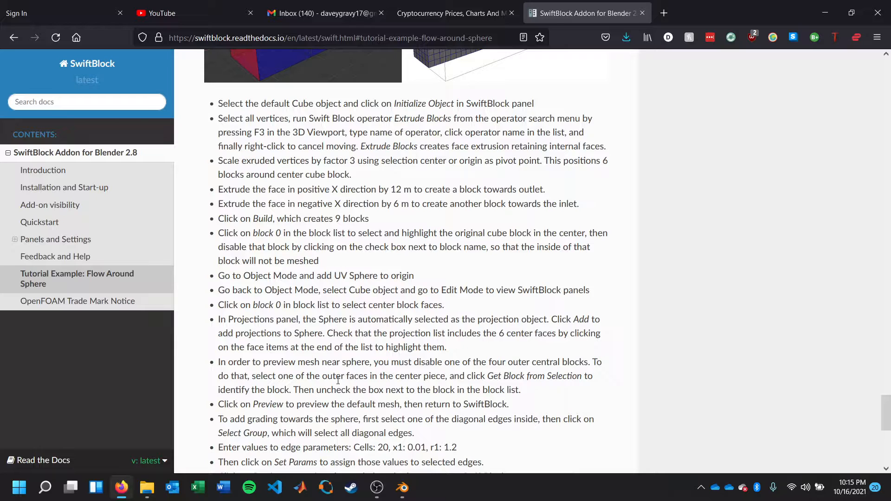
drag(231, 304, 448, 311)
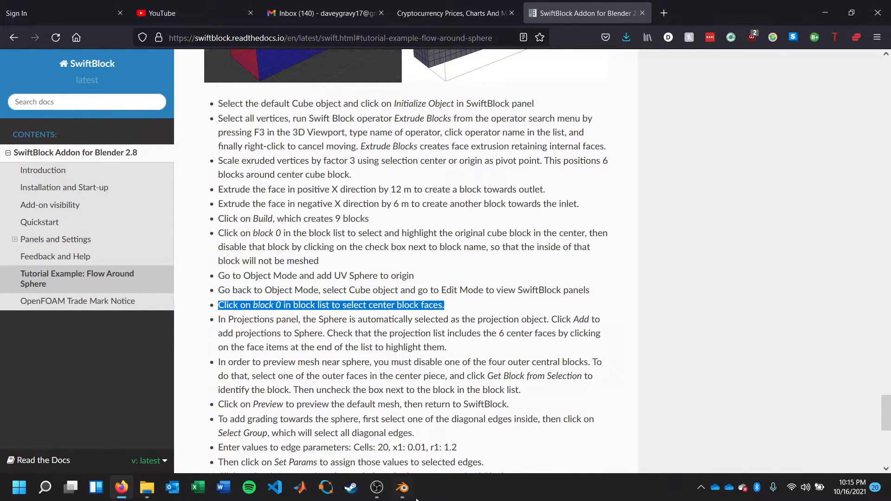
mouse_move(411, 492)
click(408, 445)
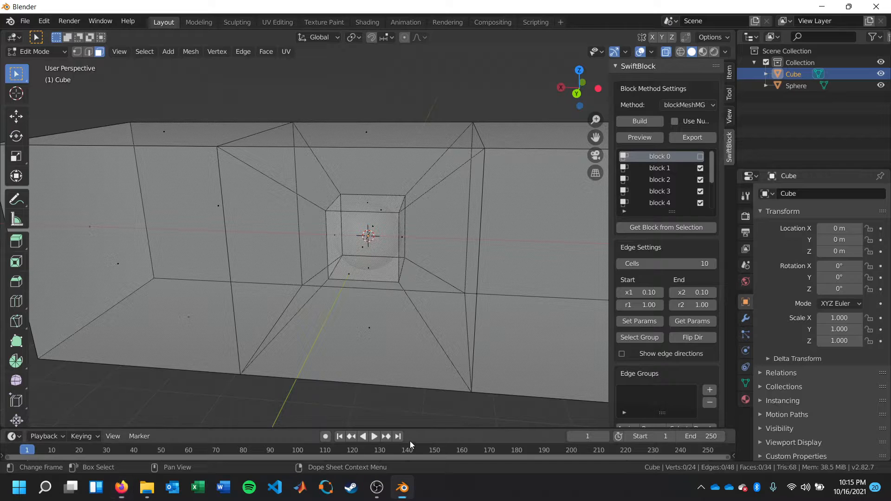
click(673, 156)
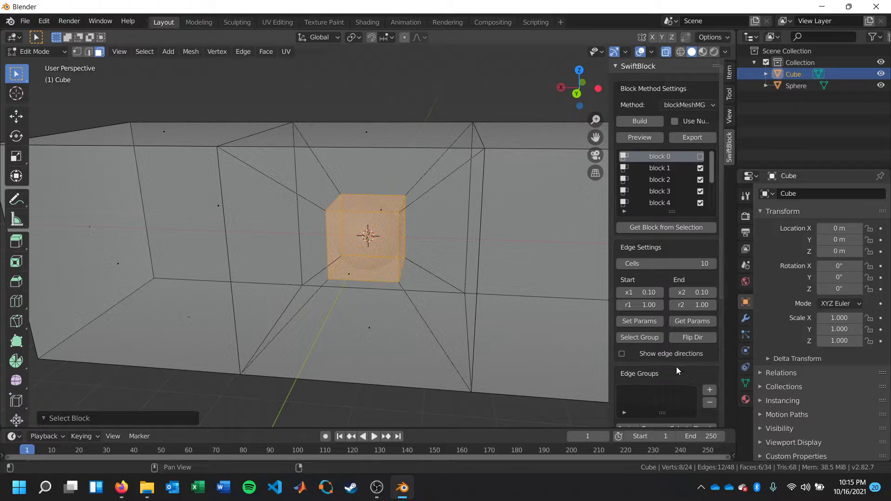
Step: Widen the SwiftBlock sidebar and add projections of the selected center block onto the Sphere
drag(606, 195, 543, 196)
scroll(649, 223, down, 2)
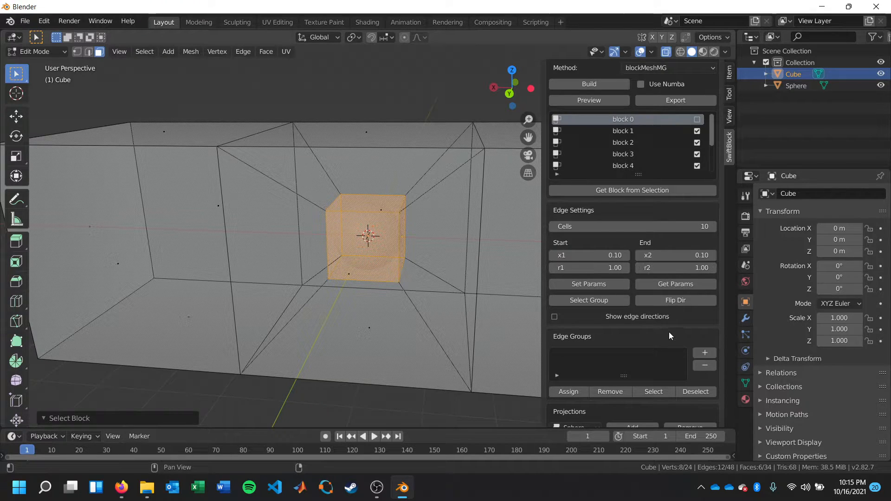
drag(720, 266, 728, 349)
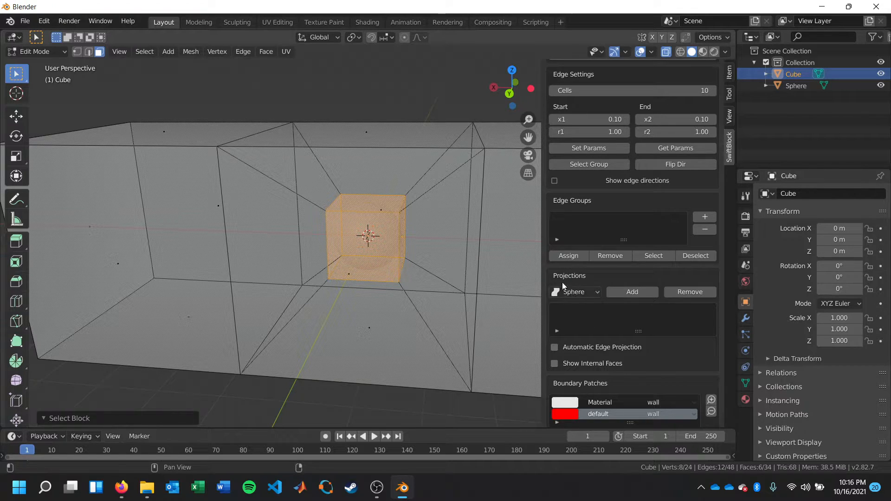
click(640, 292)
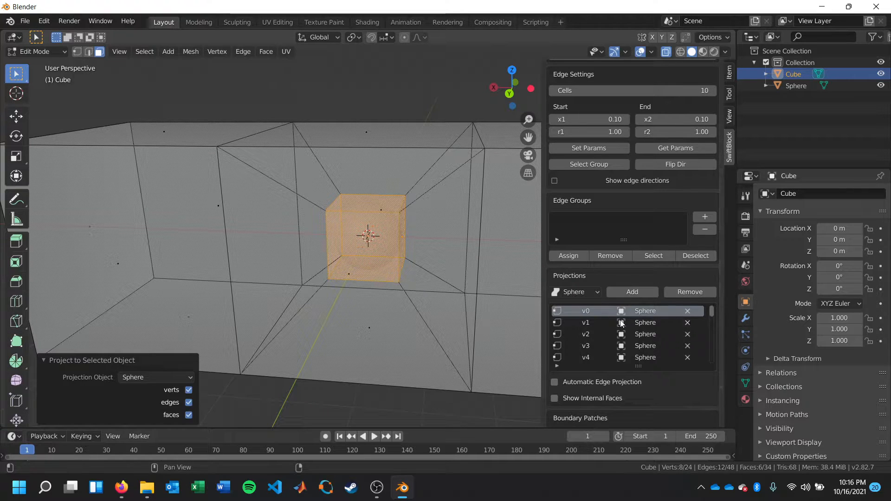
Step: Read the Firefox tutorial's instructions on checking the projections and disabling an outer central block to preview the mesh near the sphere
click(121, 487)
click(394, 350)
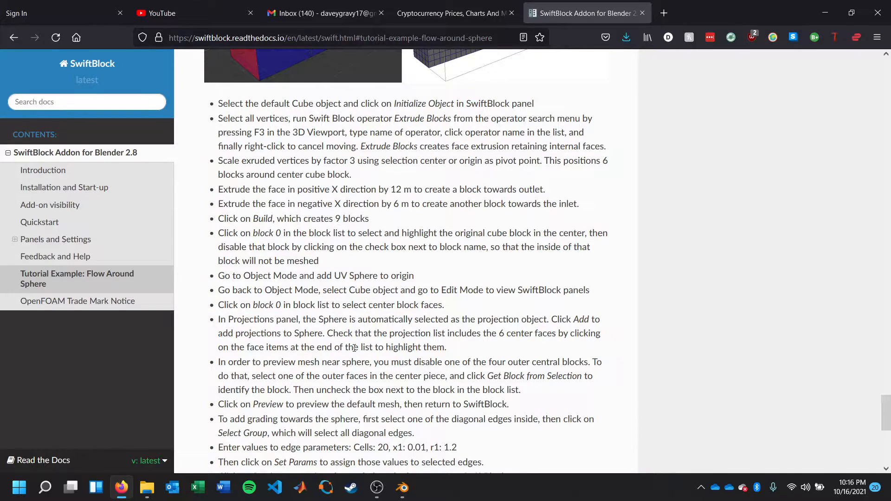
scroll(356, 344, down, 1)
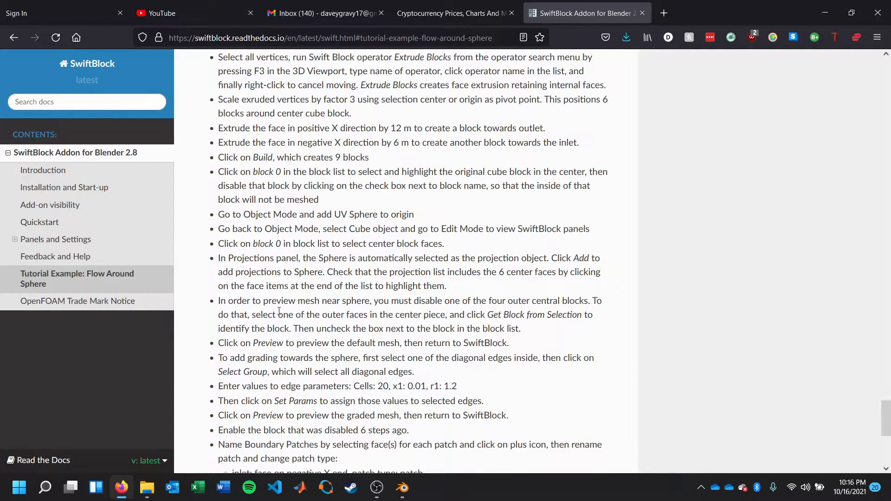
drag(222, 303, 313, 302)
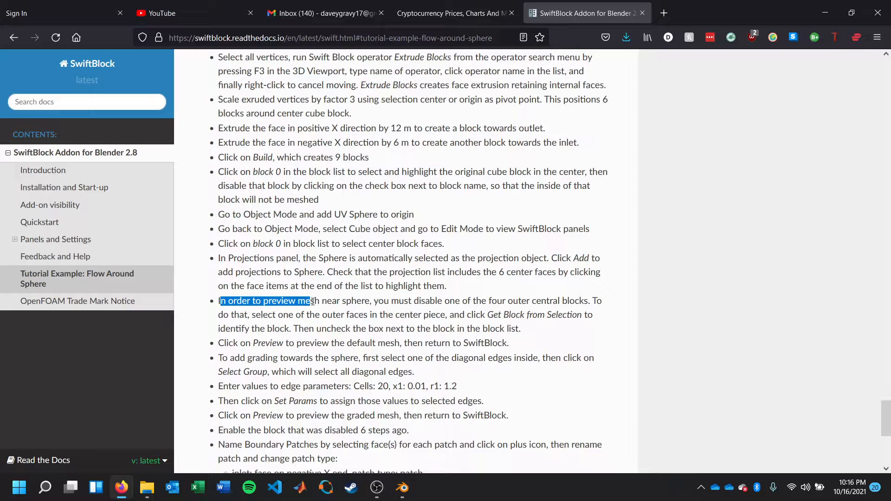
click(367, 299)
Step: Find the Preview tool's description in the SwiftBlock documentation and read its OpenFOAM blockMesh and terminal requirements
scroll(360, 313, up, 15)
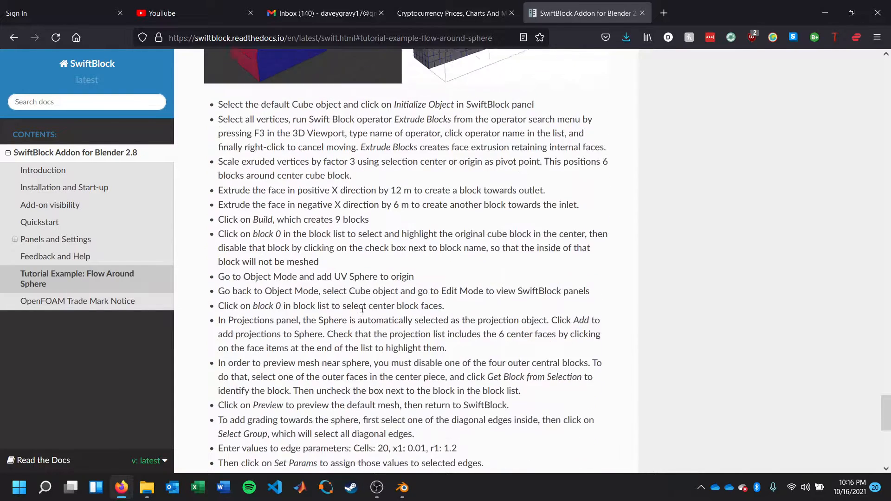
scroll(367, 309, up, 20)
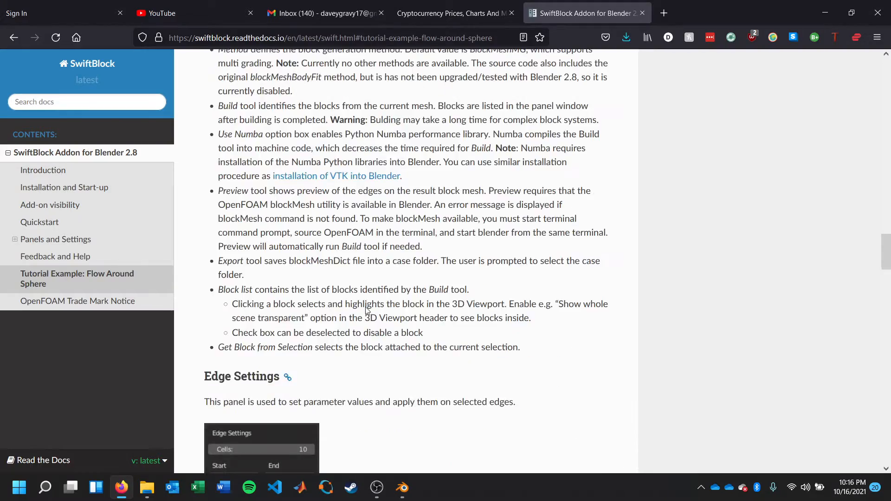
scroll(366, 307, up, 7)
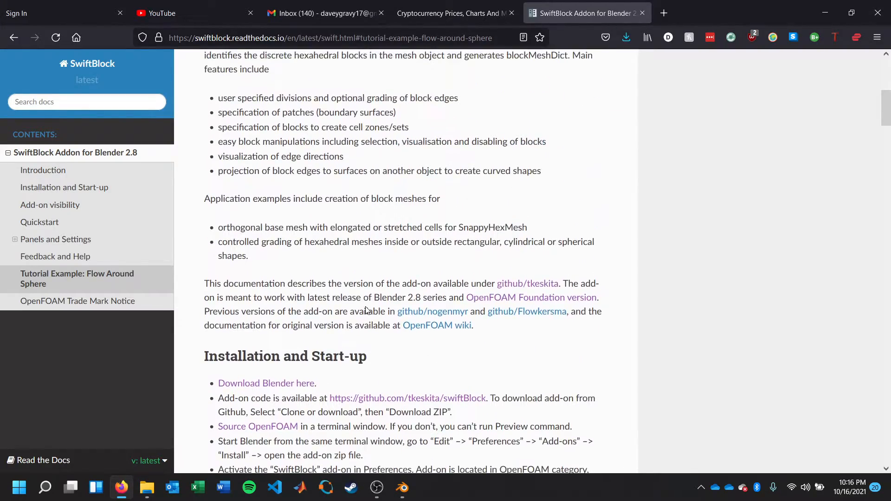
scroll(366, 307, down, 20)
scroll(366, 308, down, 5)
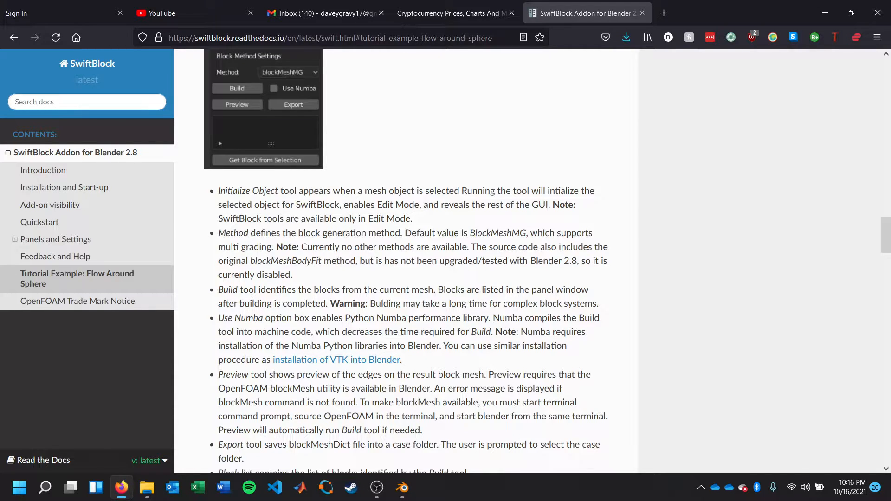
drag(489, 375, 578, 373)
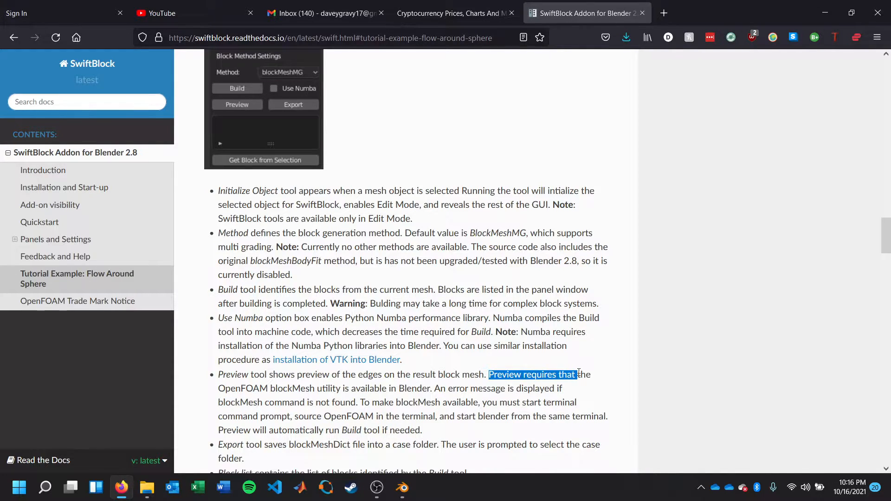
drag(231, 389, 433, 398)
scroll(432, 398, down, 3)
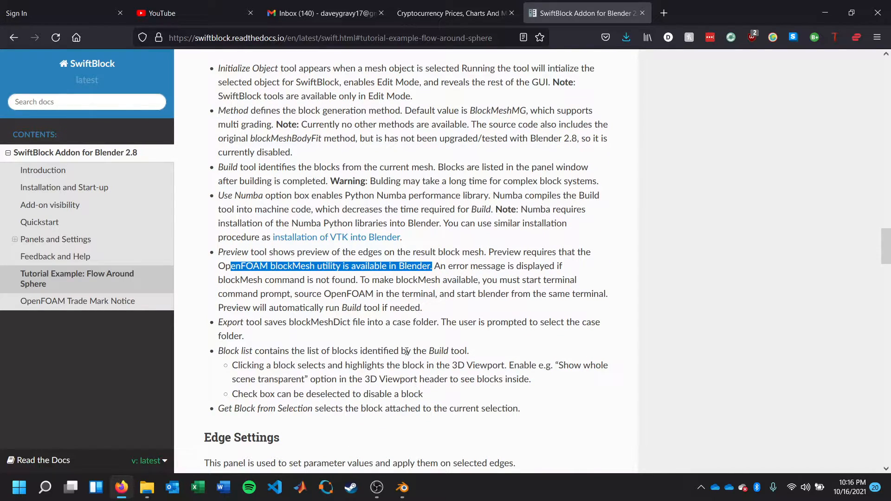
drag(298, 294, 600, 295)
click(498, 306)
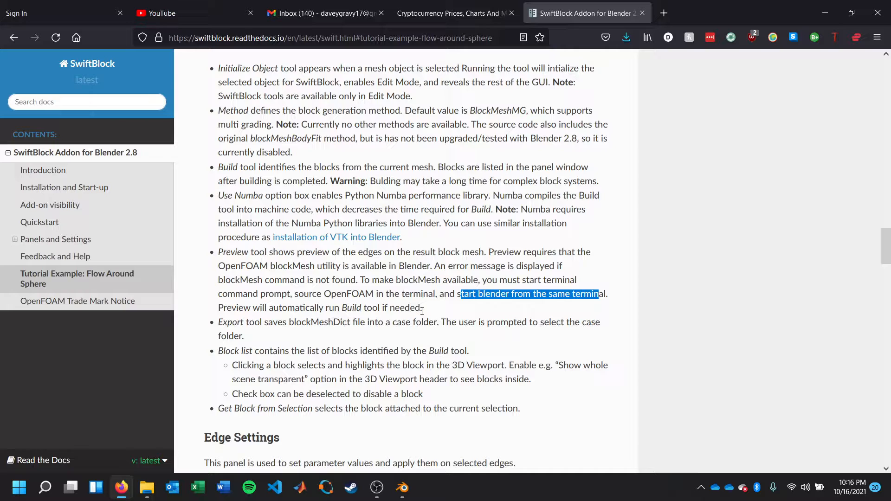
Step: Go back to the flow-around-sphere tutorial and read the remaining instructions on previewing, edge grading and boundary patches
scroll(422, 310, down, 10)
scroll(420, 305, down, 15)
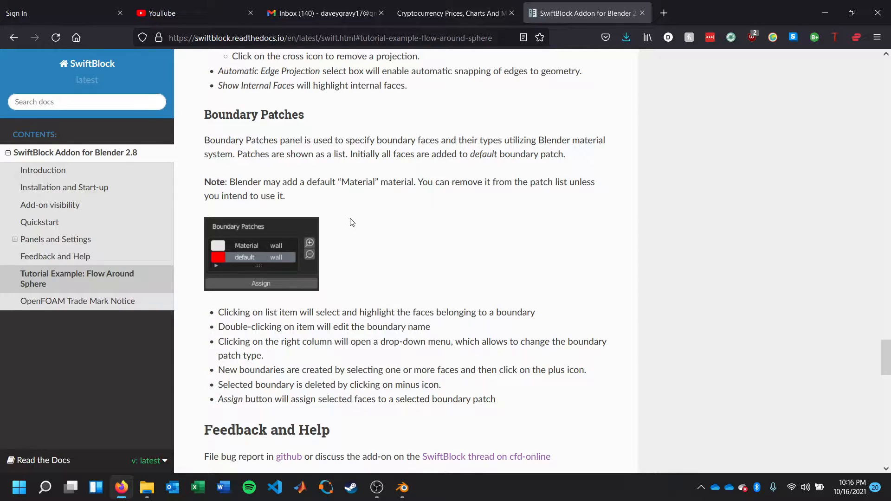
scroll(378, 355, down, 12)
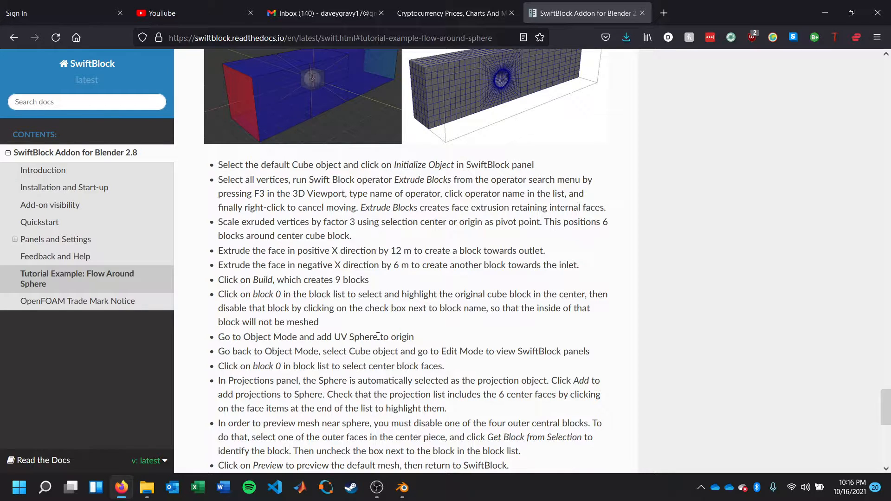
scroll(378, 337, down, 3)
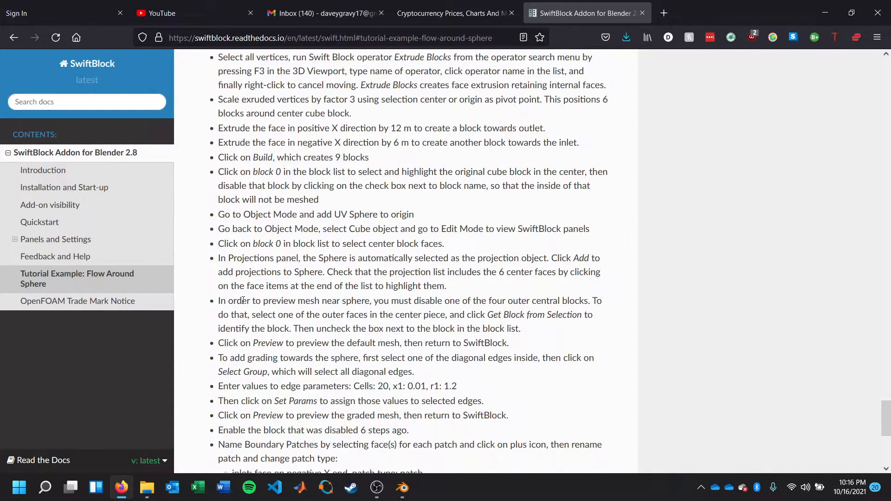
scroll(237, 315, down, 3)
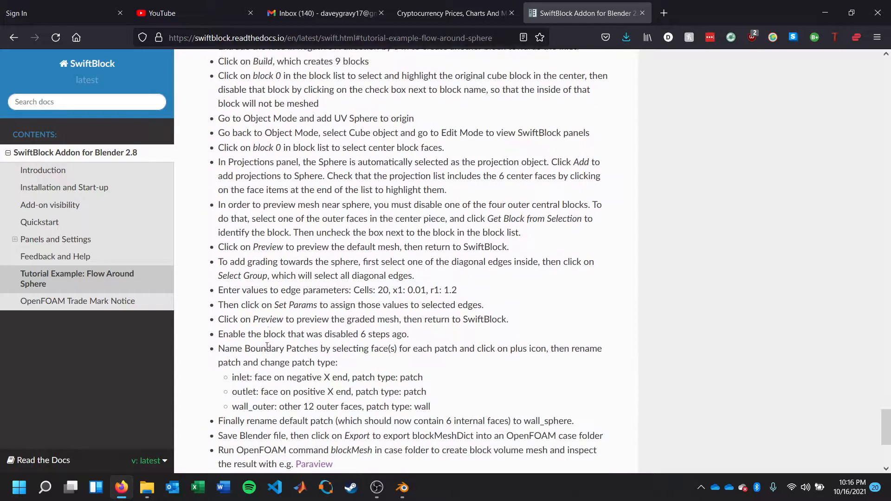
drag(234, 230, 397, 236)
click(397, 236)
drag(245, 235, 408, 246)
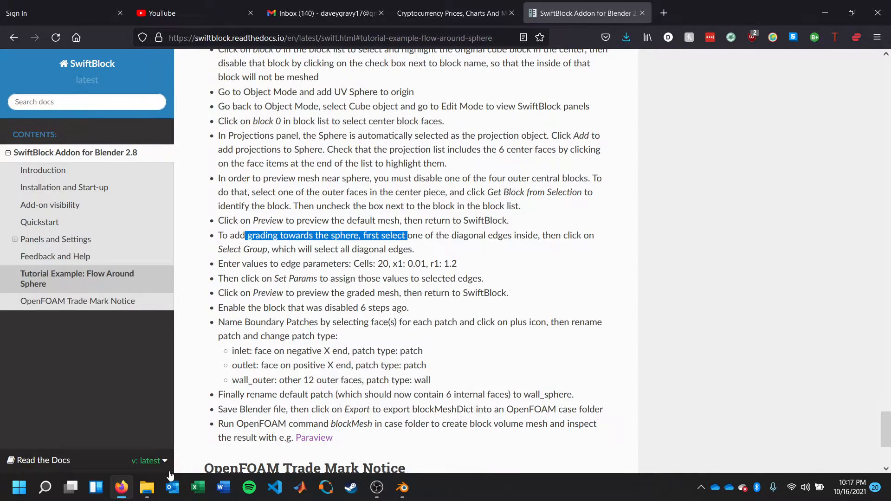
Step: Return to Blender, pick projection v0, and disable block 2, an outer central block, to expose the sphere region
click(402, 487)
click(569, 312)
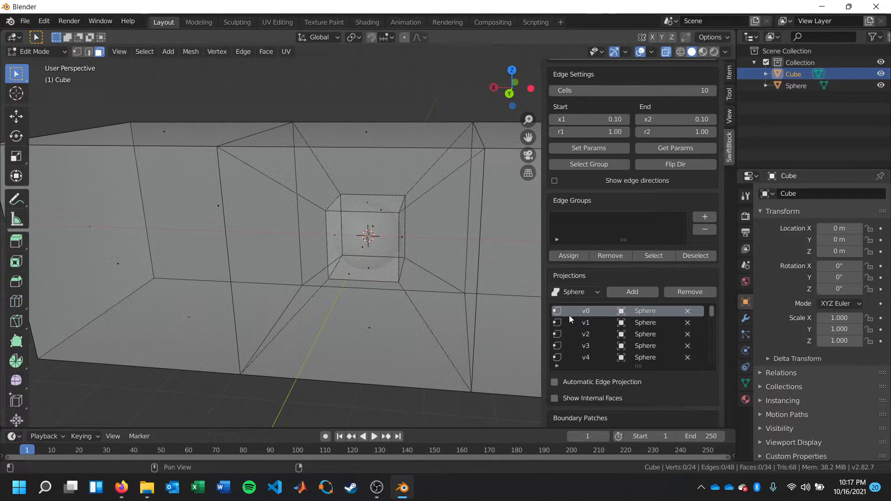
drag(719, 202, 730, 124)
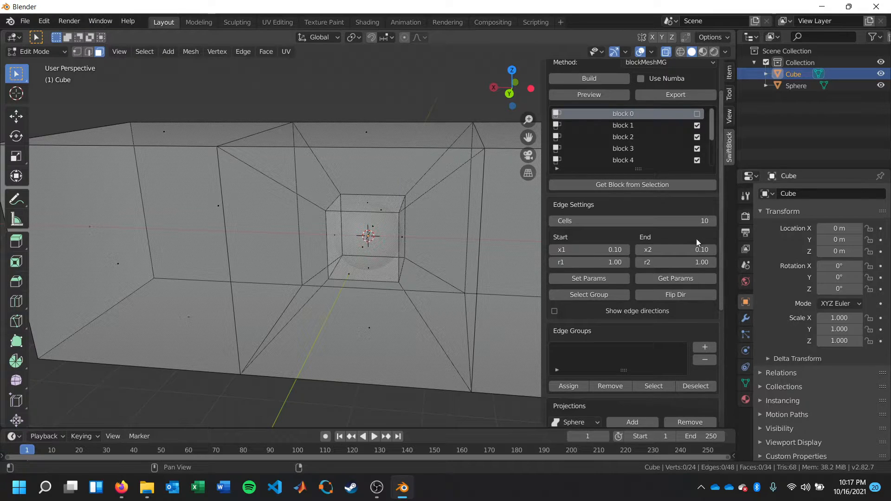
scroll(695, 232, up, 1)
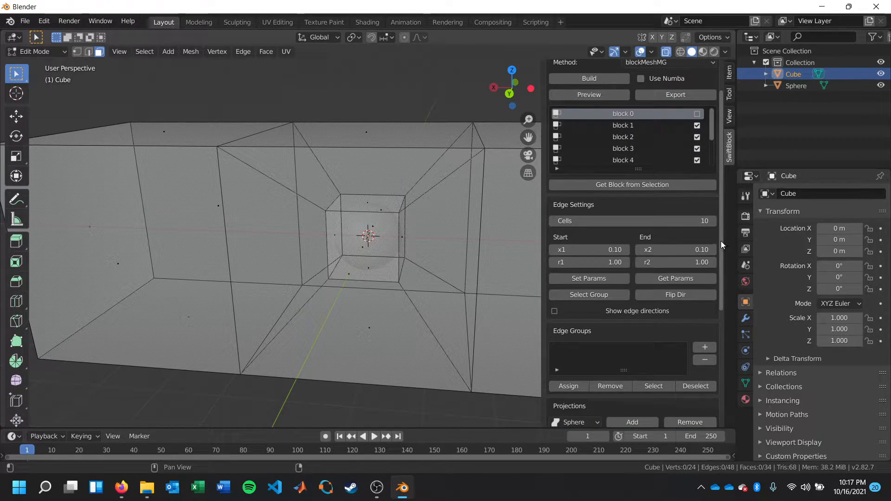
drag(720, 241, 721, 203)
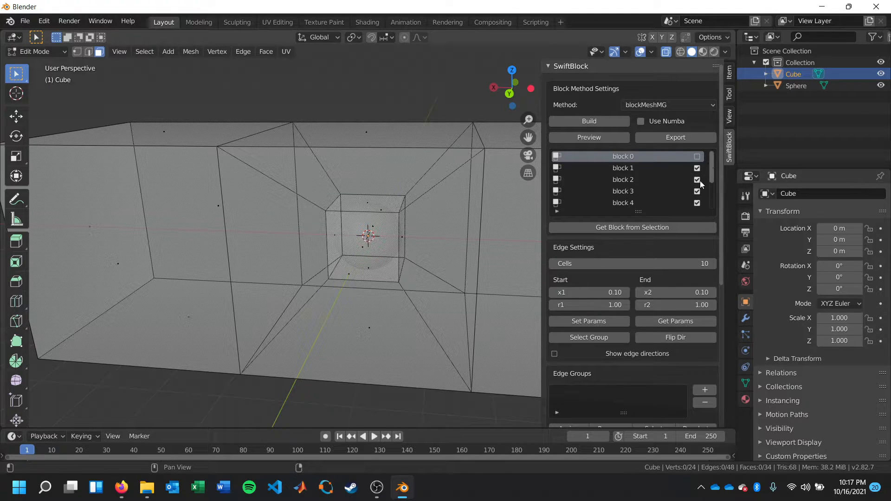
middle_drag(327, 183, 302, 232)
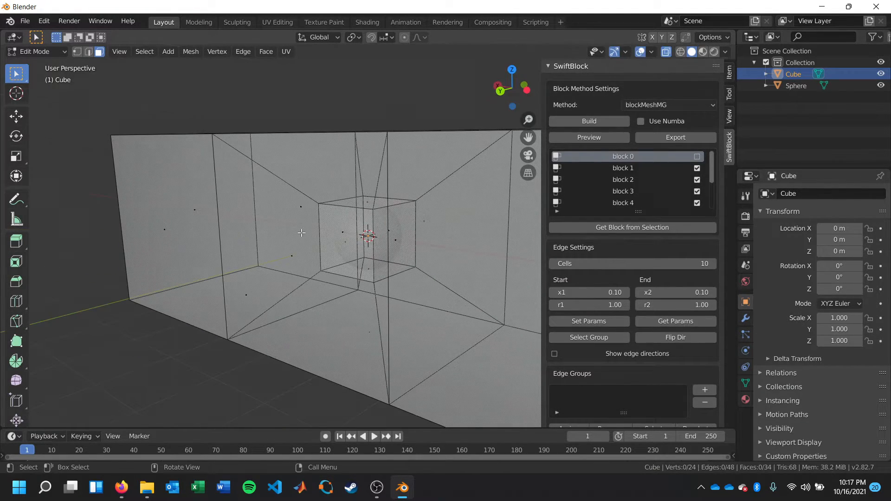
middle_drag(249, 205, 459, 231)
click(696, 179)
middle_drag(408, 208, 435, 232)
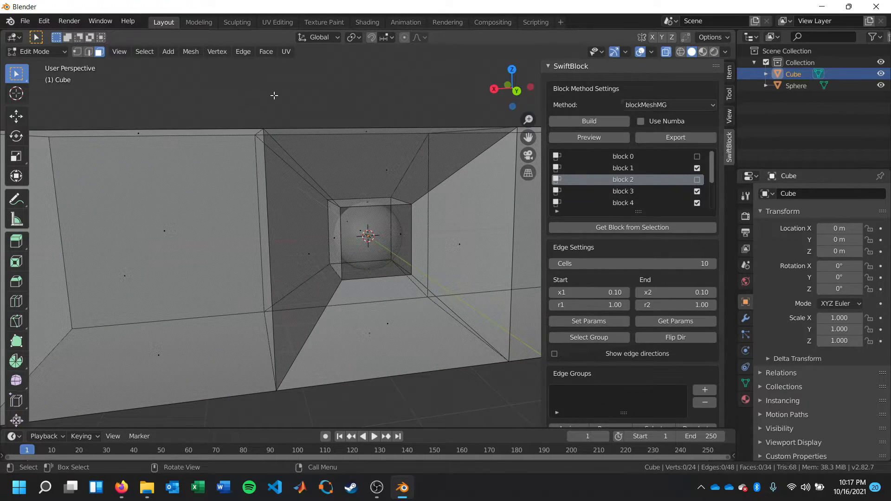
Step: Select an inner diagonal edge, extend the selection to its whole edge group, and show the edge directions
click(89, 54)
click(472, 202)
middle_drag(472, 202, 452, 196)
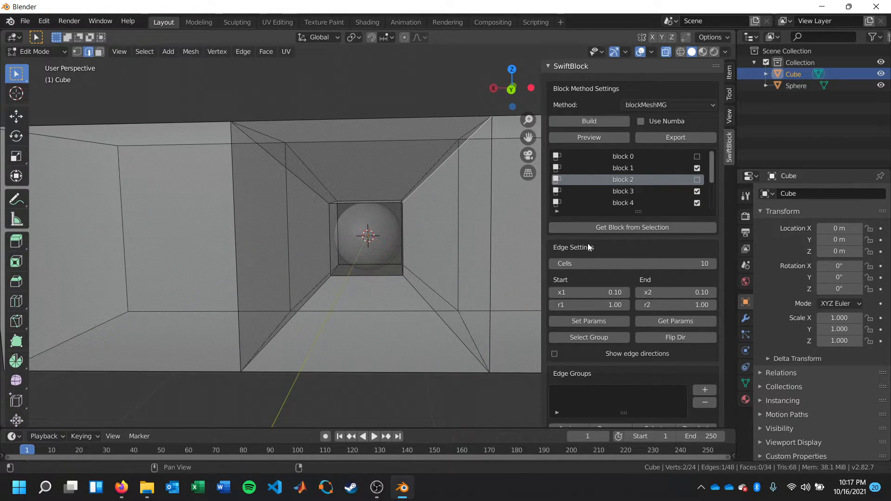
click(607, 339)
middle_drag(415, 290, 441, 286)
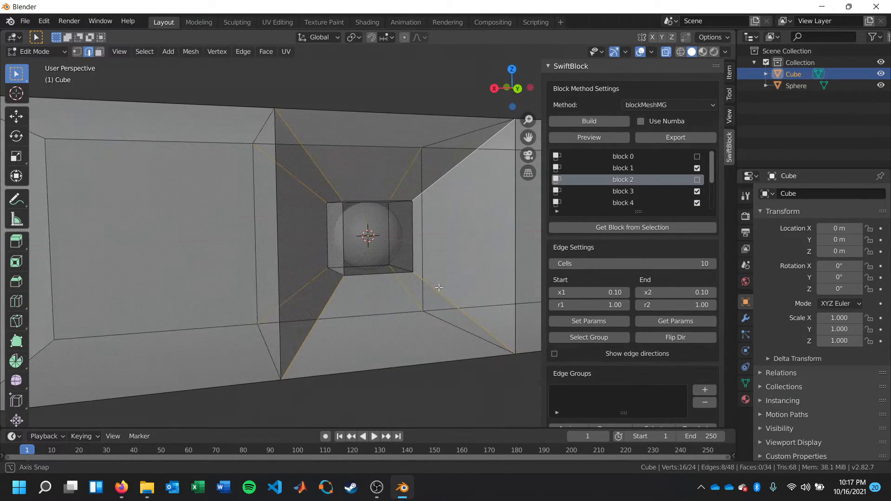
click(575, 355)
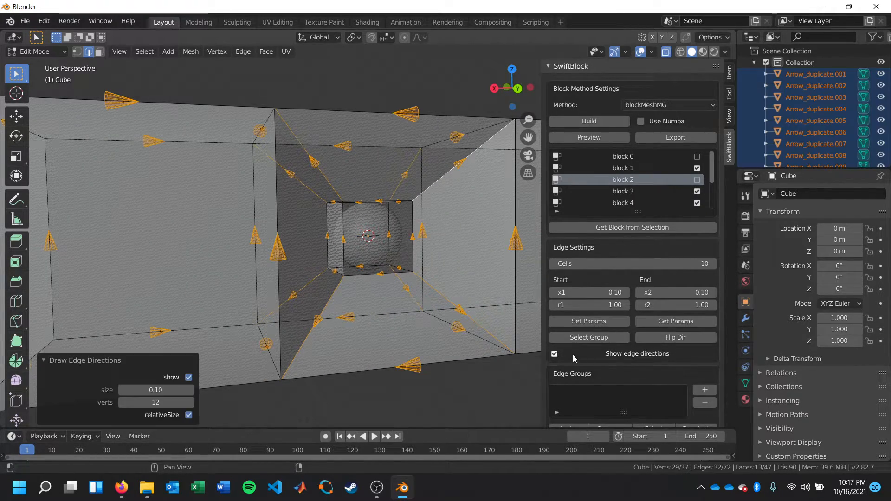
middle_drag(425, 304, 443, 302)
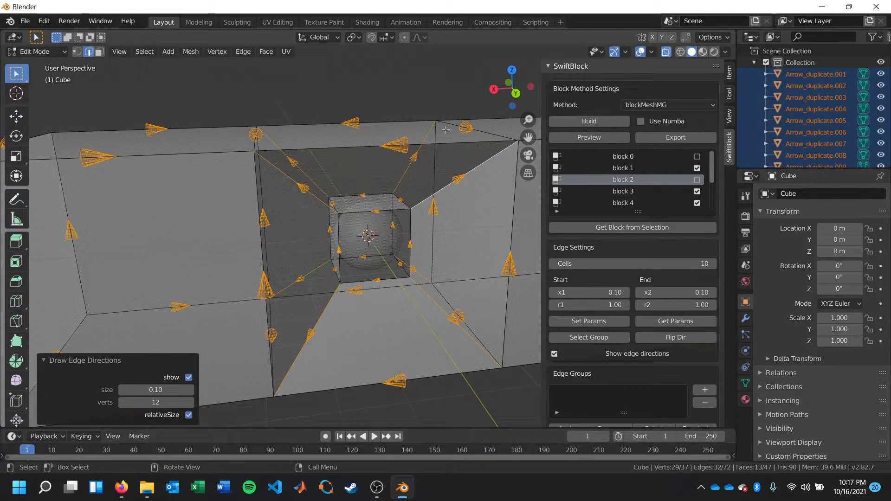
Step: Switch to the Firefox tutorial and read the grading values for Cells, x1 and r1
click(120, 491)
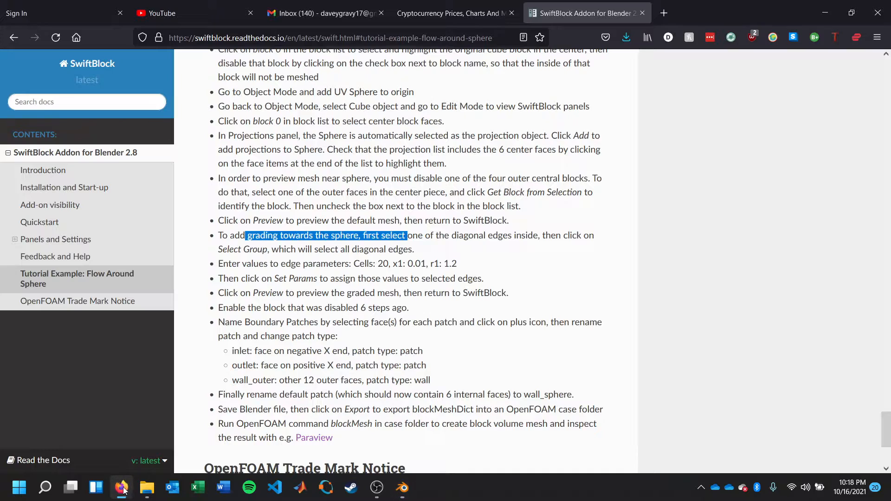
drag(264, 263, 451, 263)
click(388, 267)
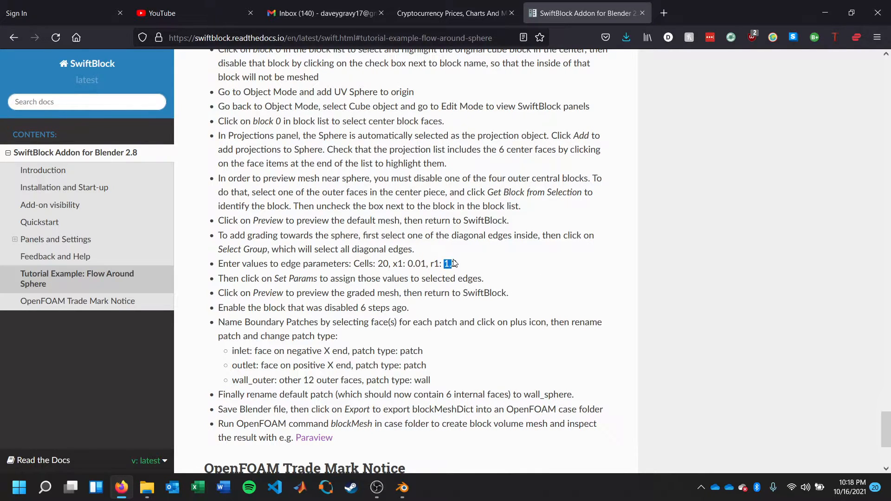
Step: Return to Blender and set the edge Cells to 20
click(402, 488)
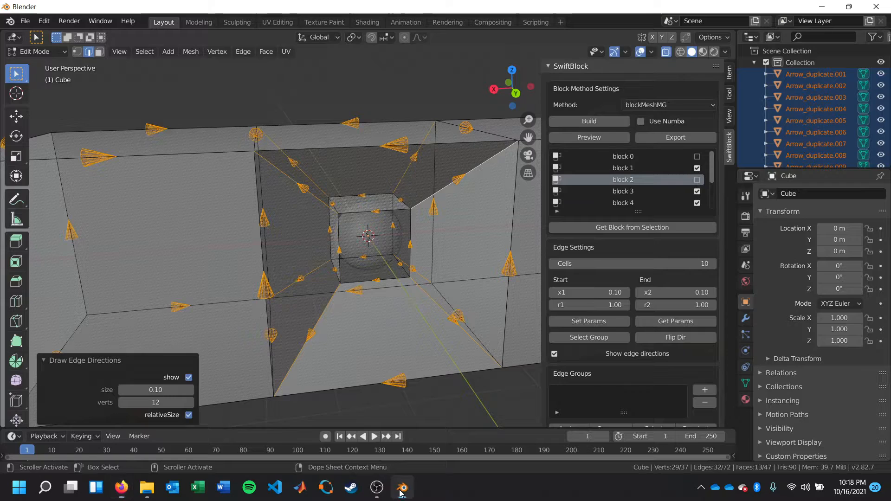
click(694, 265)
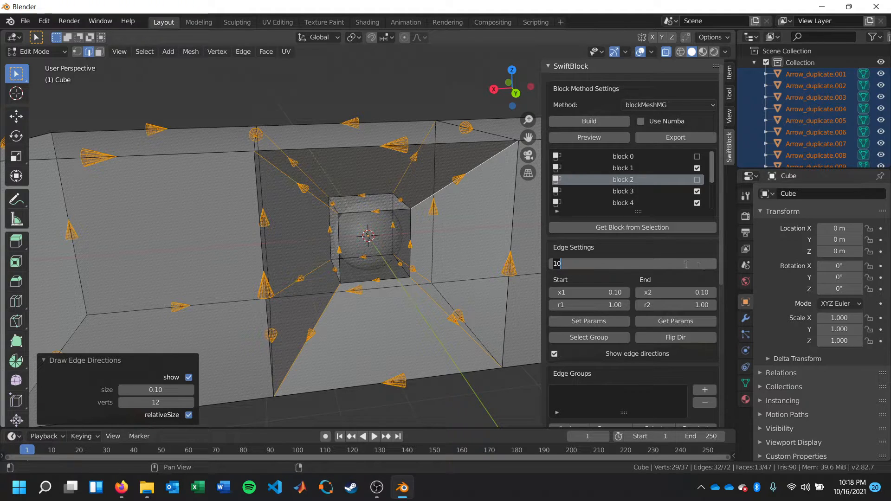
text(20)
Step: Try to enter a new starting cell size x1
click(605, 300)
click(604, 294)
key(BackSpace)
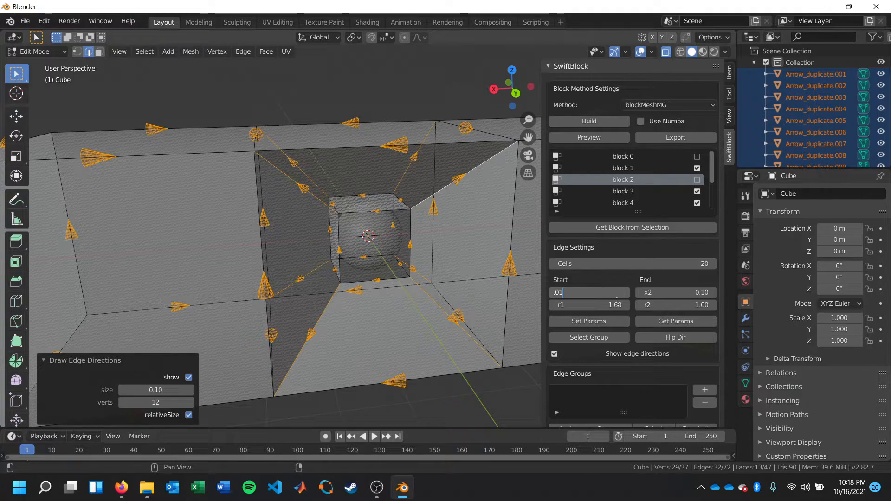
key(Return)
Step: Set the start growth ratio r1 to 1.2 and the start cell size x1 to 0.01
click(622, 305)
text(1.0)
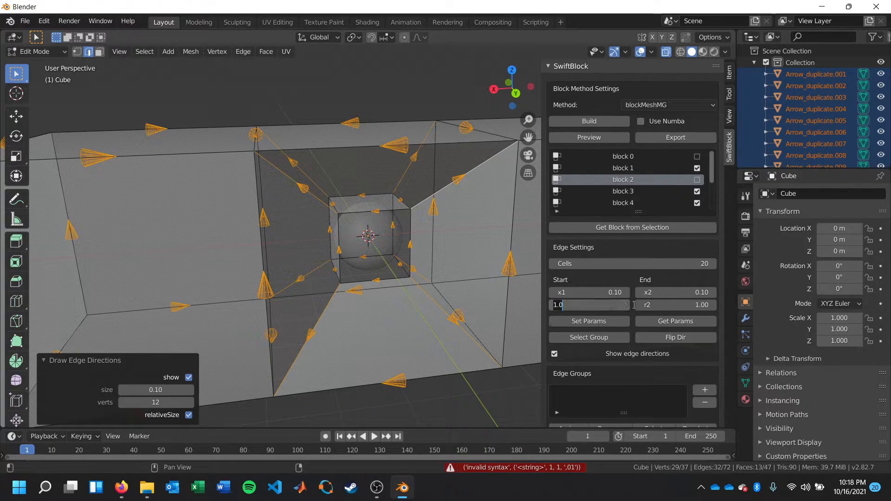
key(BackSpace)
key(BackSpace)
key(Return)
click(612, 292)
key(BackSpace)
text(.01)
key(Return)
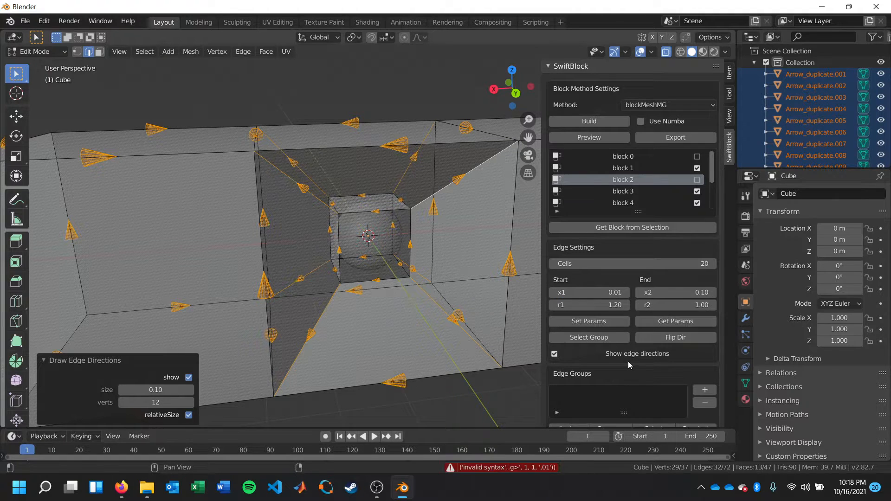
Step: Assign the edge parameters to the selected diagonal edges and re-enable block 2
click(605, 321)
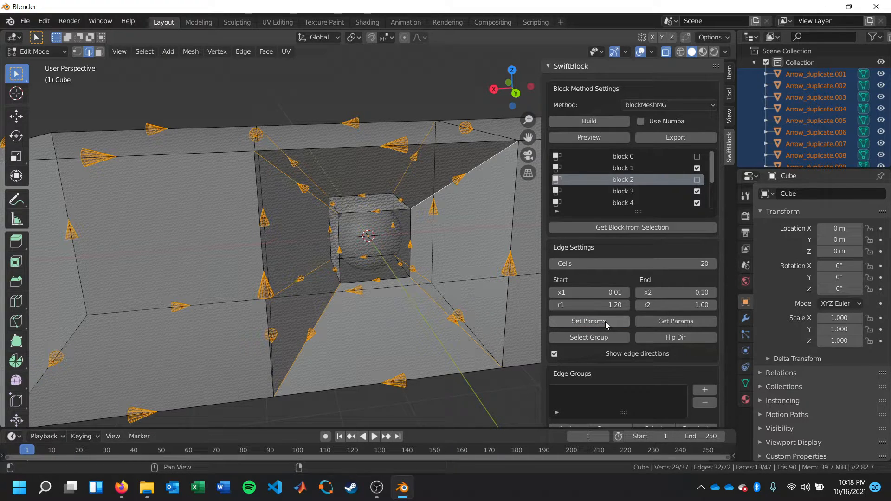
click(698, 180)
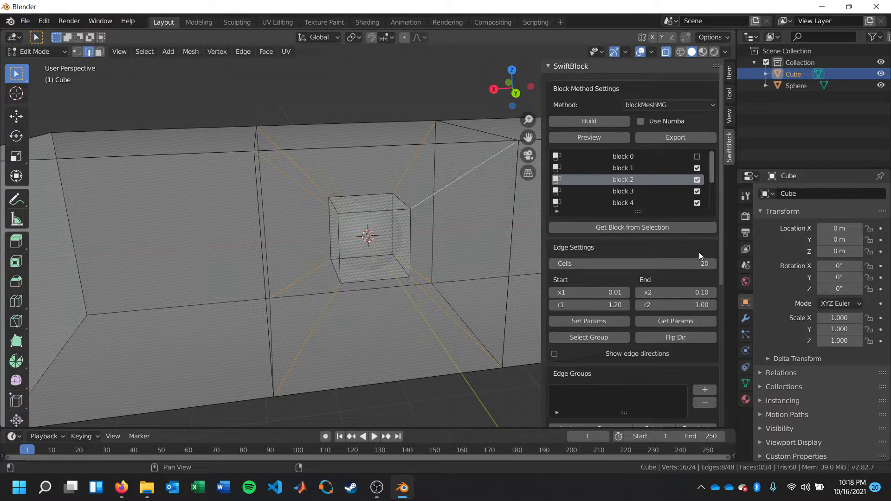
Step: Read the Firefox tutorial's instructions on assigning parameters, previewing the graded mesh, re-enabling the block and naming boundary patches
click(124, 490)
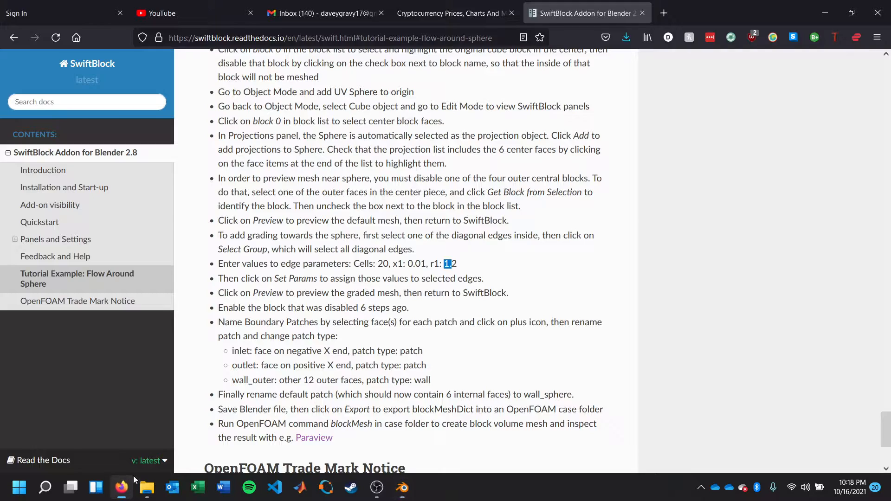
drag(241, 278, 432, 288)
drag(265, 293, 514, 295)
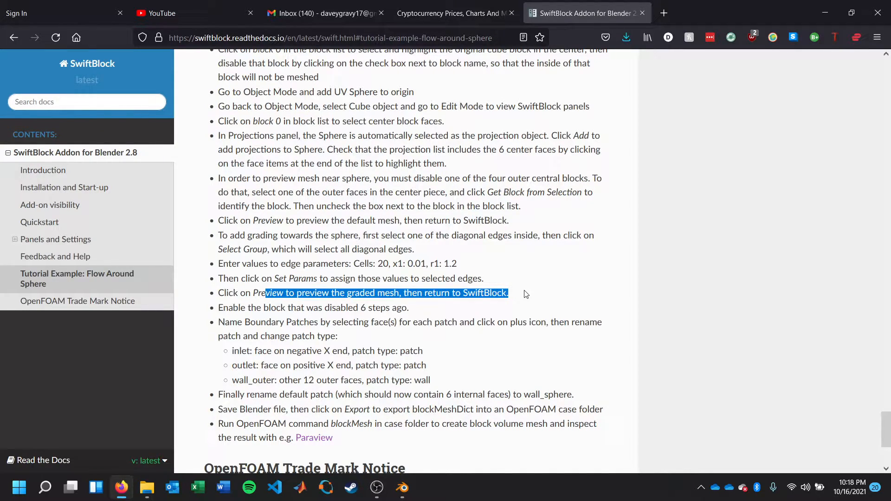
click(395, 305)
scroll(329, 307, down, 3)
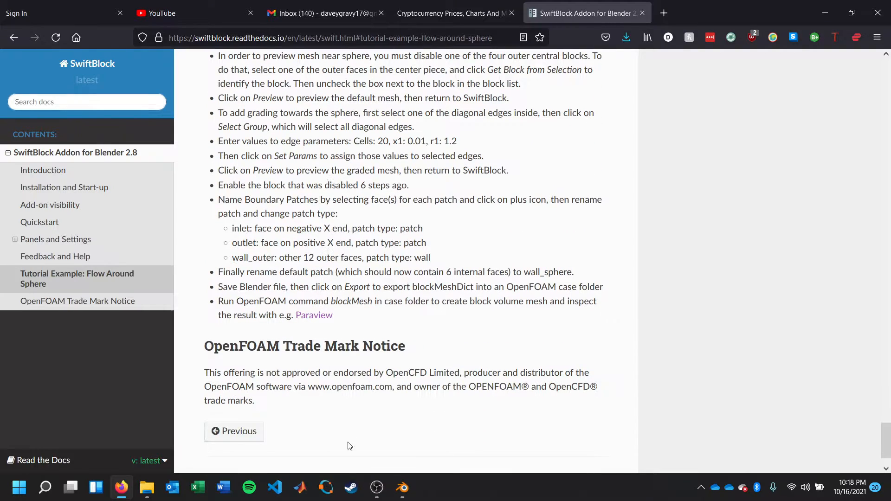
Step: Return to Blender and examine the sphere region by switching block 2 off and back on, ending with it enabled
click(402, 490)
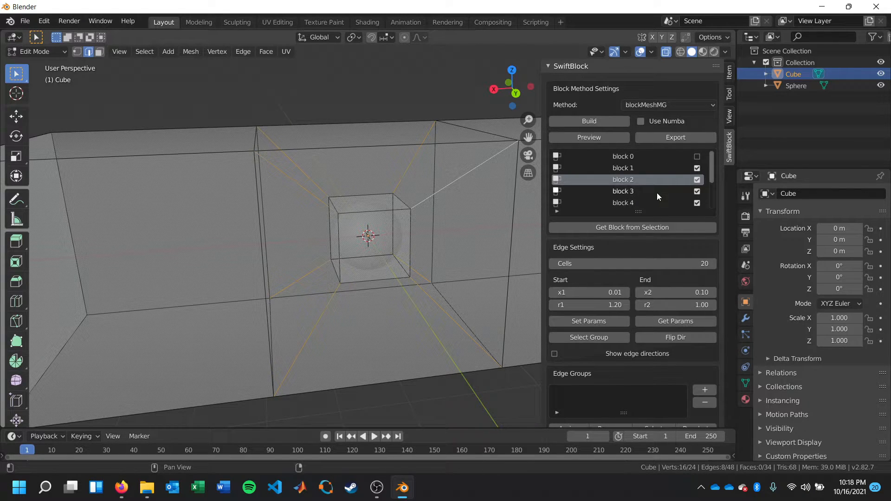
click(694, 179)
click(694, 180)
click(694, 180)
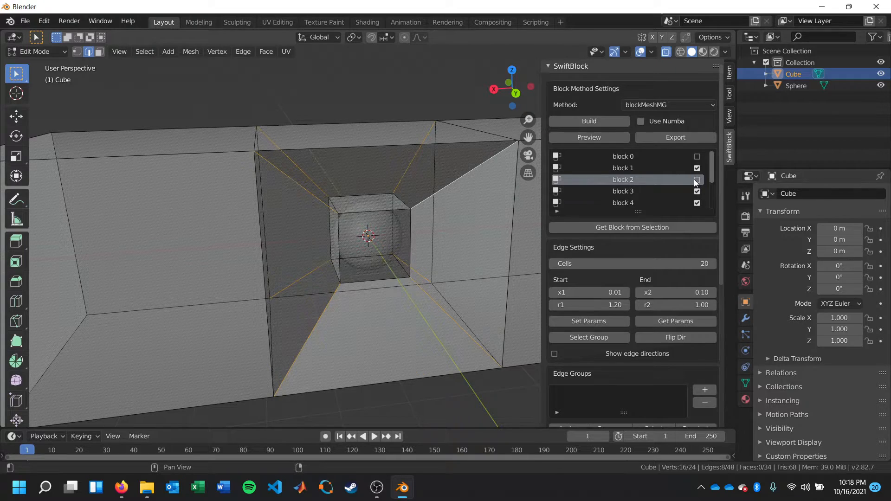
click(694, 180)
click(695, 180)
middle_drag(412, 310, 335, 237)
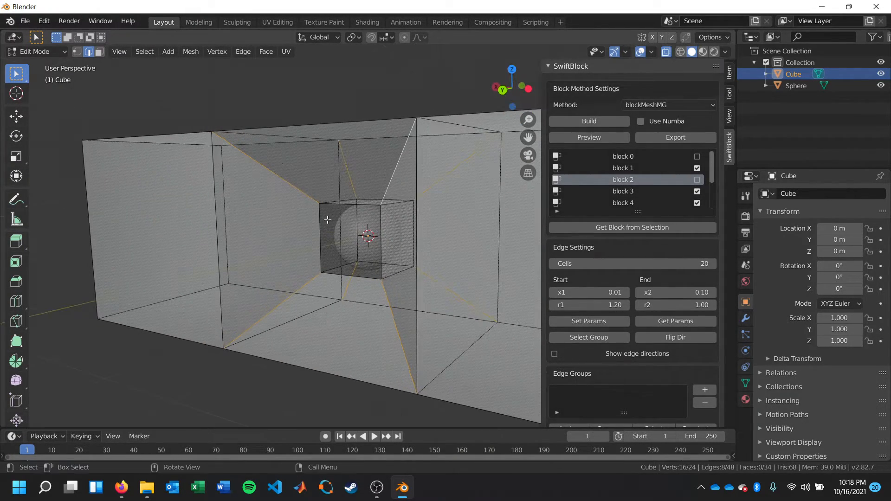
click(696, 179)
middle_drag(353, 302, 418, 302)
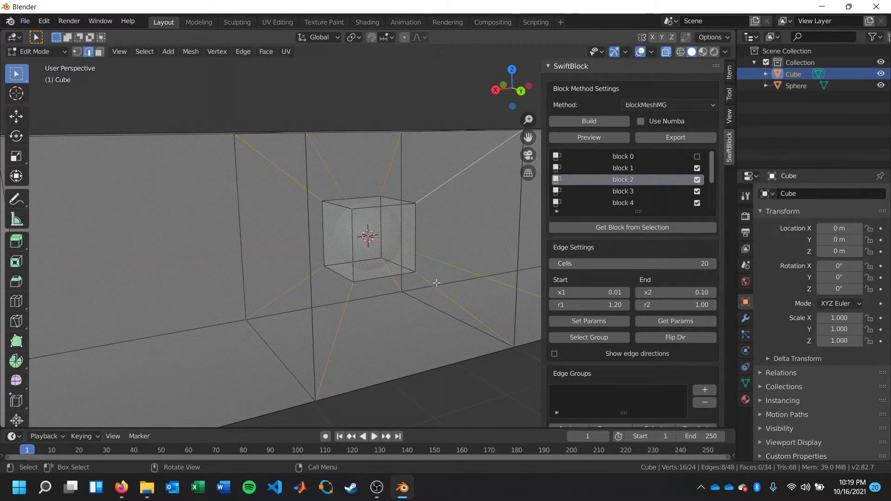
Step: Read the Firefox tutorial's instructions on renaming the default patch to wall_sphere and saving the Blender file
click(122, 488)
drag(260, 274, 557, 282)
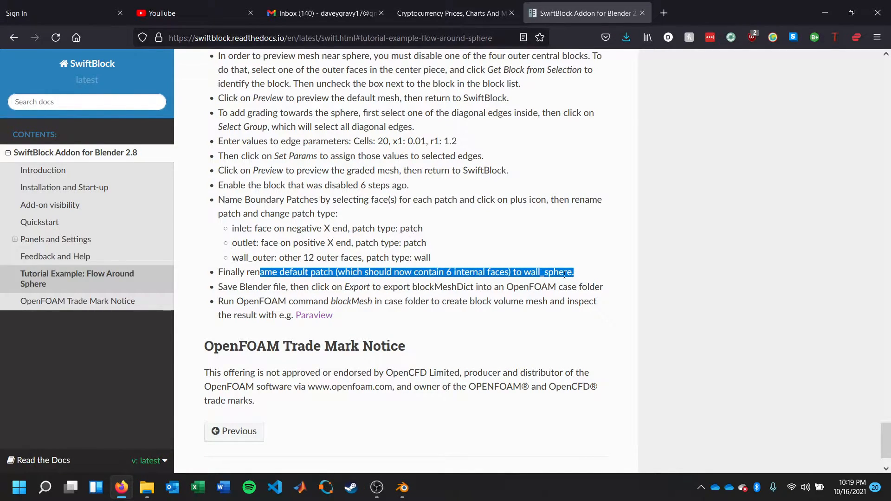
drag(223, 287, 242, 291)
Step: Return to Blender and examine which block faces belong to the Material and default boundary patches
click(397, 488)
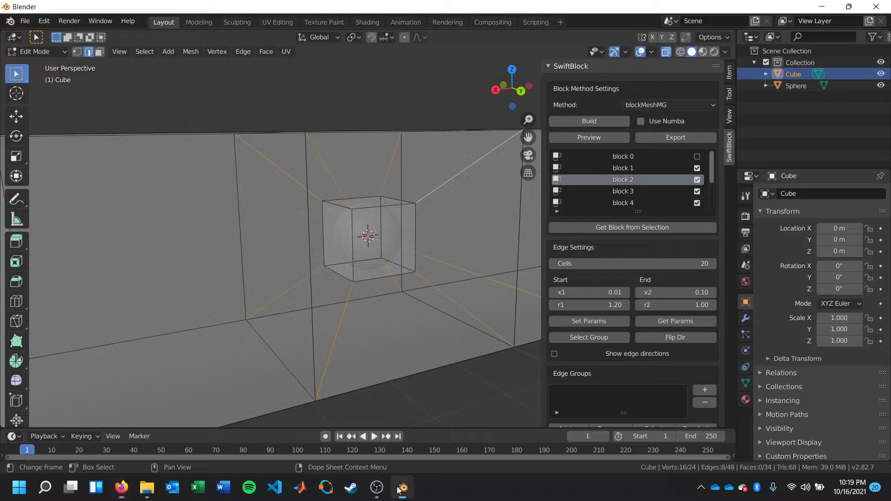
scroll(636, 372, down, 3)
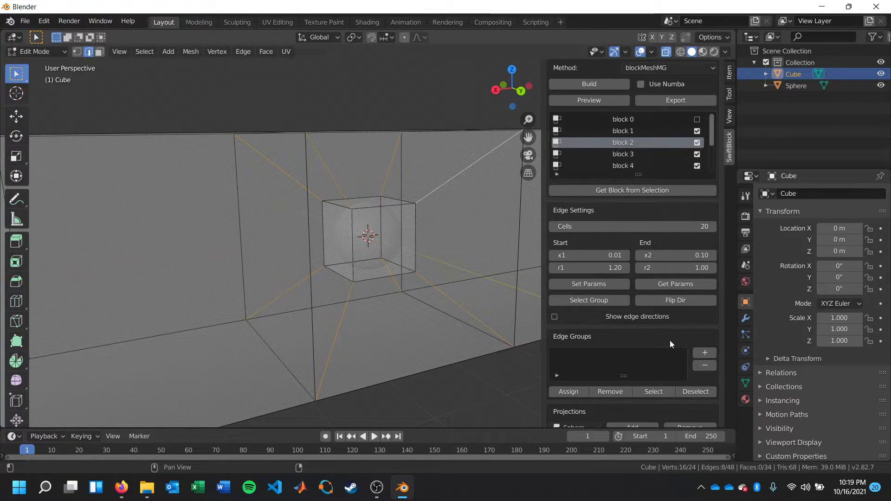
drag(719, 191, 707, 330)
click(688, 346)
click(597, 390)
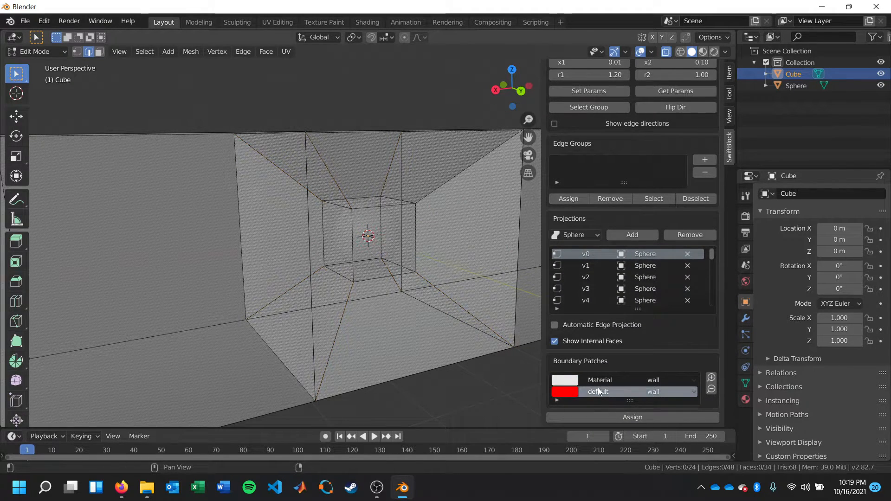
click(599, 380)
scroll(467, 343, down, 4)
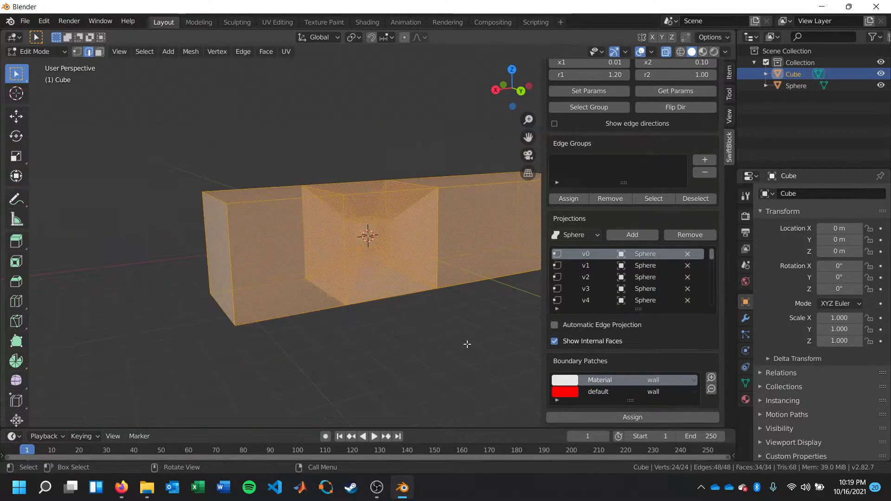
click(588, 391)
middle_drag(534, 371, 414, 339)
click(603, 380)
click(607, 392)
right_click(606, 391)
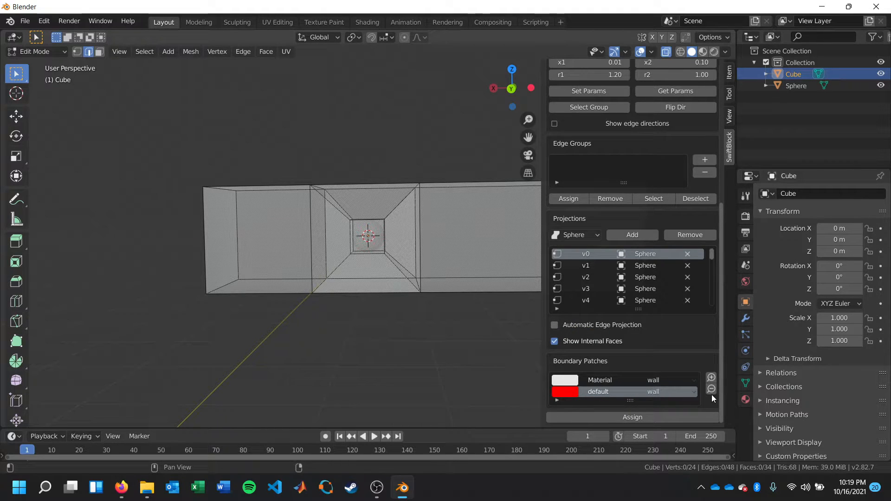
middle_drag(445, 317, 385, 341)
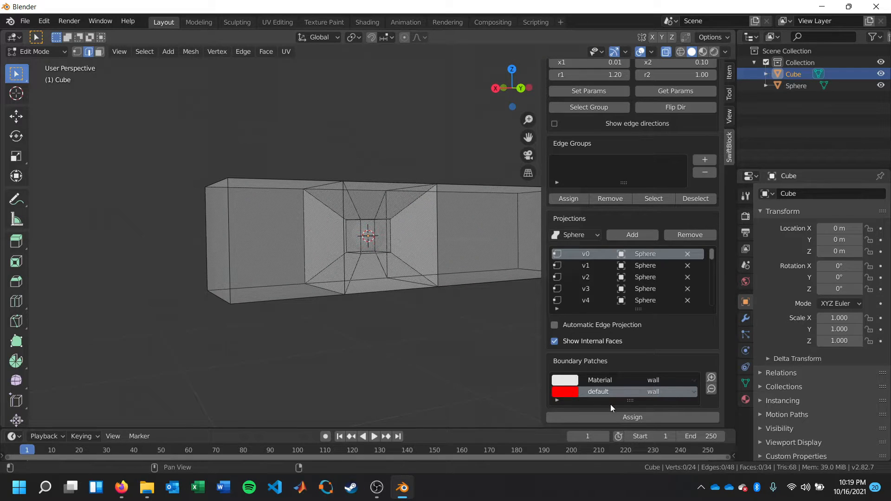
Step: Remove the default boundary patch, check the faces of the Material patch, and clear that face selection
click(711, 388)
click(620, 381)
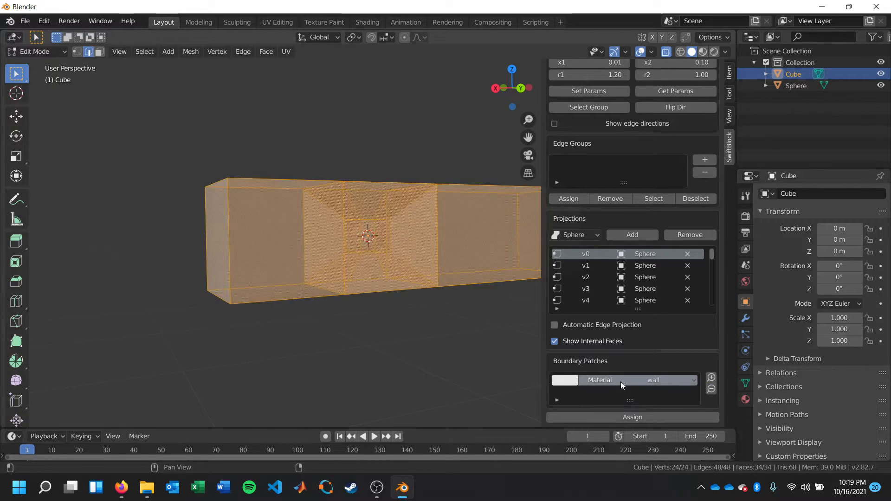
middle_drag(430, 352, 352, 295)
click(395, 353)
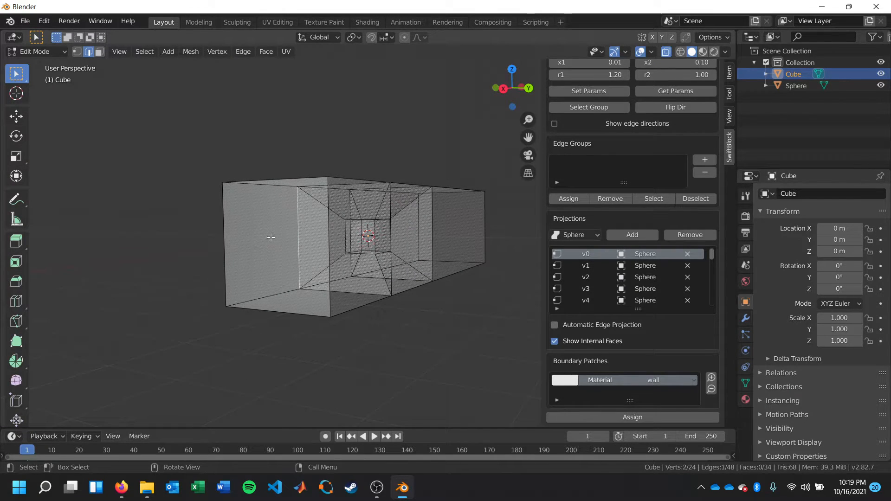
middle_drag(409, 338, 415, 280)
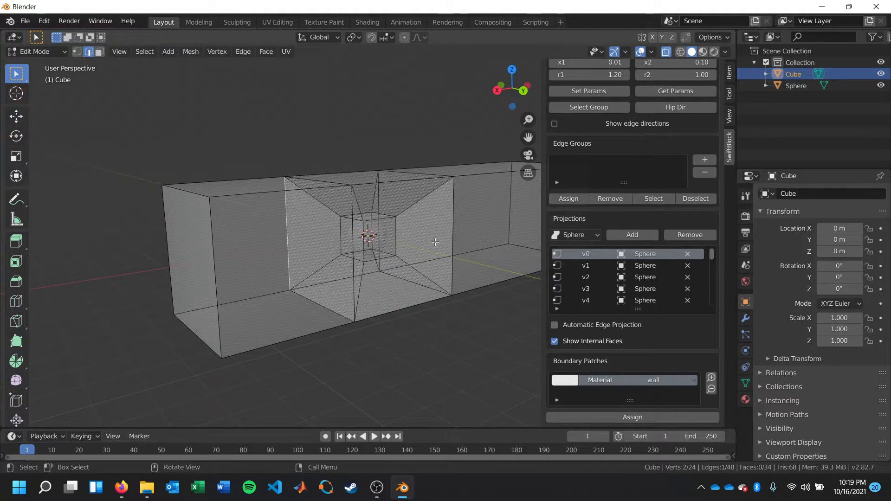
Step: Switch to face selection, select the outer face at the near end of the channel, and add a boundary patch for it
click(102, 51)
click(190, 264)
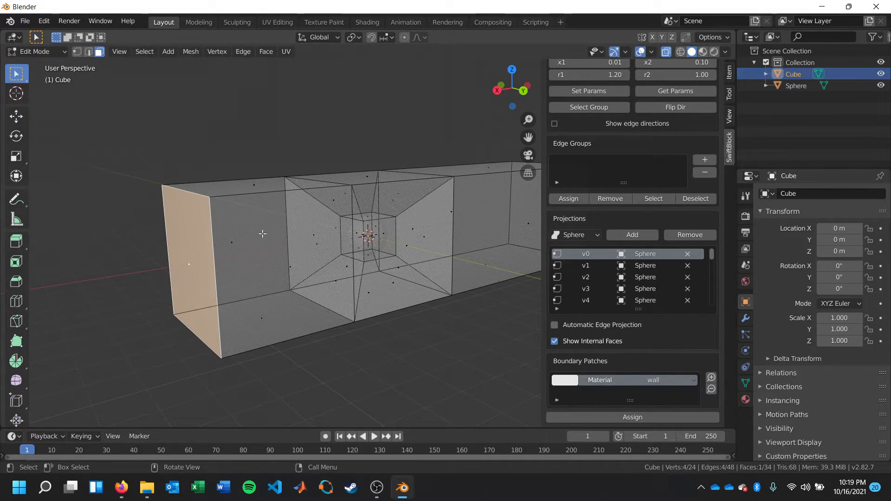
middle_drag(262, 233, 276, 297)
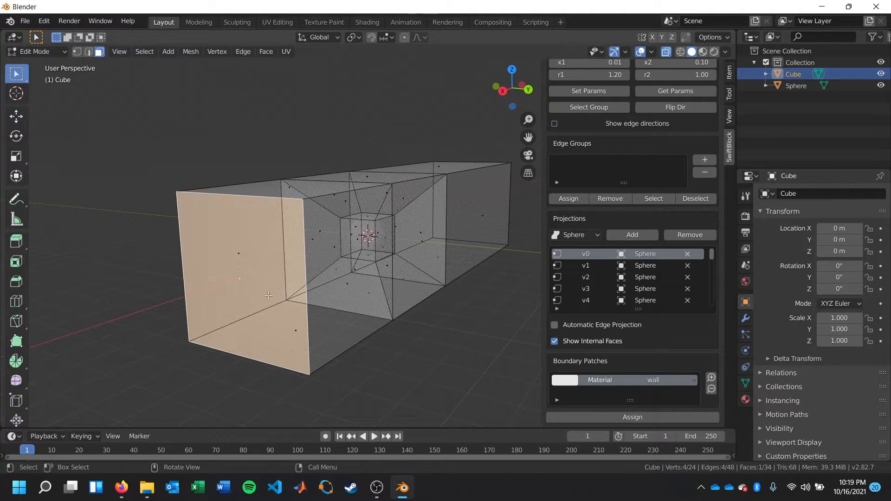
click(712, 377)
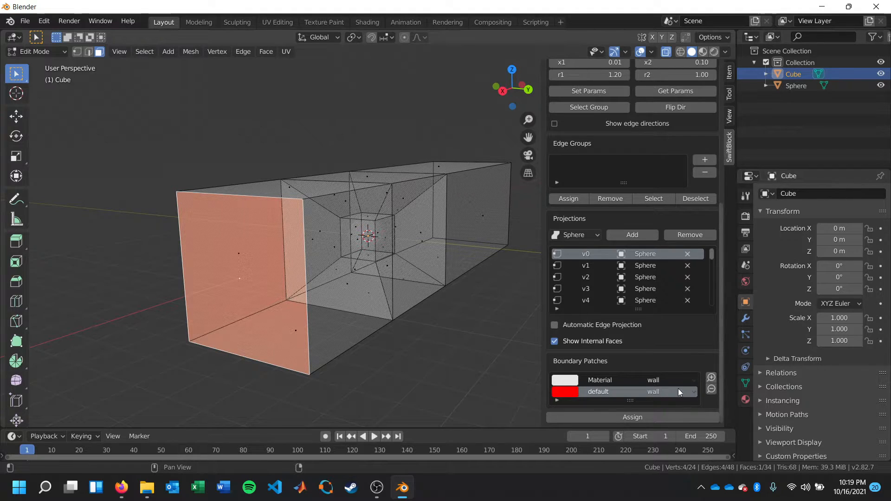
Step: Set the near-end face's boundary patch to the patch type and name it inlet
click(689, 392)
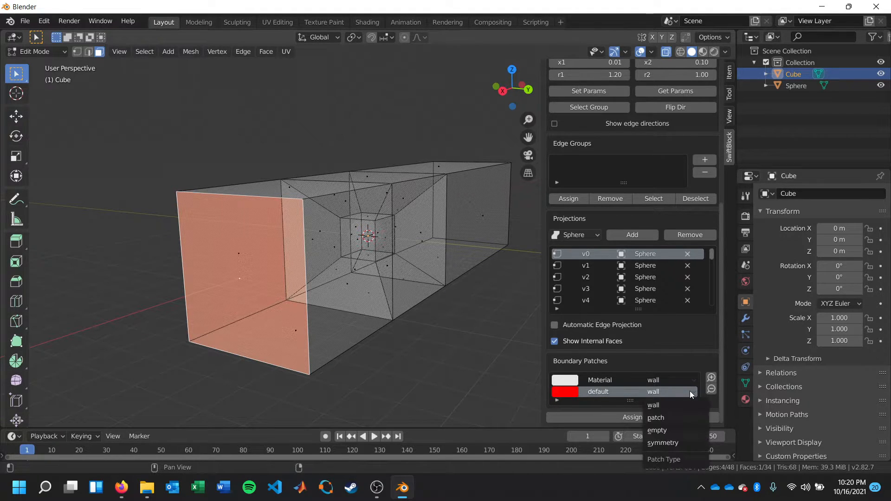
click(684, 418)
double_click(602, 391)
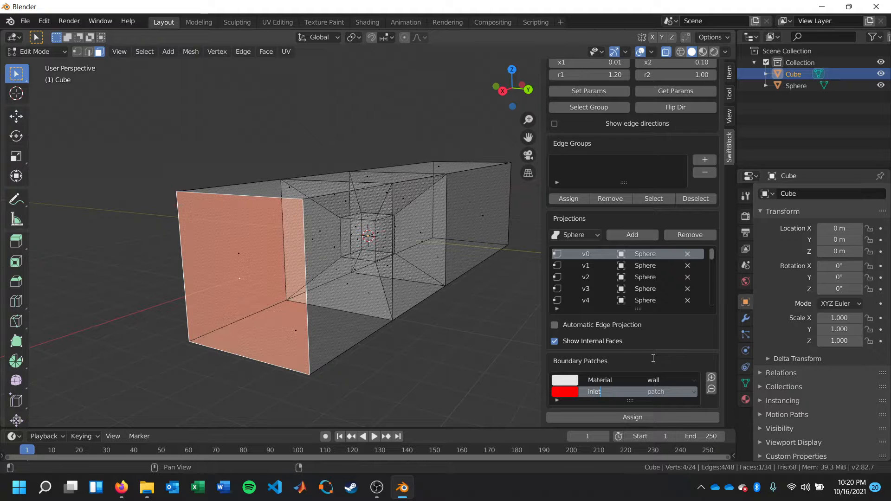
middle_drag(455, 344, 292, 335)
click(247, 335)
Step: Select the outer face at the opposite end of the channel and add a boundary patch for it
scroll(369, 340, up, 2)
scroll(418, 340, down, 4)
middle_drag(445, 340, 450, 340)
middle_drag(476, 277, 488, 278)
click(496, 263)
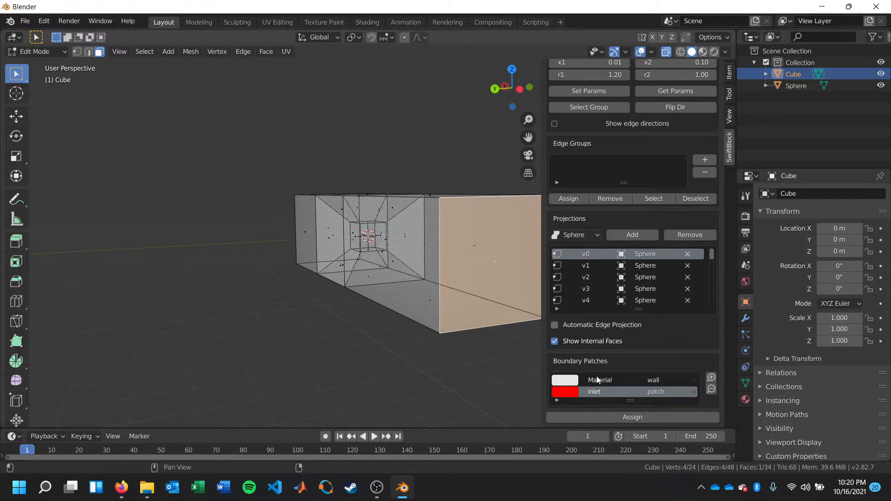
click(709, 378)
Step: Set the new far-end boundary patch to the patch type and name it outlet
click(658, 404)
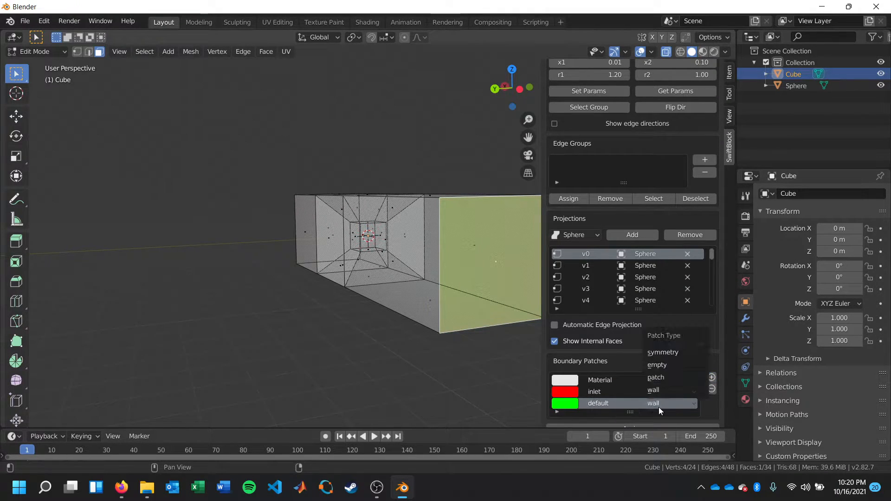
click(678, 377)
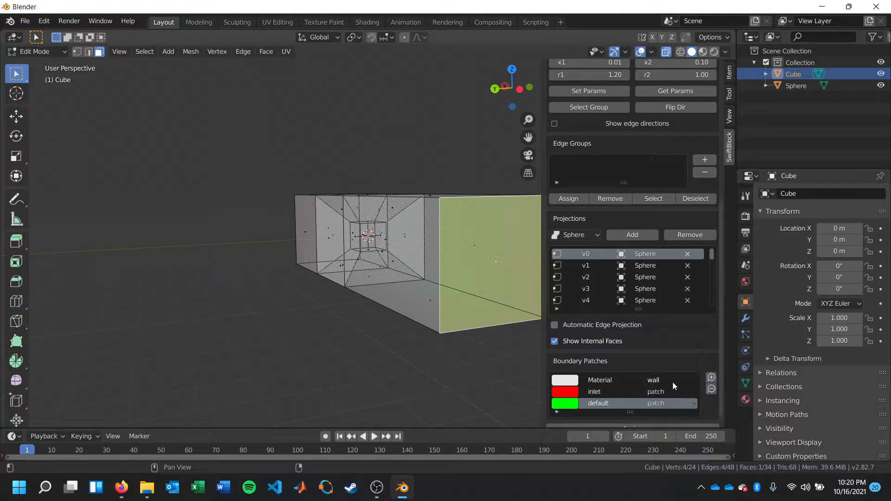
double_click(605, 403)
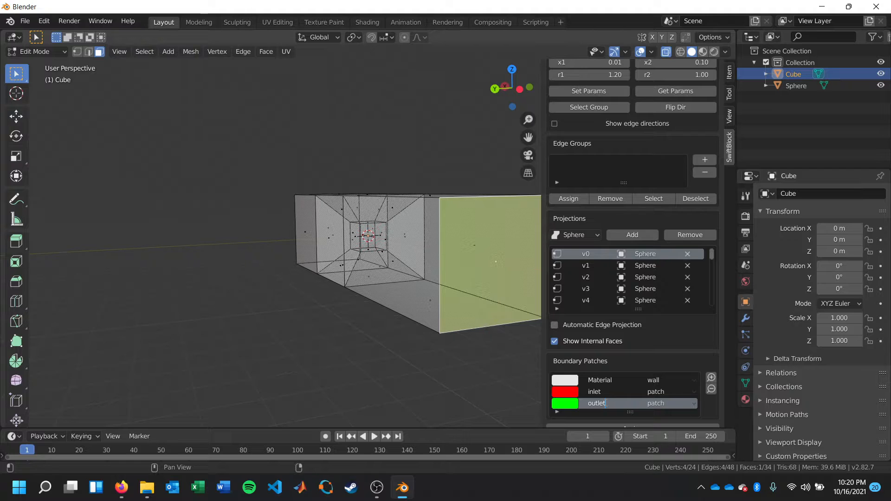
key(Return)
Step: Select the three outer faces along one long side of the channel and the three faces on its top
middle_drag(340, 341, 385, 348)
scroll(439, 358, up, 1)
scroll(461, 358, down, 2)
click(462, 255)
middle_drag(460, 281, 349, 148)
ctrl+click(314, 235)
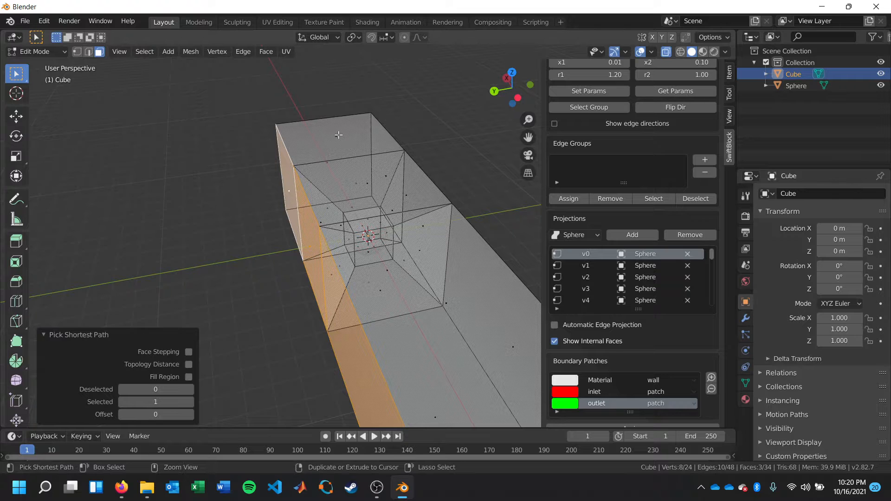
ctrl+click(344, 146)
ctrl+click(370, 181)
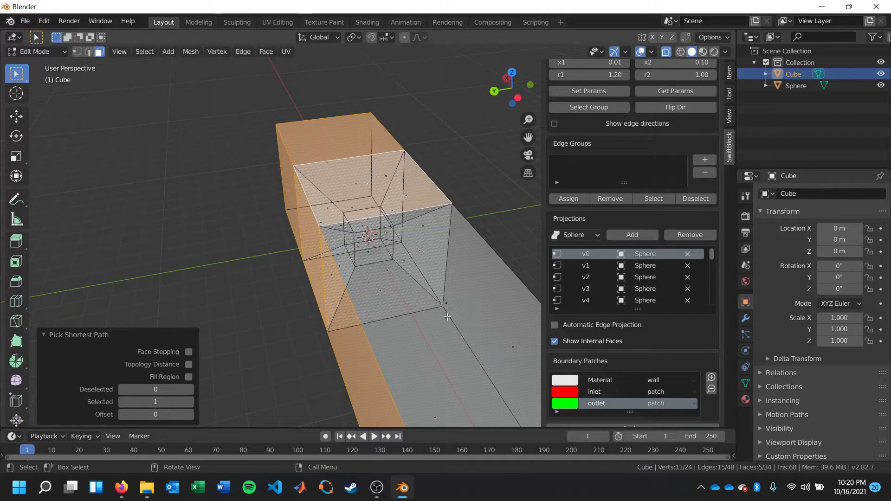
ctrl+click(448, 302)
Step: Add the three outer faces along the opposite long side of the channel to the selection
middle_drag(449, 302, 274, 256)
ctrl+click(273, 260)
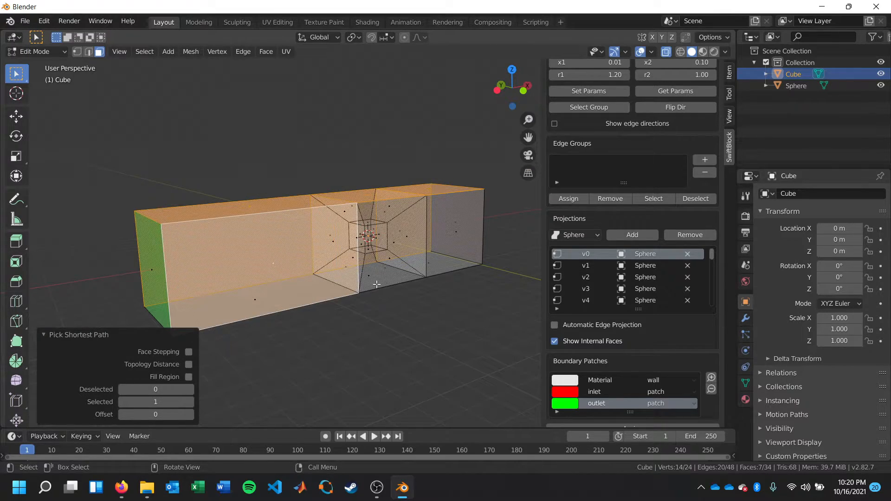
scroll(274, 261, up, 8)
middle_drag(444, 272, 467, 278)
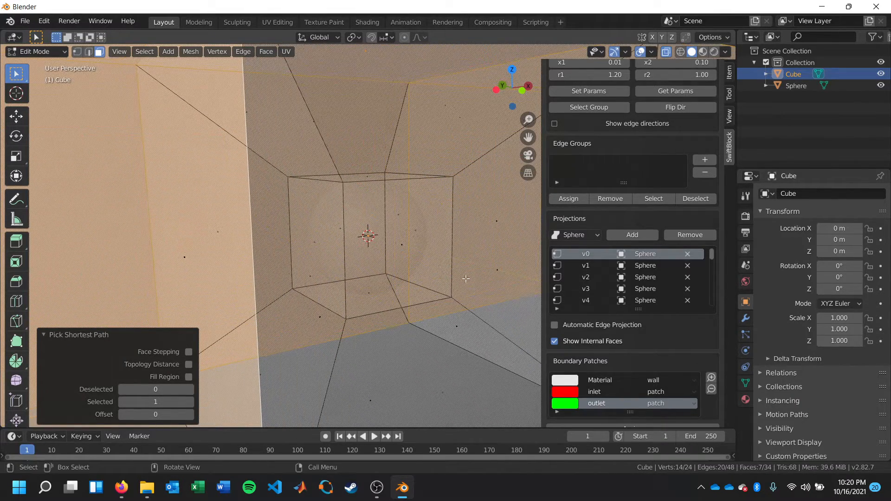
ctrl+click(499, 265)
scroll(501, 264, down, 4)
scroll(541, 256, down, 1)
scroll(507, 259, up, 1)
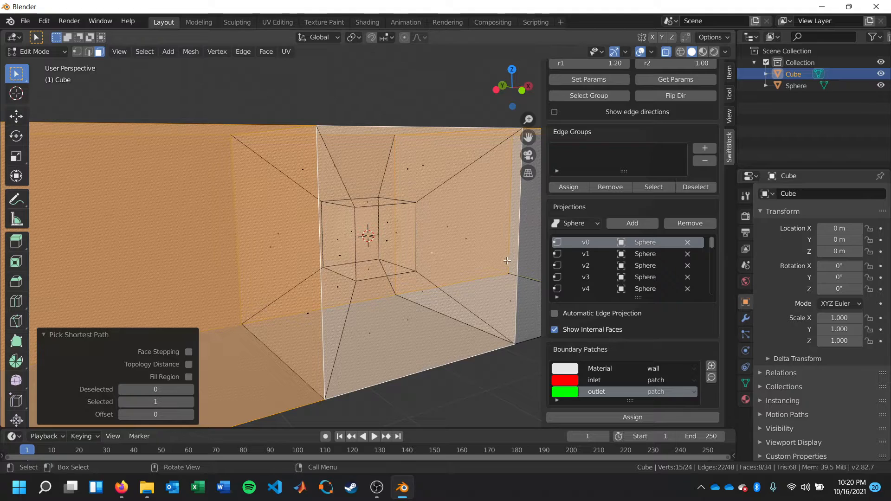
middle_drag(500, 262, 325, 251)
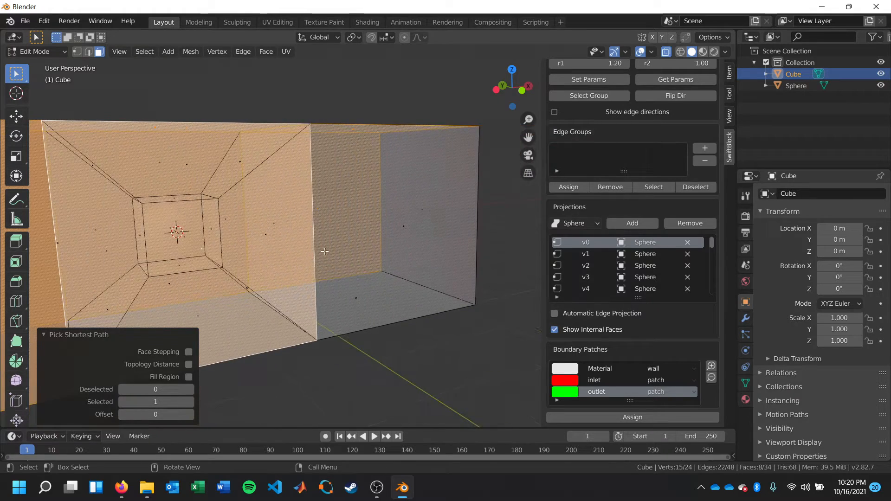
ctrl+click(425, 226)
Step: Extend the selection with the outer faces on the underside of the channel
middle_drag(425, 226, 191, 286)
ctrl+click(369, 337)
ctrl+click(164, 225)
middle_drag(164, 225, 278, 325)
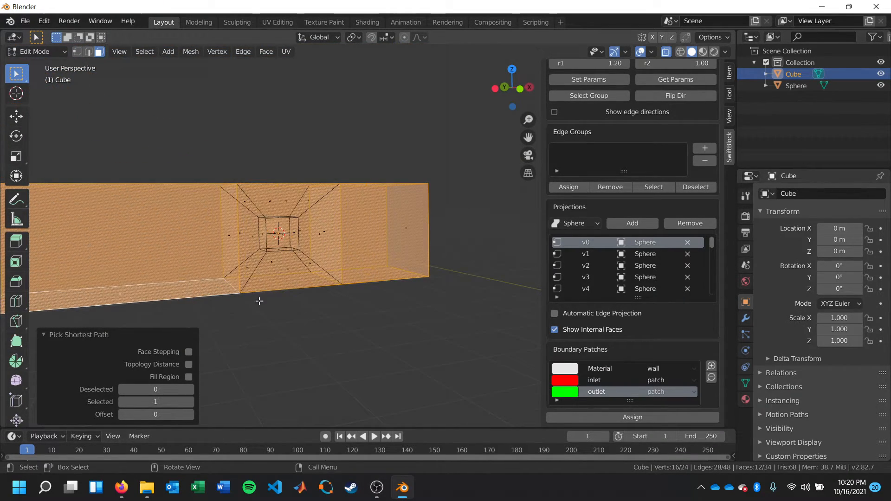
Step: Add a wall boundary patch named wall_outer for the selected side, top and bottom faces, and clear the selection
click(710, 366)
click(659, 402)
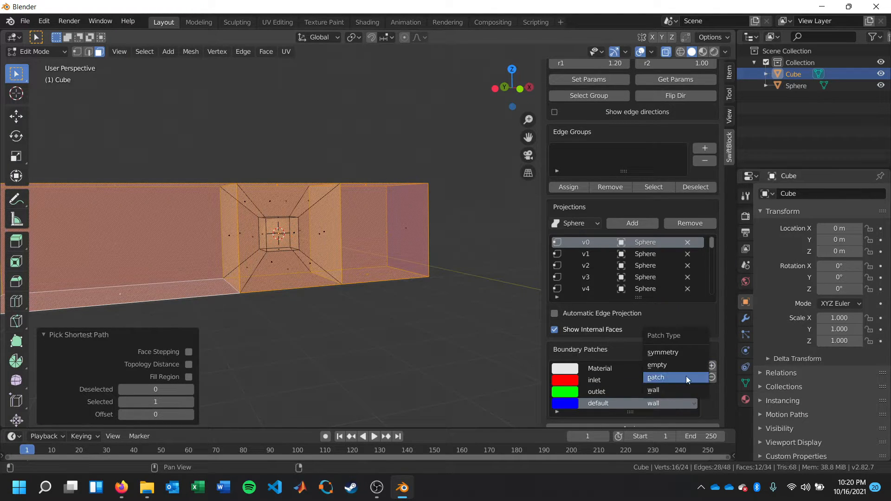
double_click(605, 404)
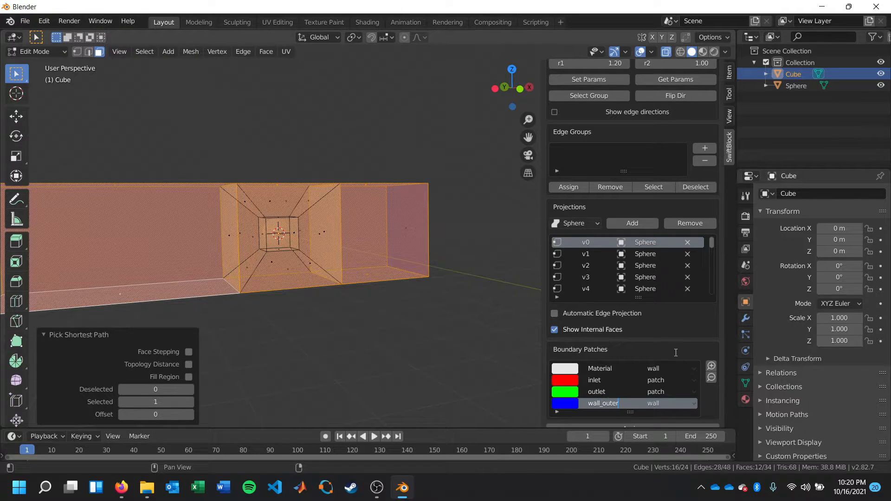
key(Return)
click(398, 338)
Step: Examine which faces around the sphere belong to the Material patch, and clear the face selection
scroll(341, 301, down, 2)
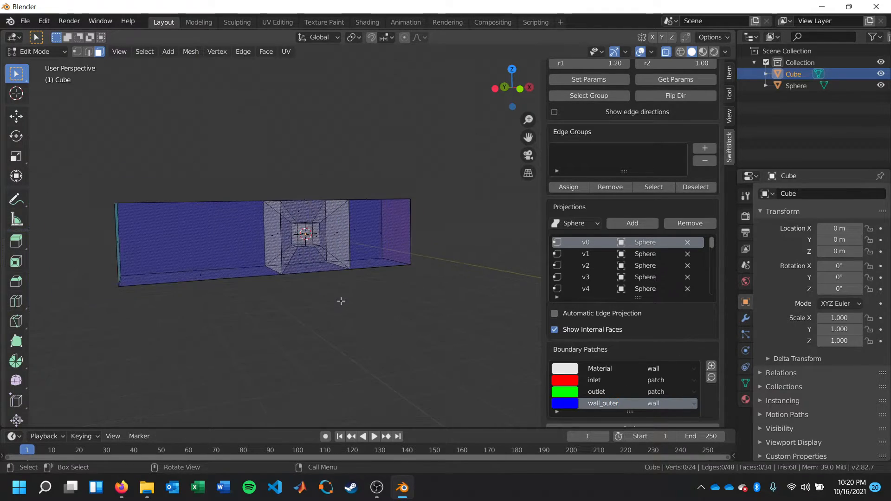
scroll(369, 302, up, 2)
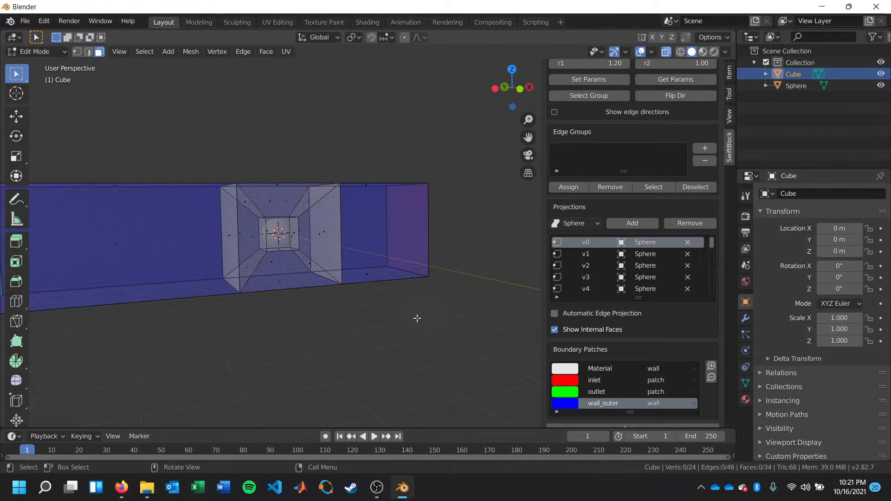
click(609, 368)
middle_drag(372, 322, 326, 328)
scroll(326, 325, up, 8)
middle_drag(340, 285, 433, 287)
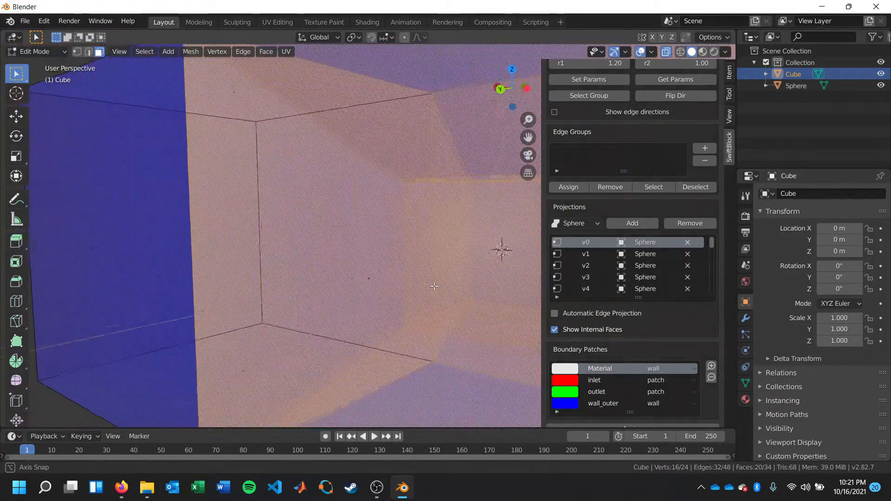
scroll(434, 286, down, 8)
scroll(445, 279, up, 3)
scroll(448, 288, down, 3)
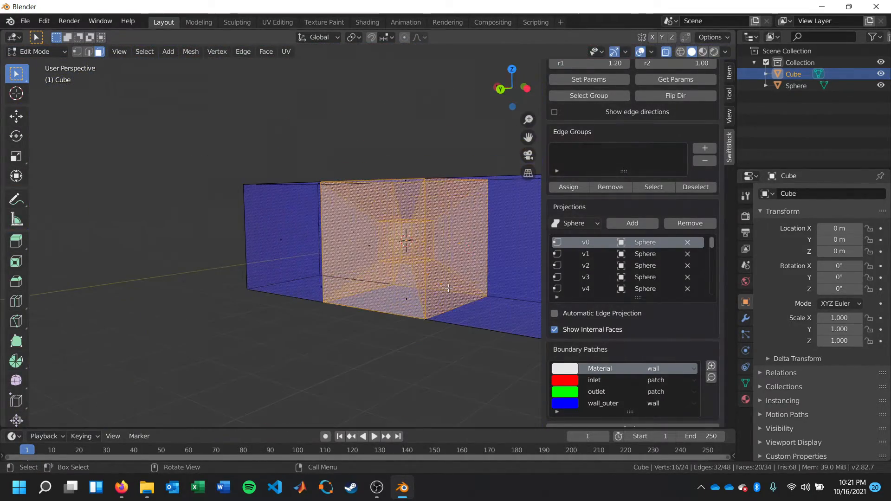
click(295, 346)
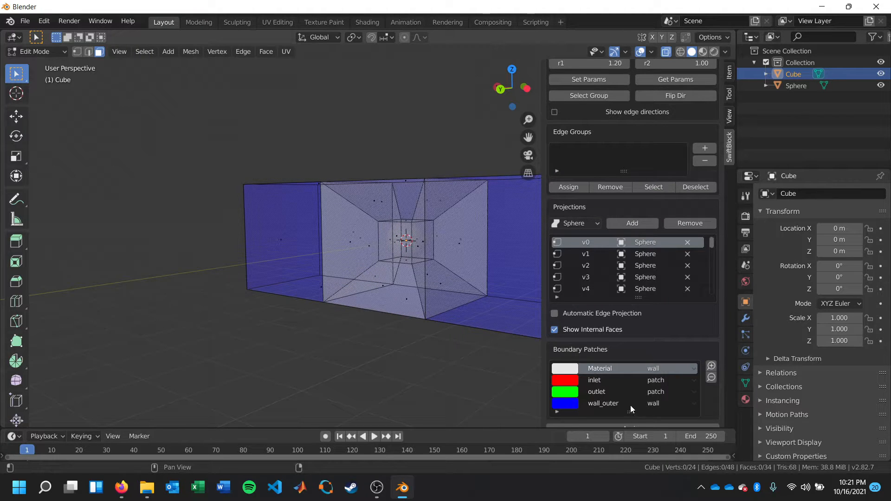
Step: Compare the faces assigned to the wall_outer patch with those of the Material patch
click(666, 404)
click(597, 402)
middle_drag(440, 408, 347, 354)
click(611, 368)
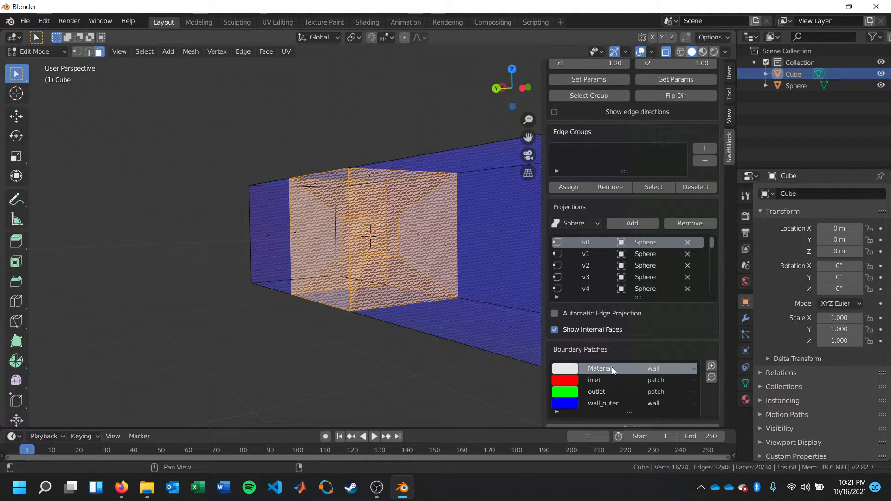
click(354, 352)
scroll(369, 321, up, 4)
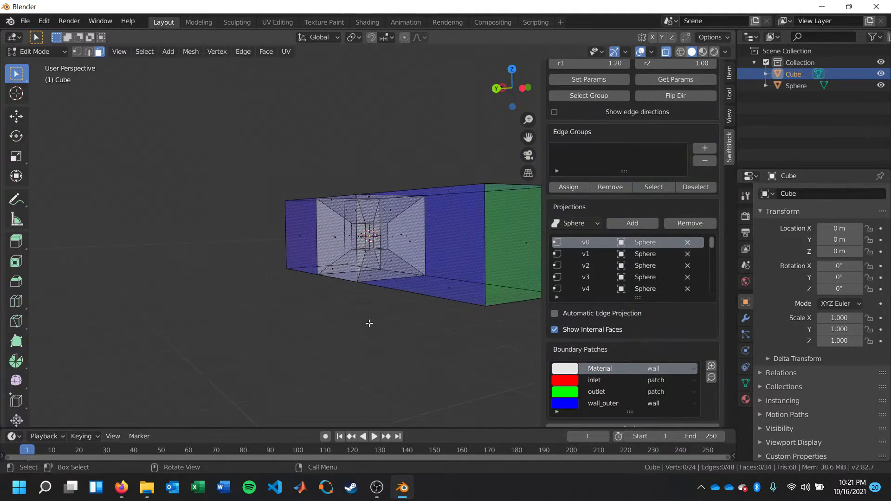
middle_drag(398, 277, 360, 241)
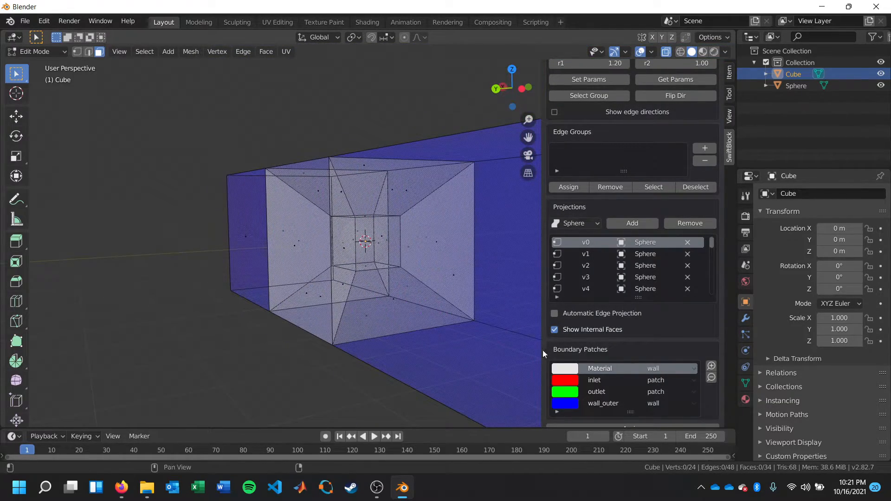
click(617, 368)
middle_drag(325, 320, 278, 298)
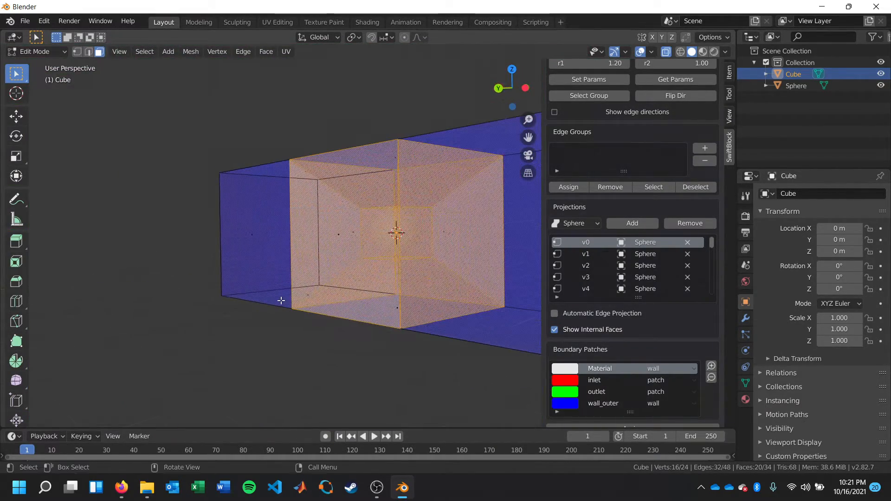
Step: Remove all boundary patches from the block, including the extra default ones
click(711, 375)
click(711, 375)
click(710, 376)
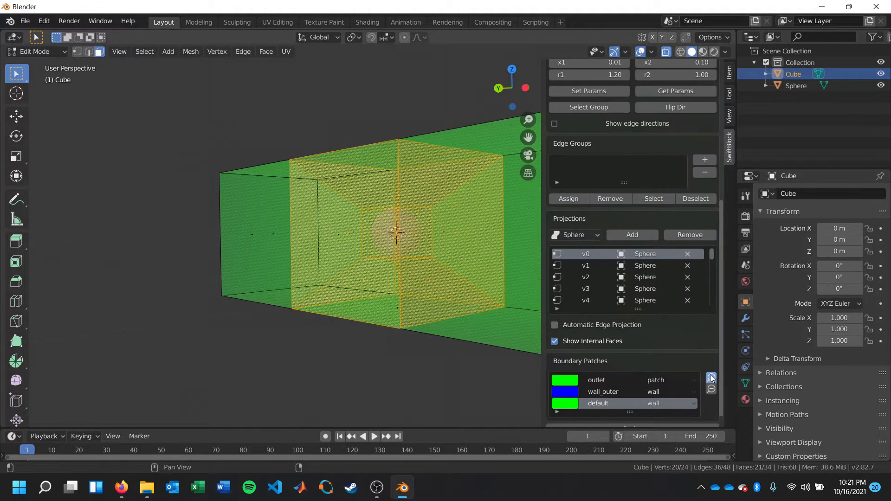
click(710, 375)
click(583, 379)
click(711, 389)
click(710, 389)
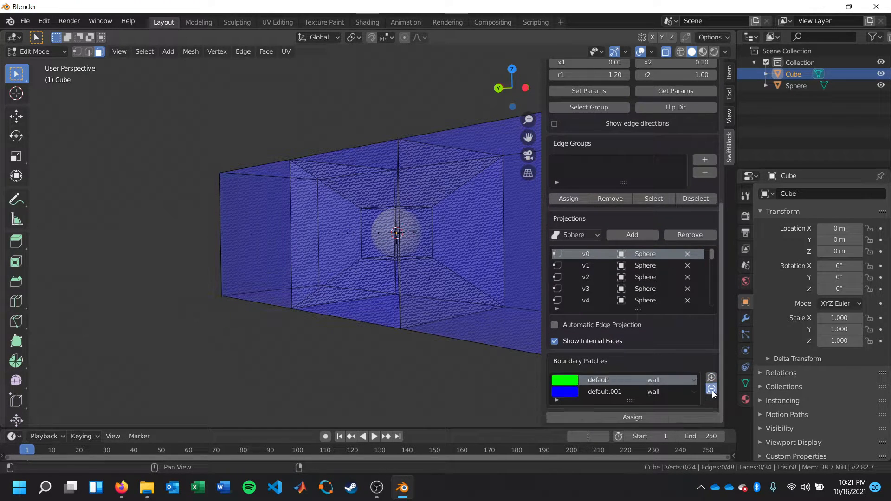
click(710, 388)
click(711, 389)
Step: Select every face of the block, add a default wall boundary patch for them, and clear the selection
scroll(388, 338, up, 2)
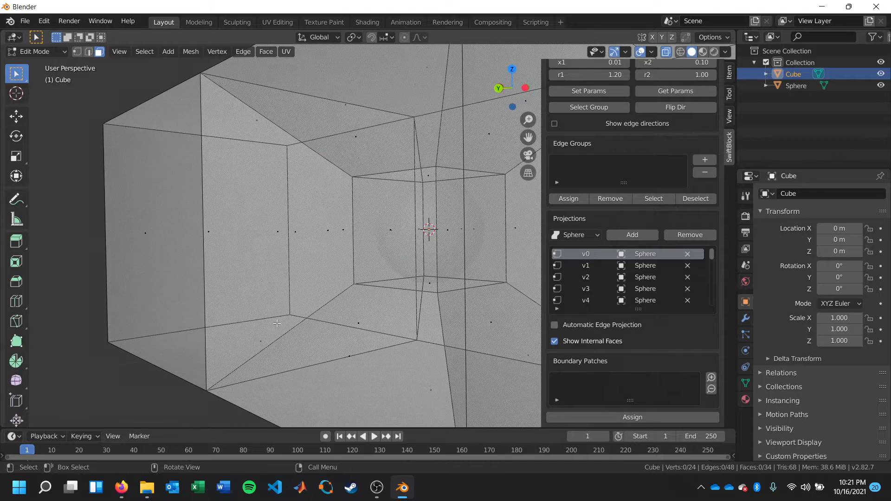
scroll(364, 333, down, 5)
key(a)
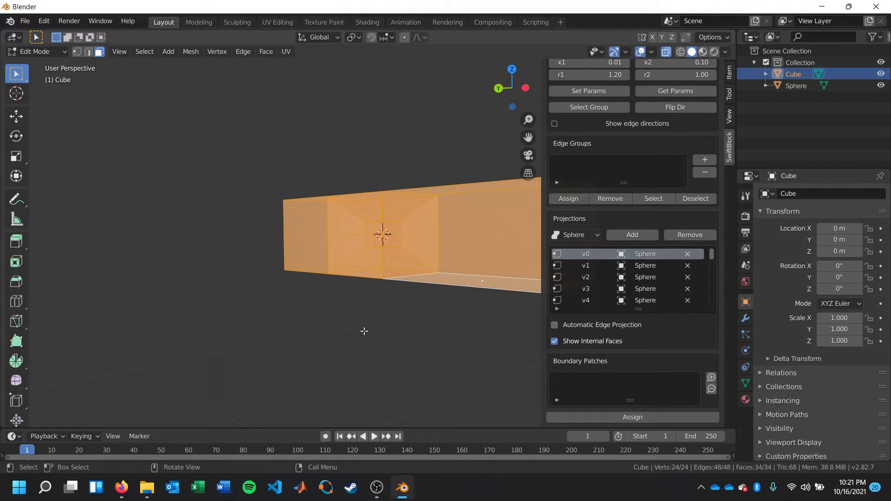
click(711, 377)
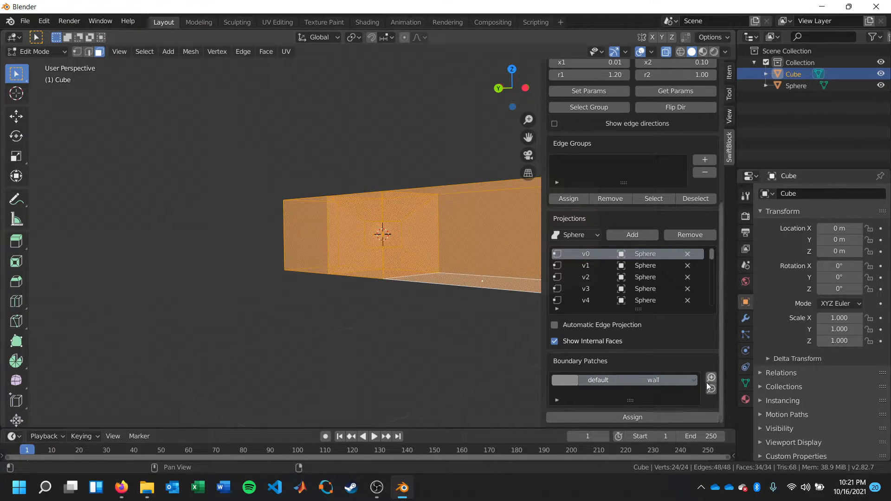
click(370, 350)
Step: Select the channel's end face nearer the sphere, add a boundary patch for it, and name it inlet
middle_drag(370, 350, 432, 350)
scroll(419, 322, down, 2)
scroll(417, 312, up, 8)
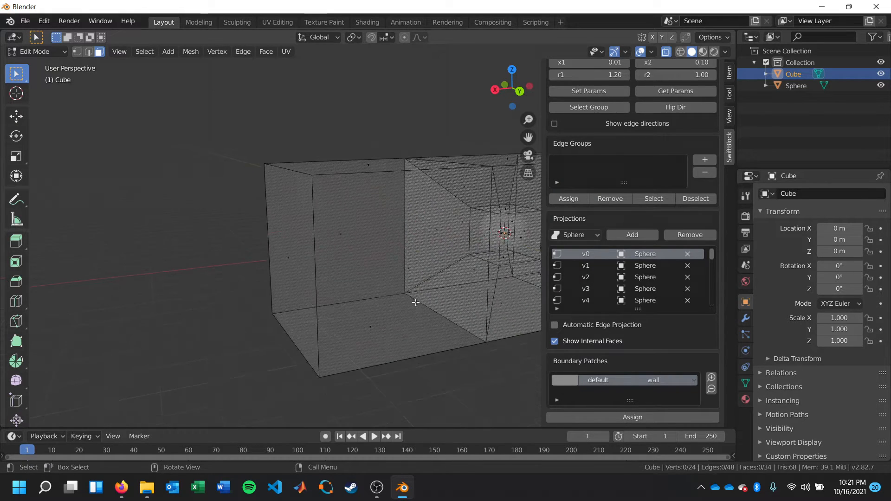
click(259, 263)
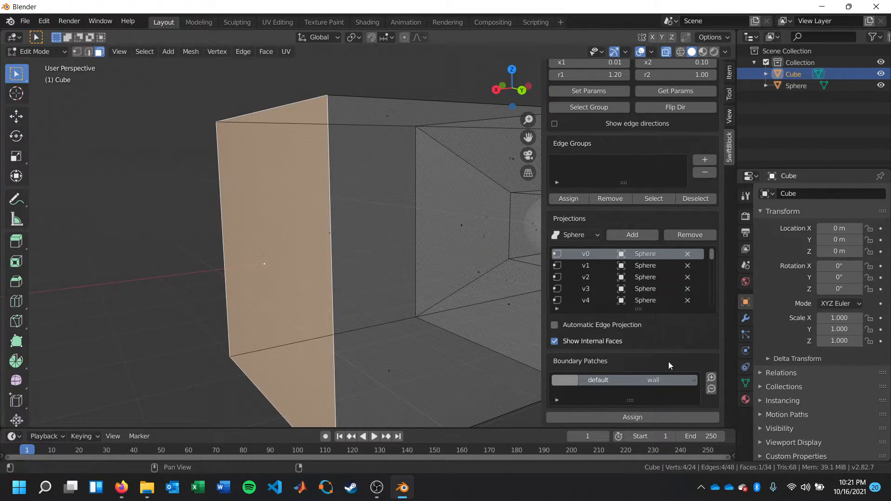
click(711, 377)
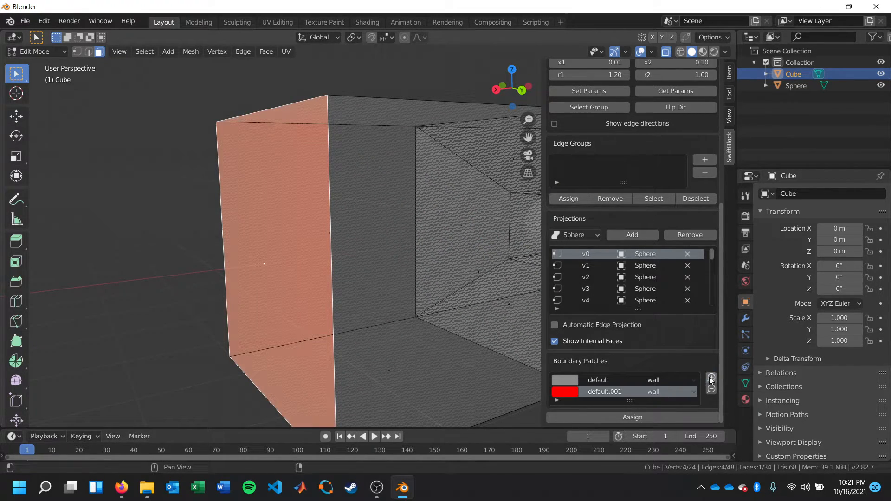
double_click(621, 391)
text(inlet)
key(Return)
Step: Select the channel's end face farther from the sphere and add another boundary patch for it
middle_drag(397, 322, 265, 304)
scroll(265, 305, down, 6)
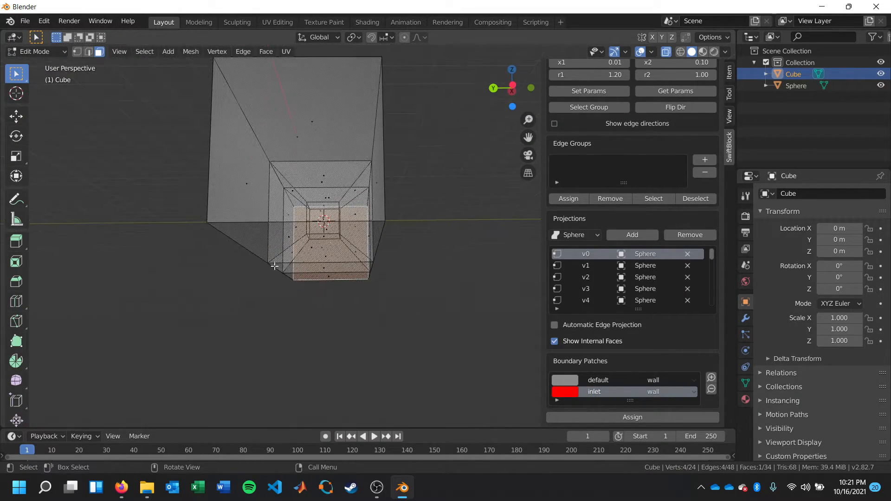
click(322, 323)
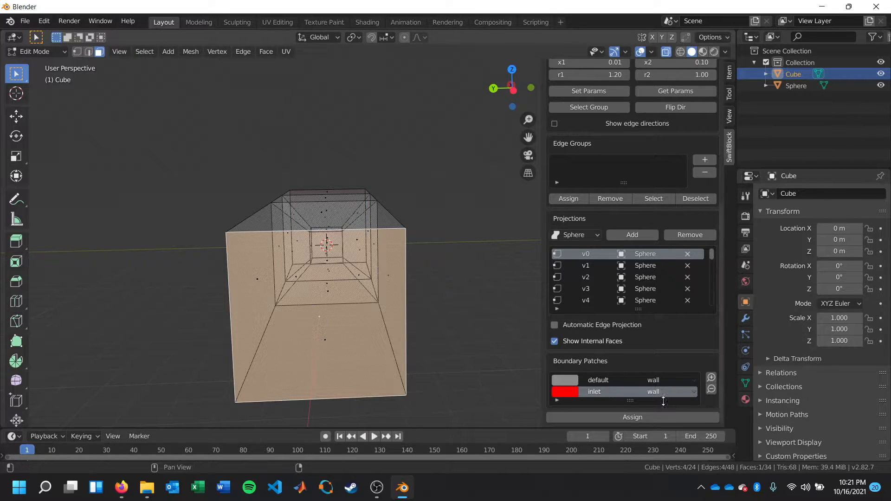
click(711, 376)
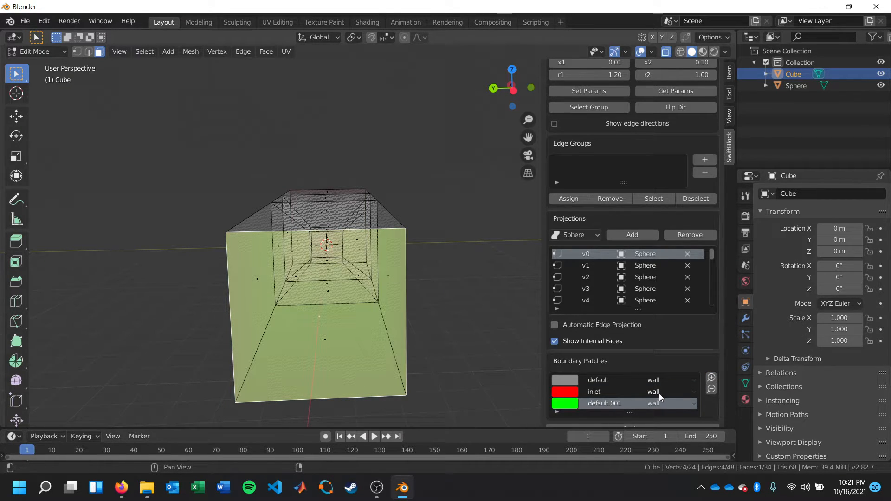
Step: Name the new patch outlet, set both the inlet and outlet patch types to patch, and clear the selection
double_click(608, 401)
text(outlet)
key(Return)
click(693, 391)
click(681, 418)
click(691, 403)
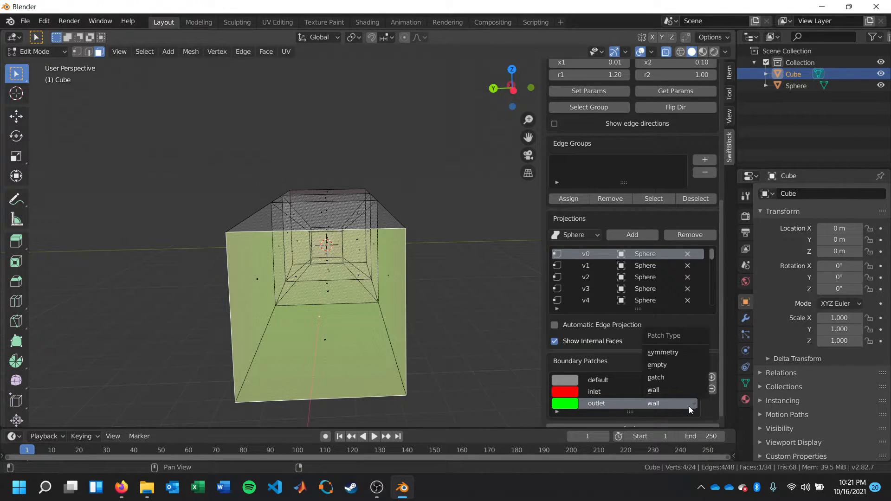
click(672, 376)
click(463, 351)
Step: Select all outer side faces along the length of the channel, leaving out the inlet and outlet end faces
middle_drag(464, 351, 534, 320)
middle_drag(455, 329, 354, 243)
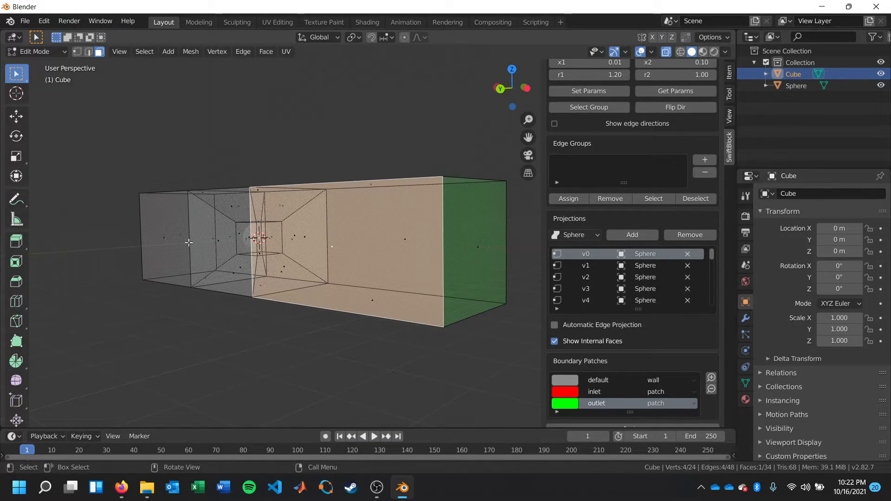
ctrl+click(162, 236)
middle_drag(163, 236, 198, 213)
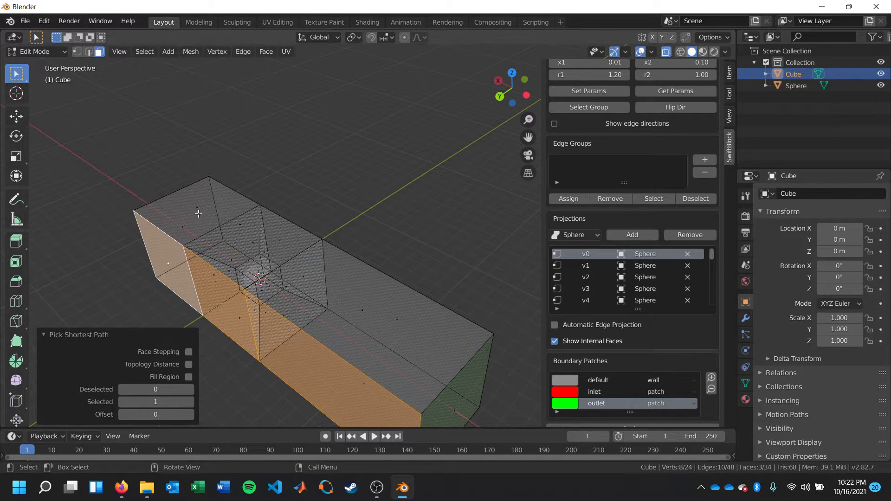
ctrl+click(198, 213)
ctrl+click(435, 317)
middle_drag(436, 316, 232, 261)
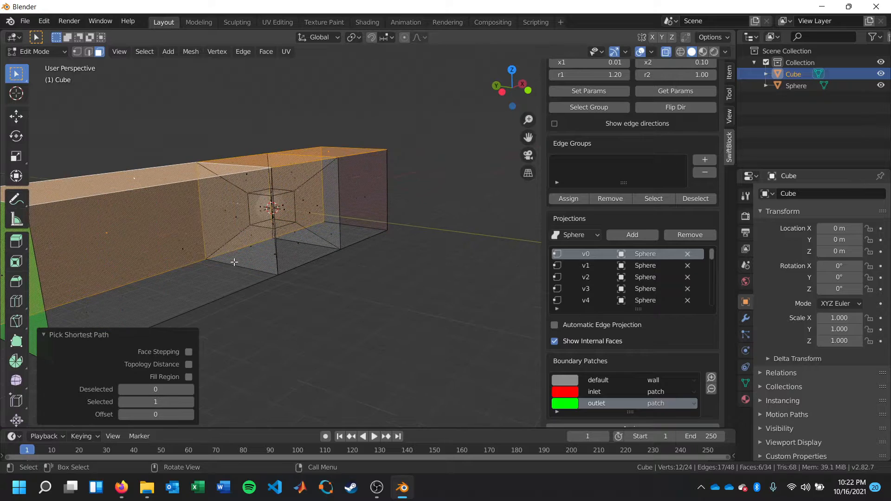
ctrl+click(183, 246)
ctrl+click(365, 201)
middle_drag(336, 228, 366, 182)
ctrl+click(250, 340)
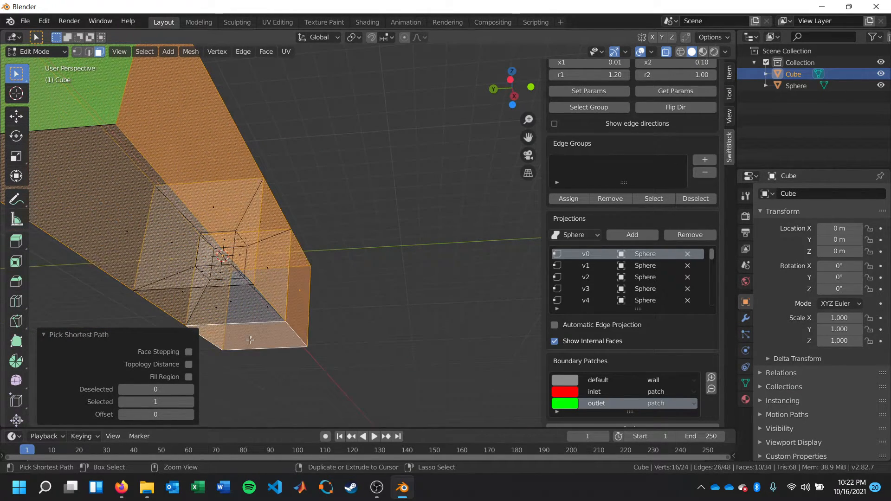
ctrl+click(127, 229)
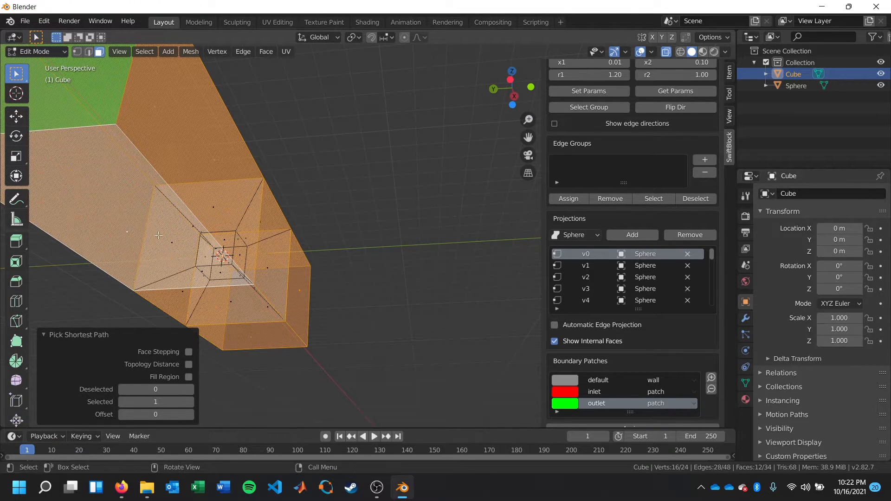
Step: Add a wall boundary patch for the selected side faces, name it wall_outer, and clear the selection
click(711, 377)
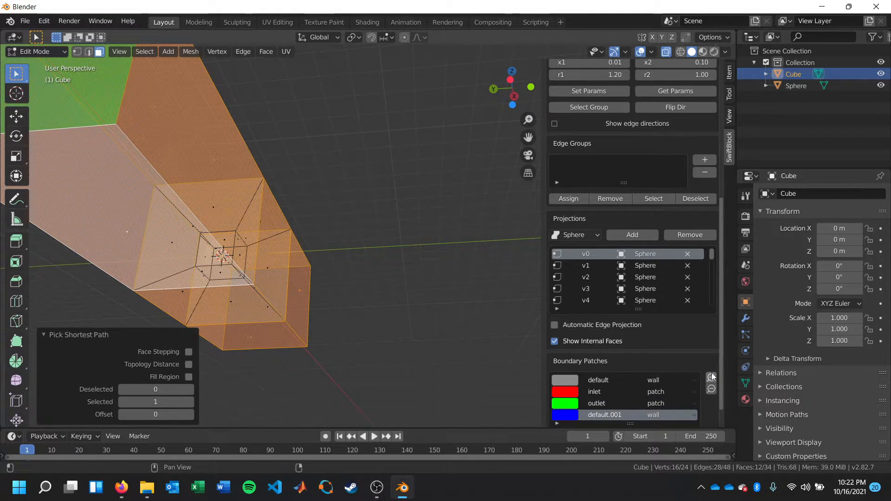
double_click(609, 414)
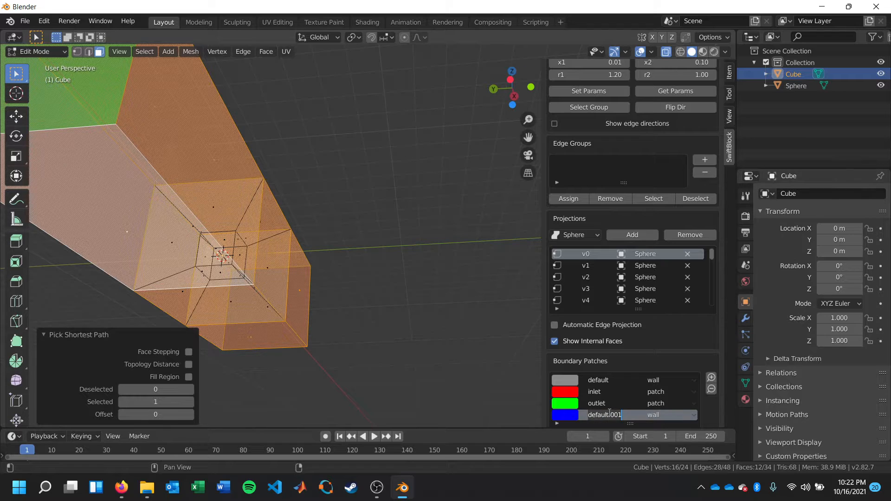
key(BackSpace)
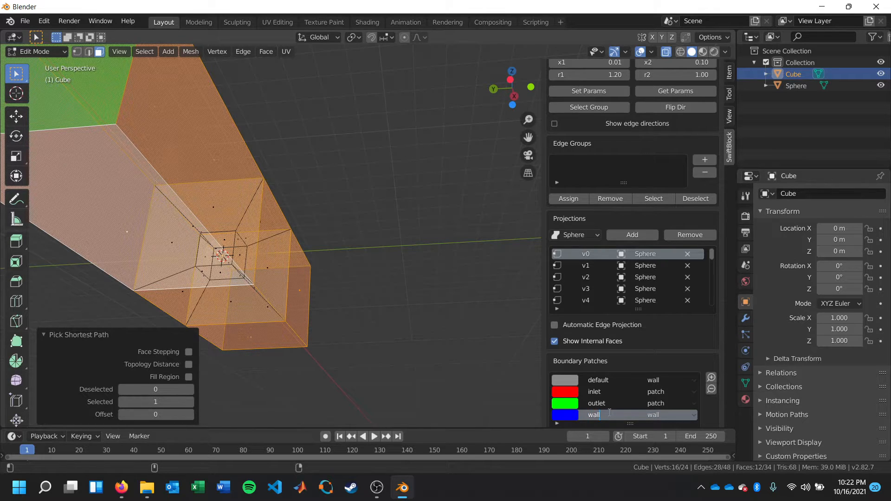
key(Return)
click(395, 311)
middle_drag(396, 312, 359, 344)
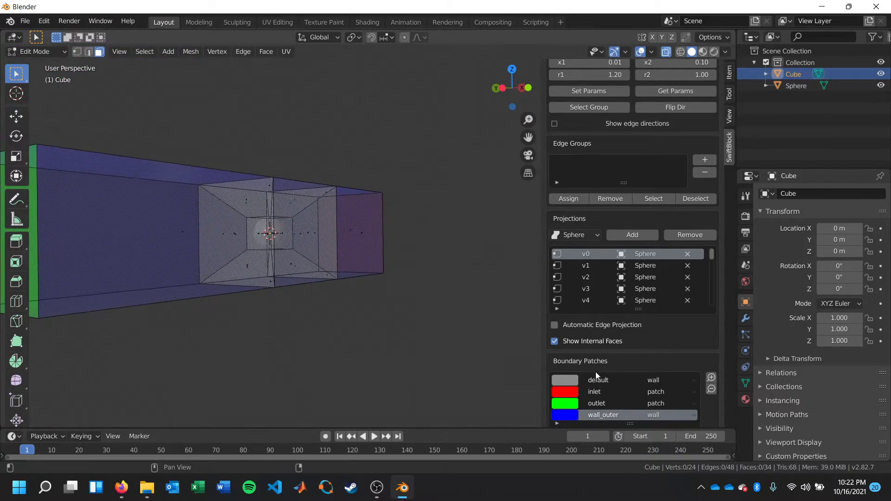
Step: Check which faces belong to the default patch, hide the block's internal faces, and clear the selection
click(611, 381)
middle_drag(327, 309, 455, 308)
scroll(326, 297, down, 4)
scroll(326, 297, up, 5)
scroll(290, 279, up, 3)
scroll(278, 283, down, 5)
middle_drag(329, 371, 464, 362)
click(554, 341)
click(555, 341)
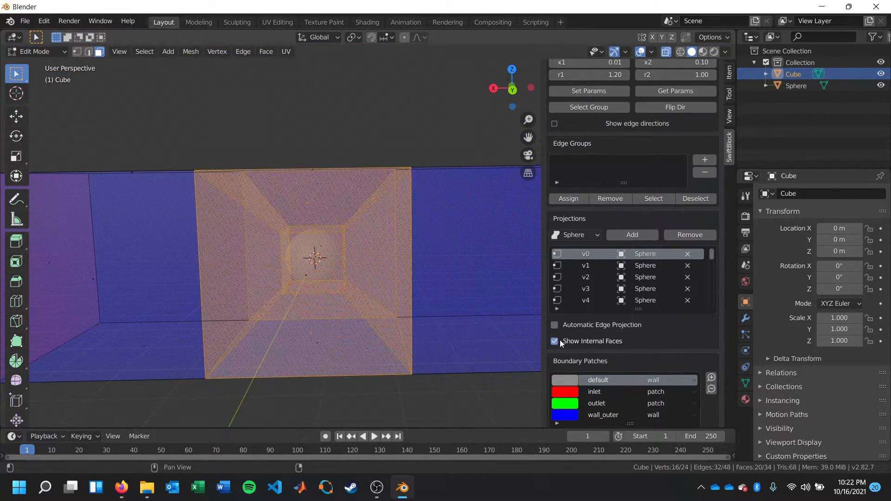
click(560, 340)
click(349, 398)
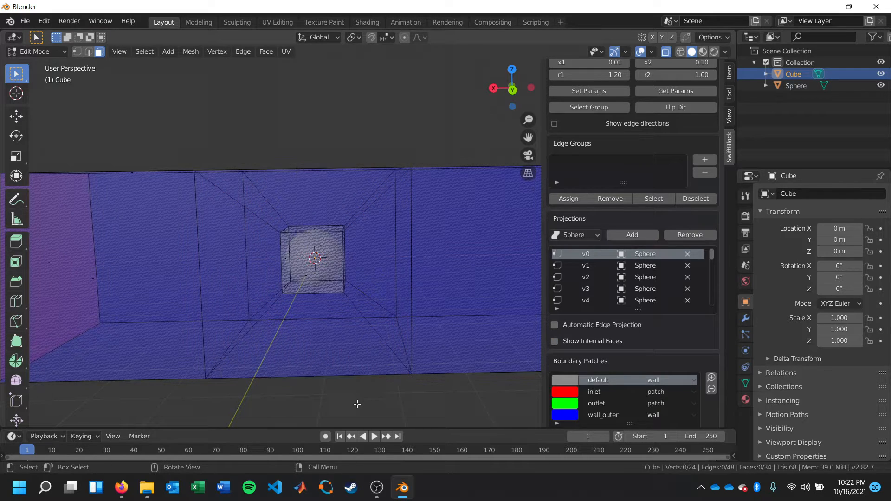
Step: Select the default patch's faces again and examine them around the sphere
click(621, 383)
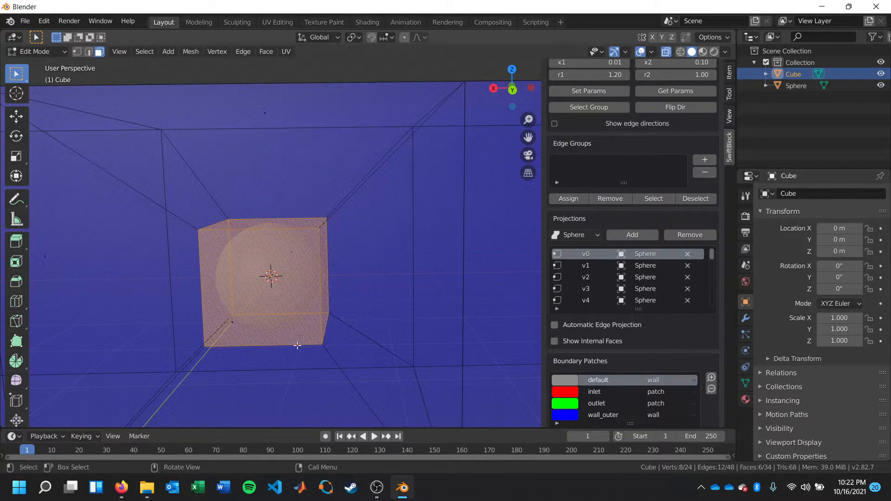
middle_drag(338, 331, 552, 330)
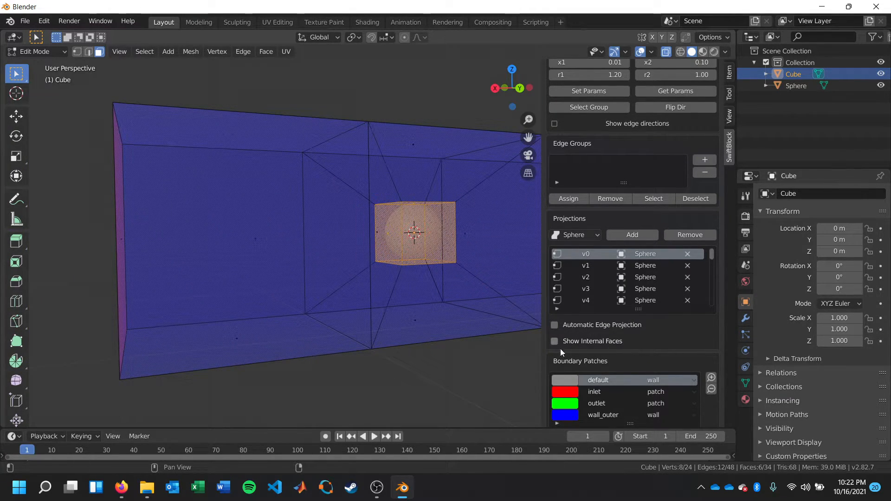
middle_drag(404, 235, 364, 234)
scroll(360, 235, down, 2)
scroll(353, 236, up, 5)
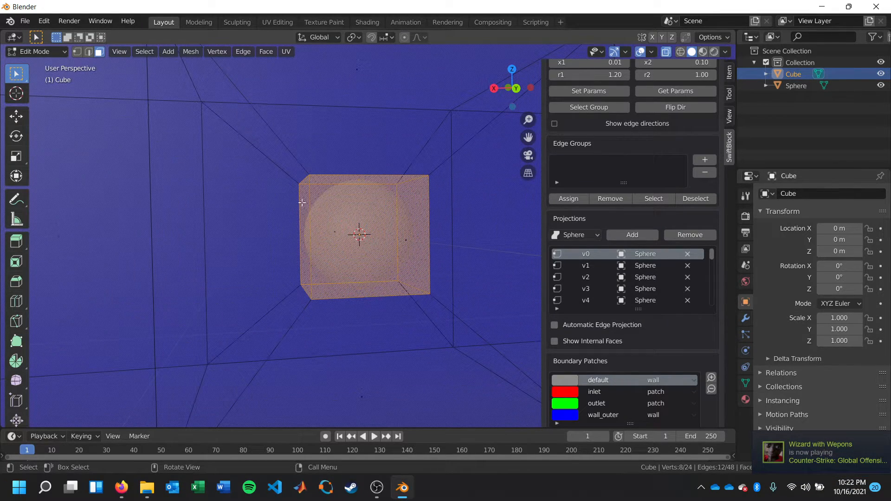
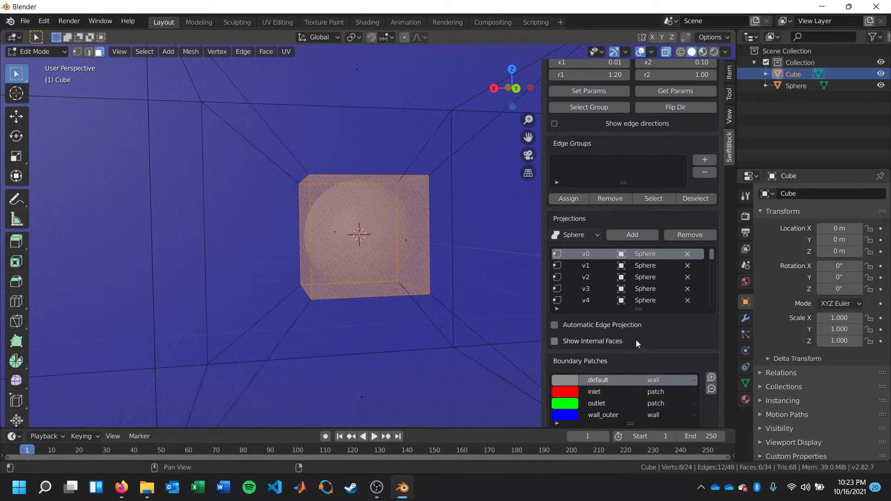
Step: Rename the default patch as wall_sphere and clear the face selection
double_click(605, 378)
text(w)
click(422, 321)
scroll(423, 321, down, 8)
middle_drag(392, 316, 433, 320)
scroll(675, 350, up, 2)
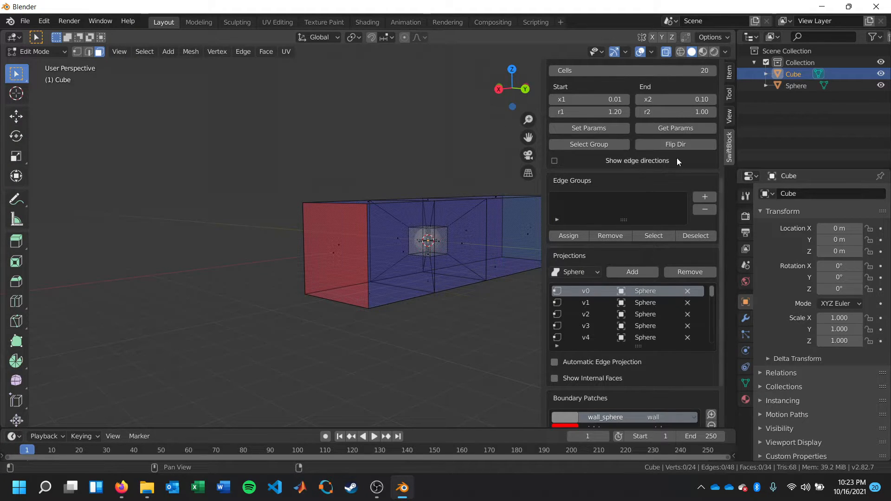
Step: Export the block mesh with the blockMeshMG method to the Documents folder
drag(721, 208, 719, 90)
click(695, 138)
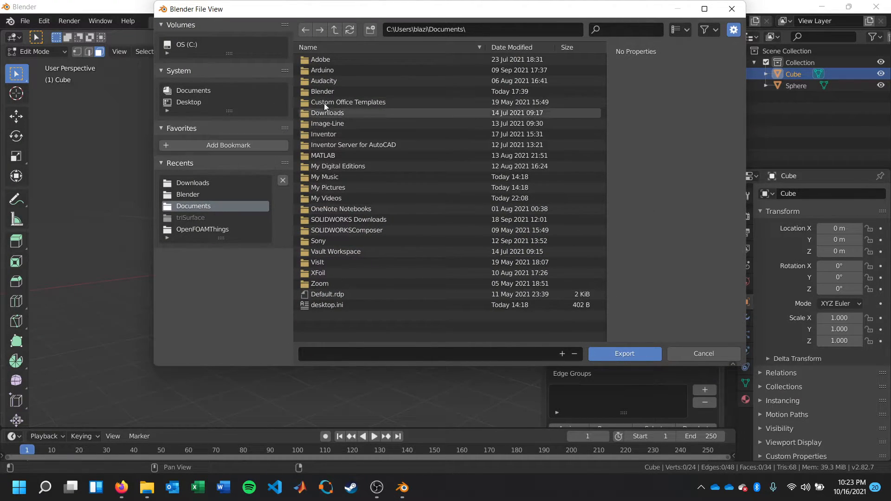
click(633, 356)
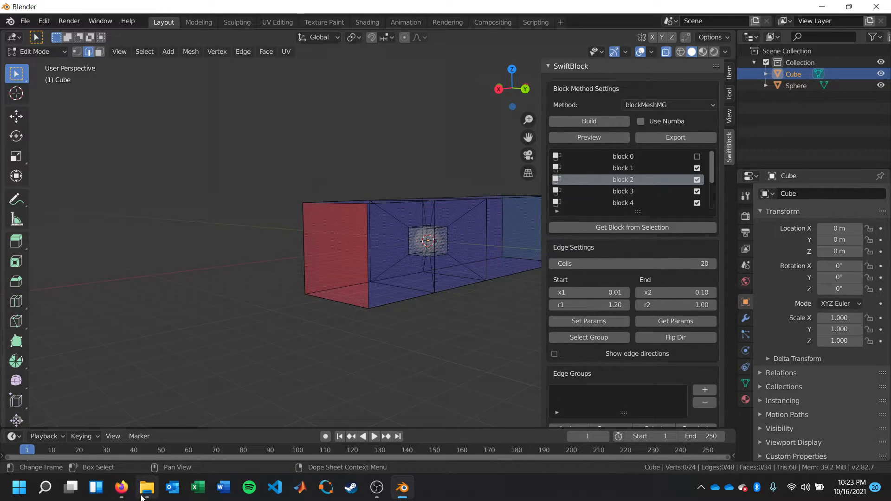
Step: Switch to File Explorer and look through the Documents folder for the exported mesh files
mouse_move(146, 487)
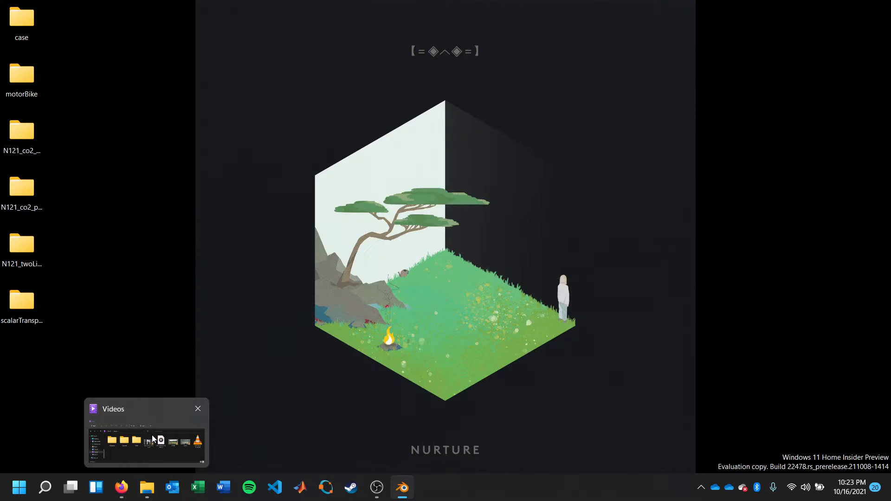
click(152, 435)
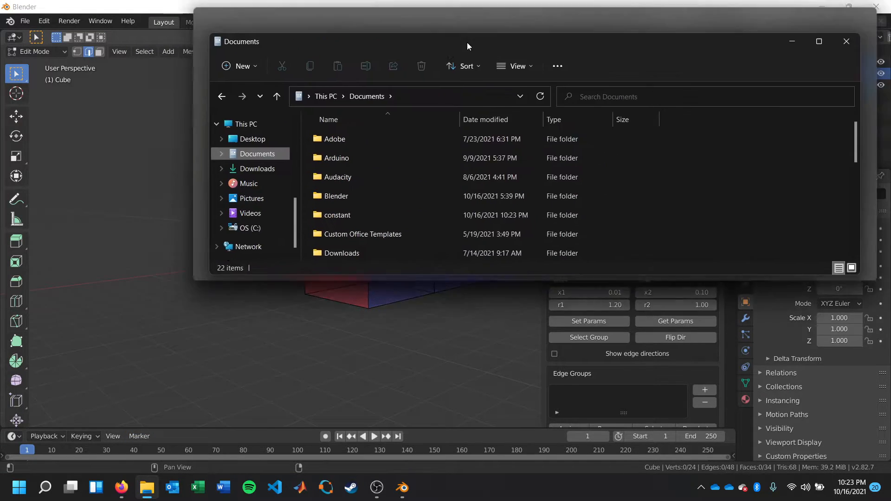
drag(467, 43, 379, 95)
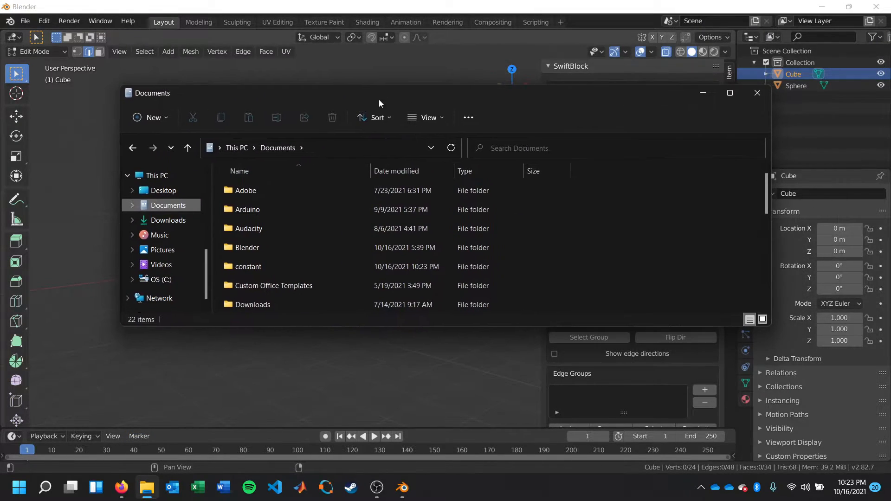
scroll(374, 193, down, 5)
scroll(313, 260, up, 5)
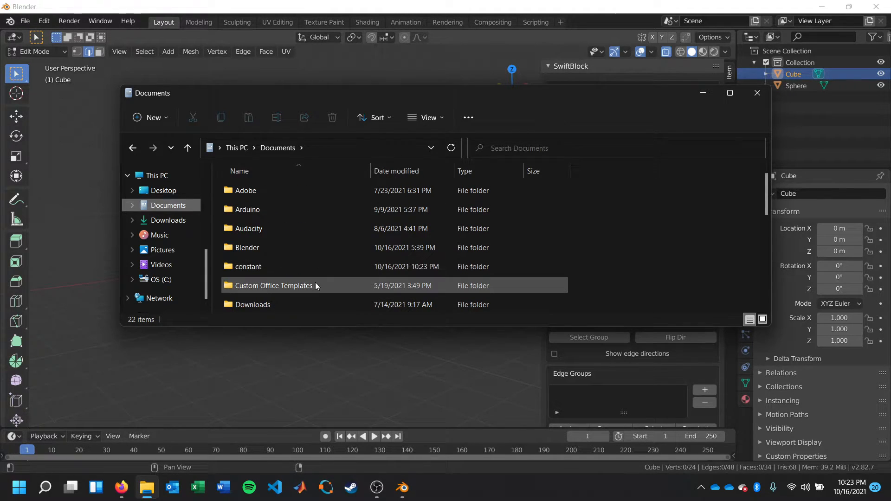
Step: Cut the constant and system folders from the Documents folder
click(287, 261)
scroll(279, 236, down, 5)
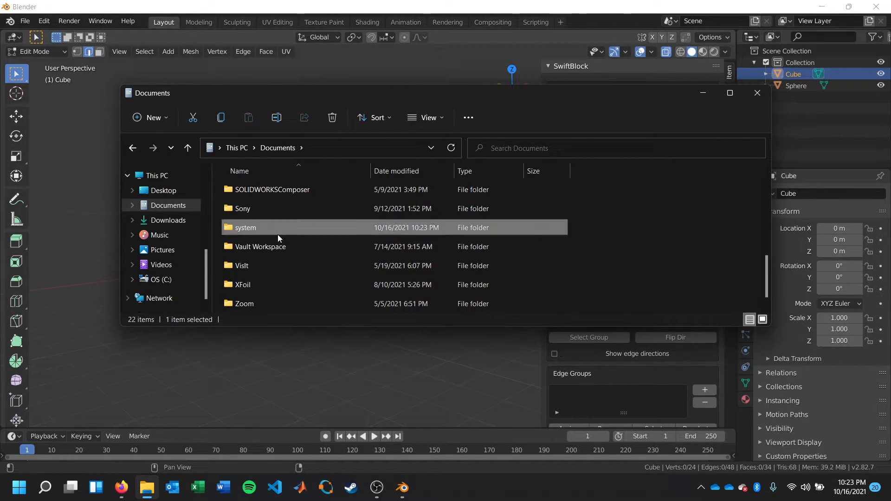
scroll(279, 234, up, 5)
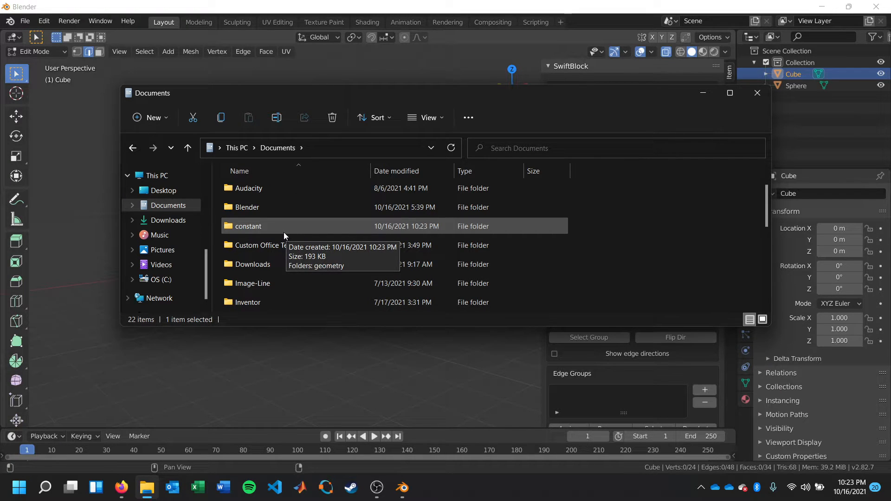
scroll(284, 232, down, 3)
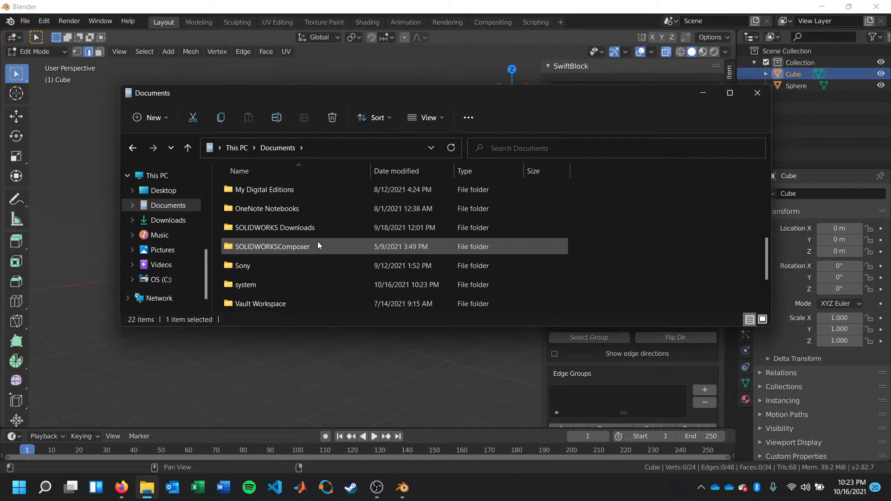
ctrl+click(263, 289)
key(ctrl+x)
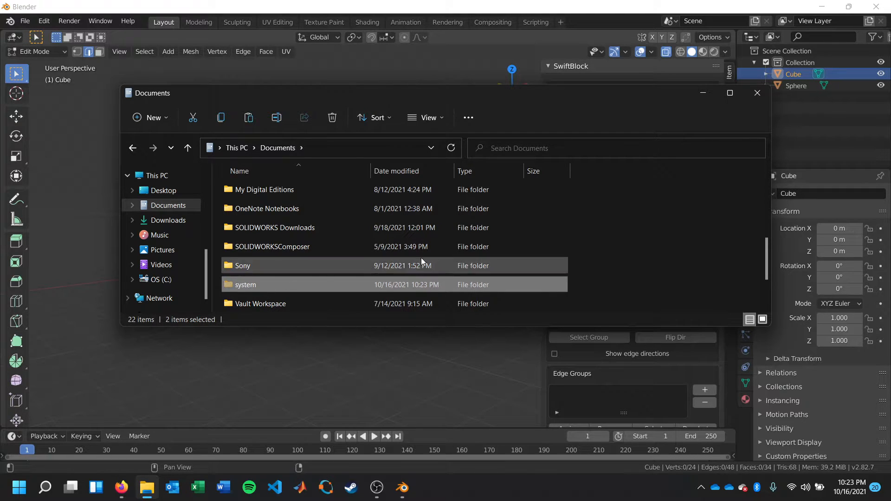
Step: Create a new folder named swiftBlock in the Documents folder
scroll(464, 255, up, 5)
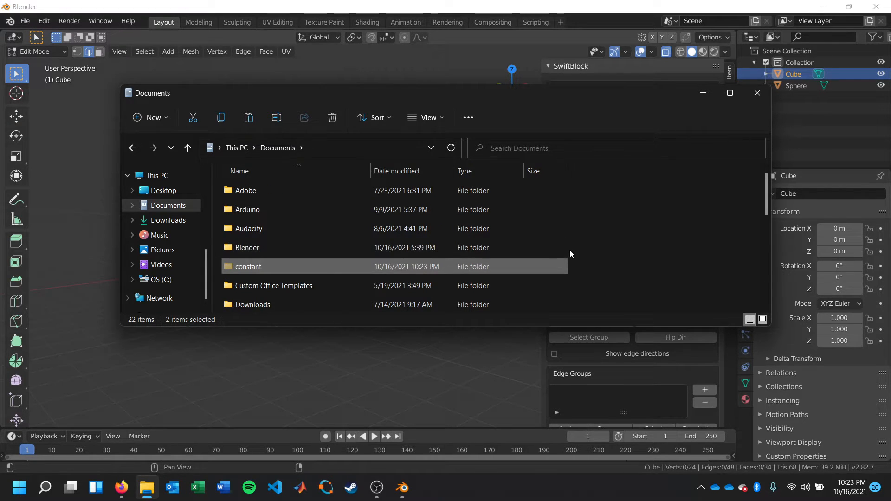
click(150, 117)
click(202, 150)
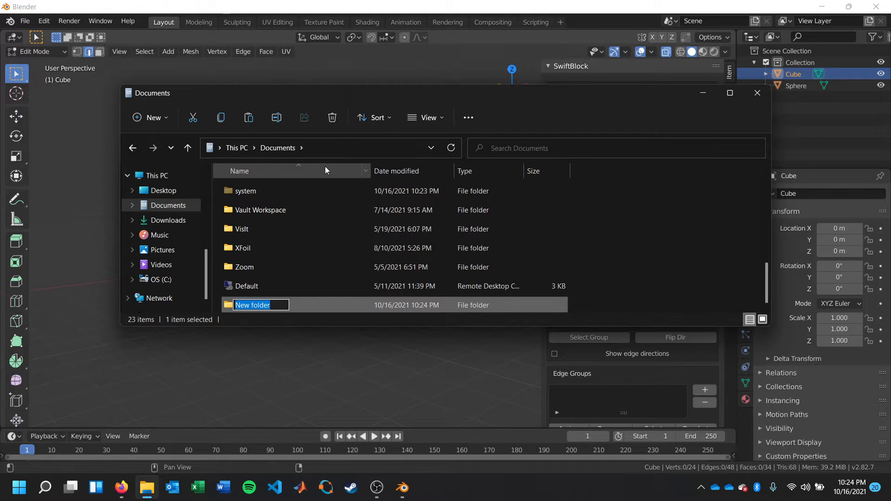
text(swiftBlock)
key(Return)
Step: Paste the cut constant and system folders into the swiftBlock folder and return to Documents
double_click(324, 307)
key(ctrl+v)
click(375, 246)
key(alt+Left)
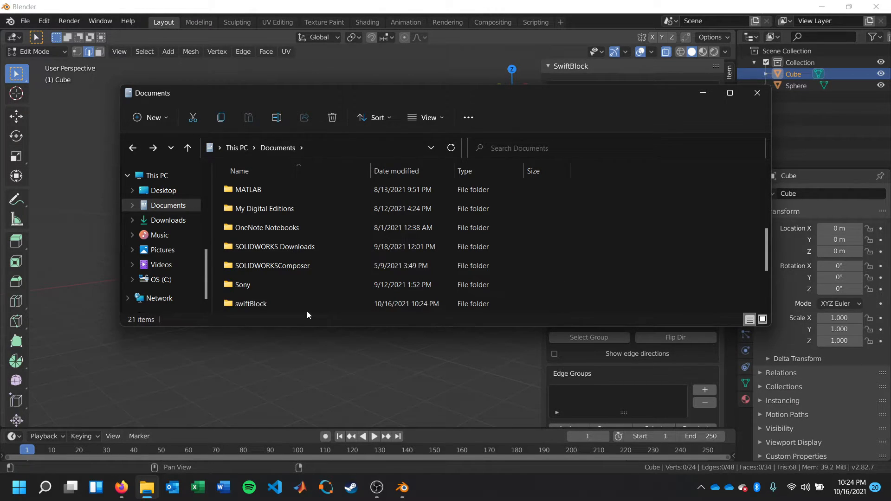
Step: Open an OpenFOAM terminal in the swiftBlock folder
right_click(310, 305)
click(360, 319)
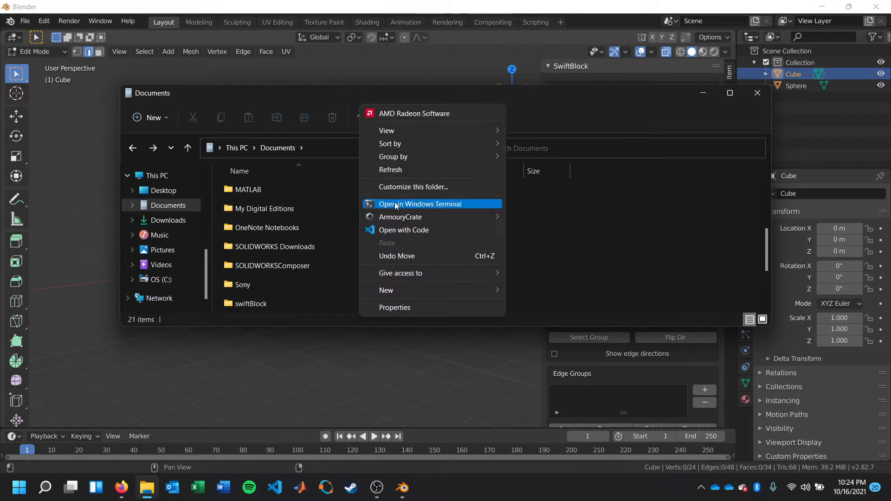
click(267, 302)
right_click(271, 307)
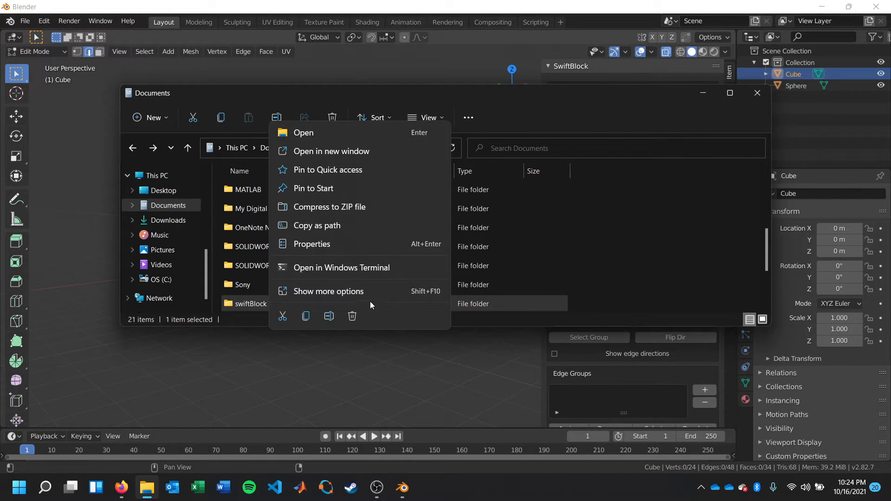
click(355, 295)
click(453, 60)
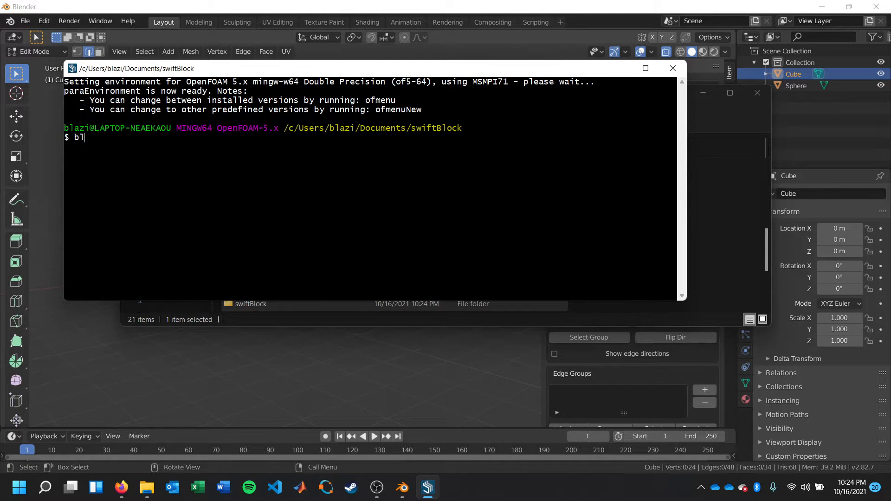
Step: Generate the mesh with blockMesh, and load the case in ParaView with parafoam
text(blockMesh)
key(Return)
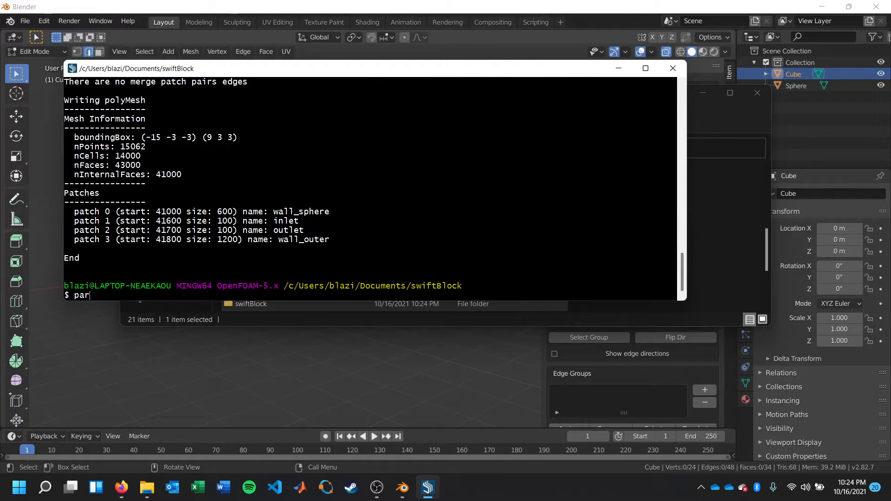
text(parafoam)
key(Return)
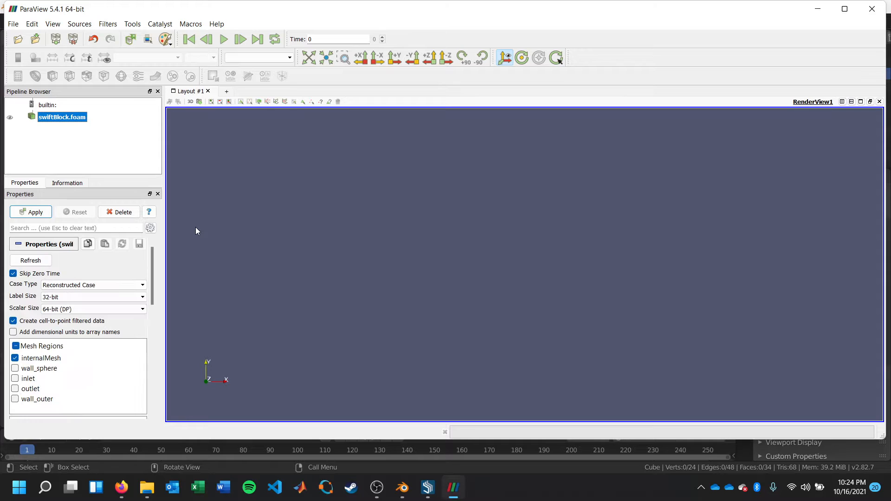
click(22, 214)
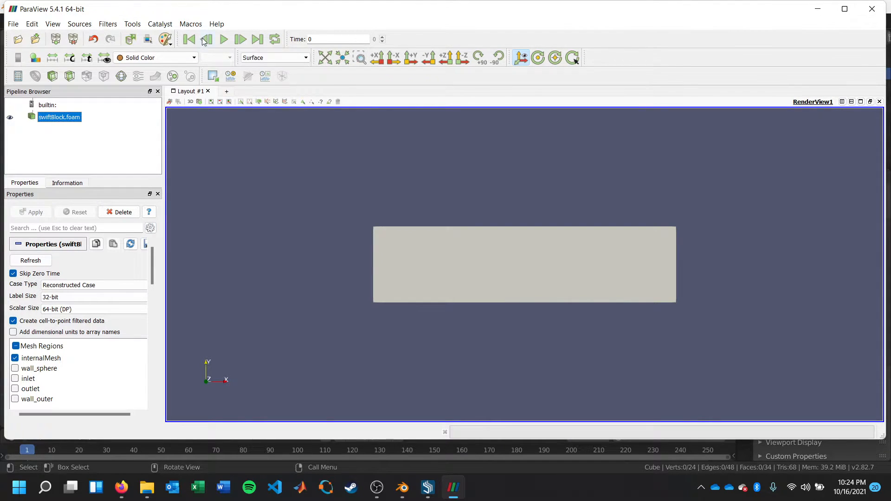
Step: Display the swiftBlock.foam mesh as Surface With Edges and align the view to the -Z direction
click(273, 58)
click(279, 104)
drag(452, 202, 326, 207)
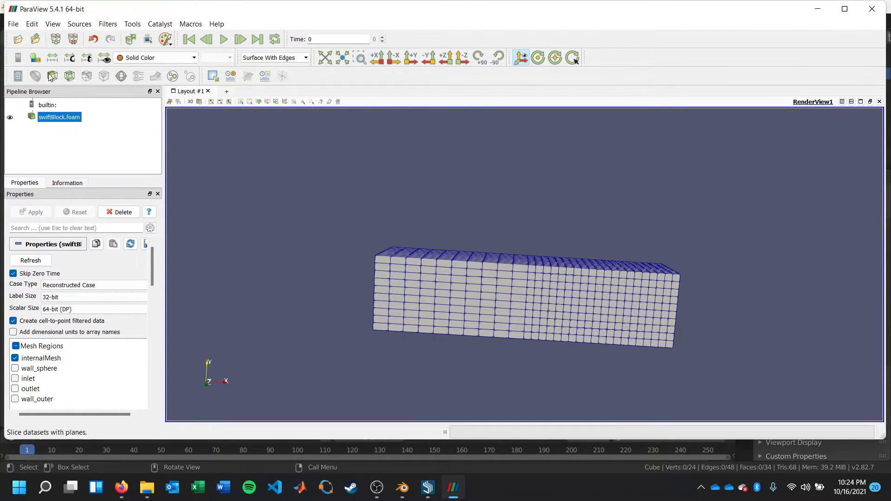
click(338, 55)
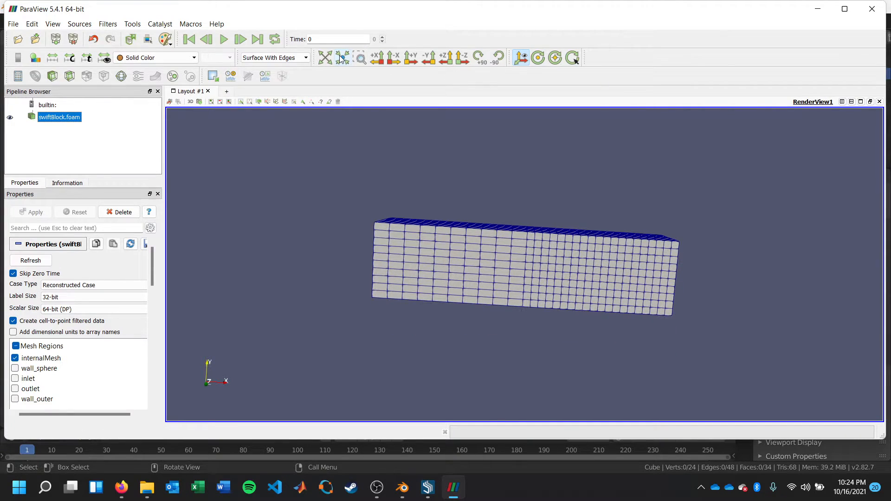
click(444, 59)
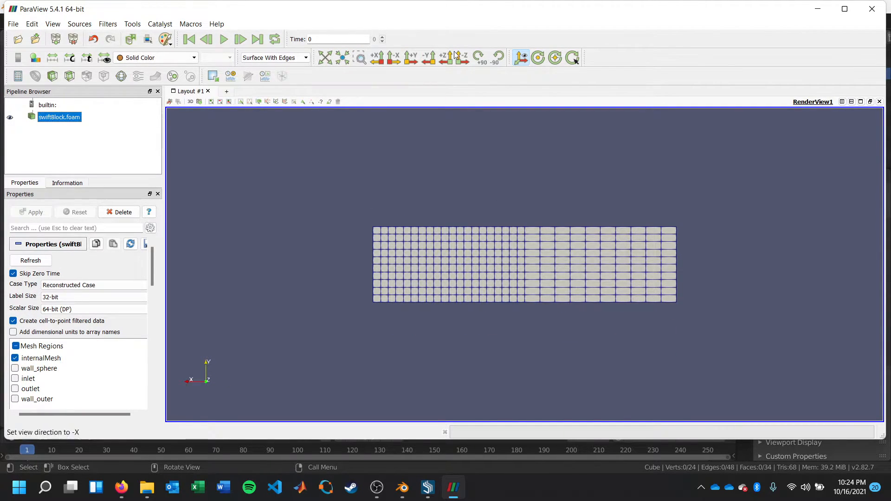
click(462, 57)
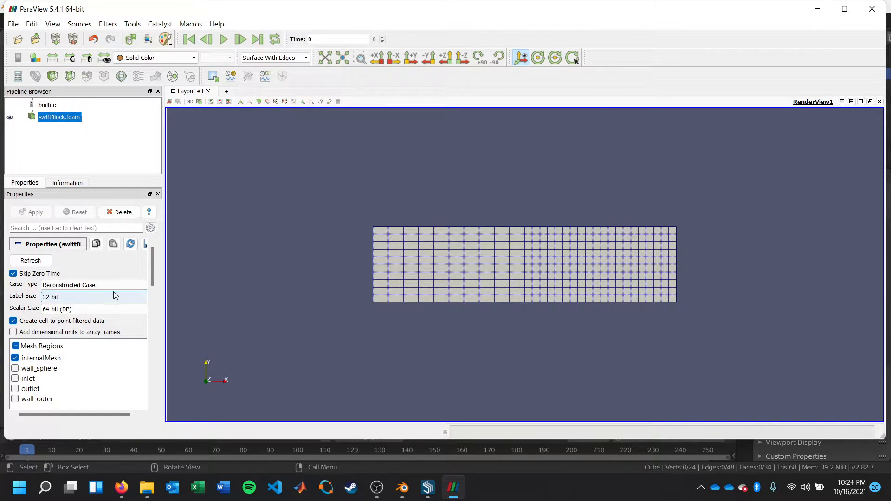
Step: Clip the mesh with a Z-normal plane and display the clipped half as Surface With Edges
click(53, 75)
click(43, 361)
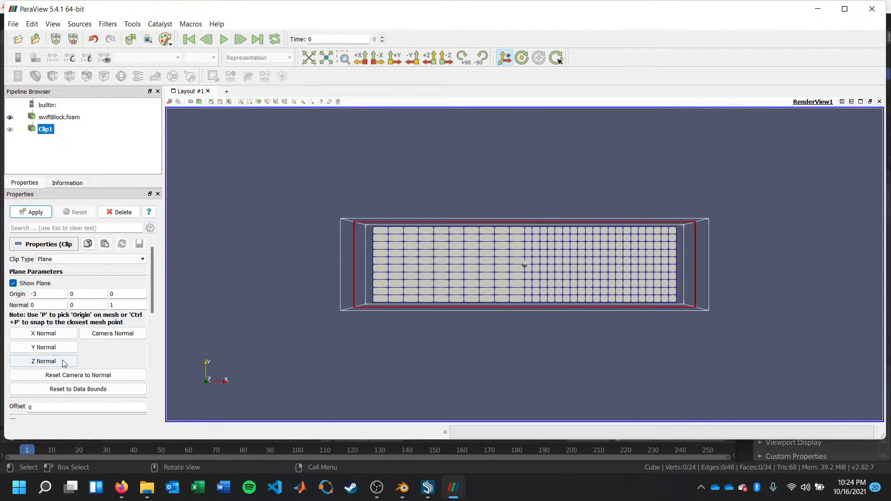
drag(152, 279, 151, 303)
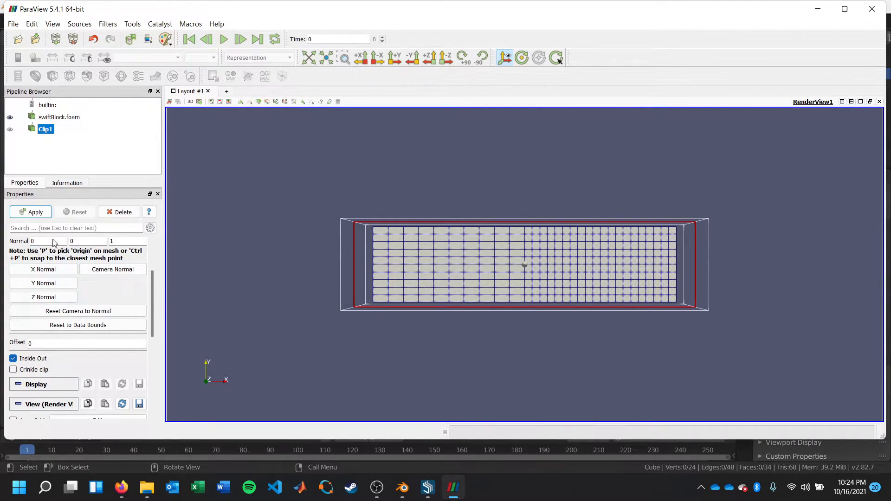
click(40, 212)
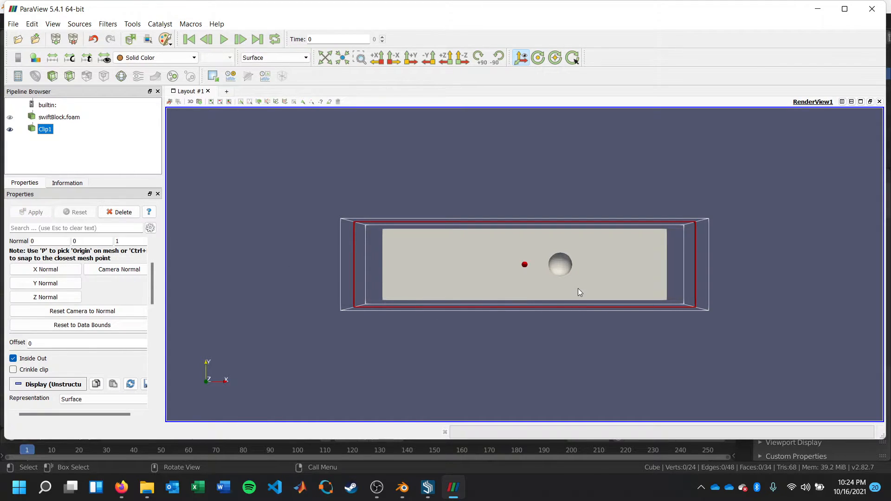
click(274, 57)
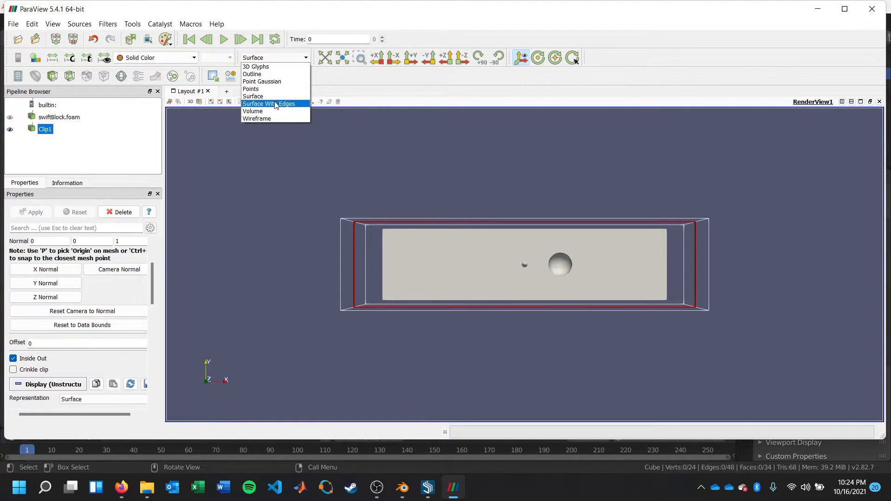
click(268, 105)
Step: Turn off the clip's plane display to leave an unobstructed view of the mesh around the sphere
scroll(649, 345, up, 5)
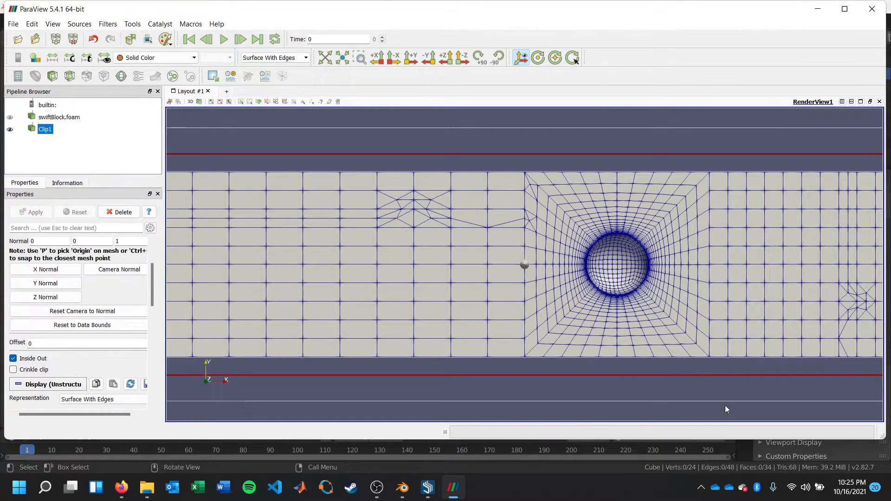
drag(639, 124, 411, 111)
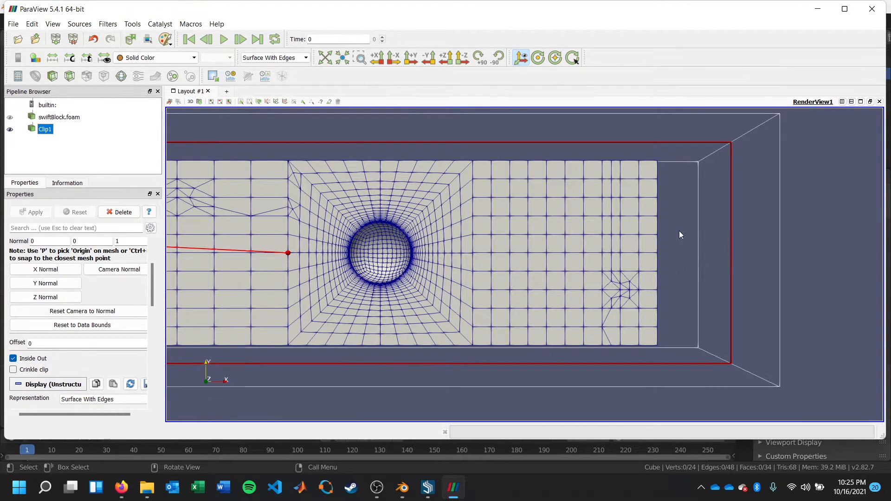
scroll(365, 257, up, 5)
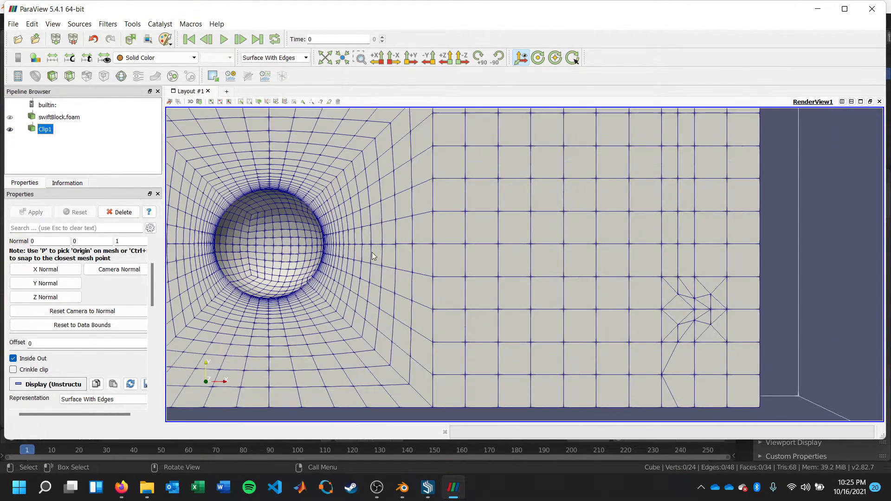
scroll(364, 254, up, 4)
scroll(319, 235, down, 3)
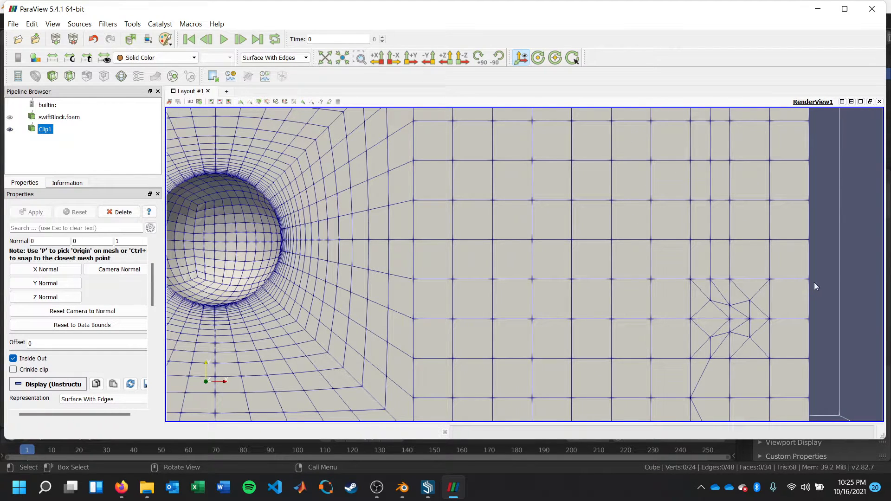
click(866, 297)
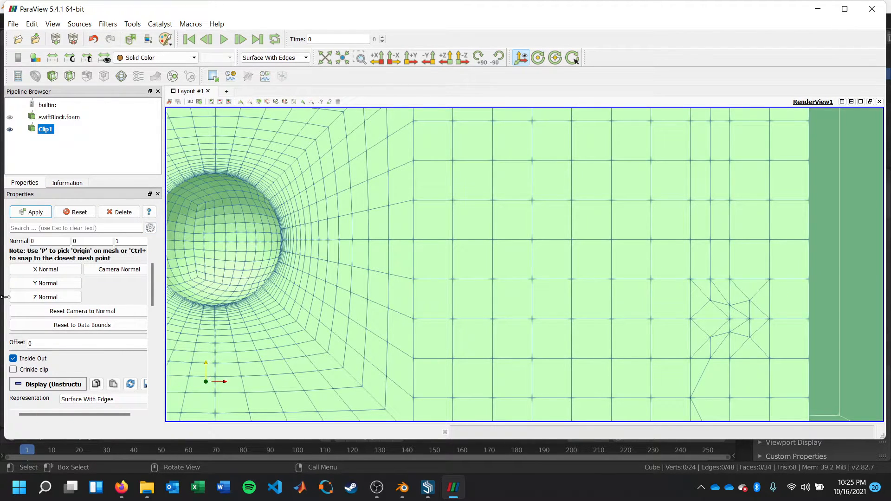
scroll(112, 301, up, 1)
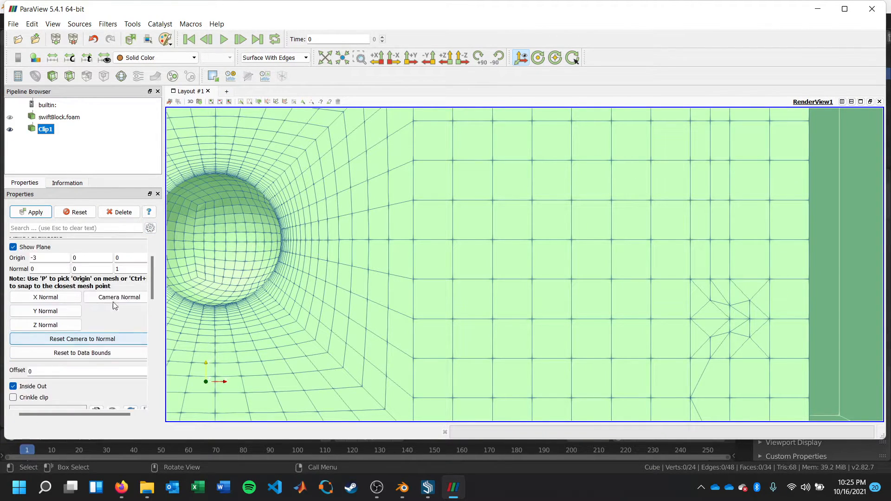
click(13, 247)
Step: Examine the cell layers around the sphere and the surrounding blocks in the clipped mesh, and close ParaView
middle_drag(832, 257, 890, 255)
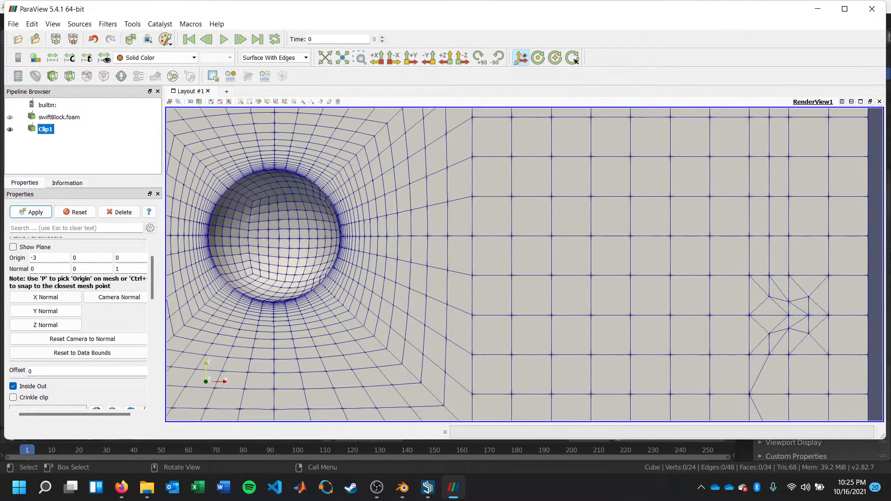
middle_drag(274, 228, 398, 223)
scroll(398, 223, up, 10)
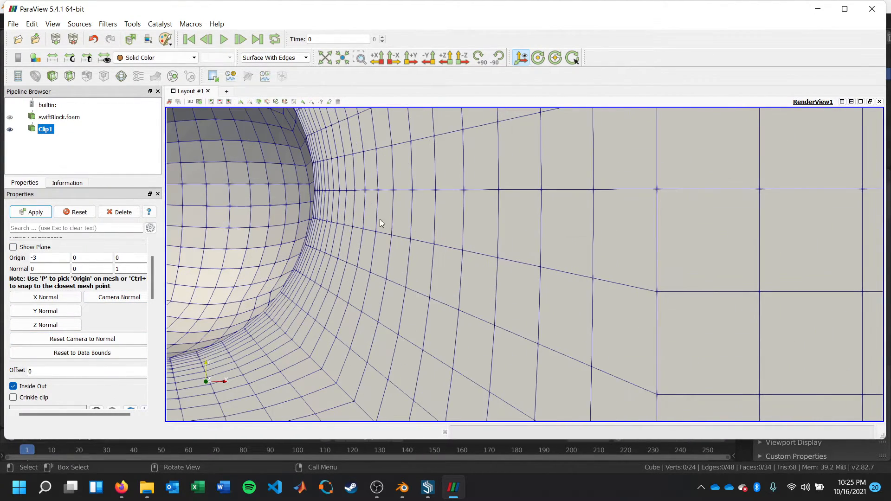
scroll(478, 227, down, 4)
scroll(428, 208, up, 10)
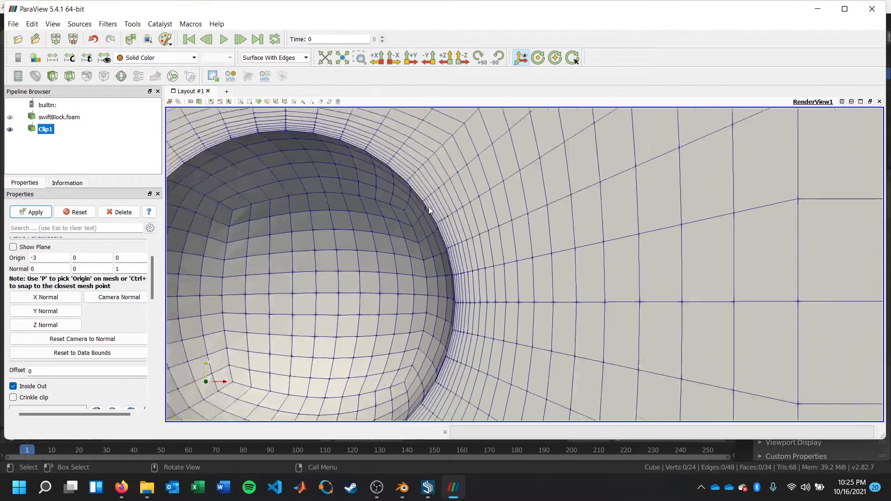
scroll(373, 229, down, 10)
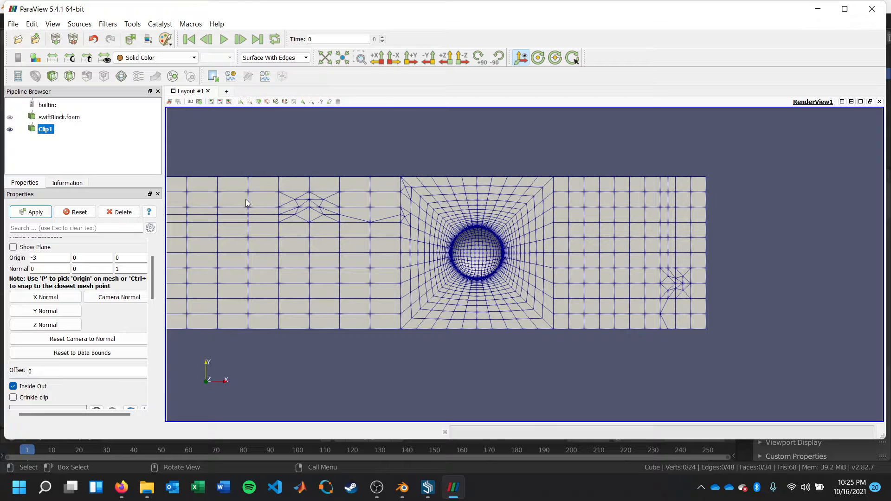
click(872, 8)
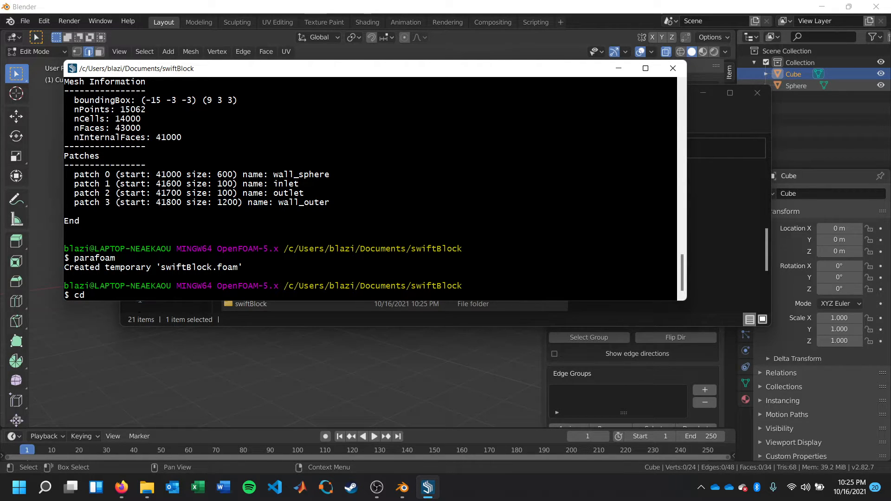
Step: In the terminal, change to the system folder, list its files and open blockMeshDict with nano
key(Tab)
key(Return)
text(ls)
key(Return)
text(nano blockj)
key(BackSpace)
key(Tab)
key(Return)
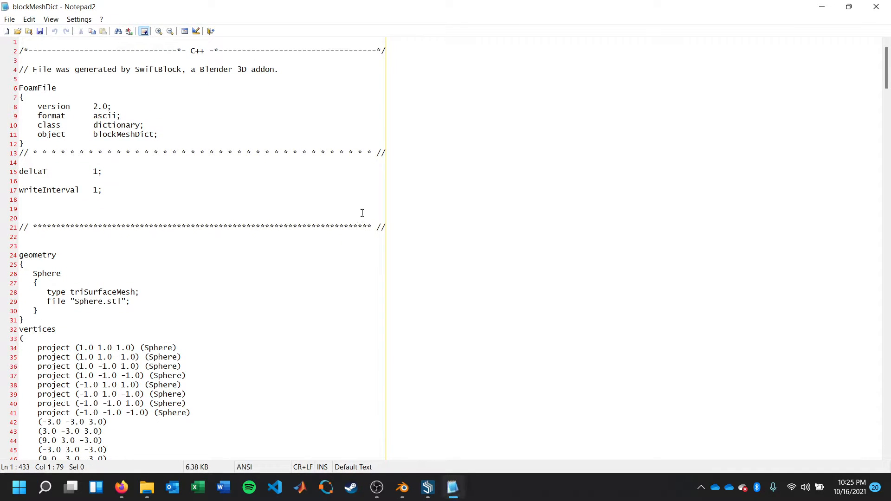
Step: Review blockMeshDict from the geometry and vertices to the block definitions, examining each block's cell counts and edge grading
scroll(118, 304, down, 5)
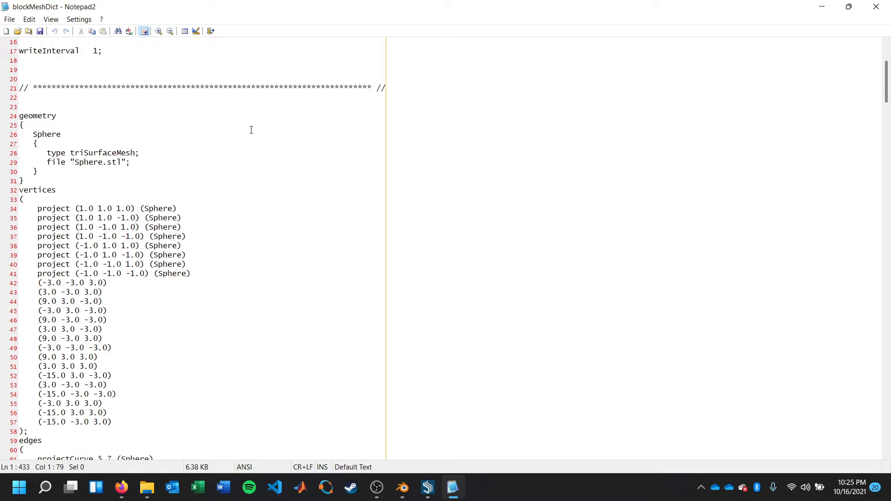
scroll(251, 130, down, 17)
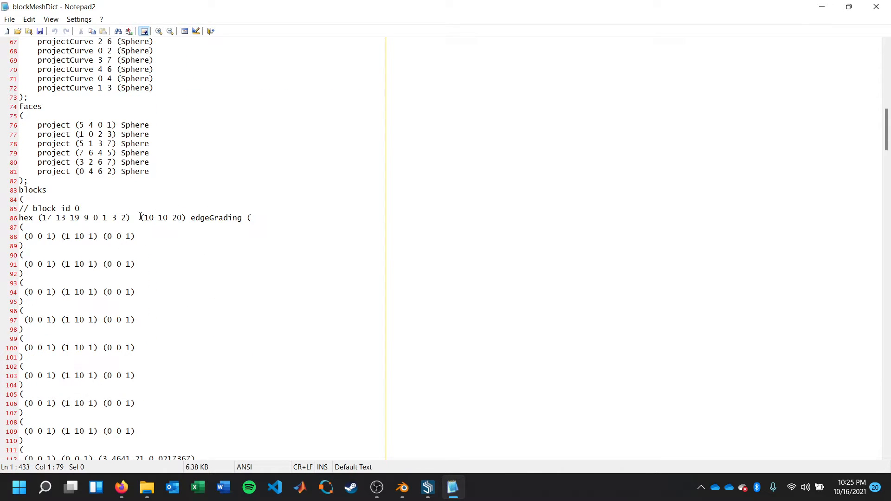
click(160, 226)
scroll(85, 227, down, 8)
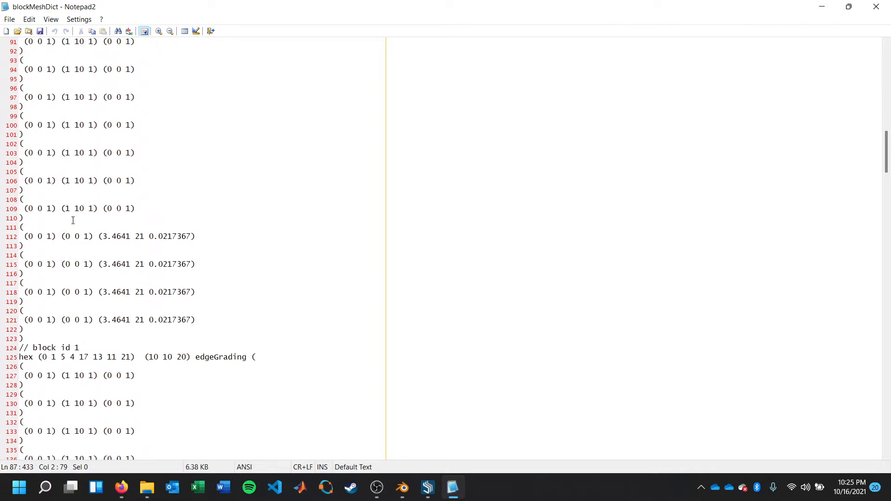
scroll(128, 240, down, 13)
scroll(132, 243, down, 2)
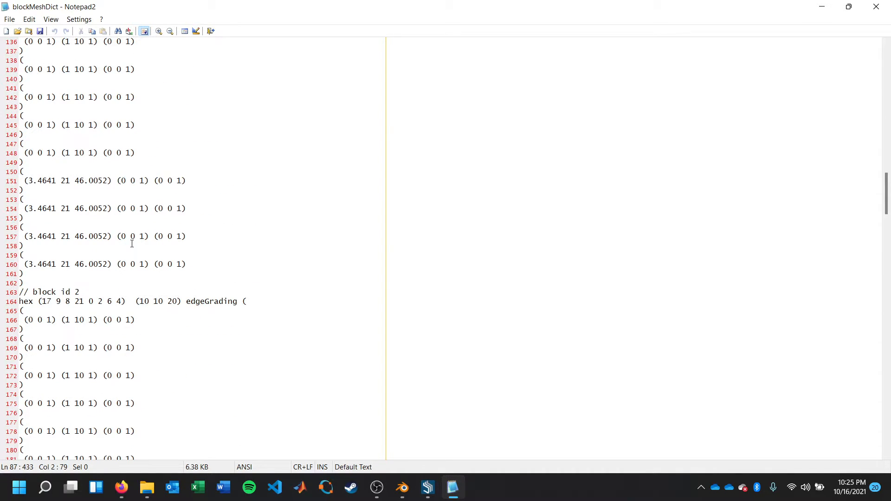
scroll(269, 233, down, 13)
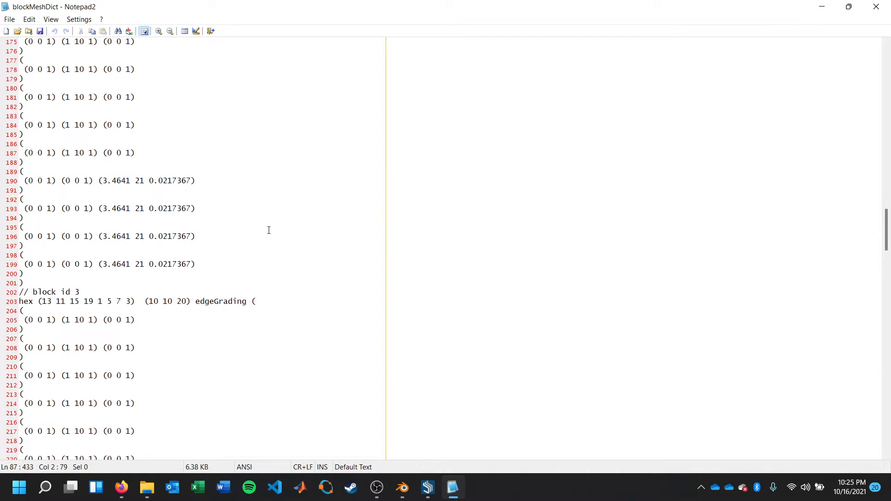
scroll(268, 230, down, 15)
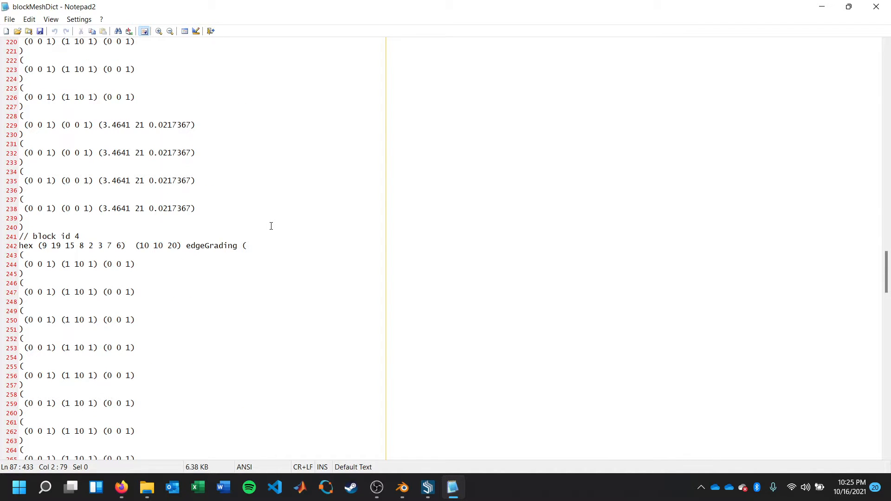
scroll(264, 230, down, 19)
scroll(258, 237, down, 14)
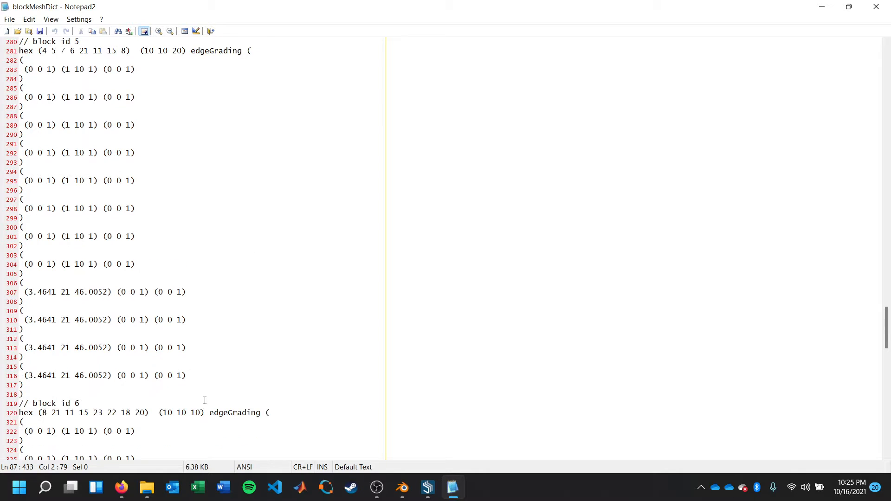
scroll(249, 263, up, 7)
scroll(249, 263, up, 20)
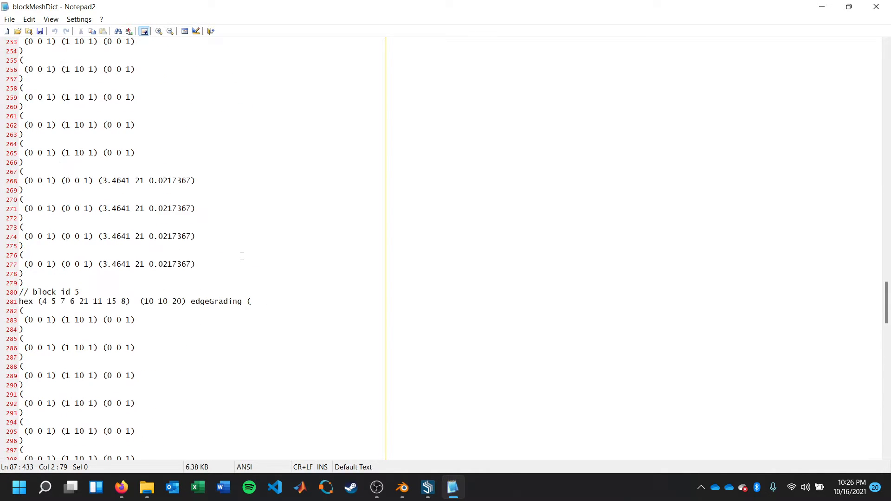
Step: Replace every "10 10 10" in blockMeshDict with "15 15 15", matching case, and close the file with the changes saved
click(369, 219)
key(ctrl+f)
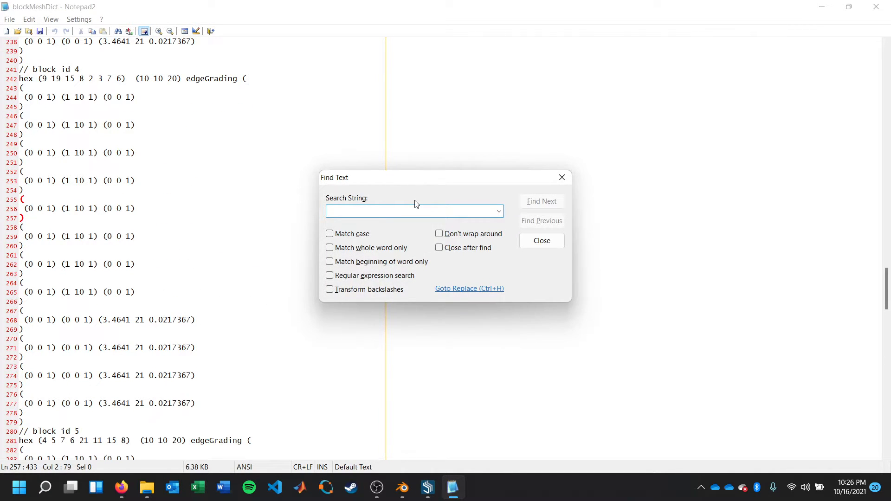
text(19)
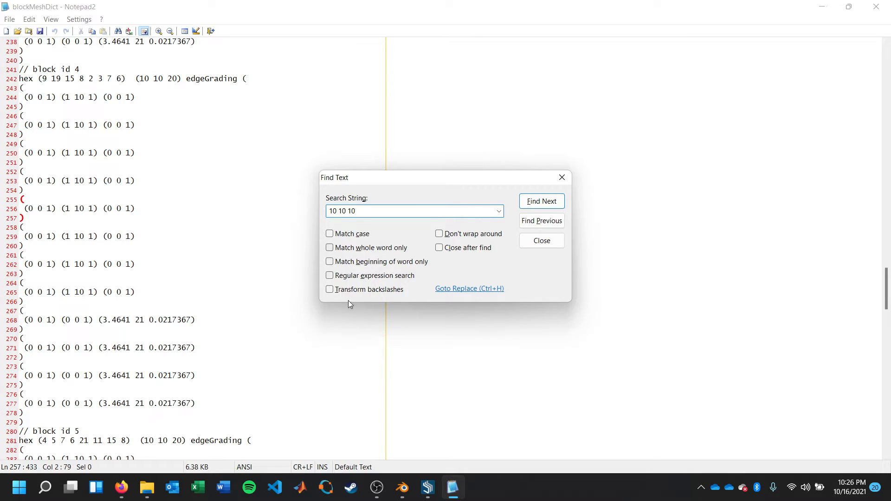
click(354, 234)
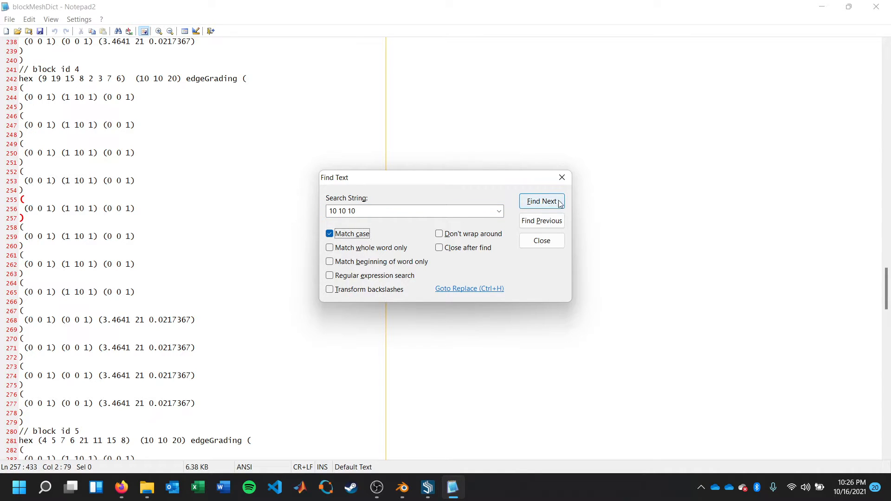
click(485, 290)
click(404, 245)
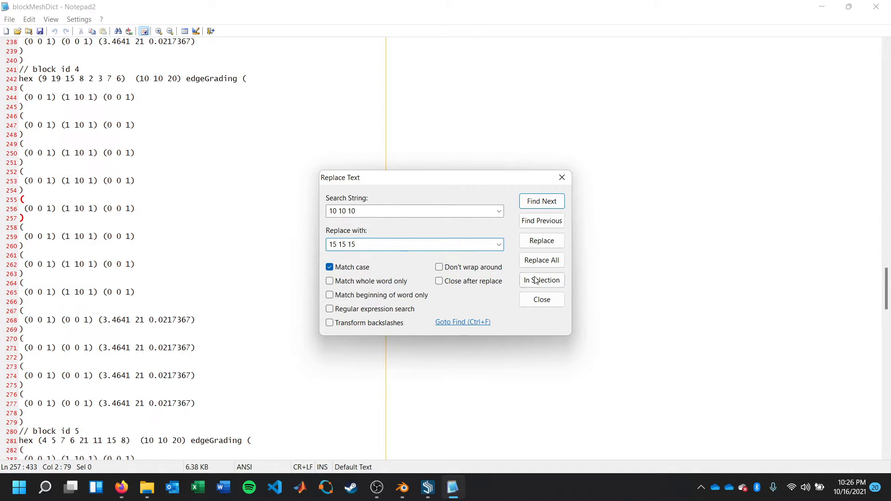
click(551, 261)
click(527, 286)
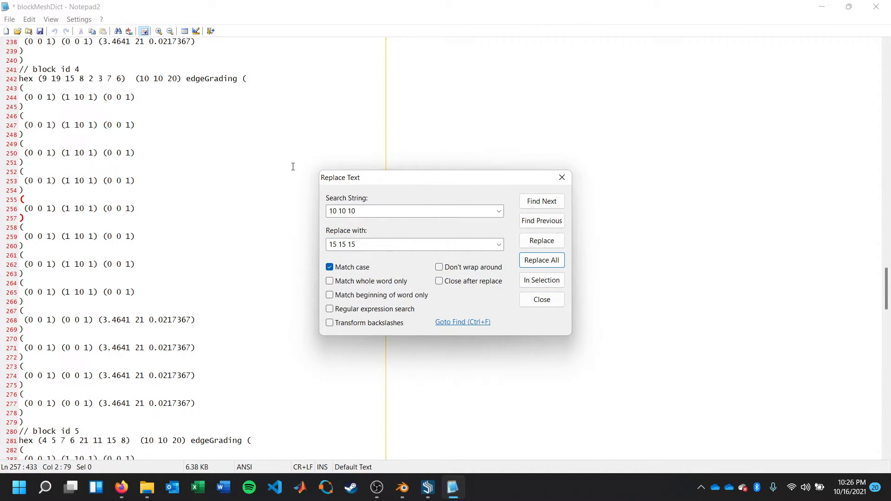
click(561, 178)
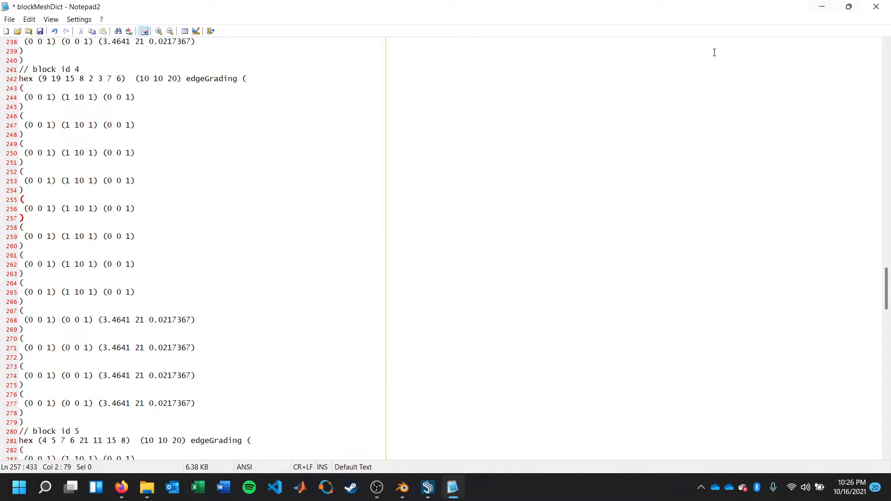
click(876, 7)
click(493, 286)
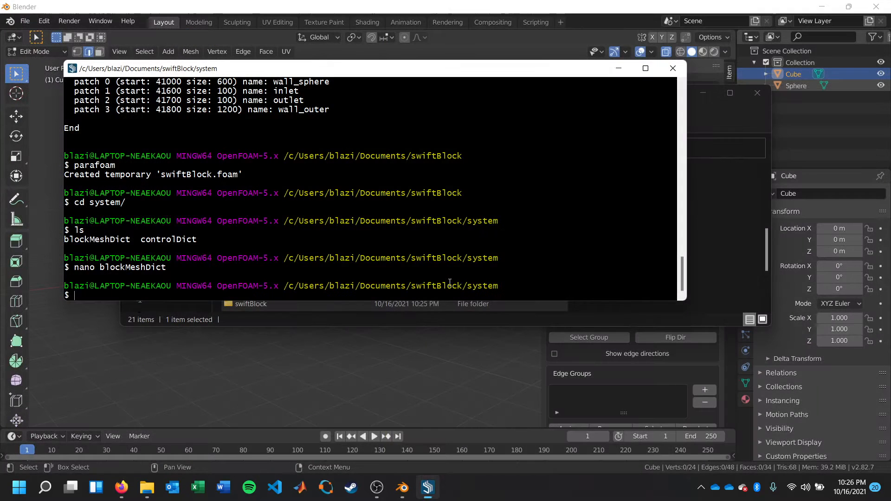
Step: Try to run blockMesh from the system folder in the terminal
text(blockMesh)
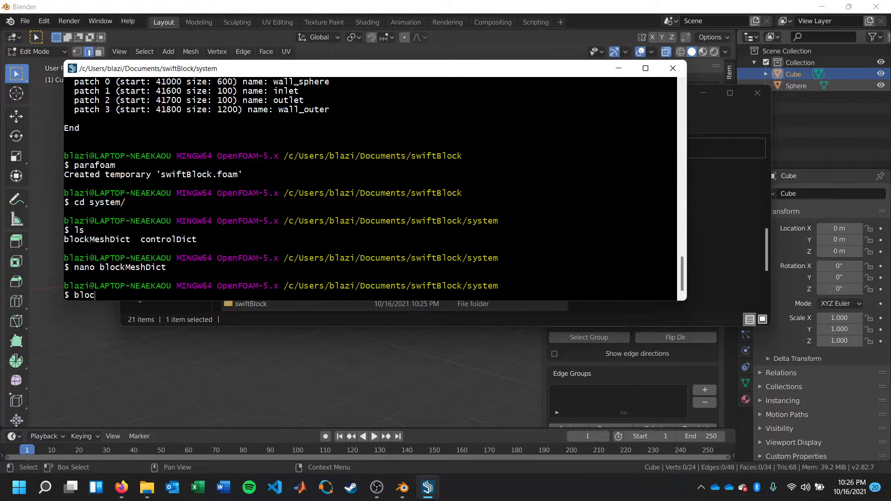
key(Return)
text(par)
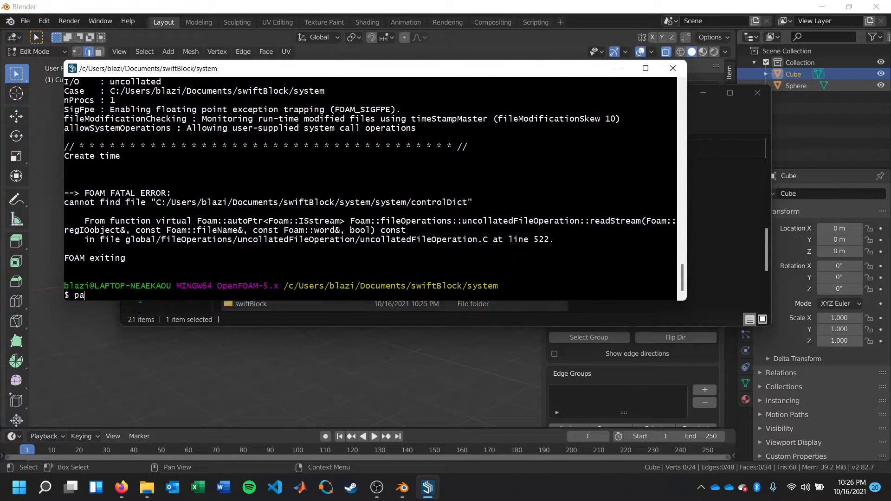
Step: Move up to the swiftBlock case folder and run blockMesh on the edited dictionary
text(cd ,,)
key(Return)
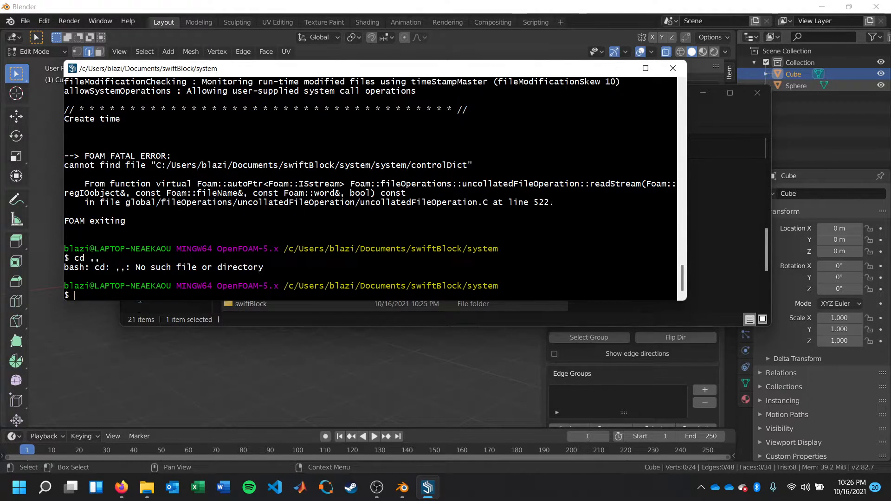
text(bl)
text( ..)
key(Return)
text(blockMesh)
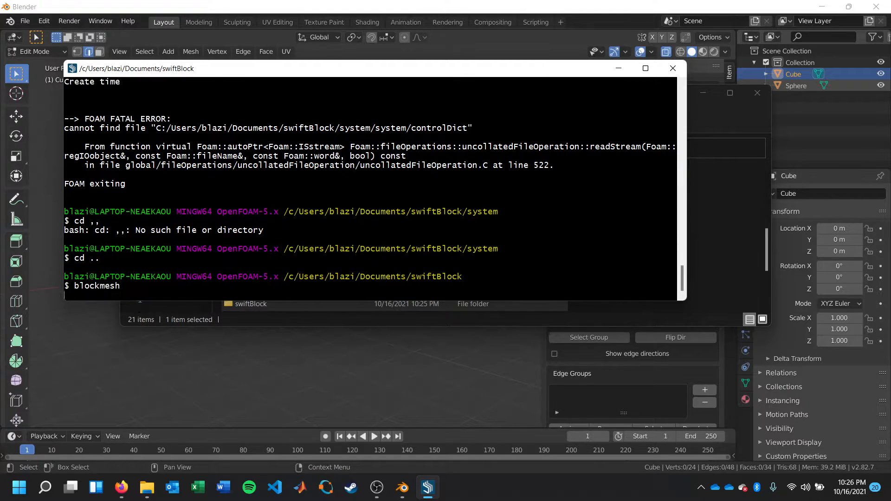
key(Return)
Step: Read back through the blockMesh output and close the terminal
text(p)
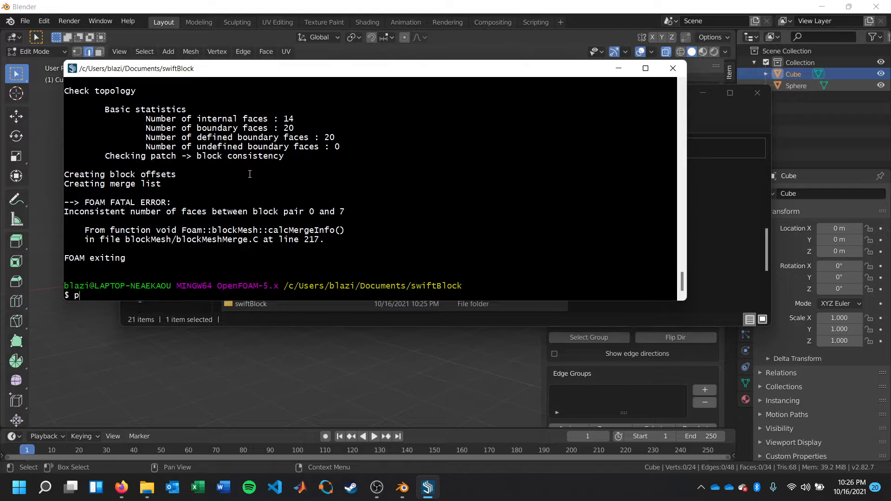
scroll(363, 187, up, 8)
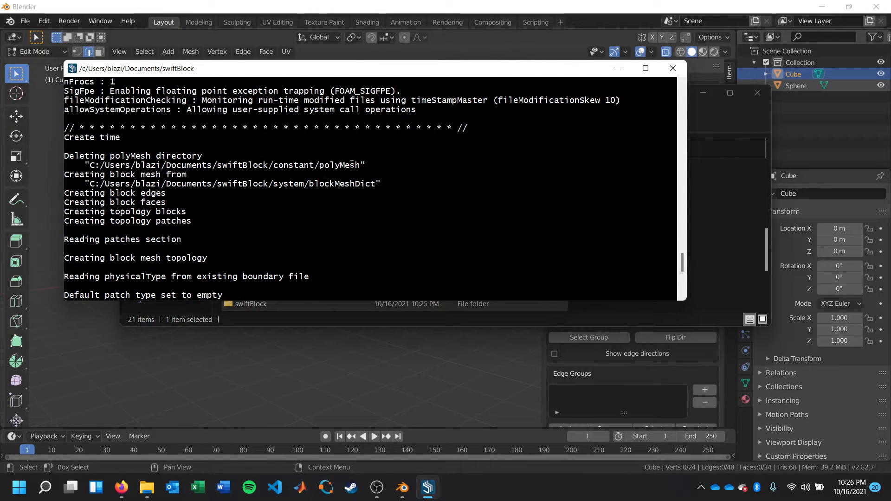
click(671, 68)
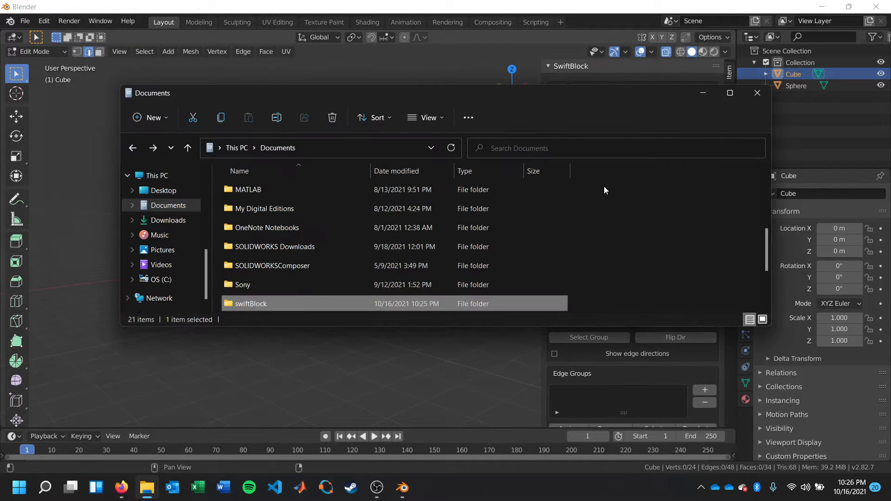
Step: Switch to Blender and set Cells to 100 in the SwiftBlock edge settings
click(486, 35)
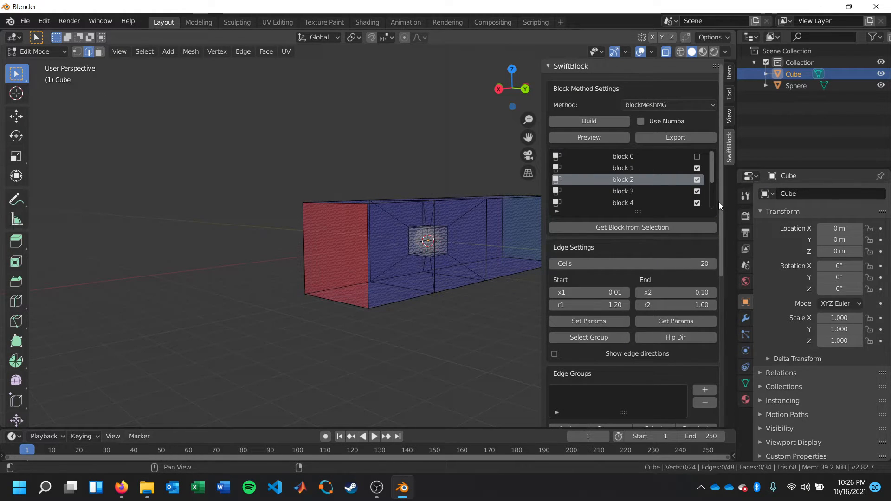
scroll(719, 211, down, 10)
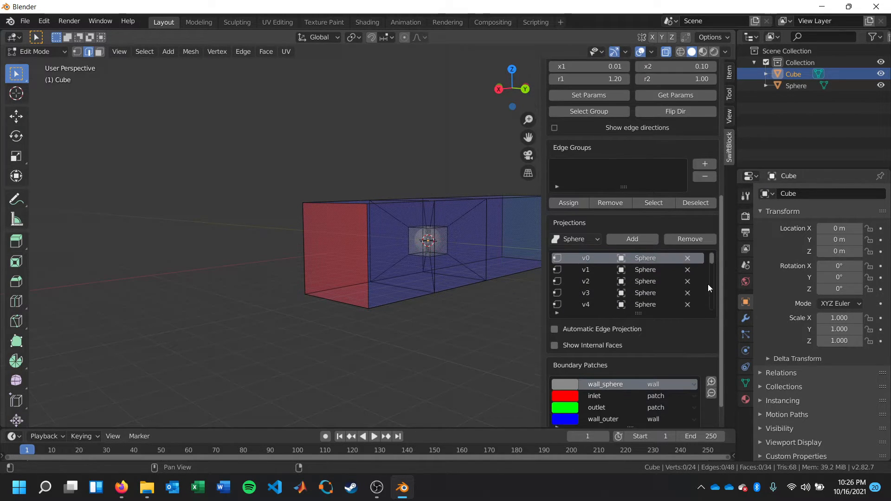
scroll(703, 164, up, 8)
scroll(704, 173, up, 3)
scroll(709, 244, down, 5)
scroll(709, 244, down, 6)
scroll(708, 301, up, 7)
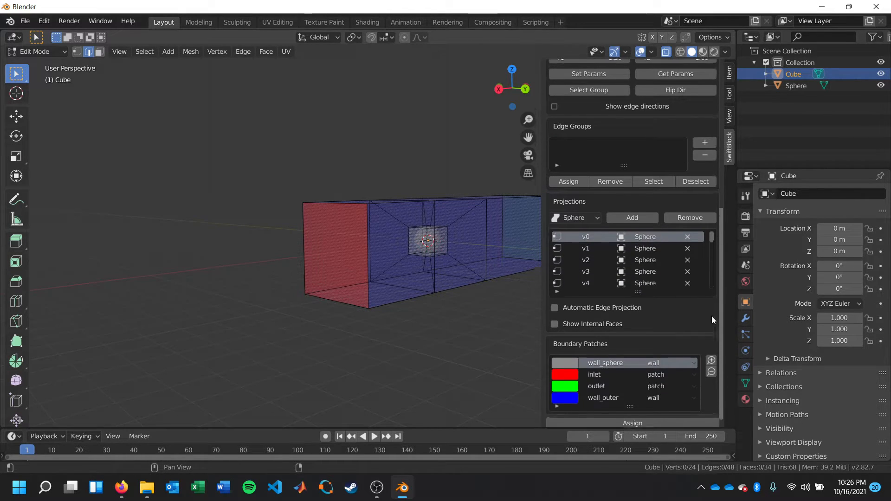
scroll(703, 238, up, 1)
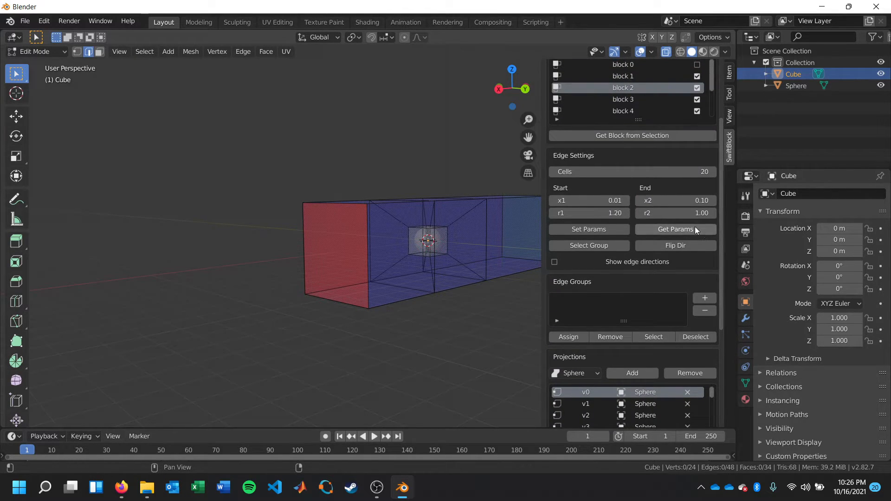
click(673, 177)
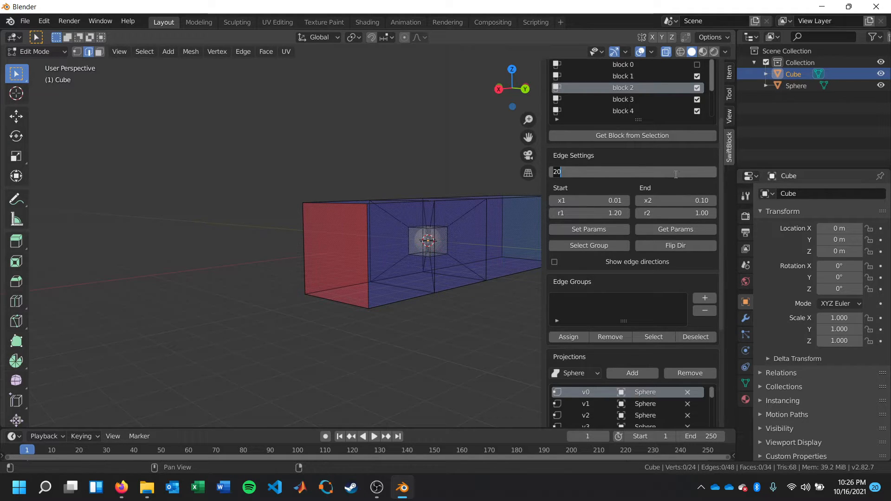
text(100)
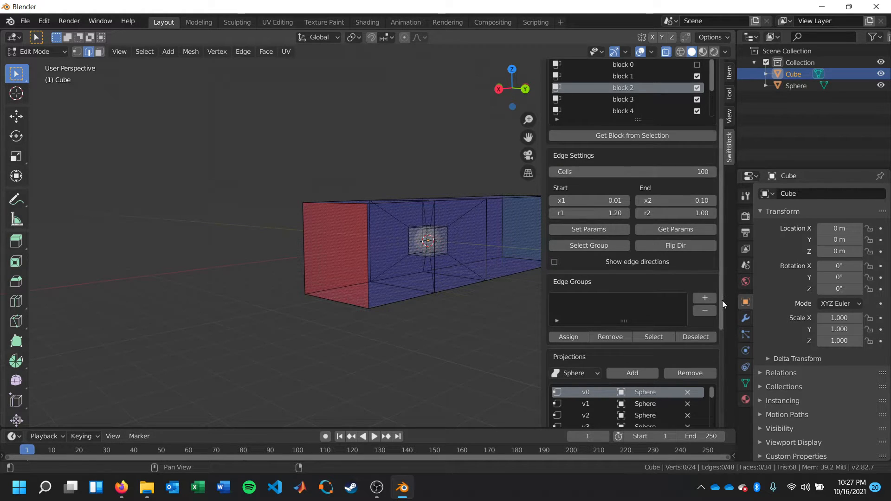
Step: Export the SwiftBlock mesh definition to the swiftBlock case folder in Documents
scroll(722, 299, up, 5)
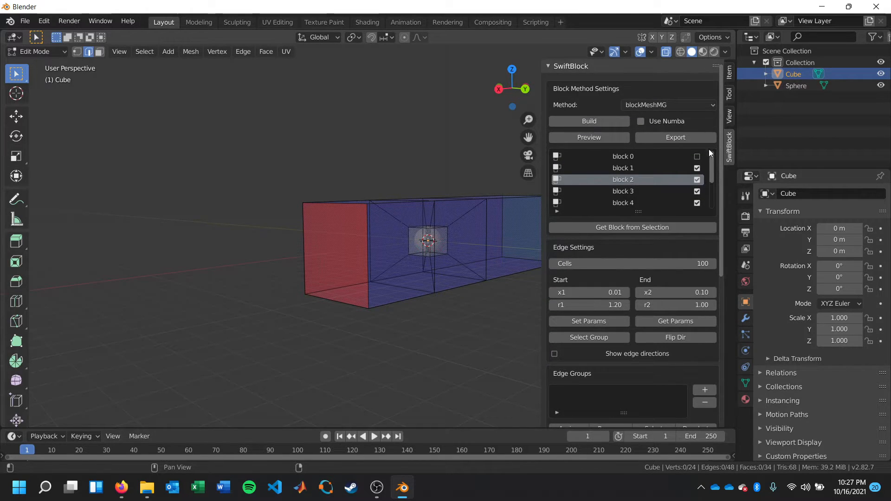
click(647, 142)
click(339, 253)
double_click(376, 251)
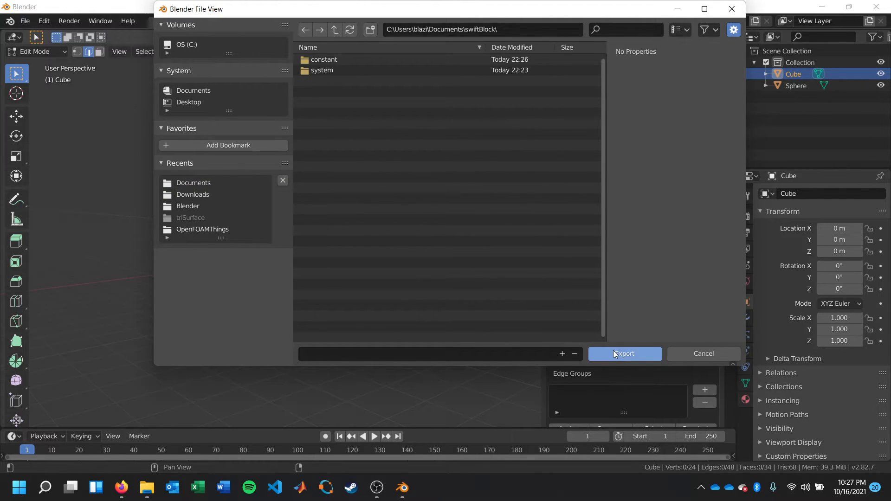
click(613, 351)
Step: In File Explorer, check the swiftBlock folder and its system subfolder, and return to Documents
click(147, 487)
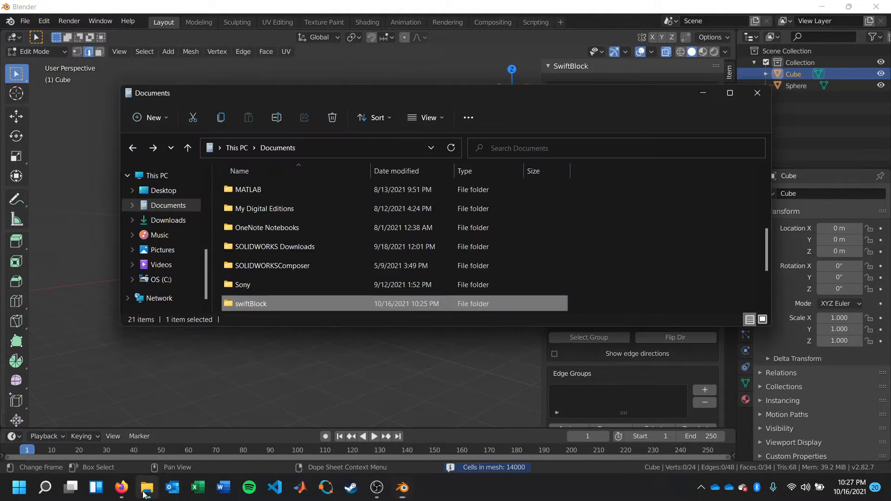
double_click(268, 303)
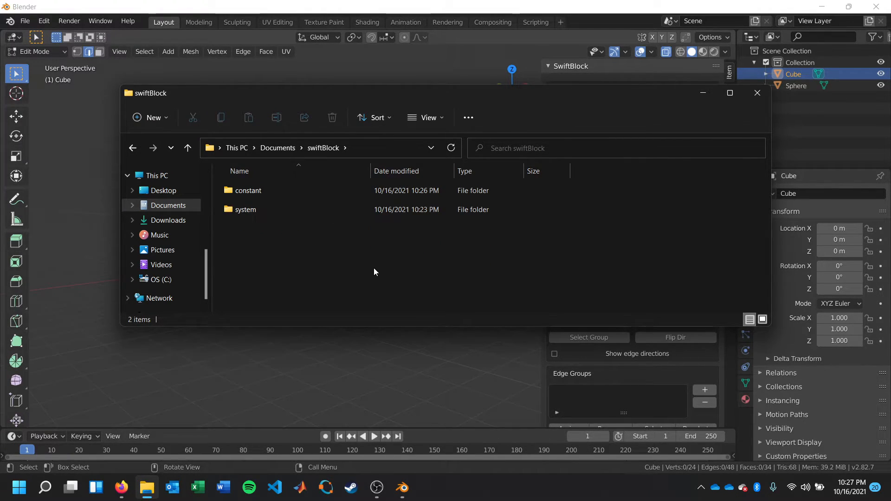
double_click(268, 214)
key(alt+Left)
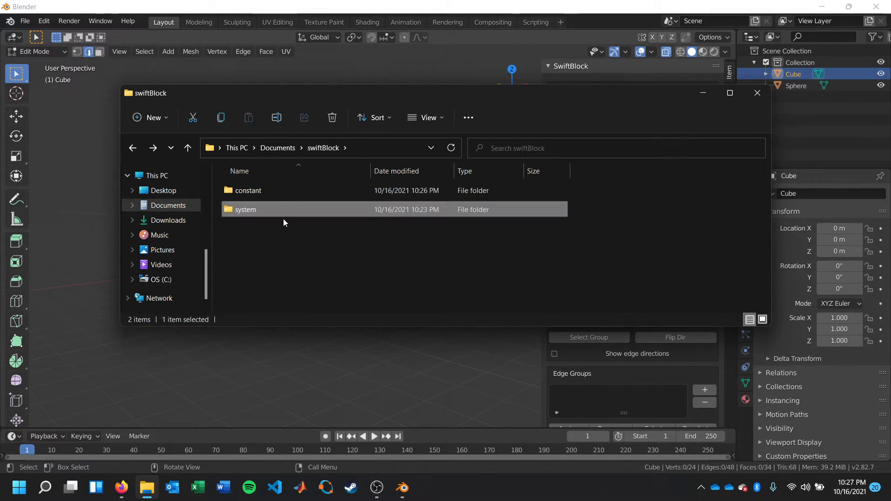
click(363, 242)
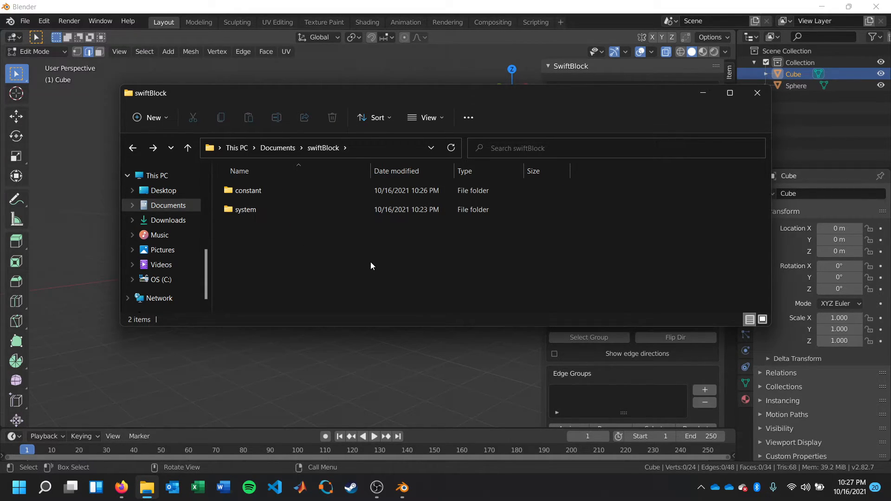
key(alt+Left)
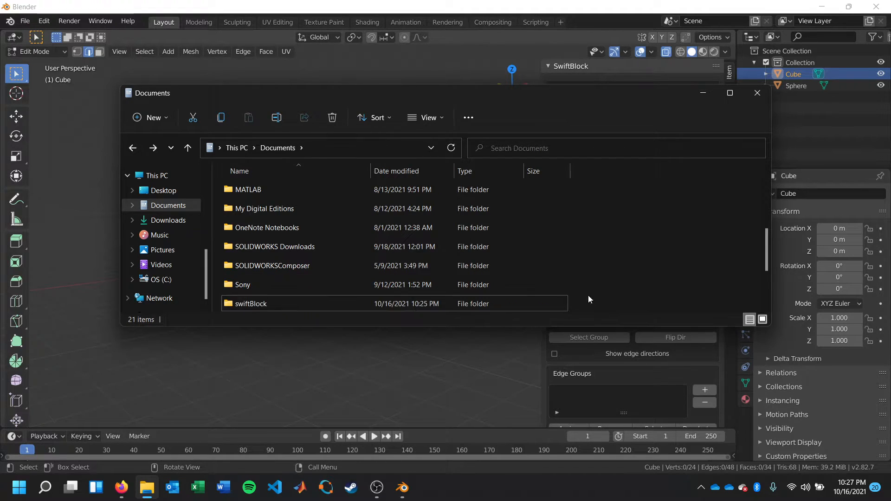
Step: Delete the swiftBlock folder from Documents and export the SwiftBlock mesh from Blender to Documents under the name swiftBlock
key(Delete)
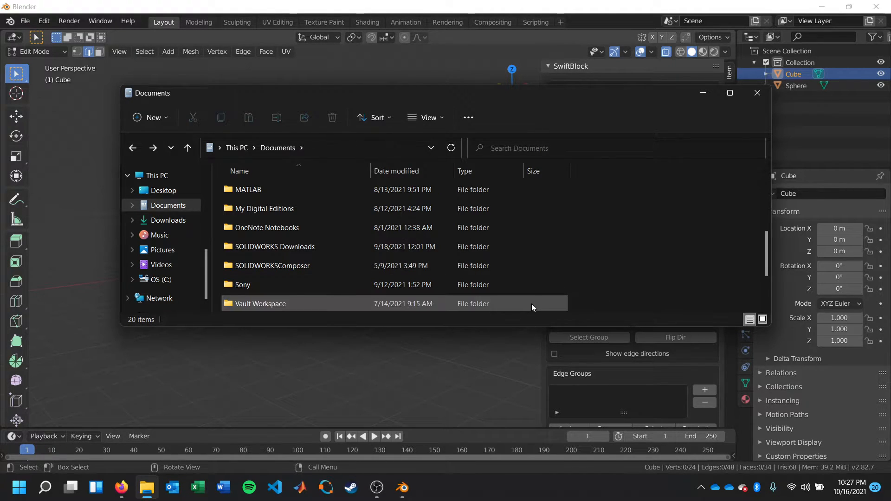
click(628, 403)
click(666, 138)
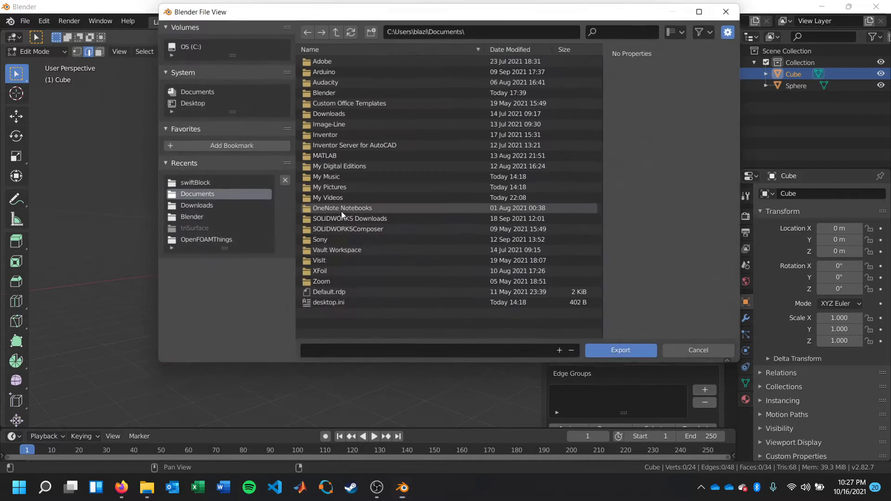
click(366, 353)
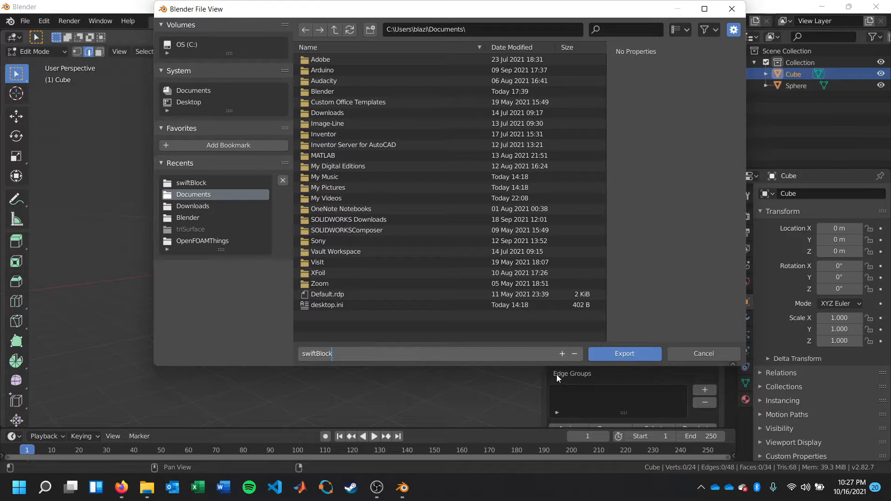
click(623, 360)
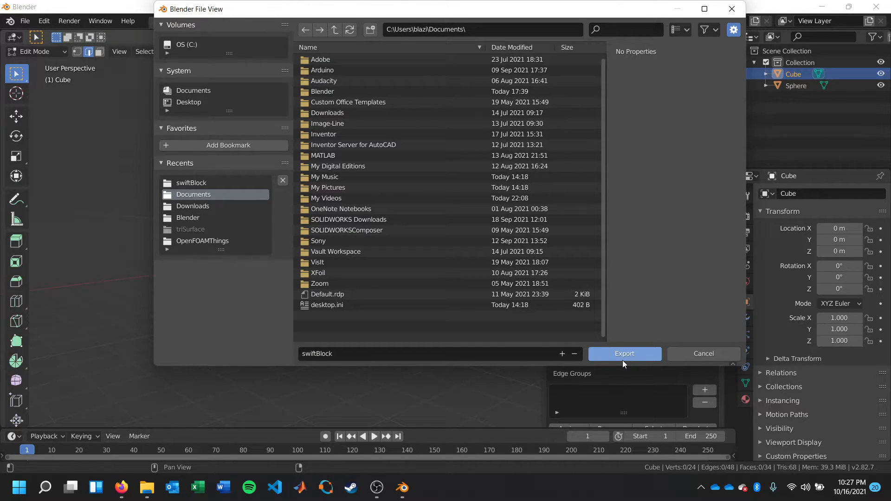
click(623, 357)
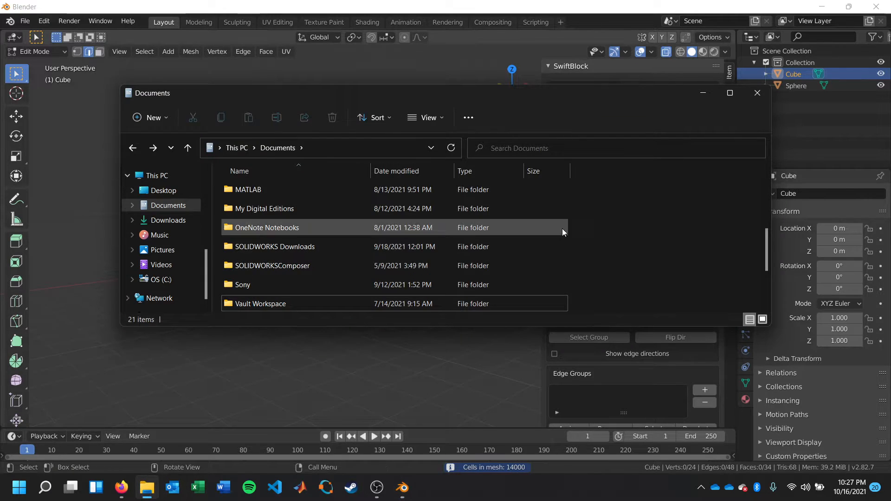
Step: Refresh Documents in File Explorer, check the new swiftBlock folder and open it in the blueCFD-Core terminal (2017)
scroll(547, 235, down, 2)
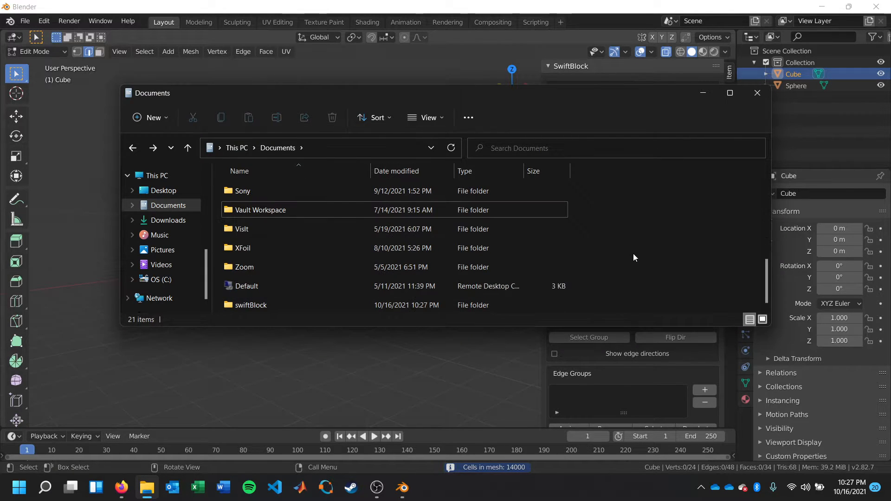
click(450, 147)
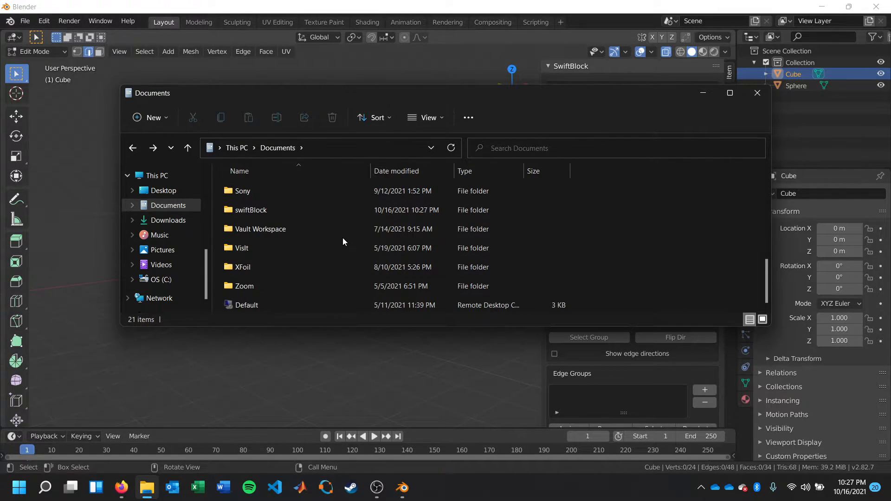
double_click(273, 211)
key(alt+Left)
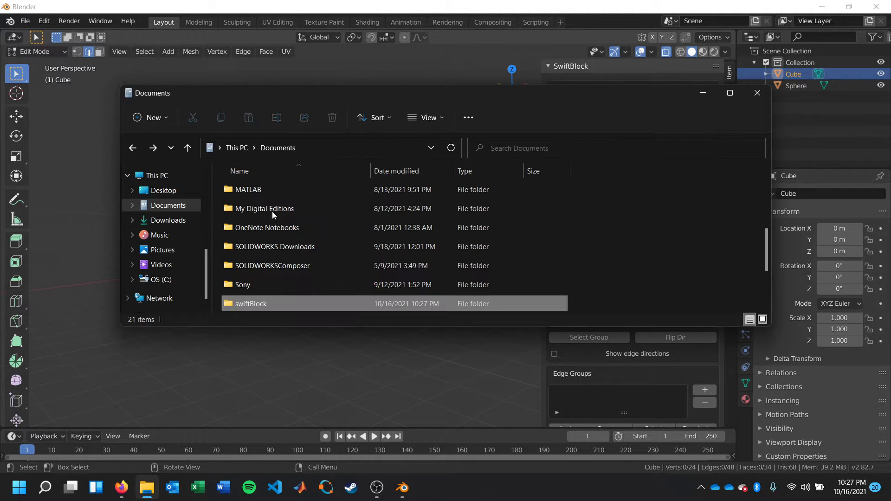
right_click(265, 300)
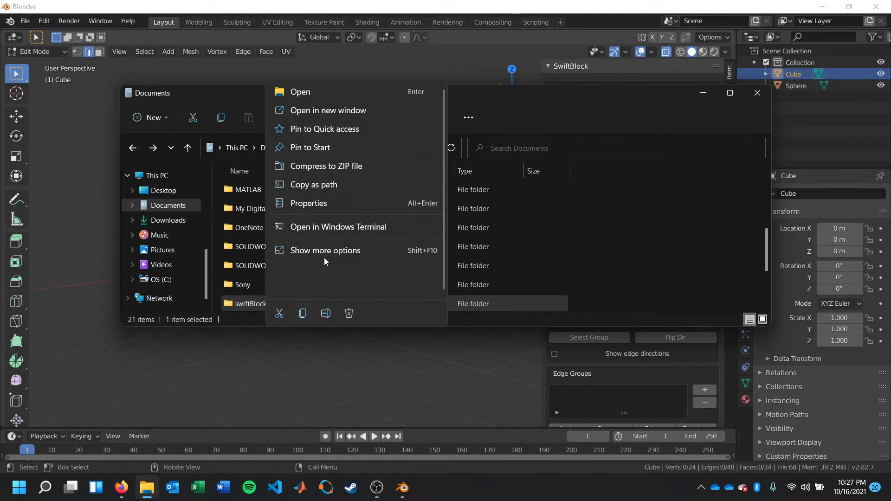
click(325, 251)
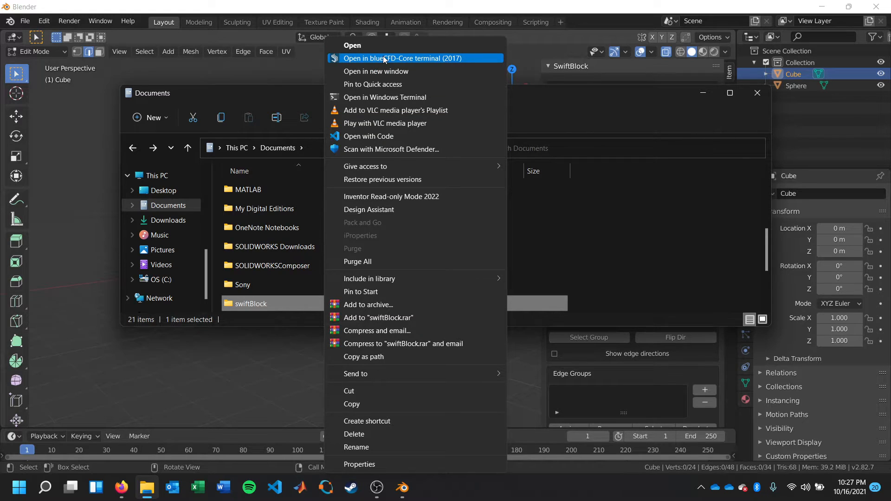
click(384, 58)
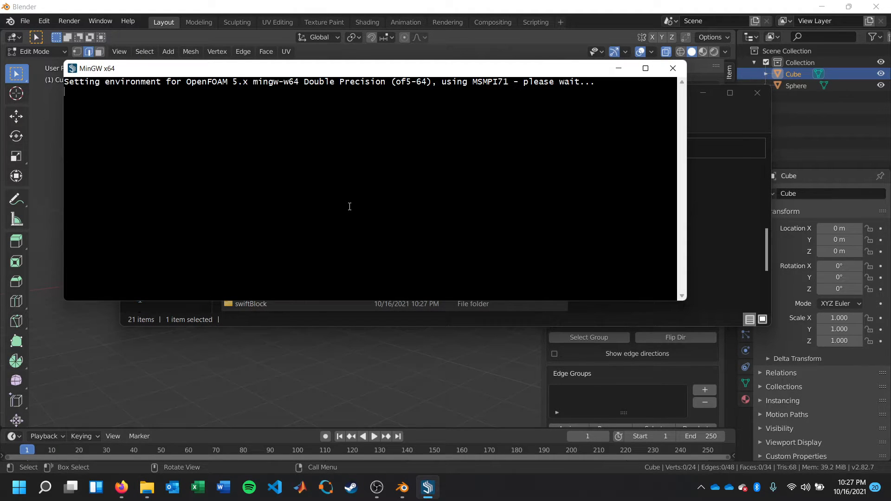
Step: Change to the case's system directory and open blockMeshDict with nano
text(cd system)
key(Return)
text(nano )
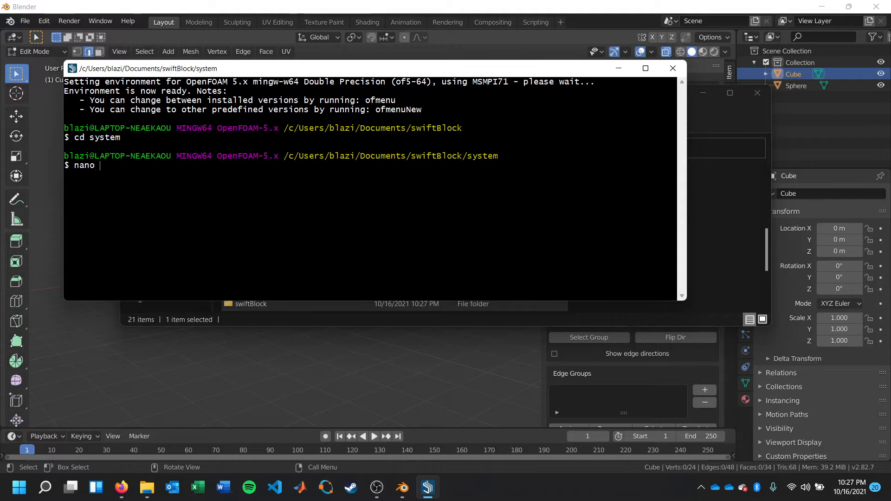
text(bl)
key(Tab)
key(Return)
Step: Read through the geometry, vertices, block cell counts and edge grading in blockMeshDict, and close the file
scroll(213, 297, down, 19)
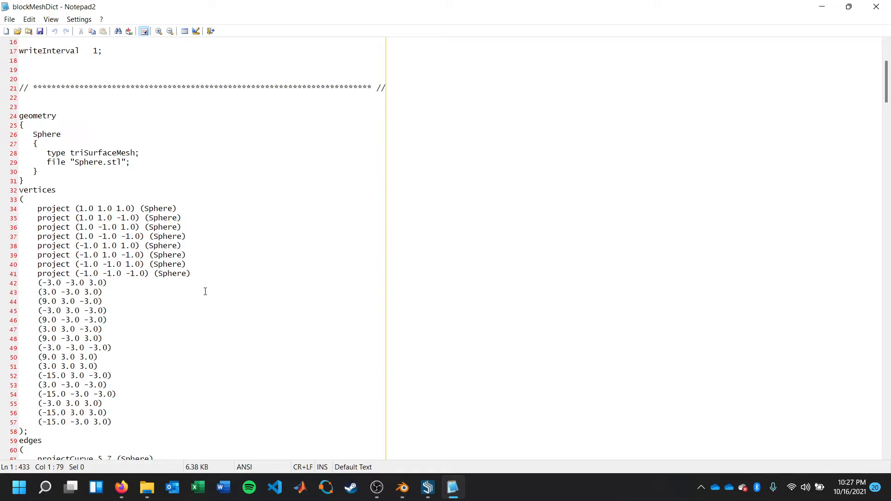
scroll(205, 289, down, 20)
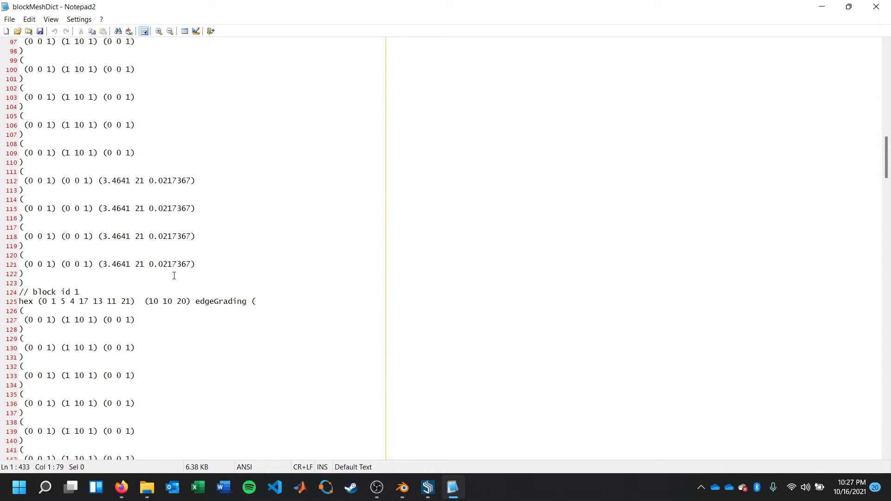
scroll(175, 273, down, 20)
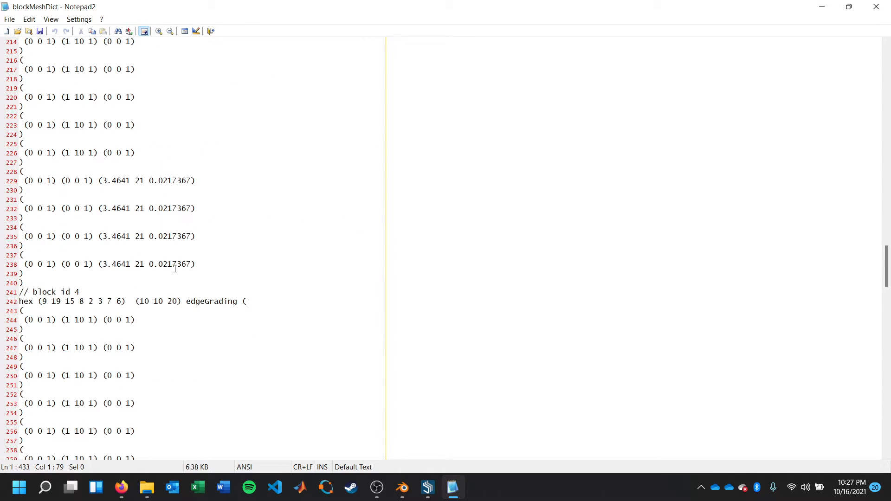
scroll(173, 267, down, 14)
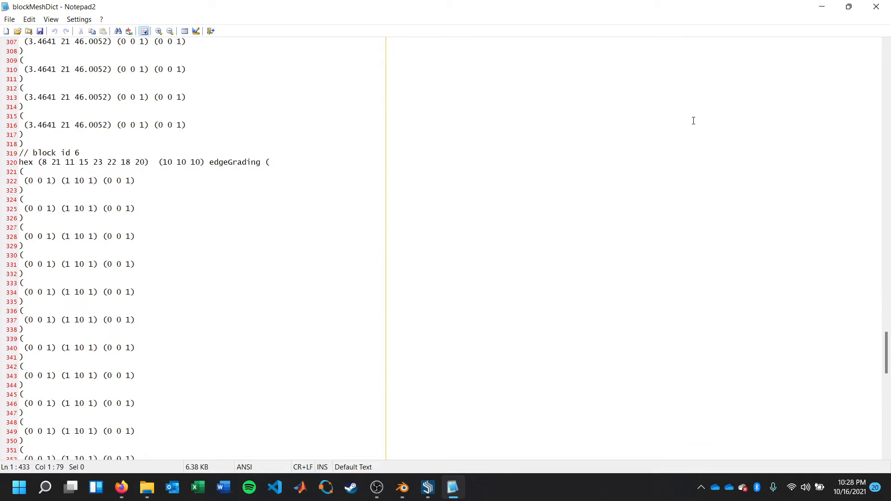
click(875, 7)
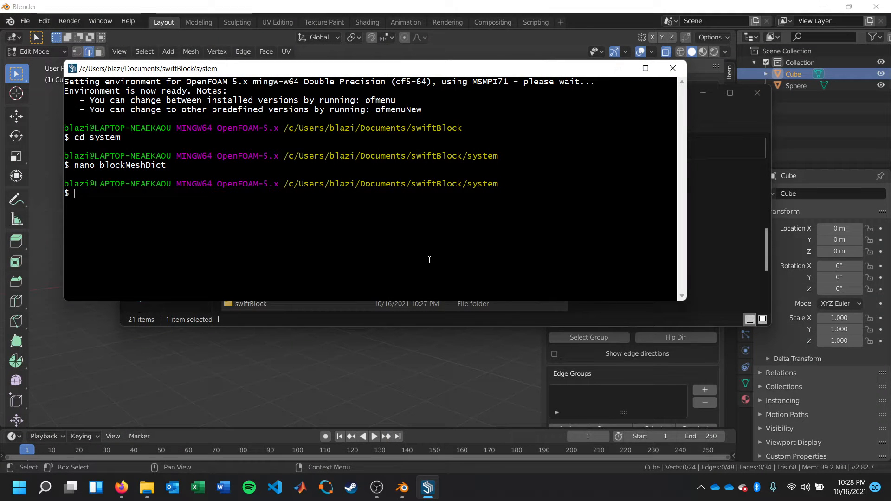
text(parafoam)
key(Return)
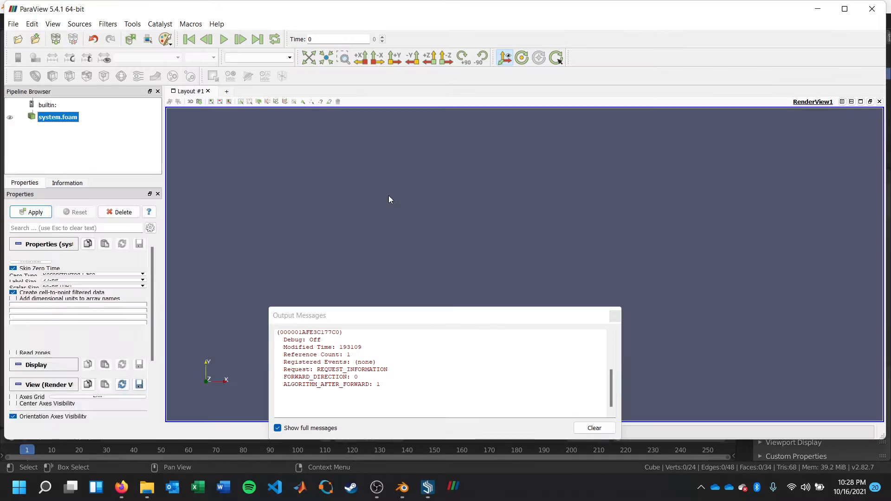
click(871, 9)
Step: Go back up to the swiftBlock case directory and generate the mesh with blockMesh
text(cd ..)
key(Return)
text(blockMesh)
key(Return)
Step: Open the swiftBlock case in ParaView with parafoam and load its internalMesh region
text(paraf)
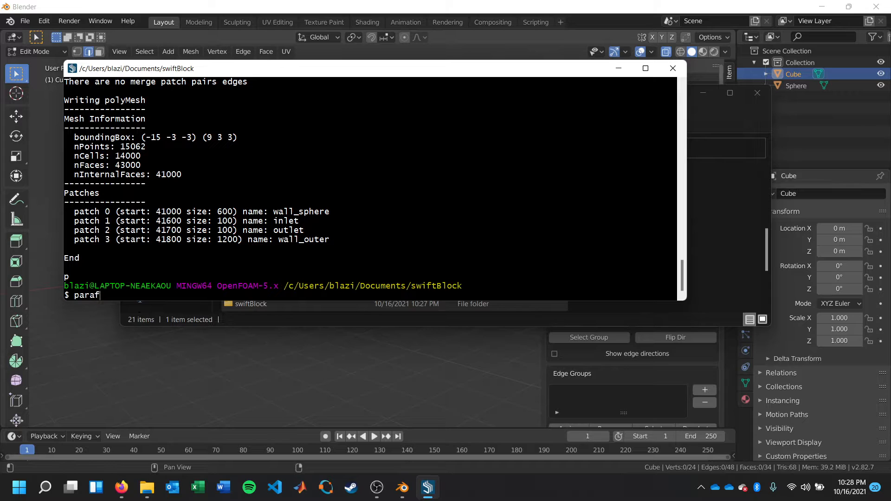
text(oam)
key(Return)
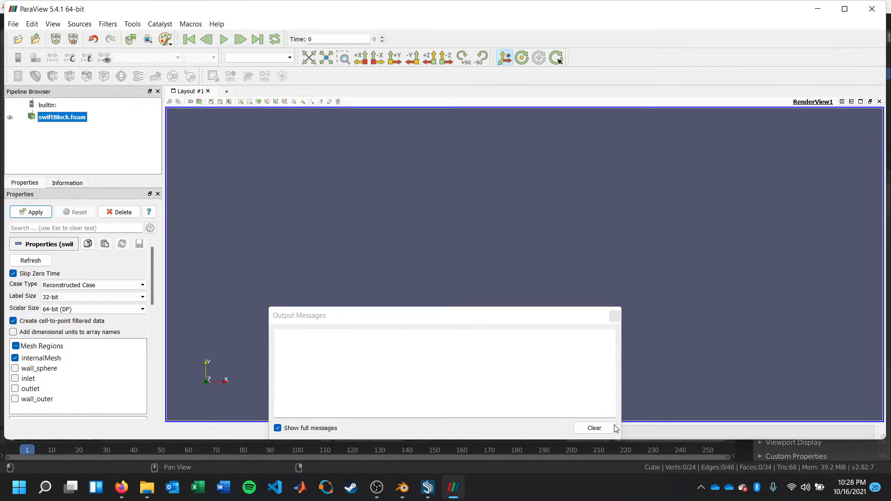
click(614, 316)
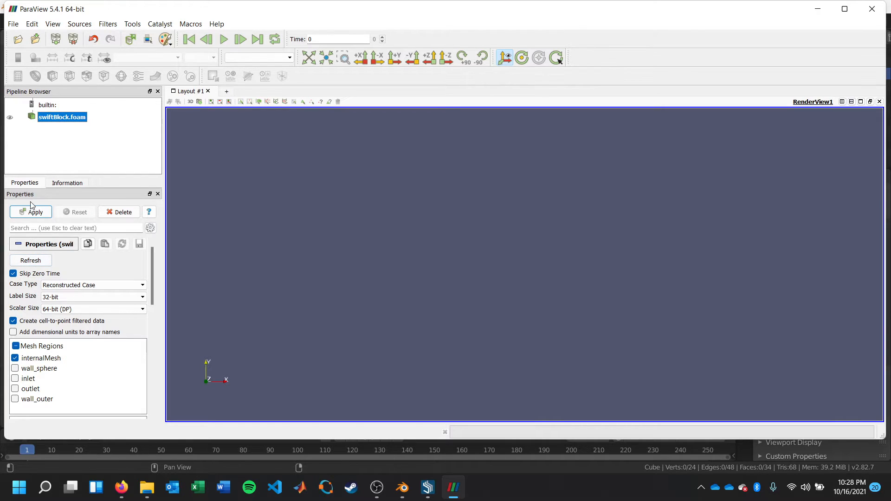
click(45, 207)
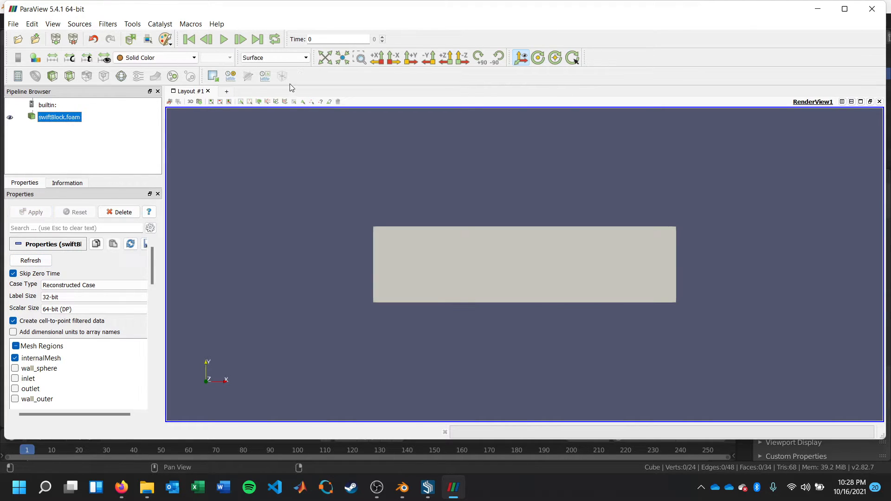
Step: Display the loaded swiftBlock mesh as Surface With Edges
click(283, 58)
click(269, 104)
scroll(521, 263, up, 3)
scroll(548, 261, down, 3)
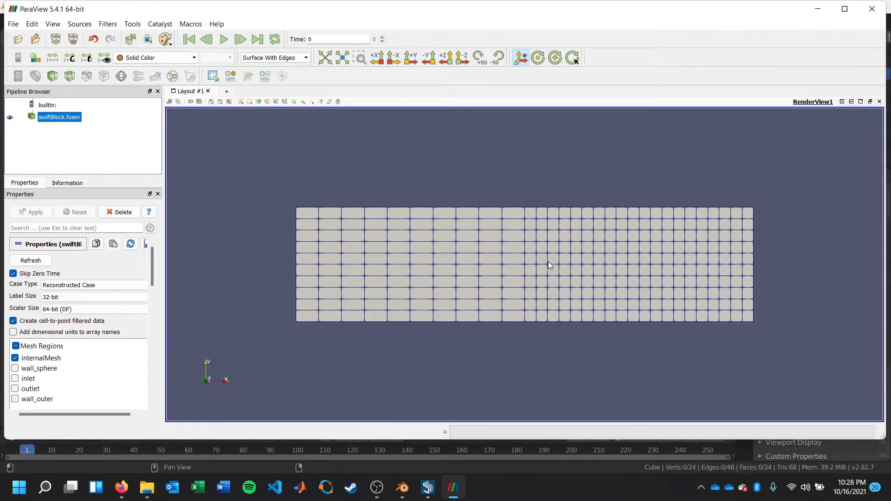
Step: Clip the swiftBlock mesh with a Z-normal plane and the Inside Out option enabled
click(52, 76)
click(43, 361)
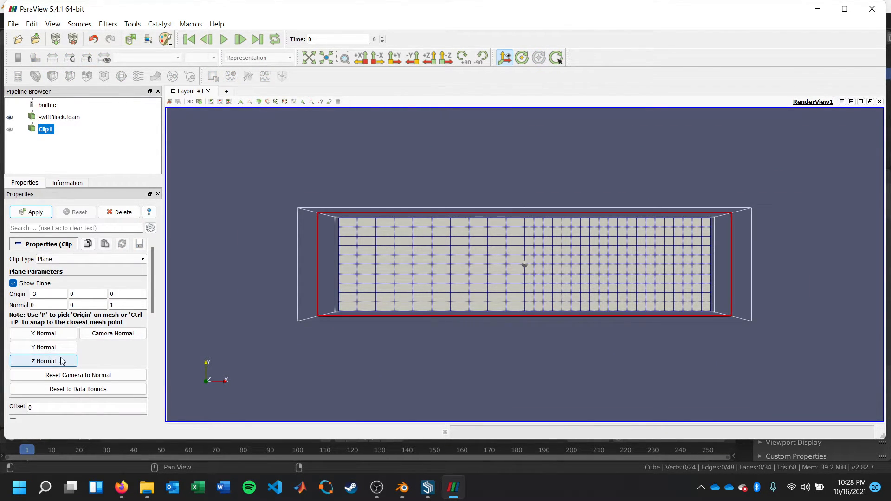
scroll(154, 328, down, 1)
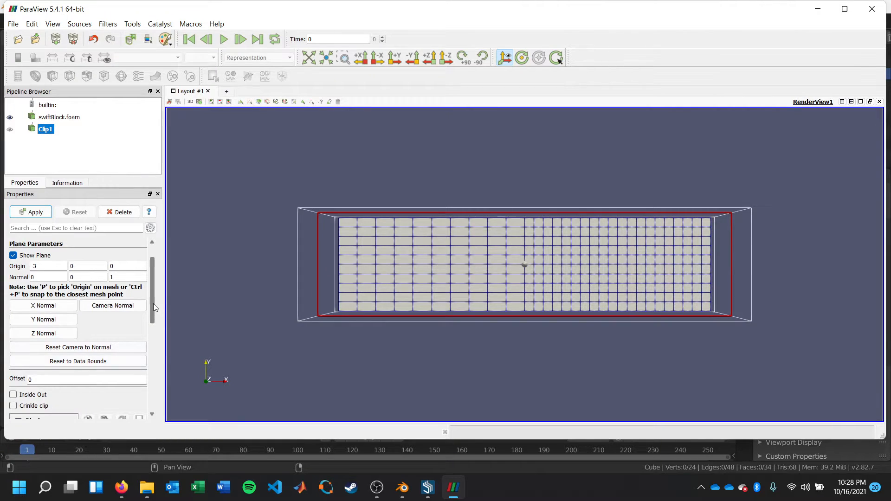
scroll(153, 303, down, 2)
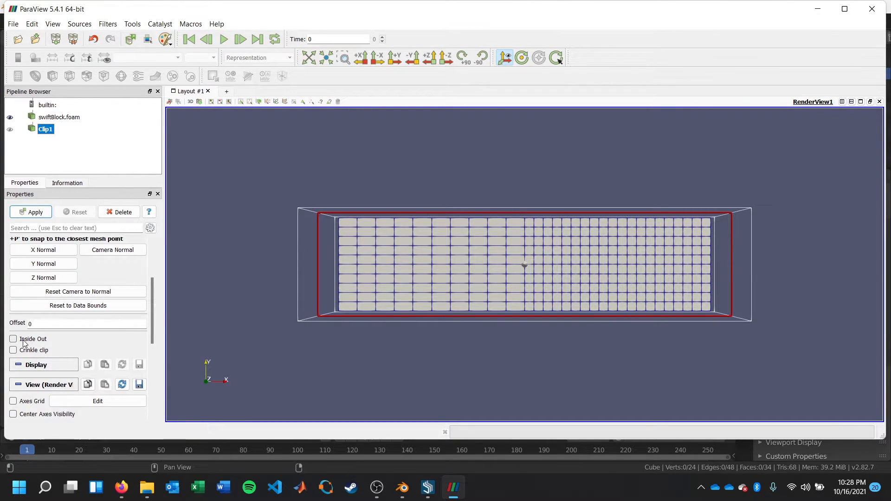
click(32, 212)
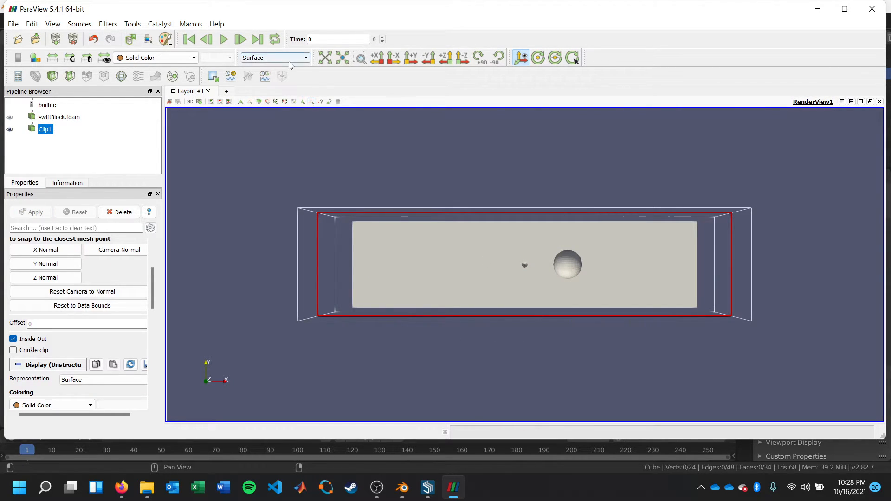
Step: Show the clipped mesh as Surface With Edges and examine the cells around the sphere
click(275, 58)
click(271, 103)
scroll(547, 334, up, 4)
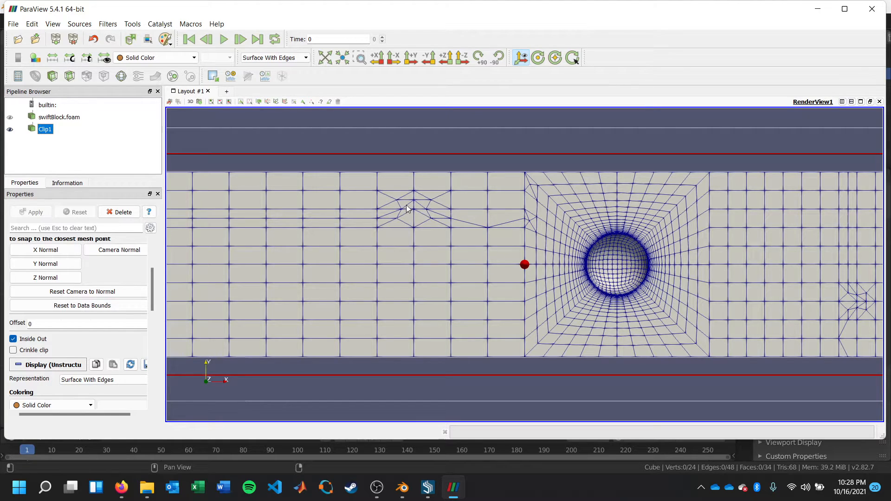
Step: Close ParaView and the terminal, and return to Blender
click(872, 9)
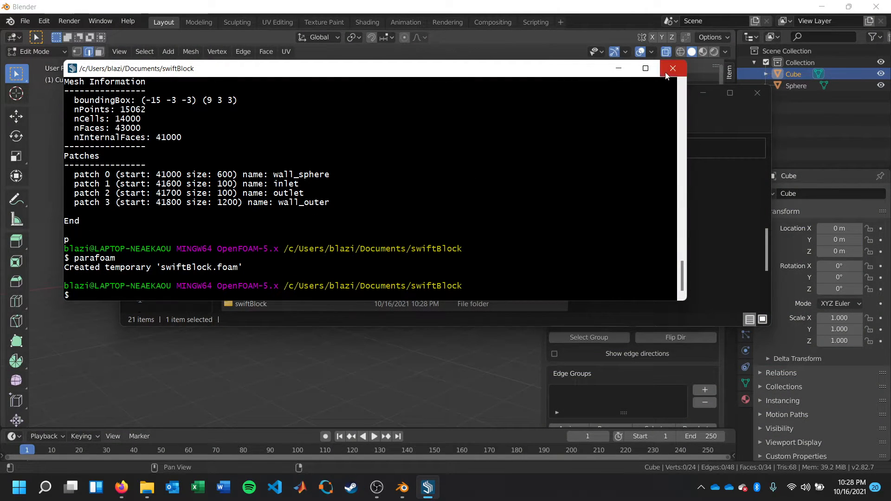
click(666, 75)
click(322, 62)
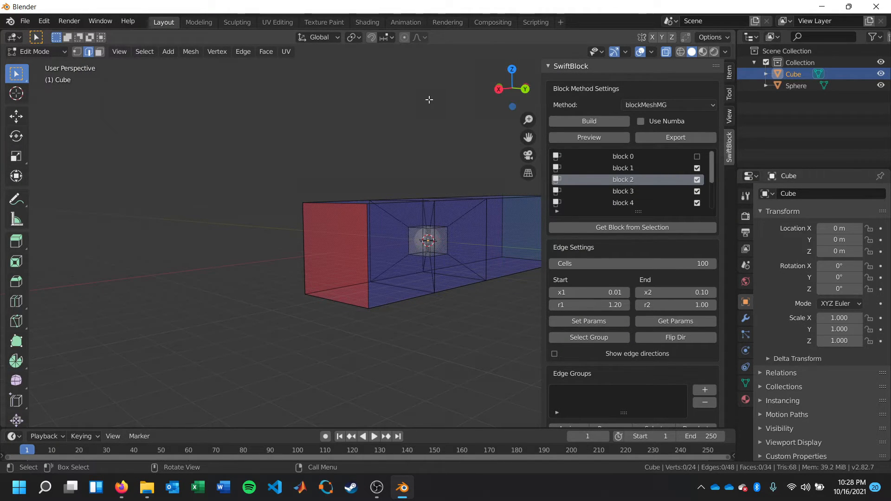
Step: Save the Blender project as untitled.blend in the Blender folder under Documents
click(22, 22)
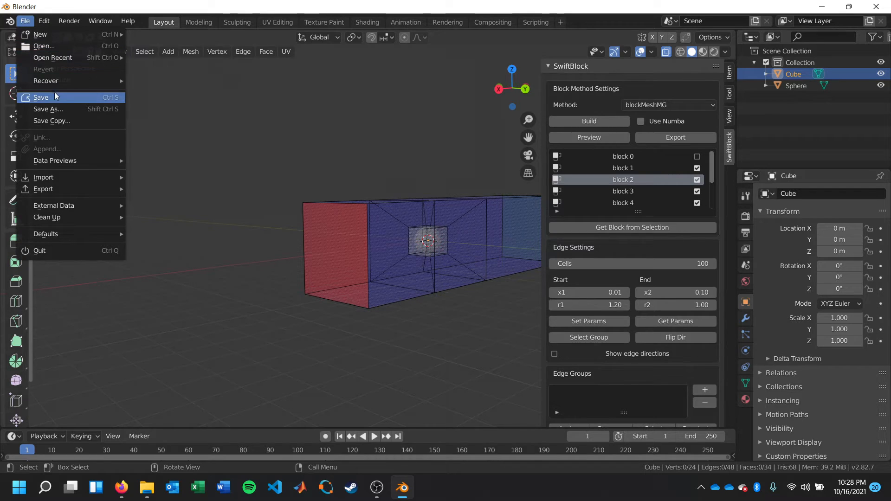
click(110, 100)
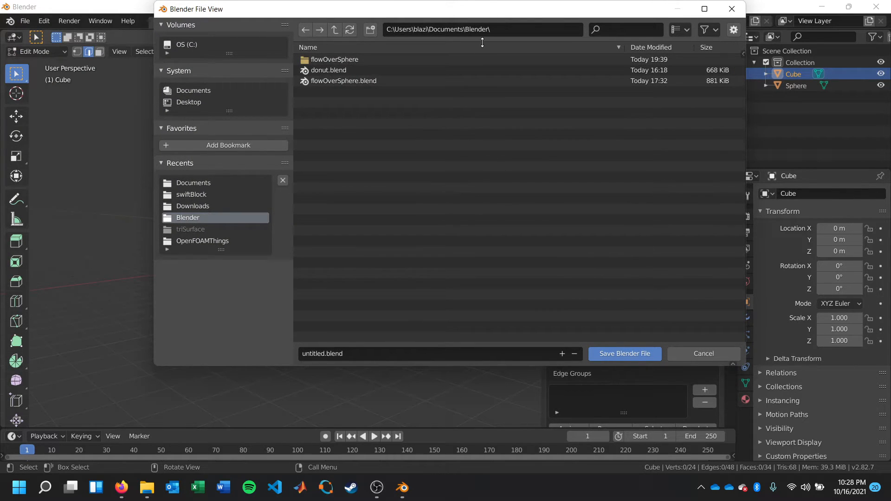
click(629, 352)
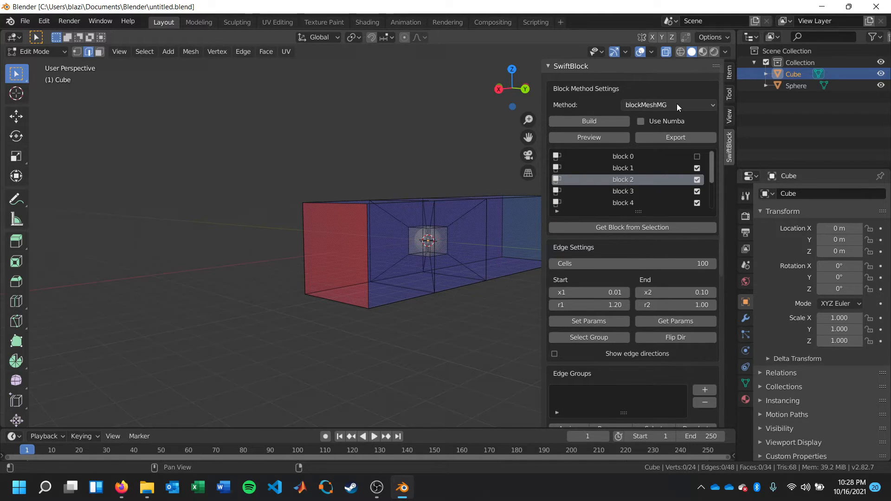
Step: In the SwiftBlock edge settings, set the start ratio r1 to 1.23 and the start size x1 to 0.001
drag(719, 213, 718, 242)
click(625, 253)
click(624, 241)
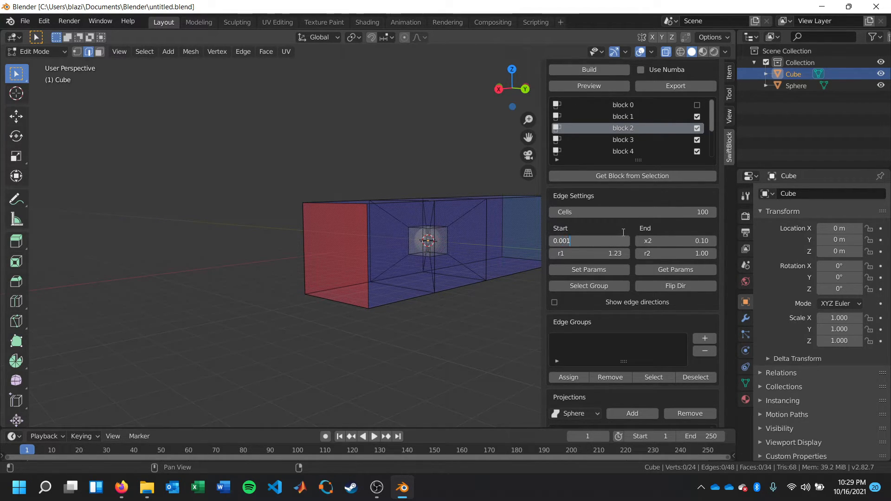
text(0.001)
key(Return)
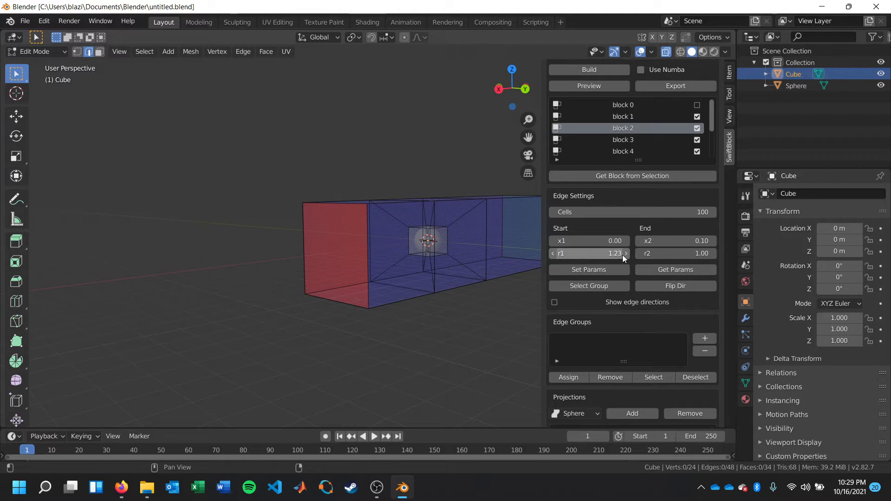
Step: Set the start ratio r1 to 1.20 in the edge settings and apply the edge parameters
scroll(622, 254, down, 1)
click(555, 236)
click(555, 236)
click(627, 234)
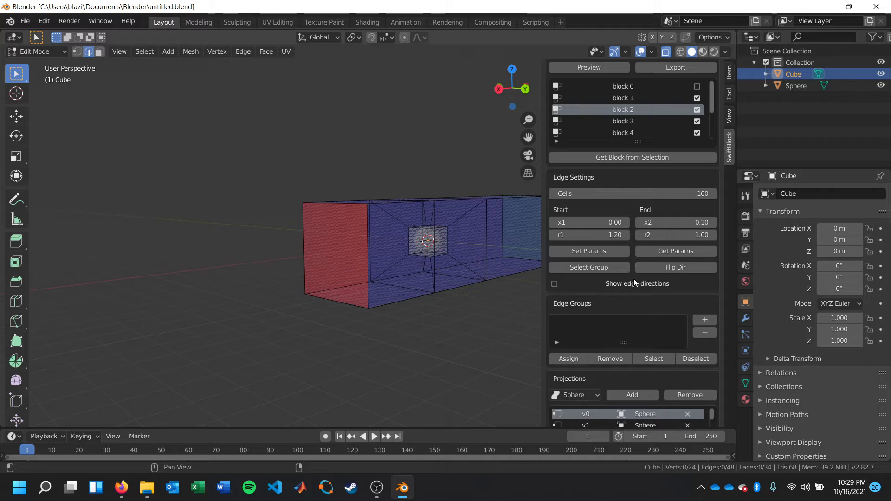
click(604, 252)
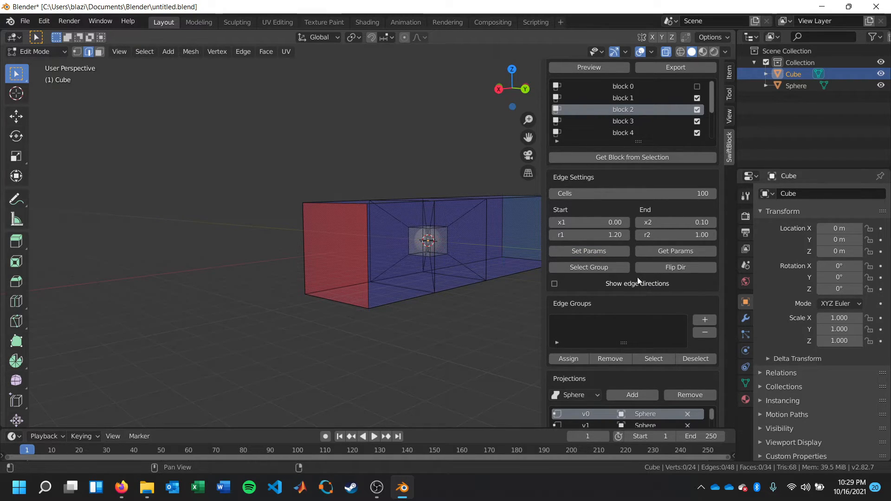
Step: Disable block 2 temporarily, select a diagonal edge between the outer and sphere blocks with its edge group, and re-enable the block
scroll(447, 288, up, 2)
click(696, 109)
middle_drag(506, 325, 363, 235)
scroll(363, 236, up, 1)
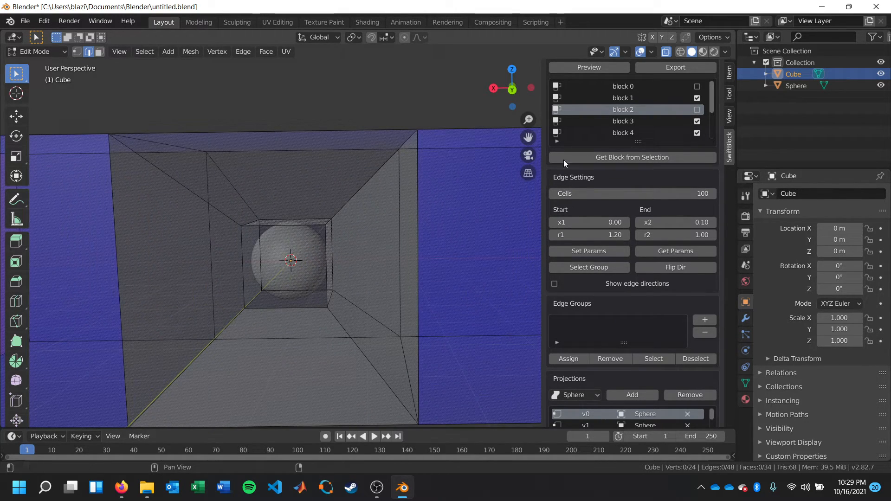
click(169, 186)
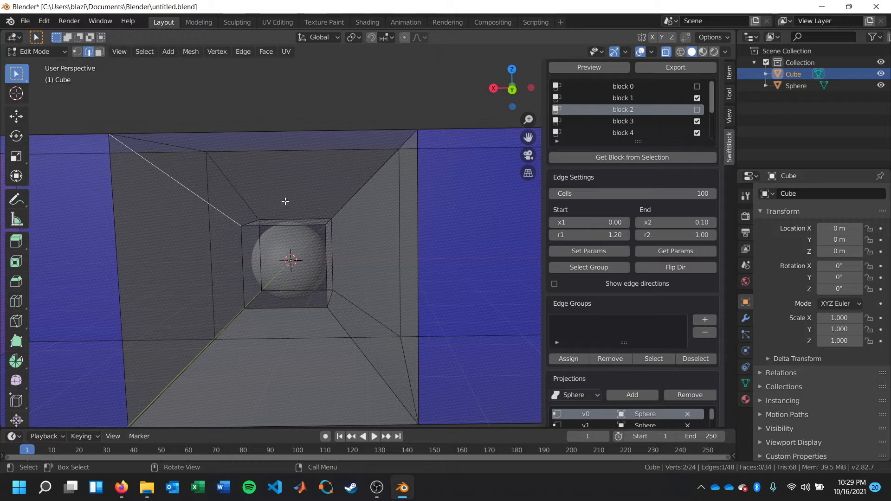
click(600, 271)
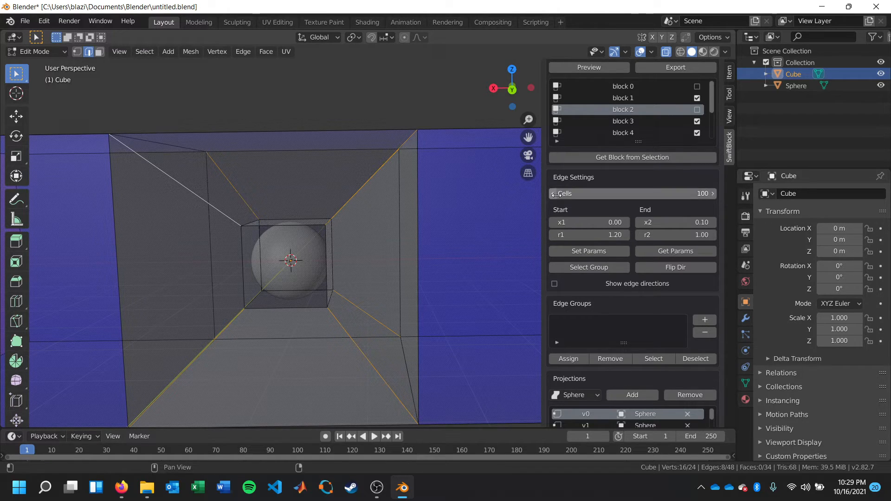
click(701, 109)
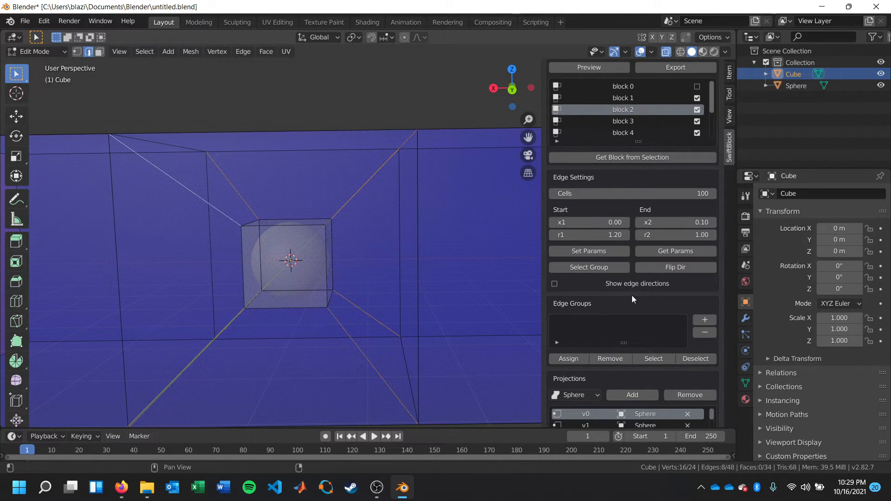
Step: Check the SwiftBlock settings and preview the block mesh
scroll(720, 258, down, 1)
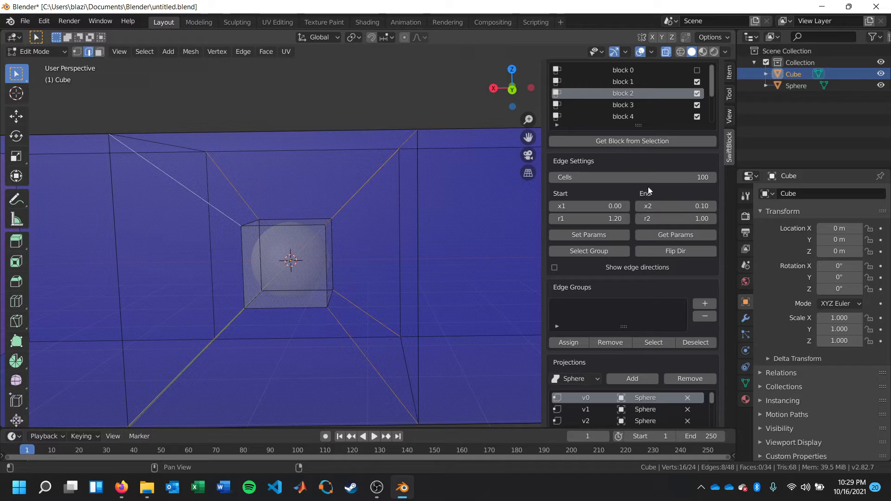
scroll(722, 246, down, 10)
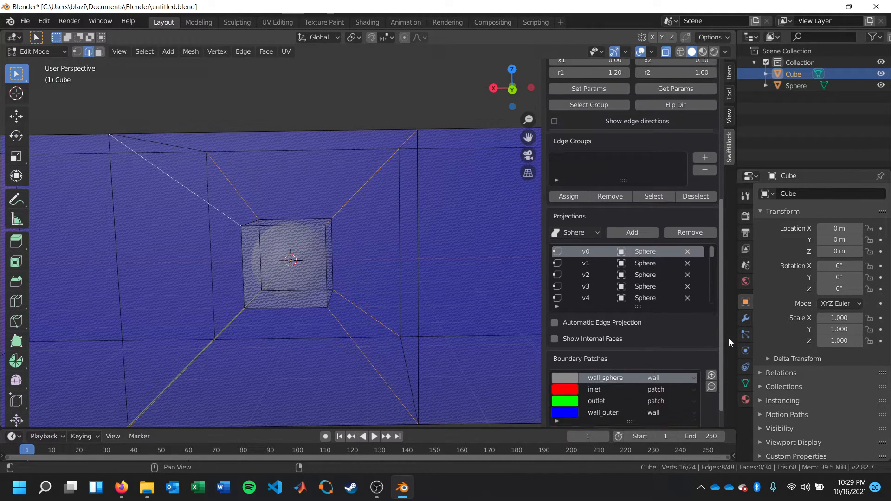
scroll(720, 342, up, 15)
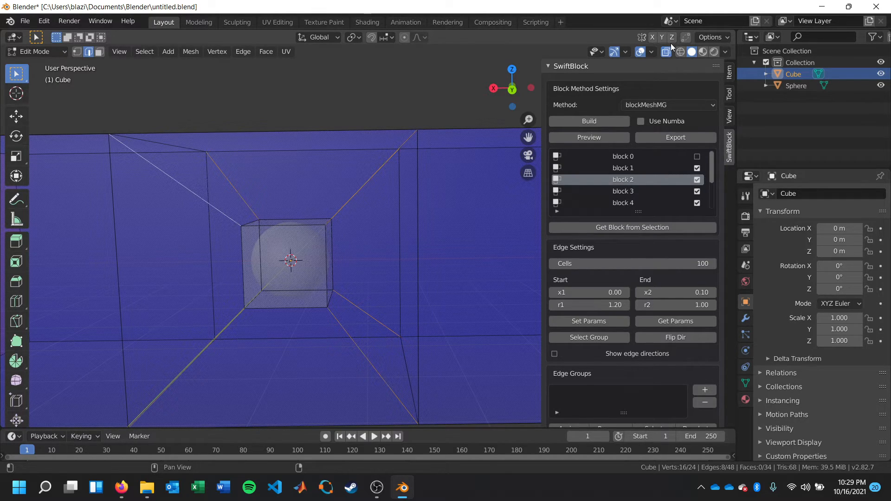
click(586, 137)
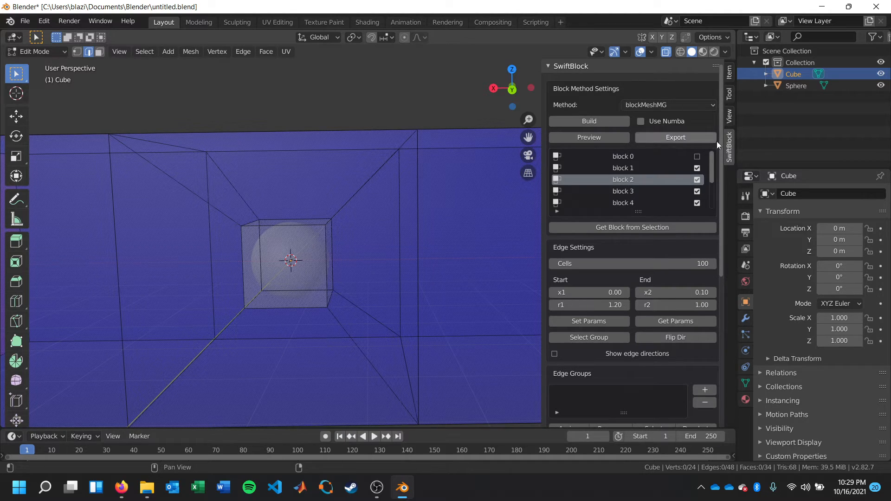
click(702, 138)
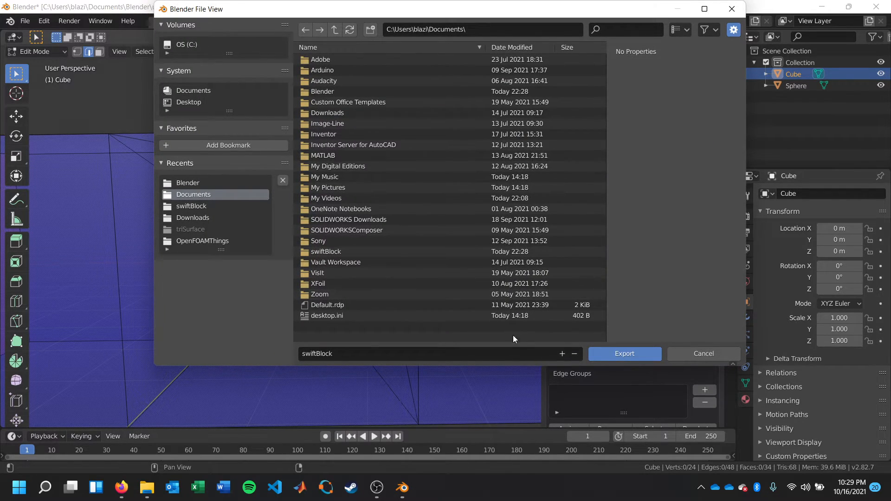
double_click(362, 251)
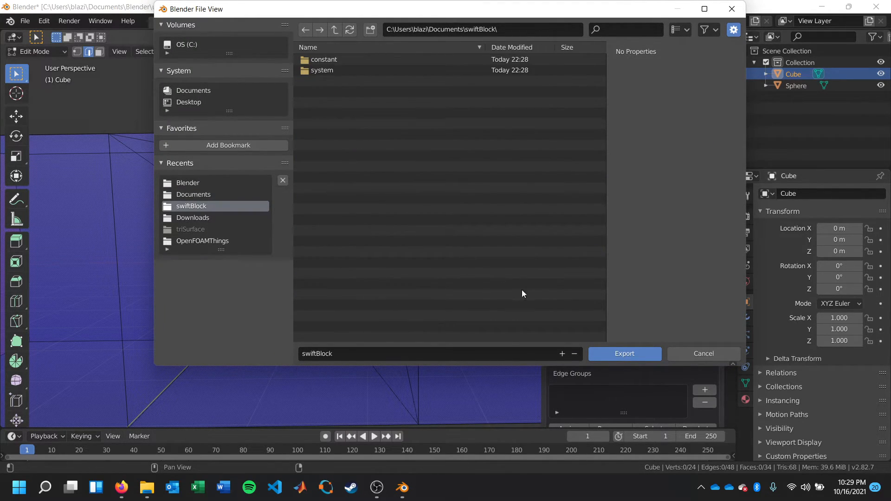
click(695, 355)
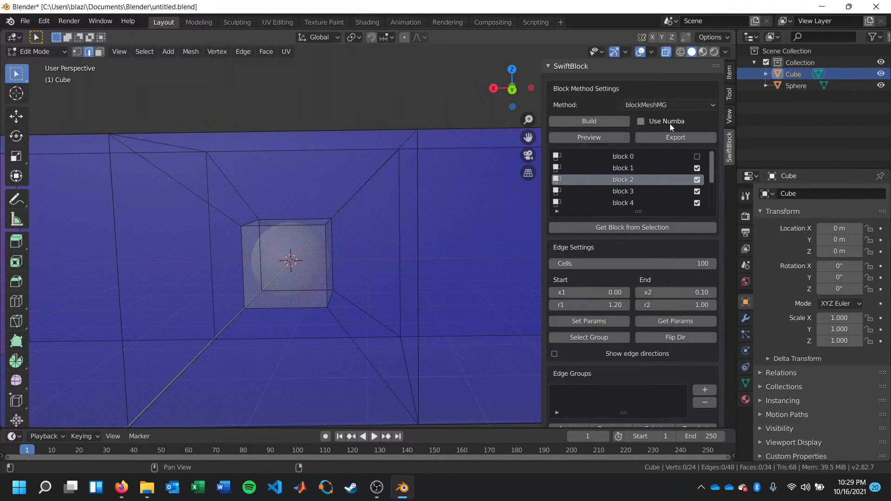
Step: Delete the old swiftBlock folder from Documents and export the block mesh there again as swiftBlock
click(666, 134)
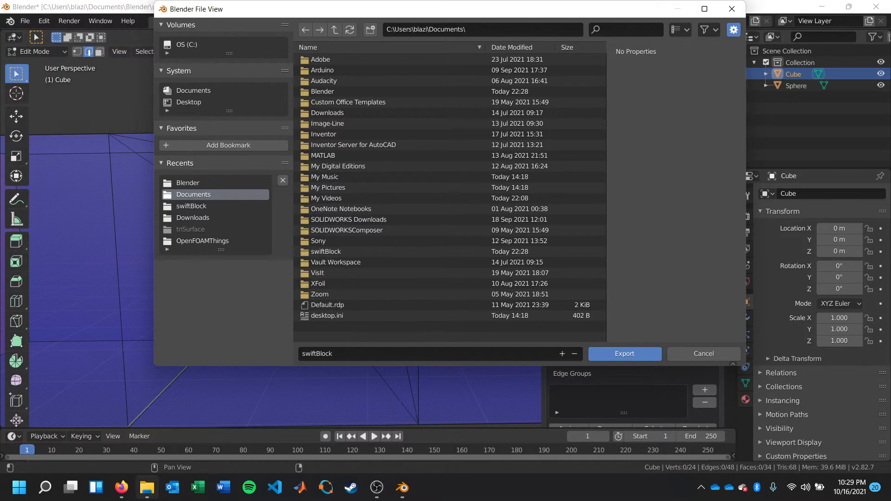
click(147, 487)
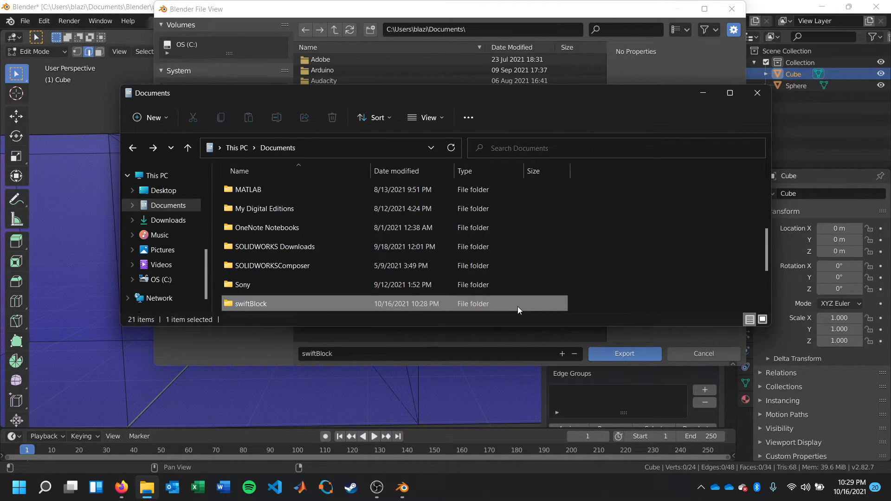
key(Delete)
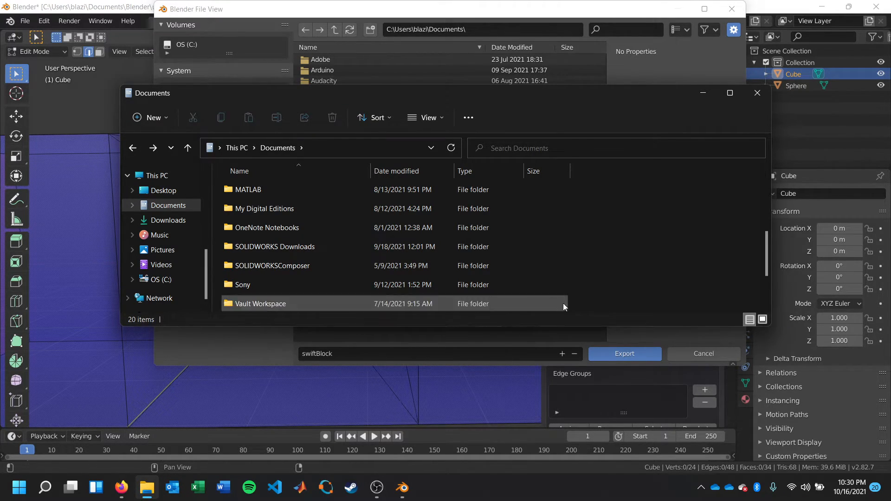
click(633, 344)
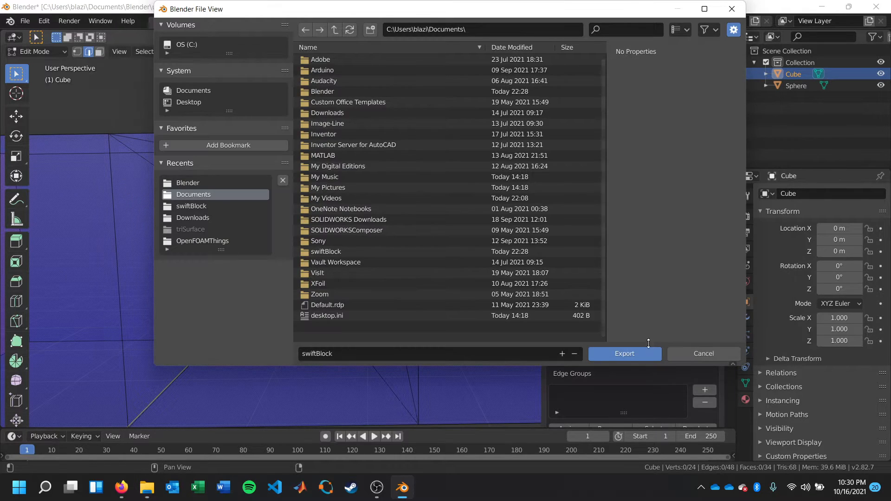
click(639, 355)
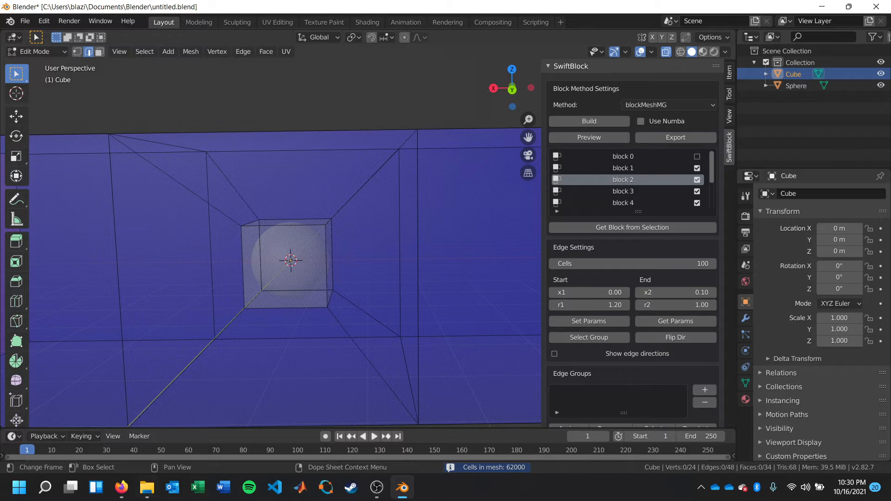
Step: Open an OpenFOAM terminal in the new swiftBlock folder under Documents and run blockMesh
click(146, 488)
scroll(592, 271, down, 3)
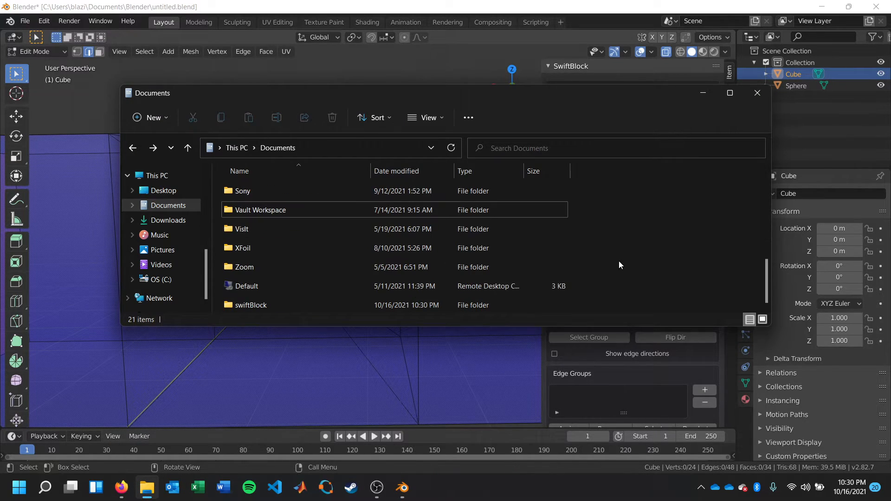
right_click(448, 305)
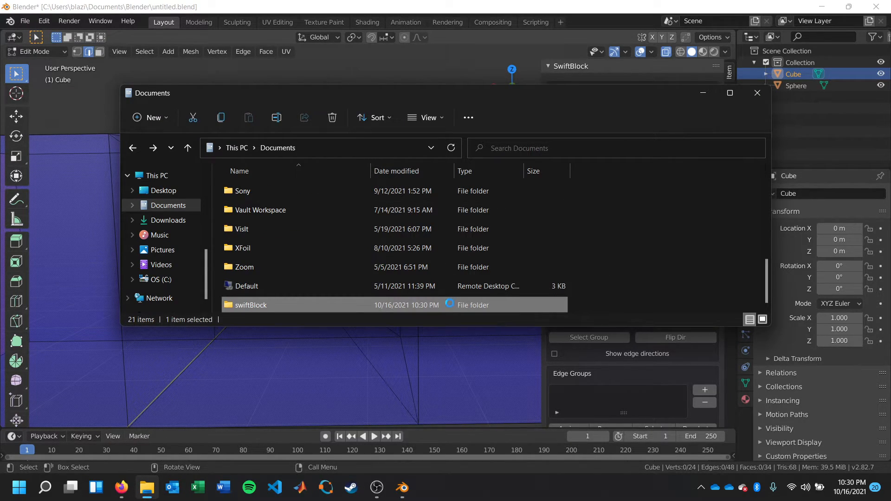
click(531, 256)
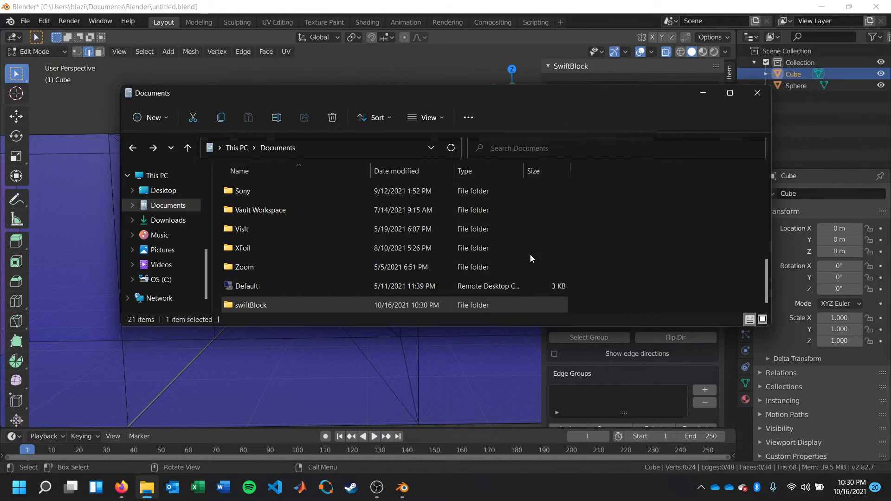
click(614, 59)
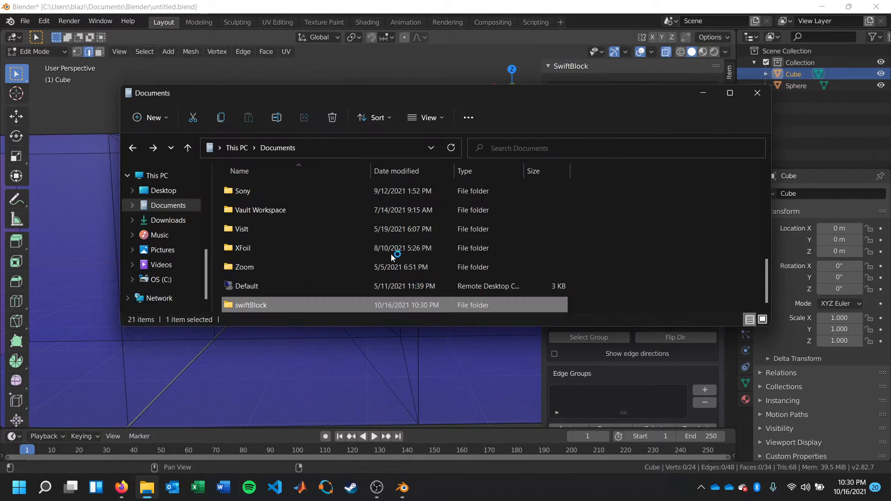
text(blockMesh)
key(Return)
Step: Open the case in ParaView with parafoam and load its internal mesh
text(paraf)
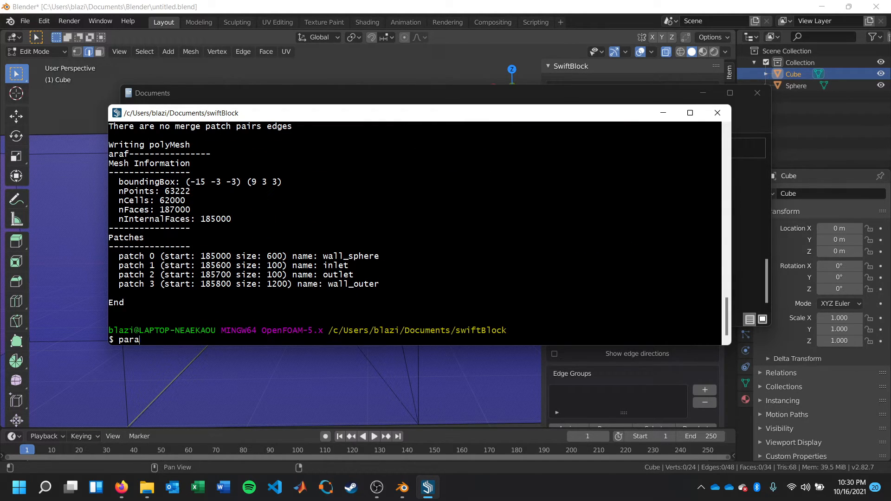
text(oam)
key(Return)
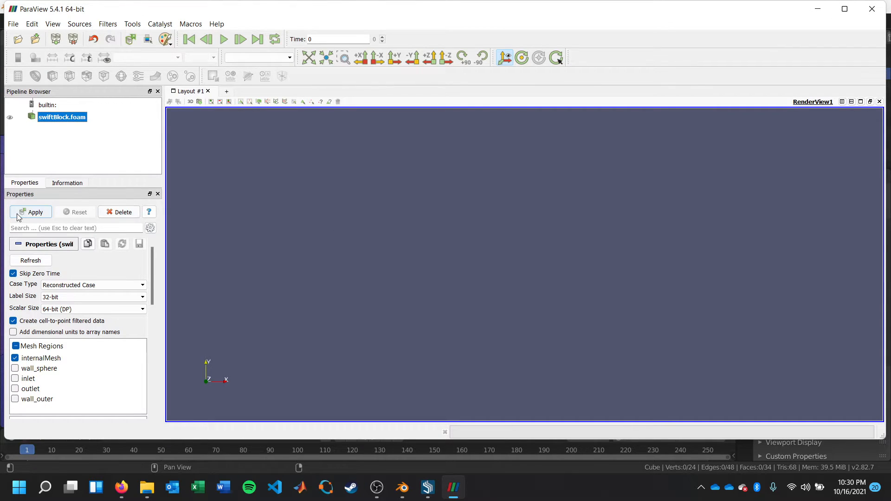
click(19, 214)
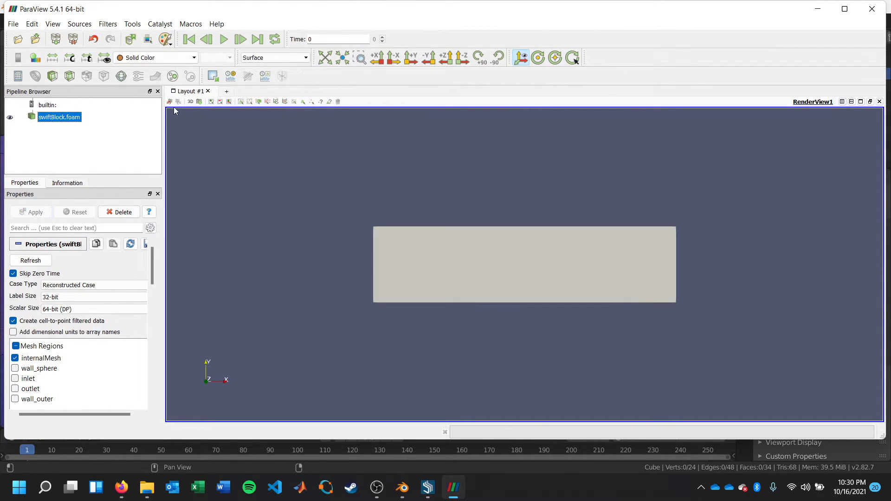
Step: Clip the mesh with a Z-normal plane and Inside Out enabled, and show it as Surface With Edges
click(53, 76)
click(44, 361)
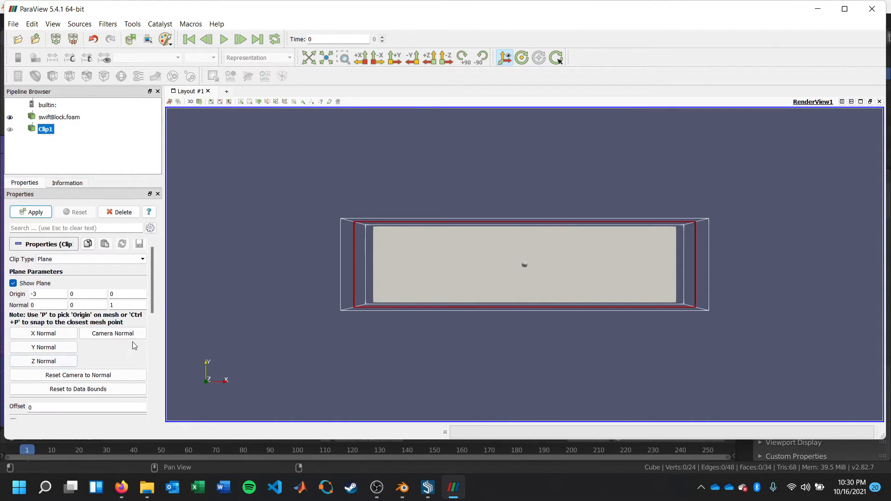
scroll(155, 285, down, 5)
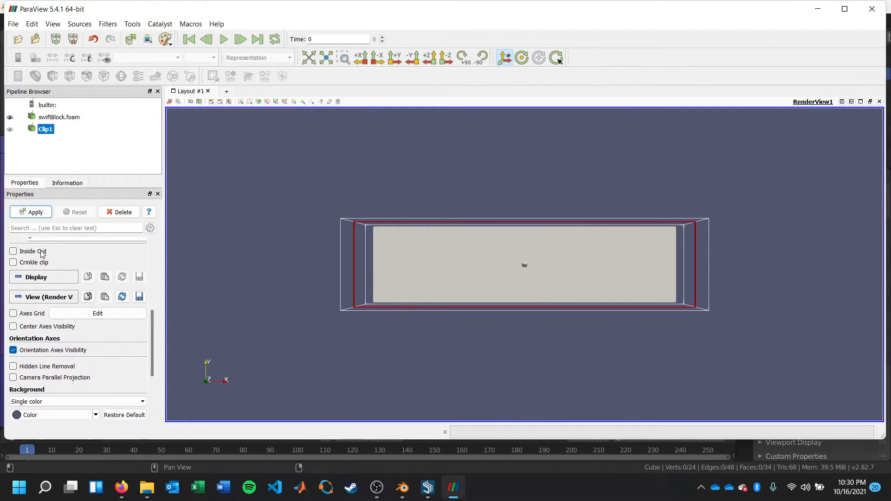
click(38, 214)
click(274, 57)
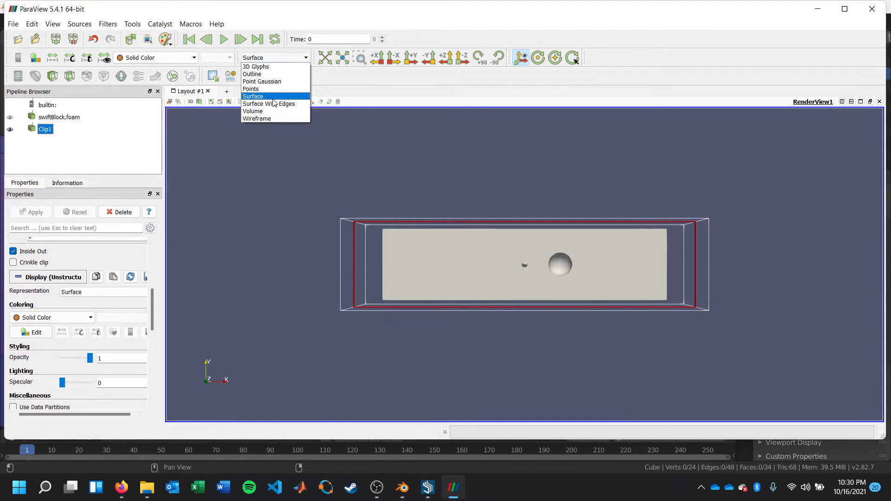
click(274, 103)
Step: Examine the cell grading around the sphere and the coarser cells in the neighbouring blocks of the clipped mesh
scroll(588, 319, up, 10)
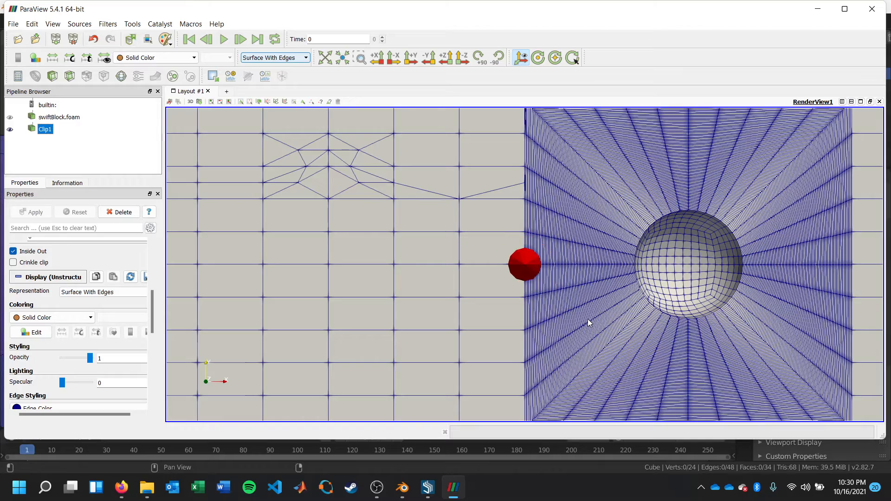
scroll(588, 319, down, 4)
middle_drag(664, 387, 552, 382)
scroll(552, 337, up, 3)
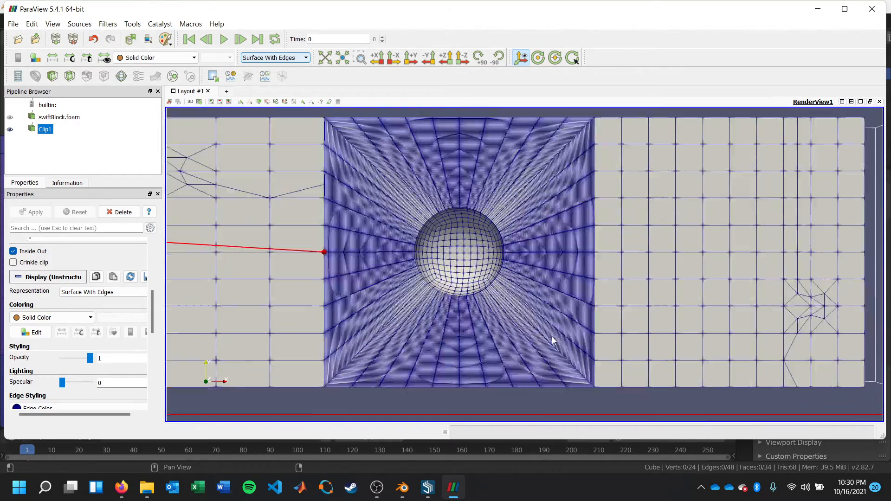
scroll(553, 324, up, 6)
scroll(553, 324, down, 8)
scroll(548, 360, up, 8)
scroll(550, 327, up, 2)
scroll(551, 325, down, 8)
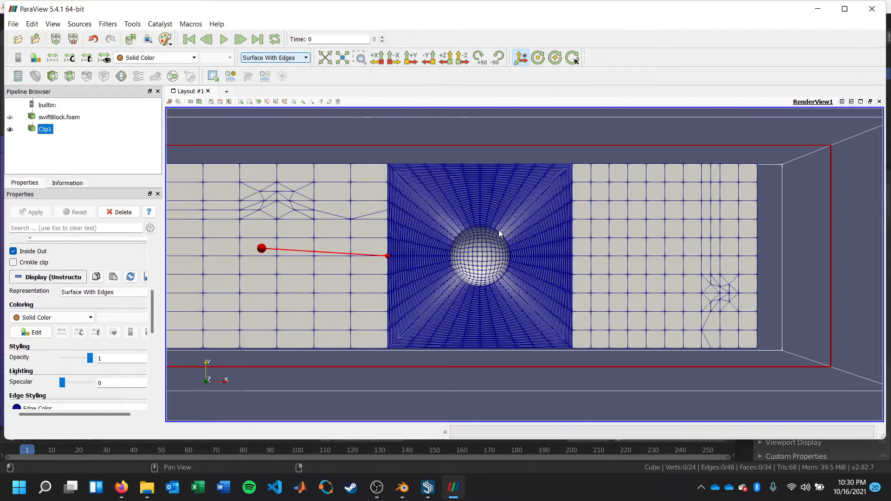
scroll(424, 145, down, 2)
scroll(469, 189, up, 7)
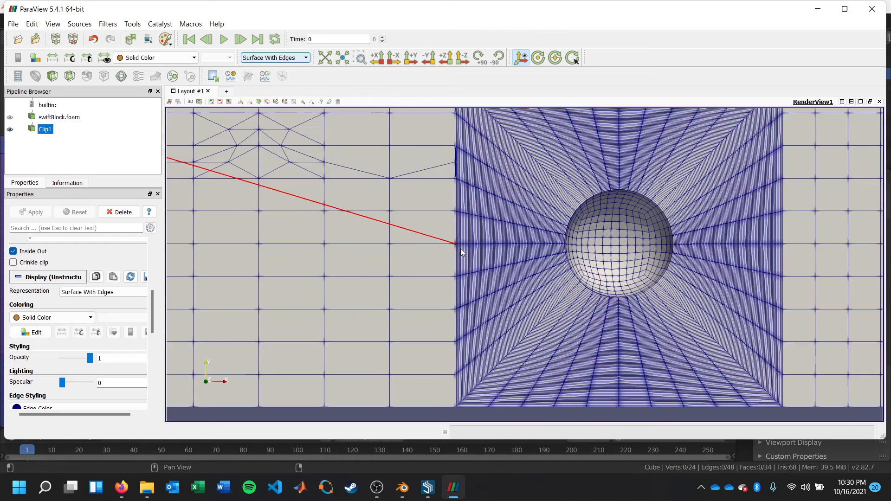
scroll(460, 248, down, 8)
scroll(516, 258, up, 3)
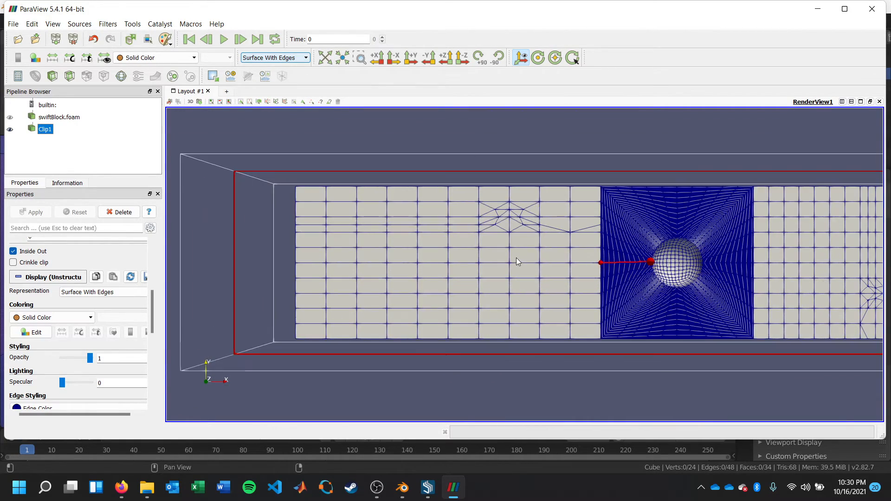
scroll(517, 259, up, 4)
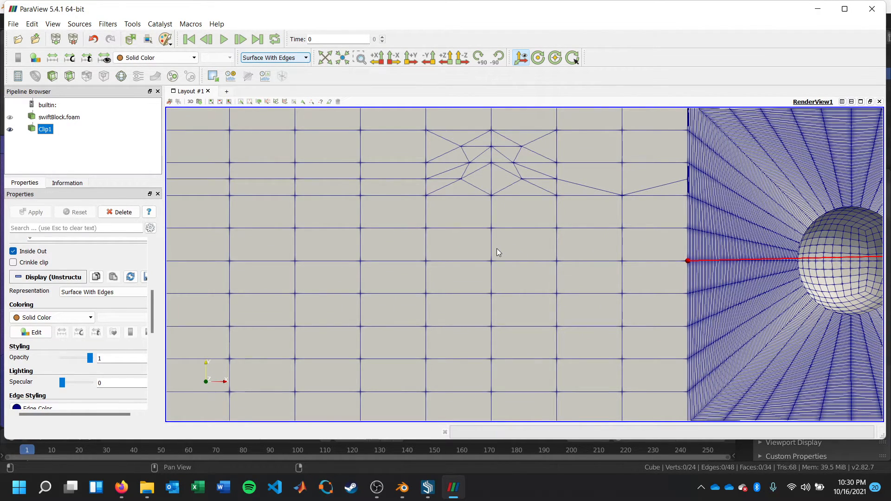
scroll(493, 193, down, 6)
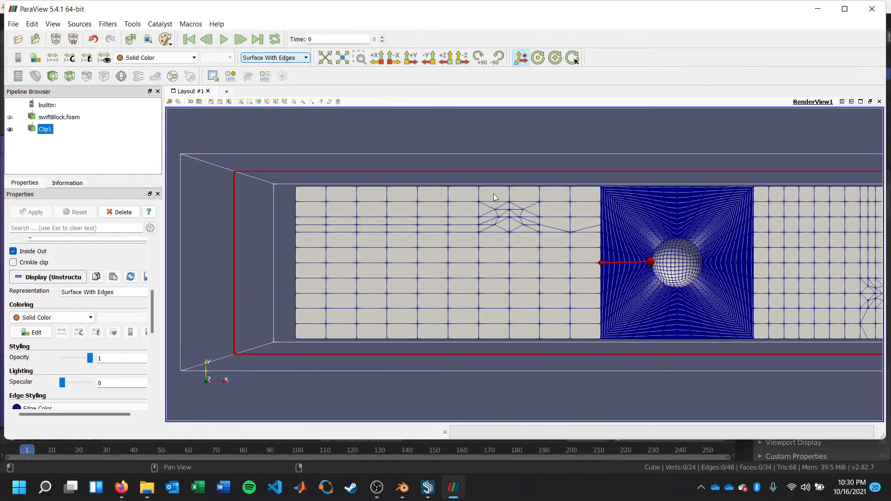
Step: Examine the cell size transitions where the sphere block meets its neighbouring blocks on both sides of the clipped mesh
scroll(639, 263, up, 5)
scroll(650, 256, up, 2)
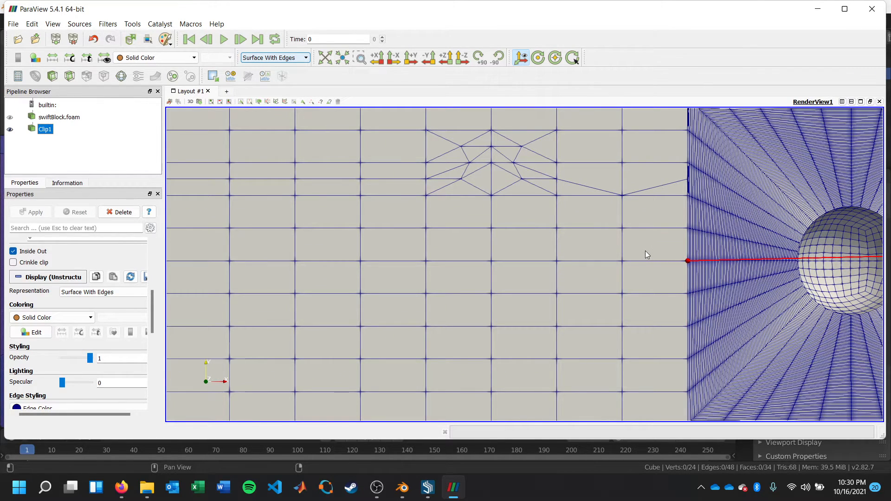
scroll(631, 248, down, 5)
middle_drag(637, 140, 456, 129)
scroll(608, 241, up, 5)
middle_drag(608, 240, 614, 240)
scroll(591, 331, down, 1)
scroll(591, 330, down, 4)
middle_drag(755, 277, 648, 277)
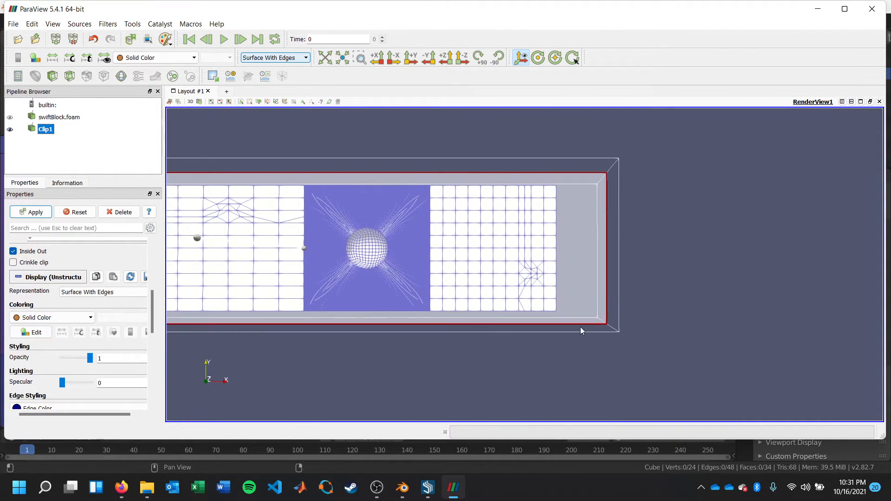
Step: Open a blueCFD-Core terminal in the flowOverSphere folder under Documents > Blender and run parafoam to view that case
click(146, 487)
scroll(352, 262, up, 5)
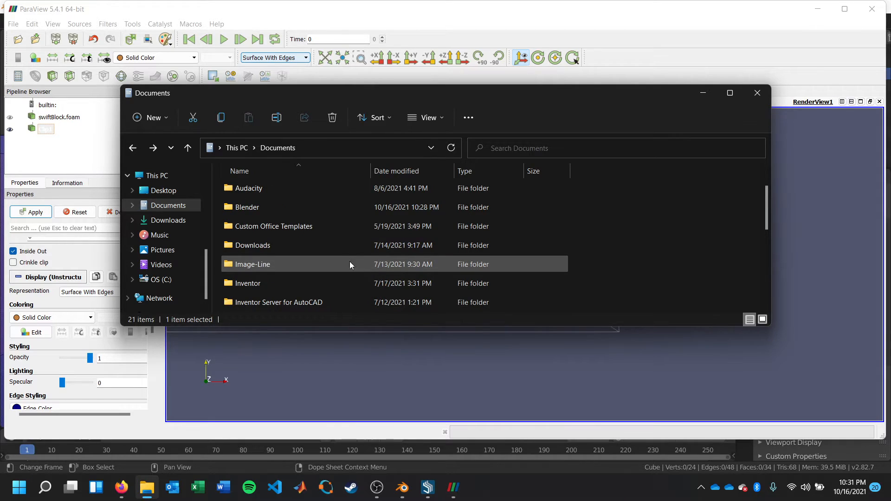
double_click(282, 209)
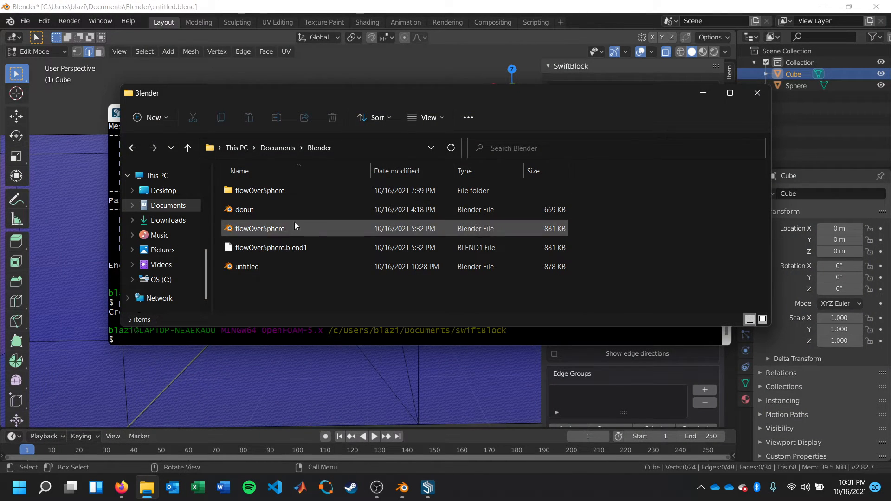
right_click(263, 190)
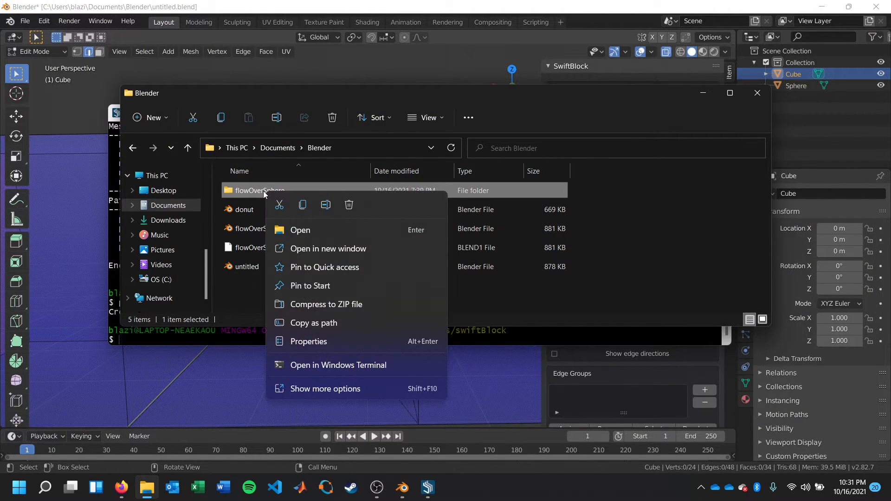
click(343, 389)
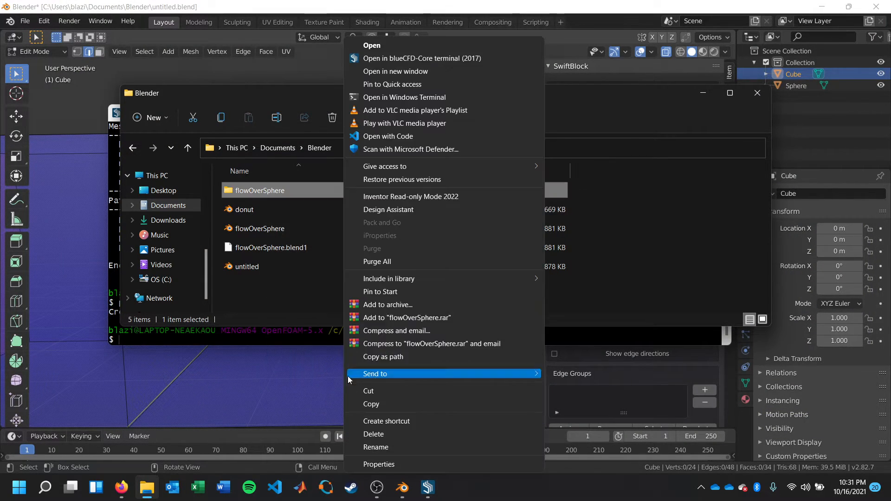
click(454, 58)
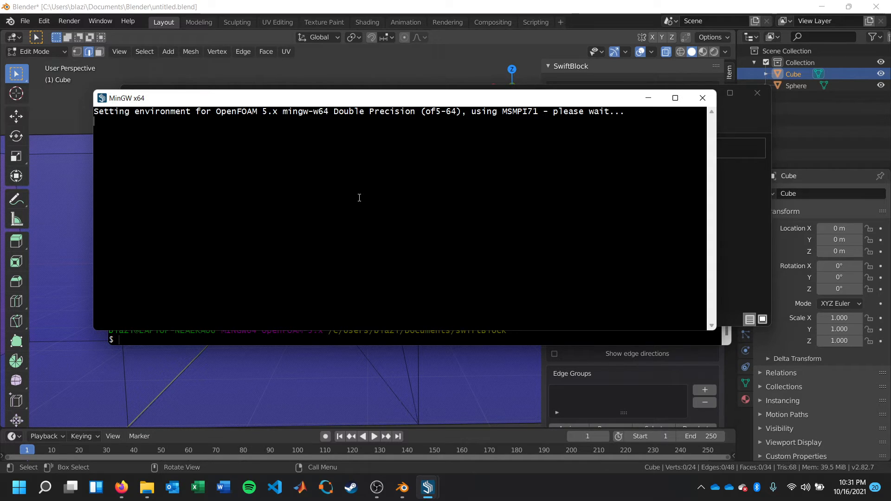
text(parafoam)
key(Return)
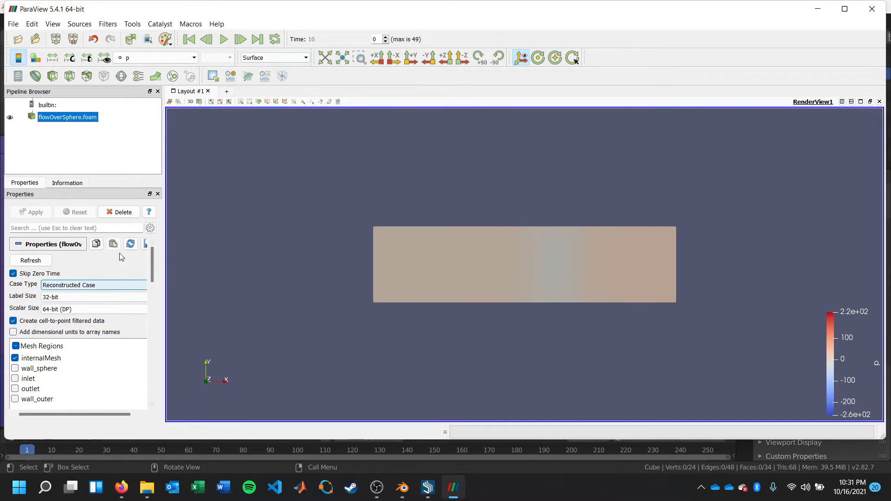
Step: Clip the flowOverSphere mesh with a Z-normal plane and Inside Out enabled, and show it as Surface With Edges
click(53, 76)
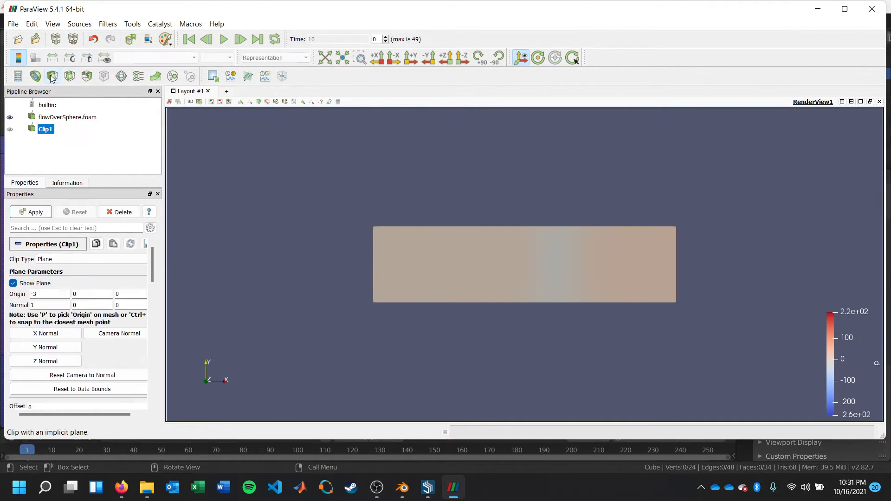
click(43, 361)
scroll(52, 334, down, 5)
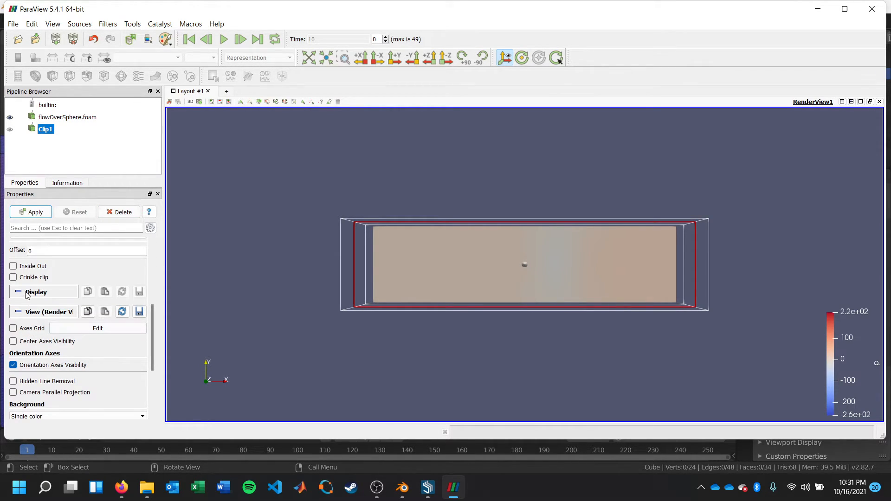
click(31, 212)
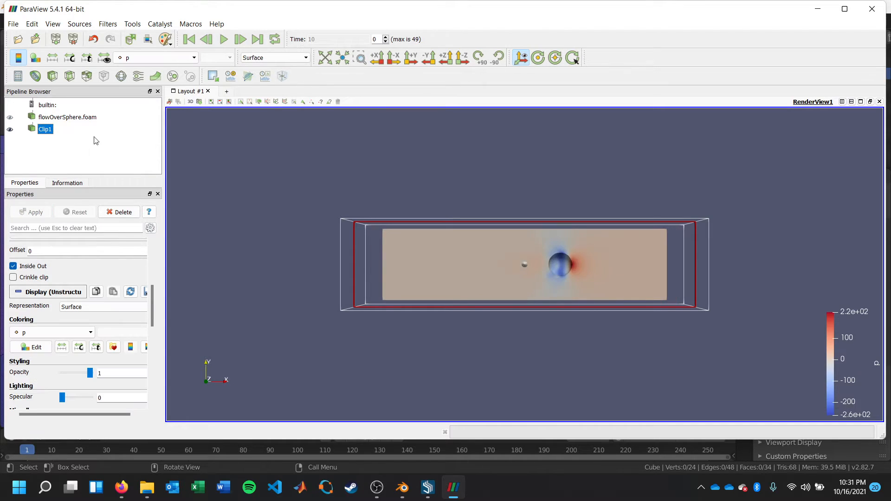
click(274, 58)
click(275, 103)
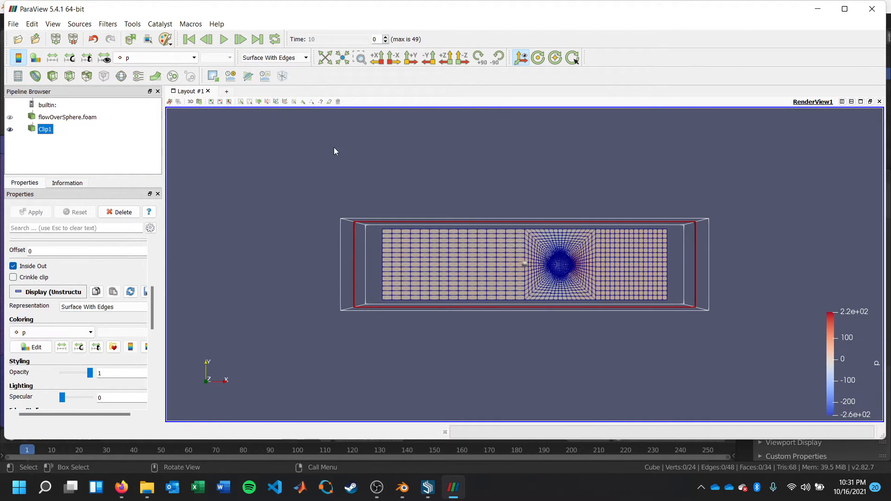
Step: Examine the cell grading around the sphere and across the block boundaries of the flowOverSphere mesh, then close ParaView and return to Blender
scroll(536, 308, up, 15)
scroll(537, 306, down, 6)
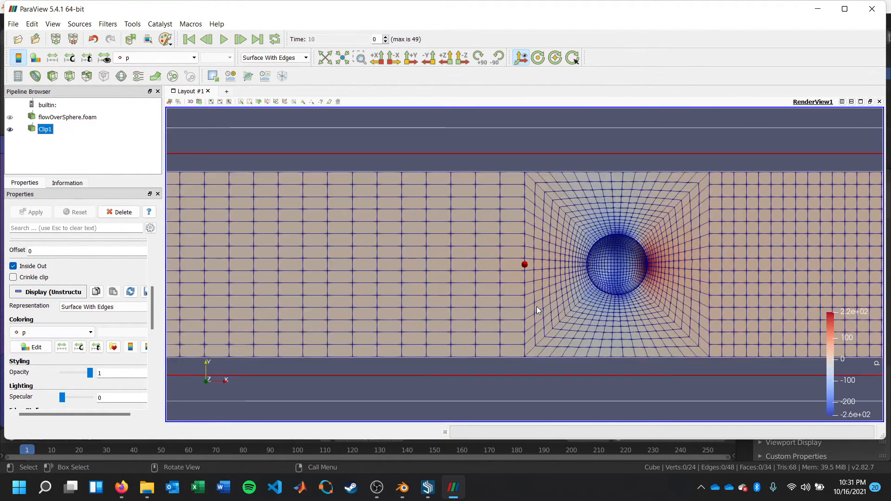
middle_drag(615, 327, 497, 314)
scroll(488, 247, up, 3)
scroll(404, 214, up, 4)
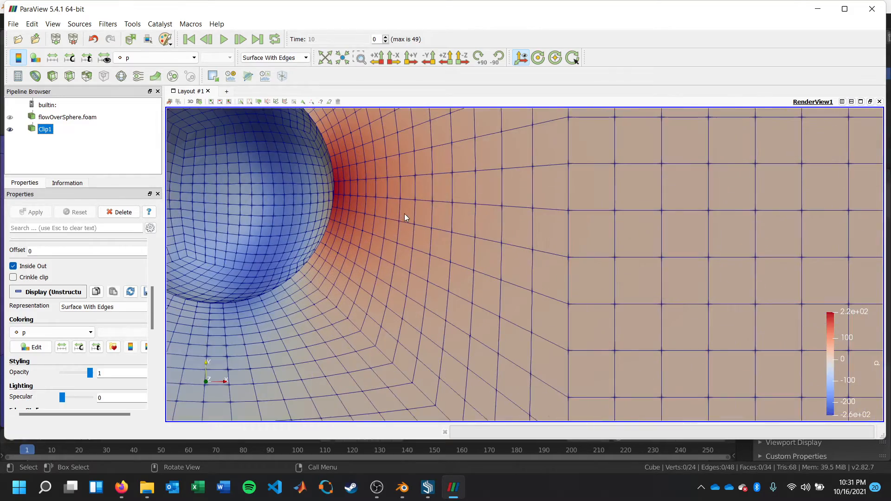
scroll(330, 215, down, 6)
scroll(459, 366, up, 5)
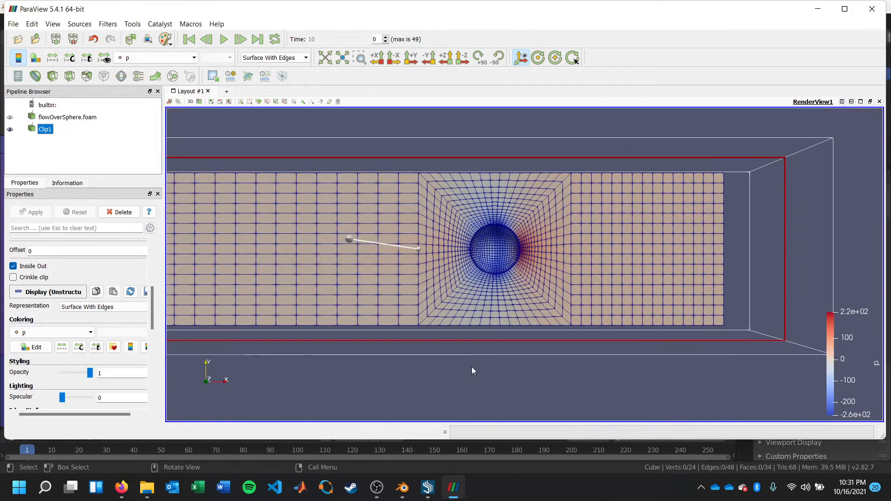
scroll(547, 232, down, 4)
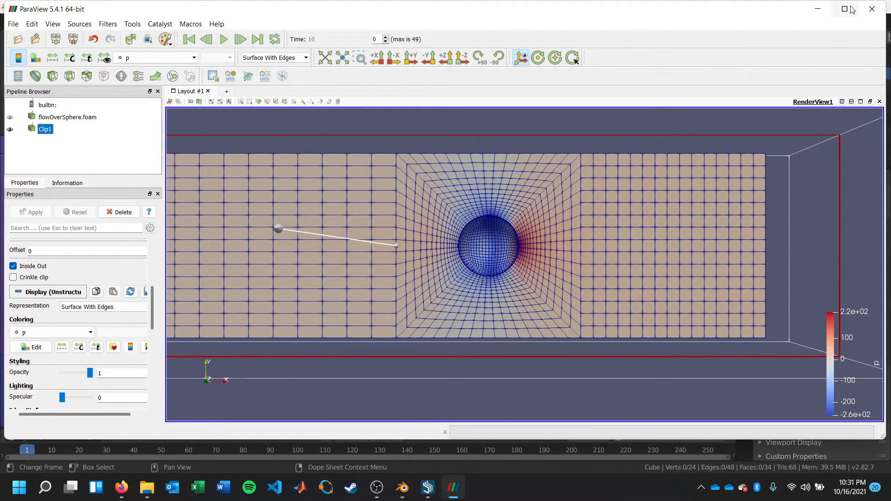
scroll(814, 194, down, 2)
scroll(698, 208, up, 6)
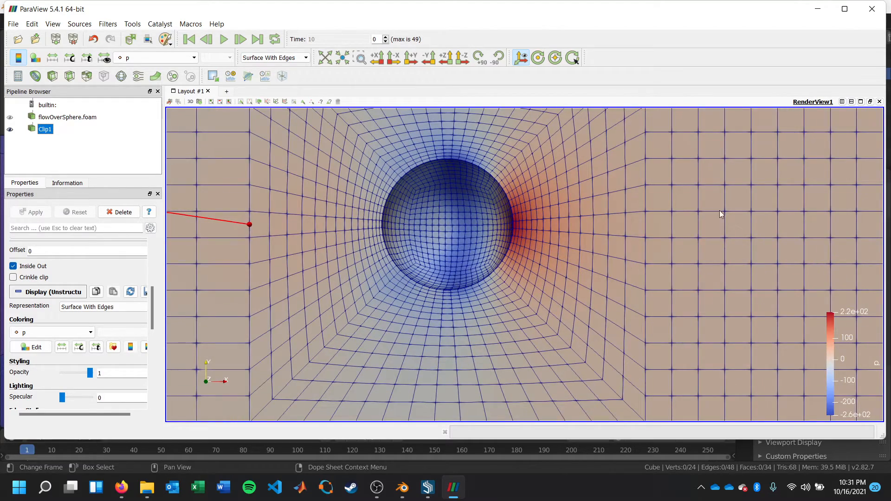
scroll(768, 216, down, 4)
click(871, 9)
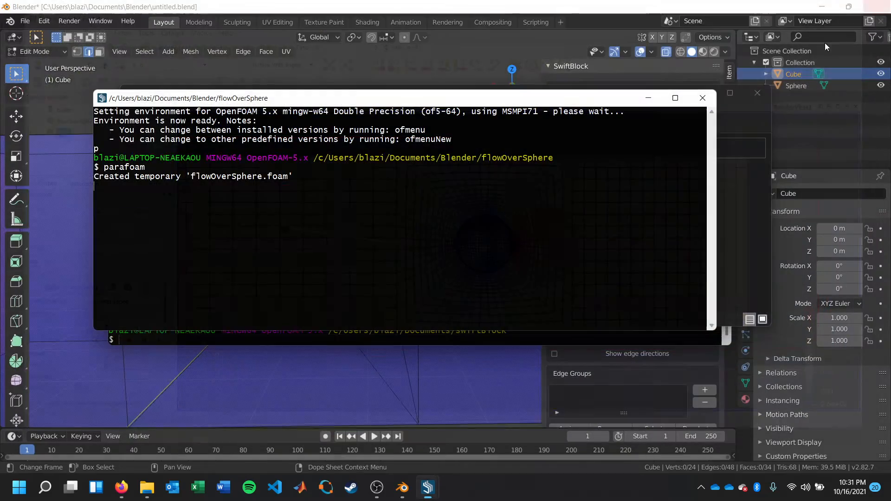
click(450, 68)
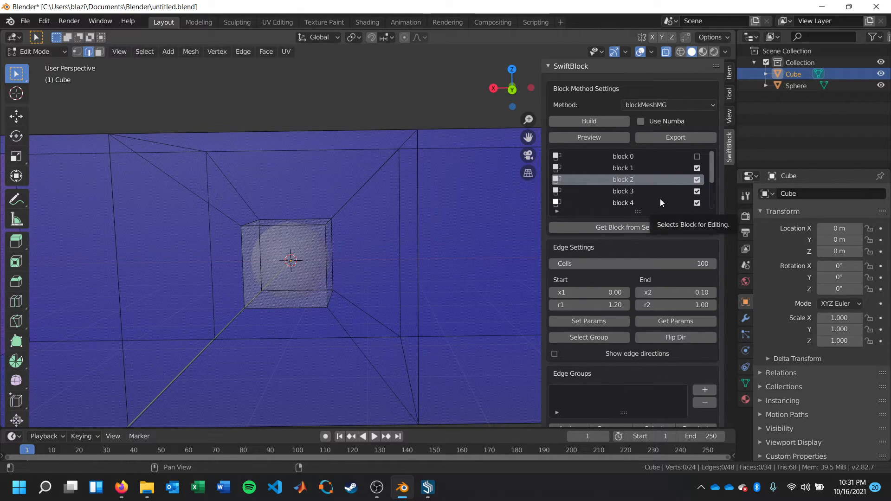
Step: Open the blockMeshDict file from the system folder of the swiftBlock case in Notepad2
click(146, 488)
key(alt+Left)
scroll(362, 233, down, 5)
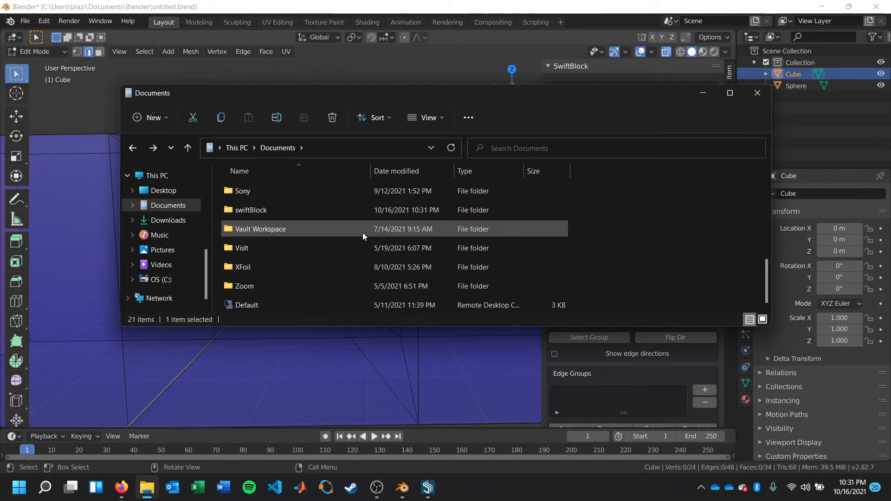
double_click(272, 204)
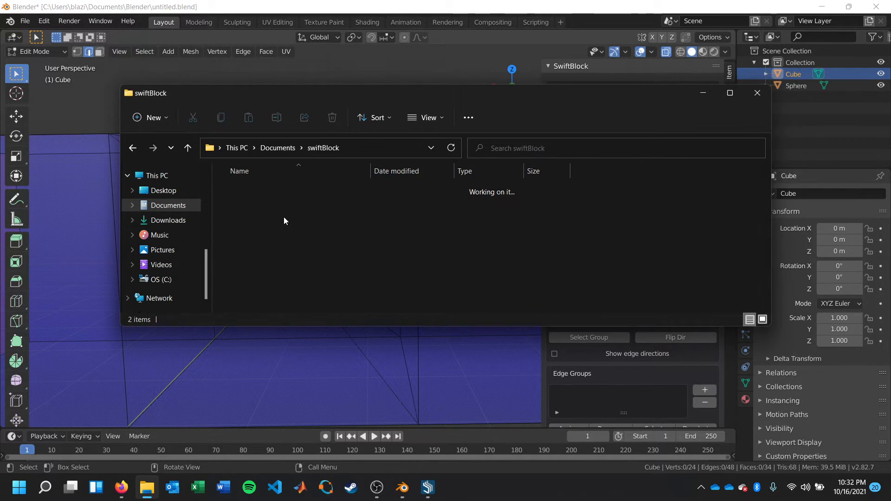
double_click(271, 210)
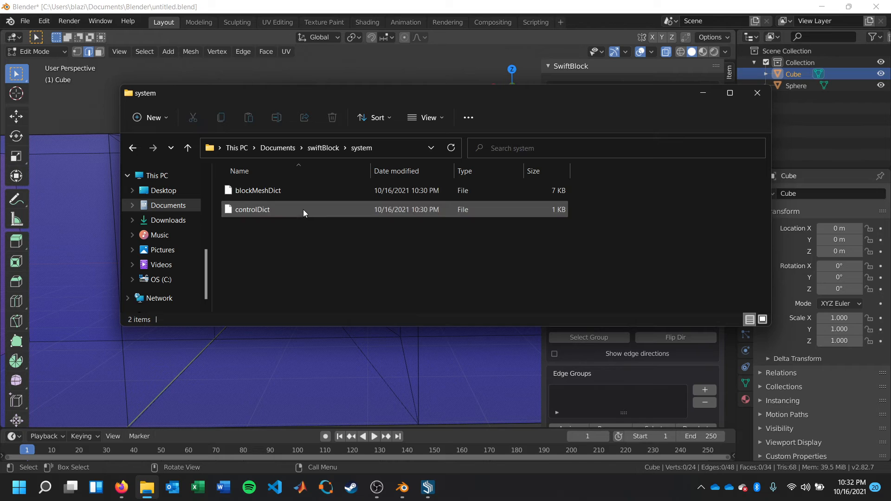
click(283, 192)
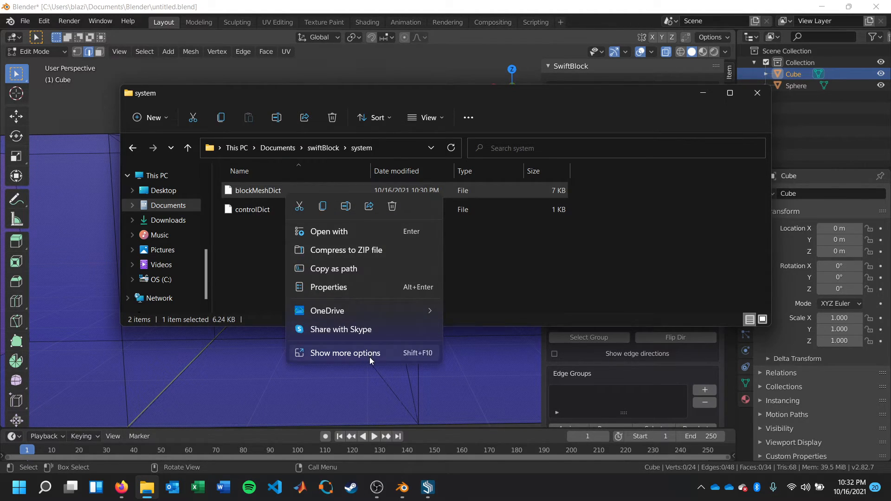
click(369, 354)
click(430, 105)
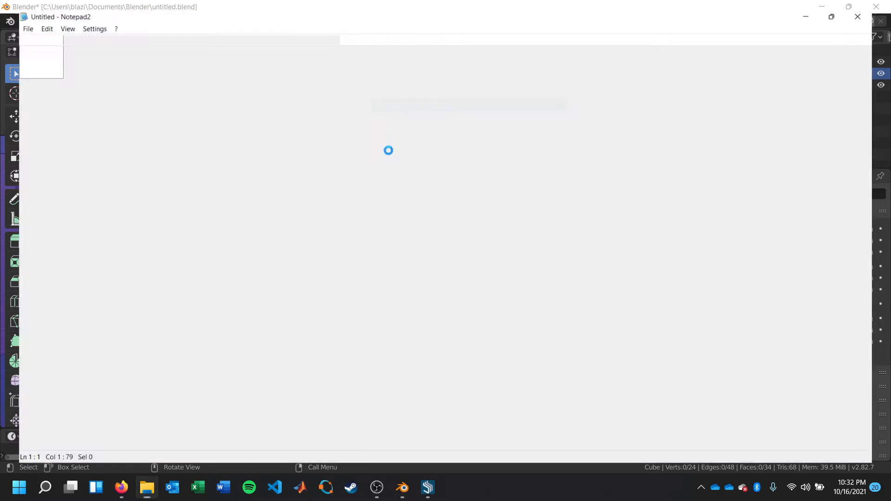
Step: Review the cell counts and edge grading of each block in blockMeshDict
scroll(262, 249, down, 13)
scroll(262, 249, down, 7)
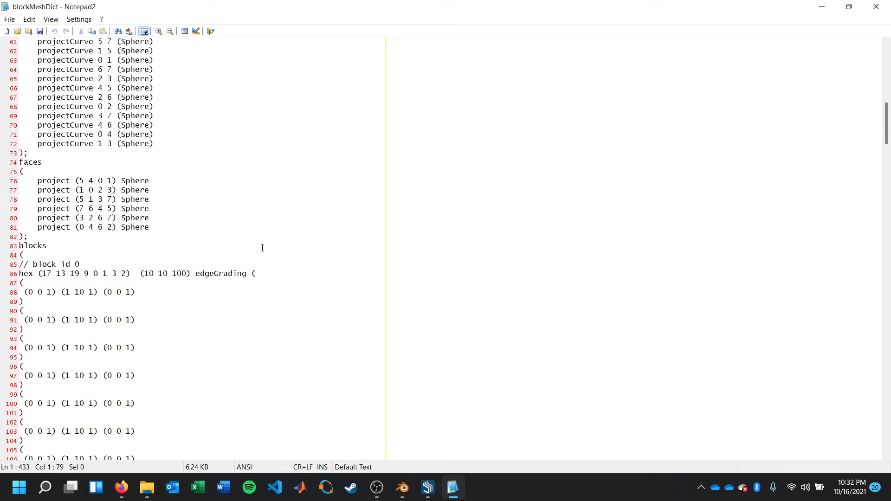
scroll(243, 250, down, 6)
scroll(170, 118, down, 12)
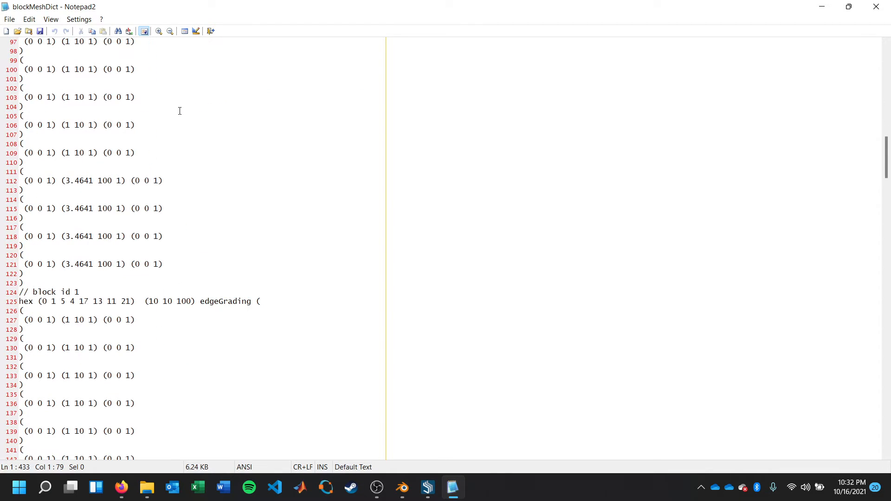
scroll(162, 132, down, 20)
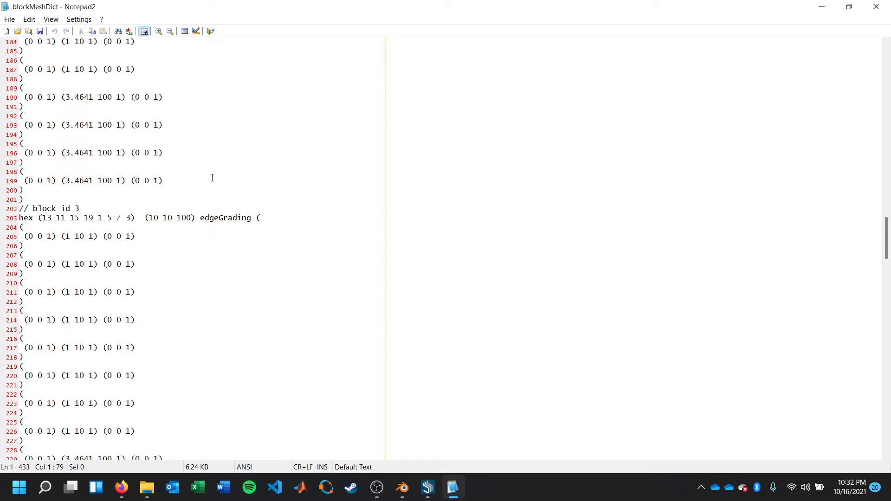
scroll(209, 181, down, 11)
scroll(208, 186, down, 14)
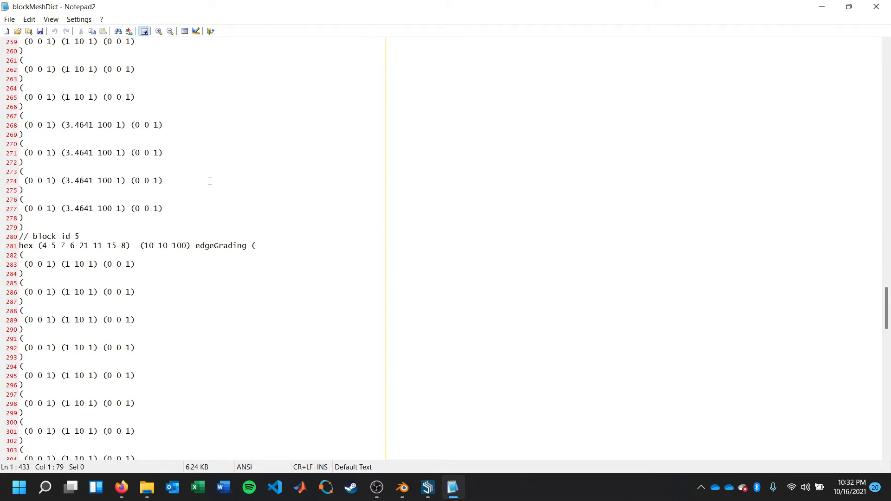
scroll(210, 181, down, 12)
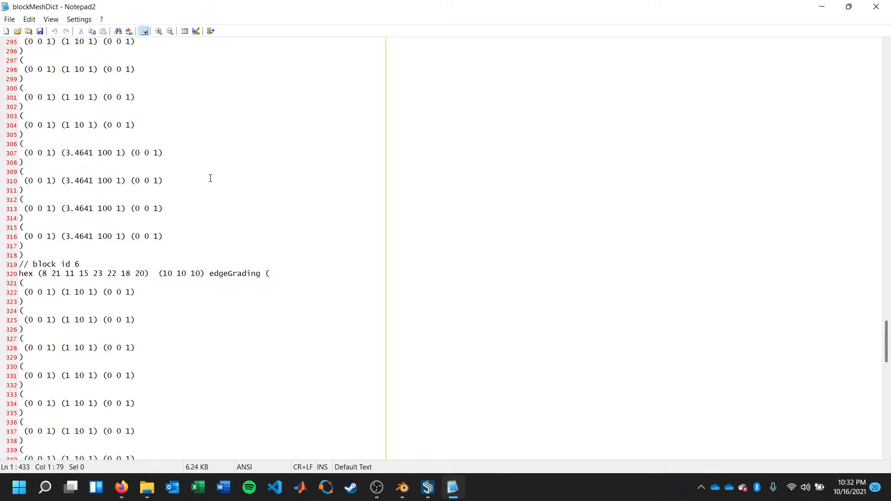
Step: Replace every "10 10 " cell count in blockMeshDict with "15 15", matching case
key(ctrl+f)
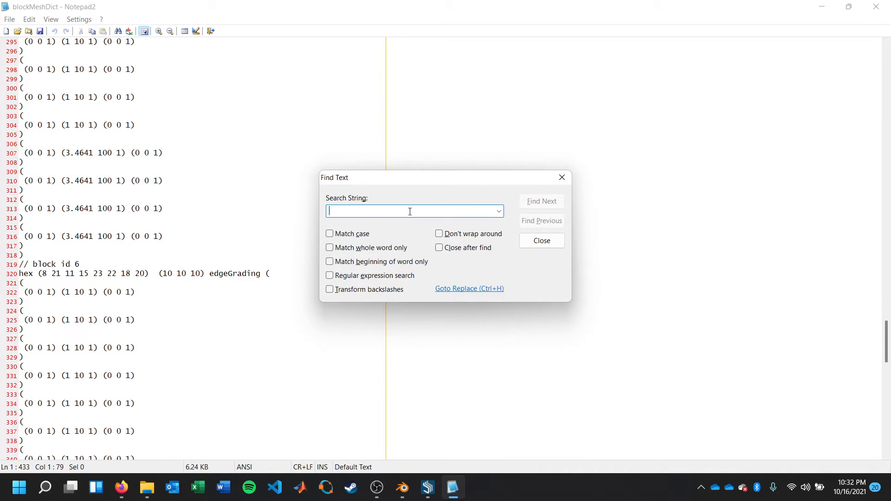
text(15 15)
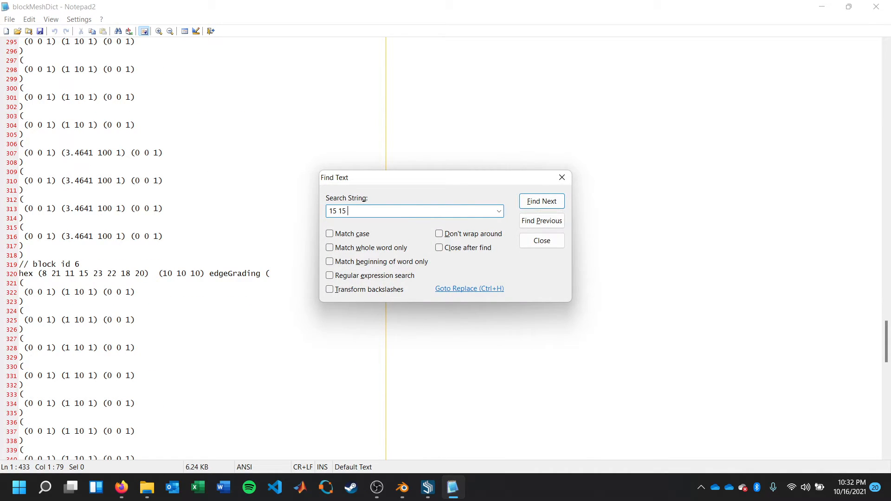
click(356, 236)
click(478, 287)
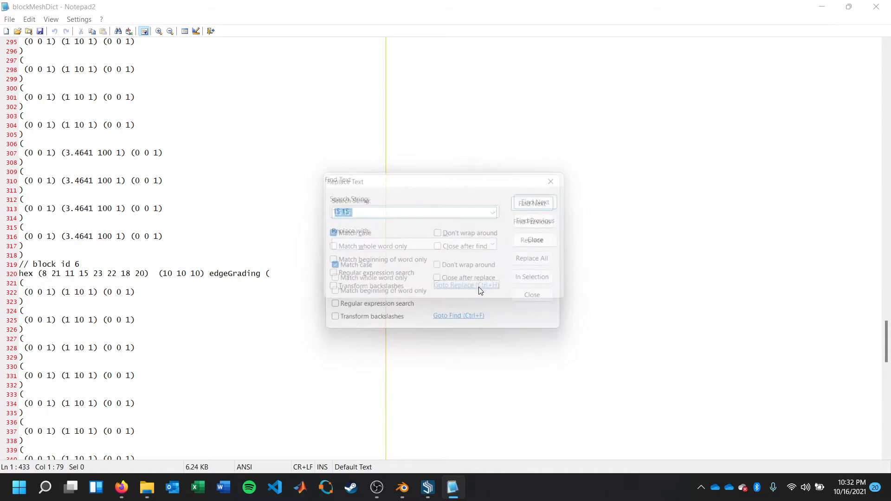
click(402, 244)
click(366, 209)
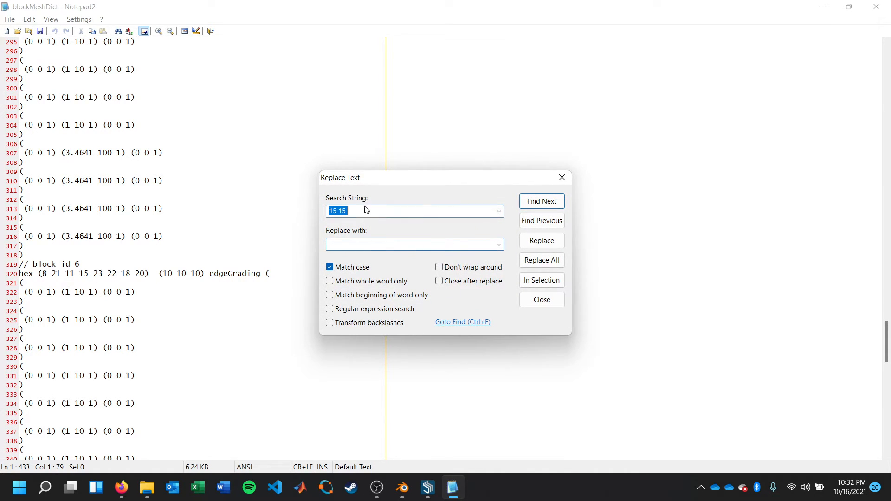
text(1)
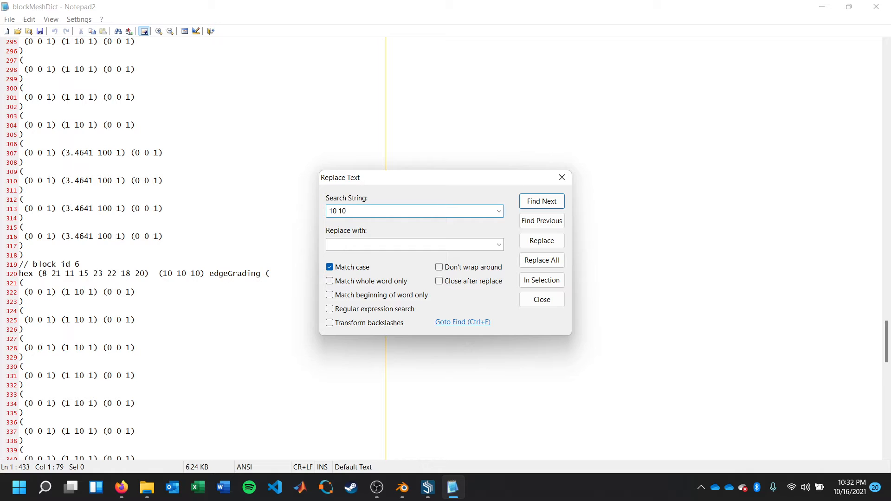
text(15 15)
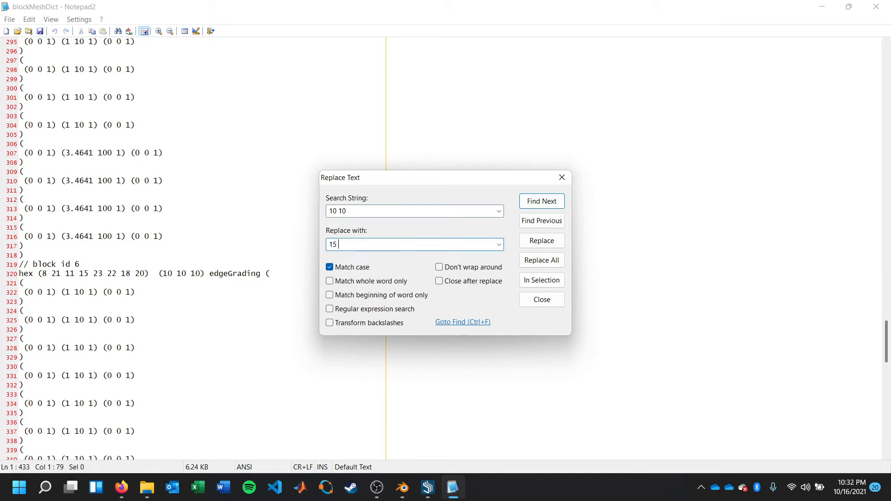
click(556, 261)
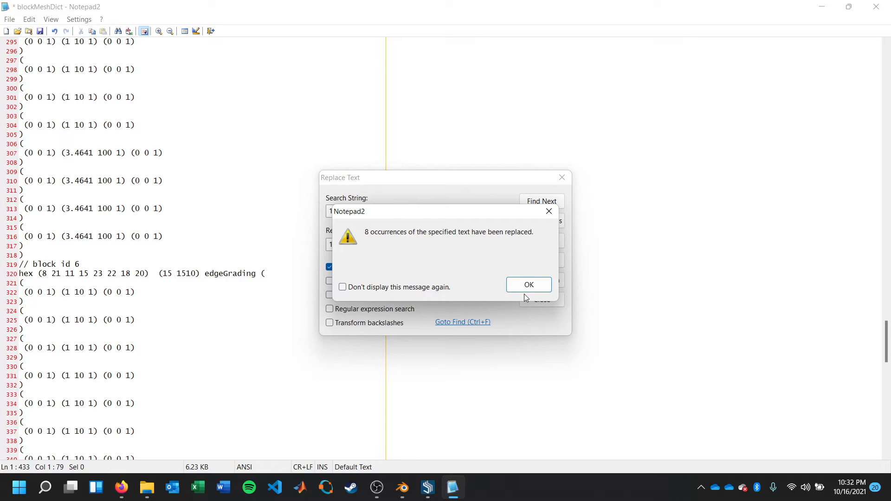
click(548, 212)
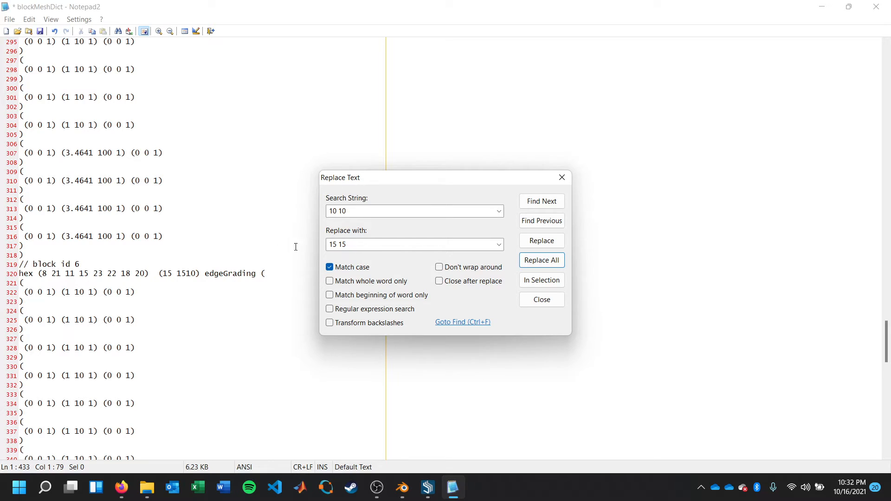
Step: Restore the space before the third cell count by replacing every "15 15" with "15 15 " including a trailing space
scroll(175, 254, up, 10)
click(404, 212)
click(404, 212)
click(351, 243)
click(358, 240)
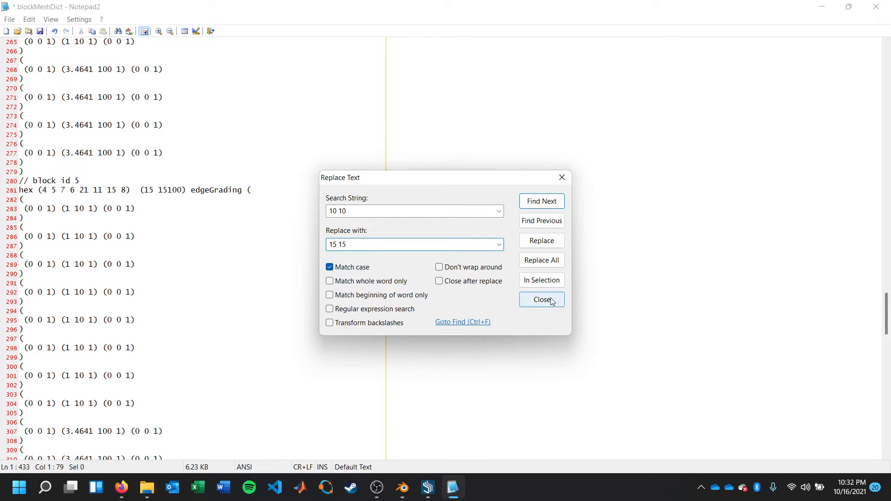
click(384, 210)
text(1)
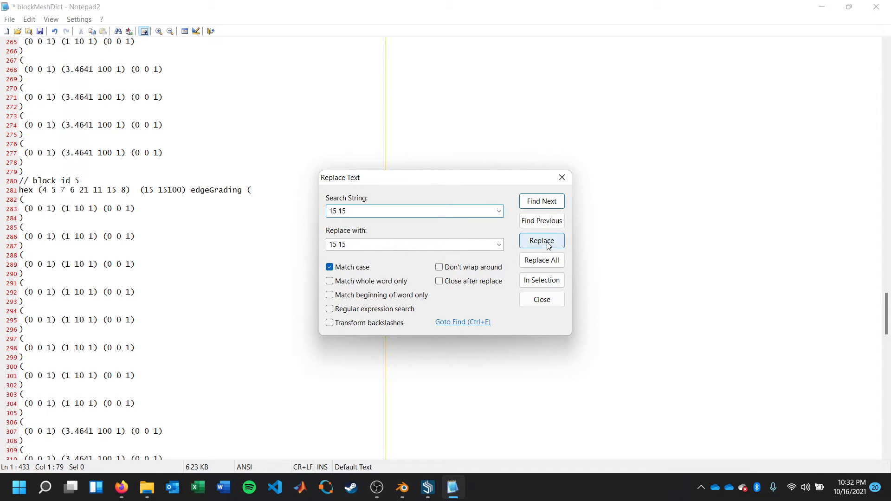
click(547, 260)
click(527, 285)
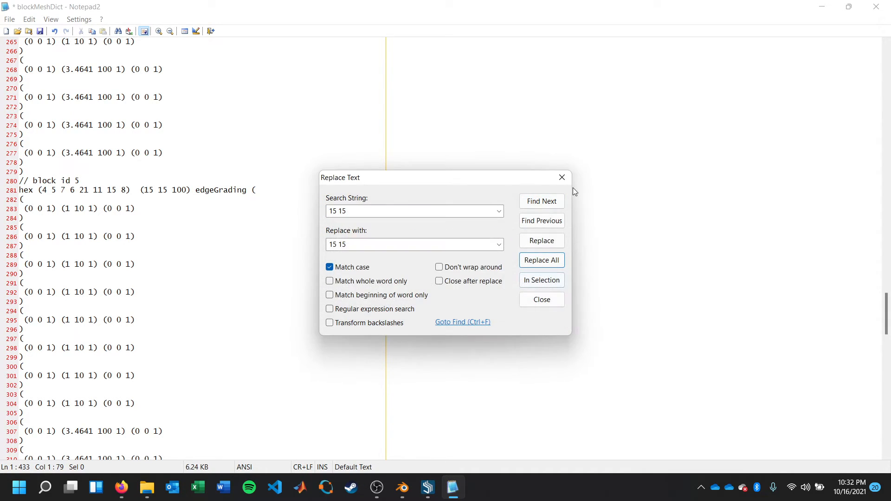
click(561, 177)
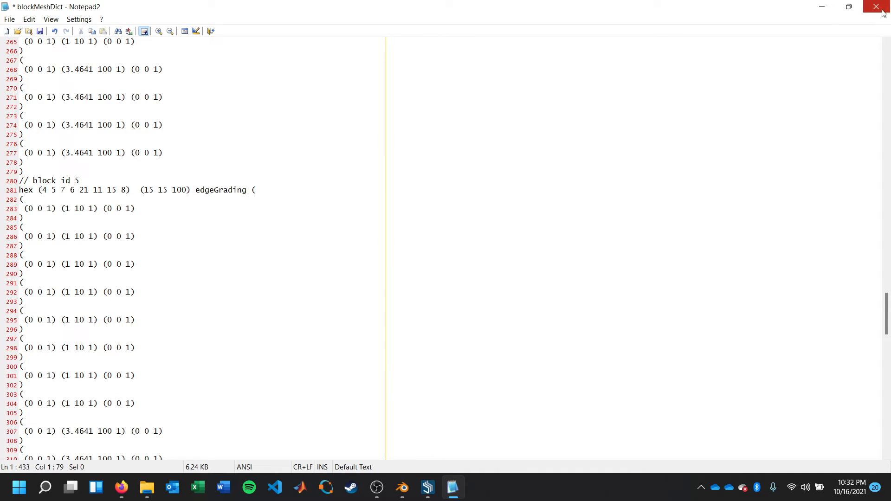
Step: Check the replaced cell counts in the block definitions, then save the changes and close blockMeshDict
scroll(402, 221, down, 20)
scroll(399, 219, up, 20)
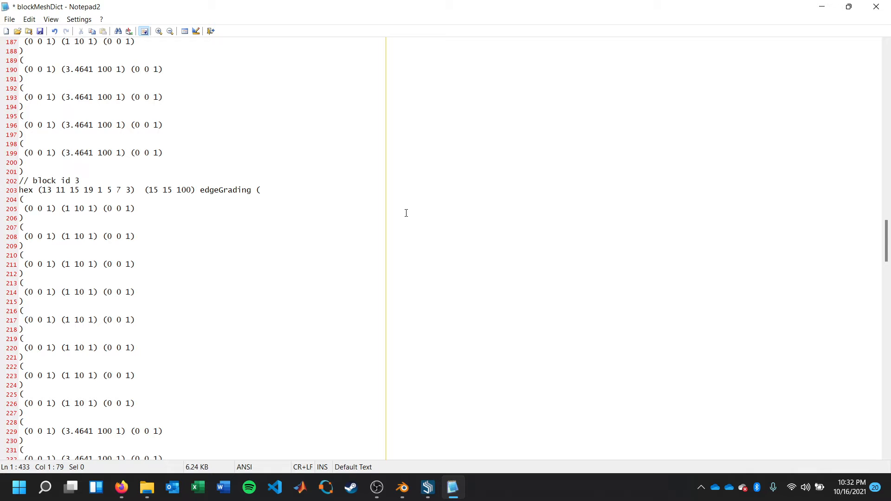
scroll(406, 213, up, 14)
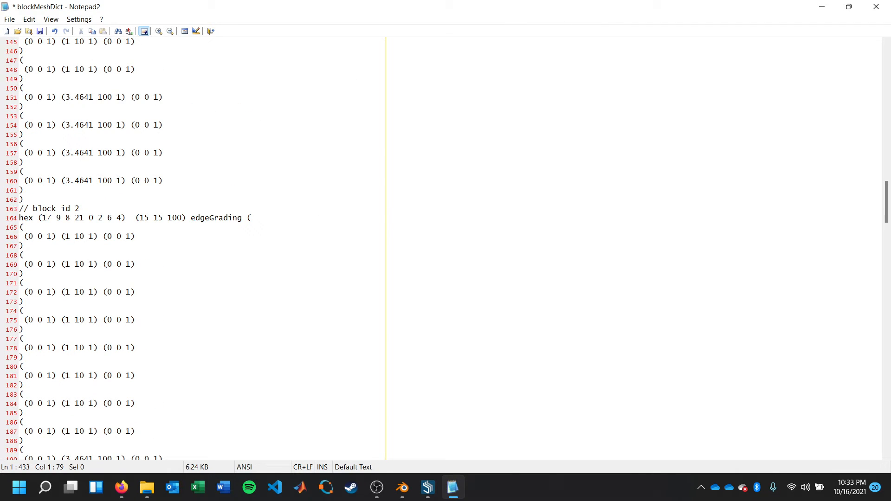
click(876, 7)
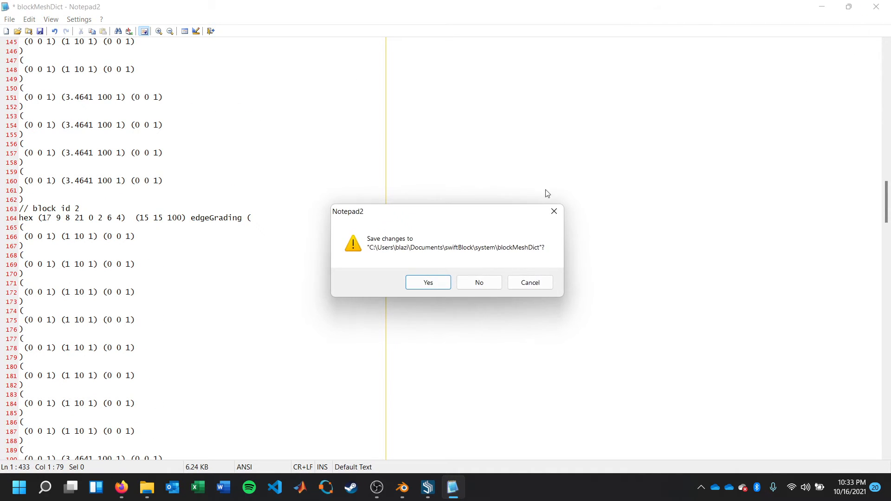
click(435, 284)
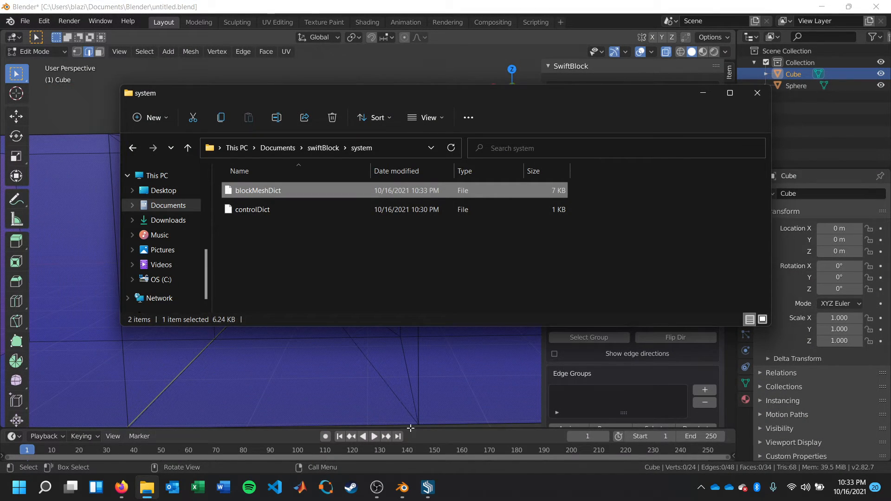
Step: Switch to the OpenFOAM terminal of the swiftBlock case and run blockMesh
mouse_move(427, 487)
mouse_move(467, 438)
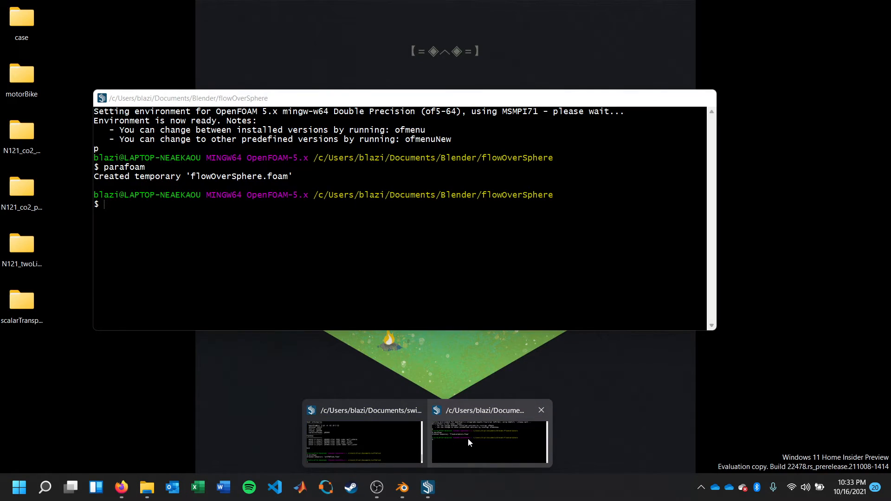
click(377, 441)
text(blockMesh)
key(Return)
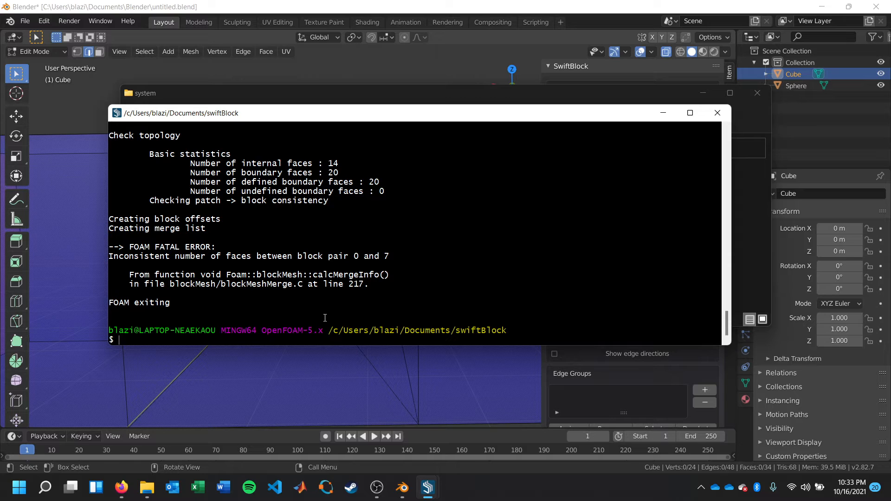
Step: Reopen the blockMeshDict file from the swiftBlock system folder in Notepad2
click(147, 488)
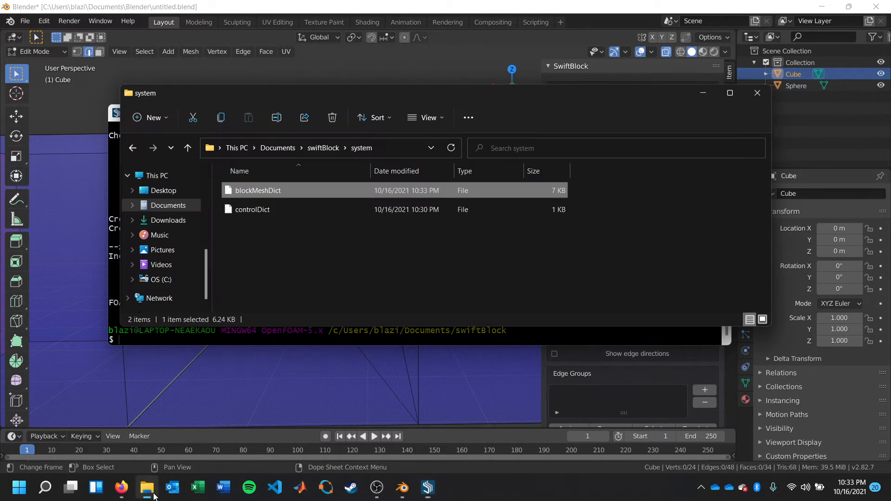
right_click(282, 196)
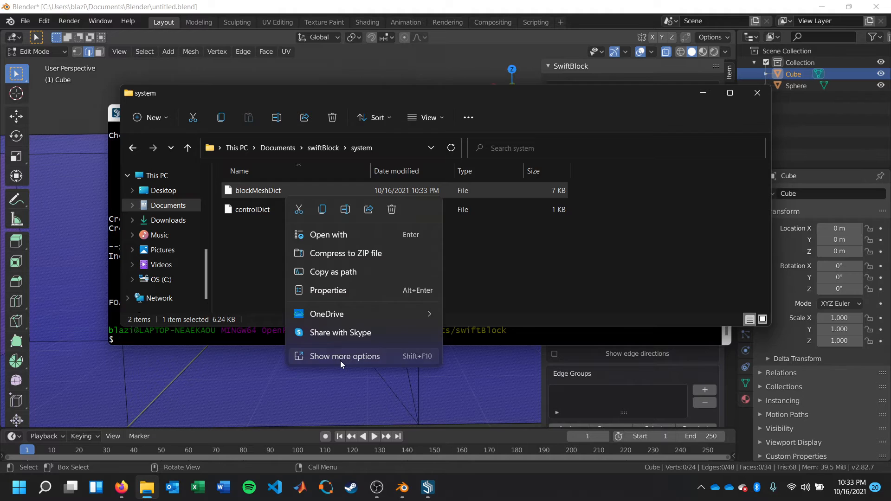
click(341, 360)
click(401, 110)
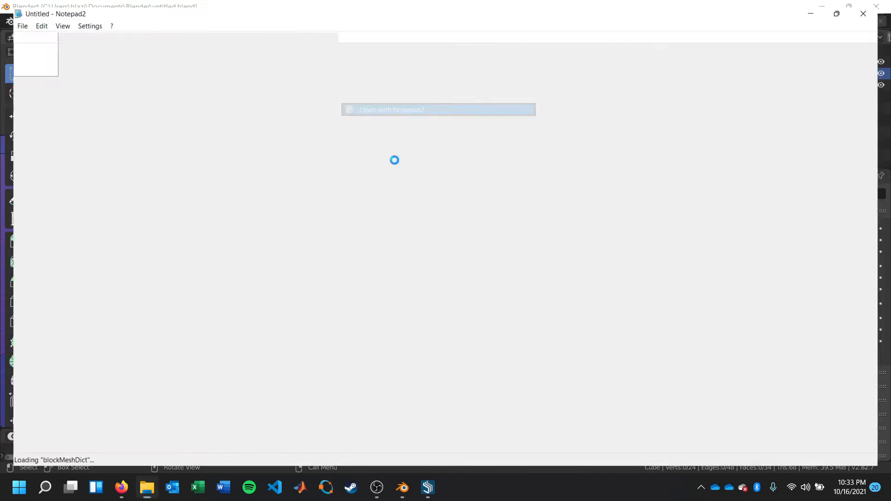
Step: Set the cell counts of blocks 6 and 7 to (15 15 15) by changing their third value to 15
scroll(205, 294, down, 15)
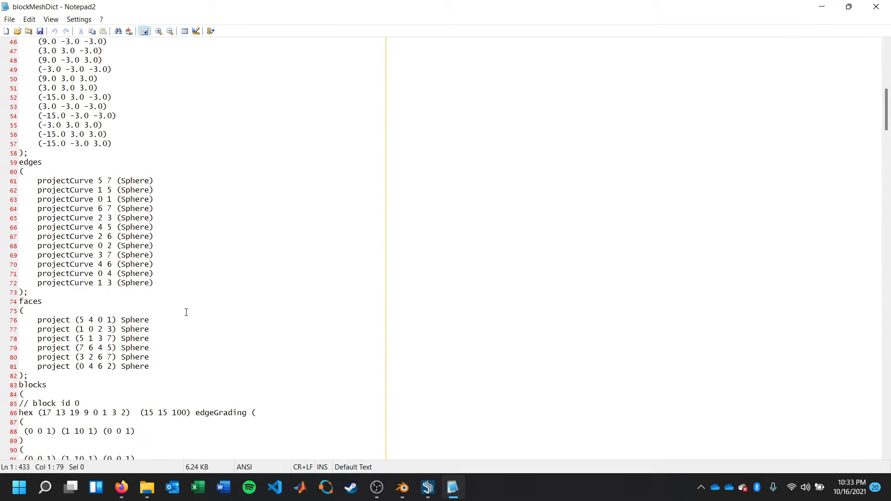
scroll(299, 313, down, 20)
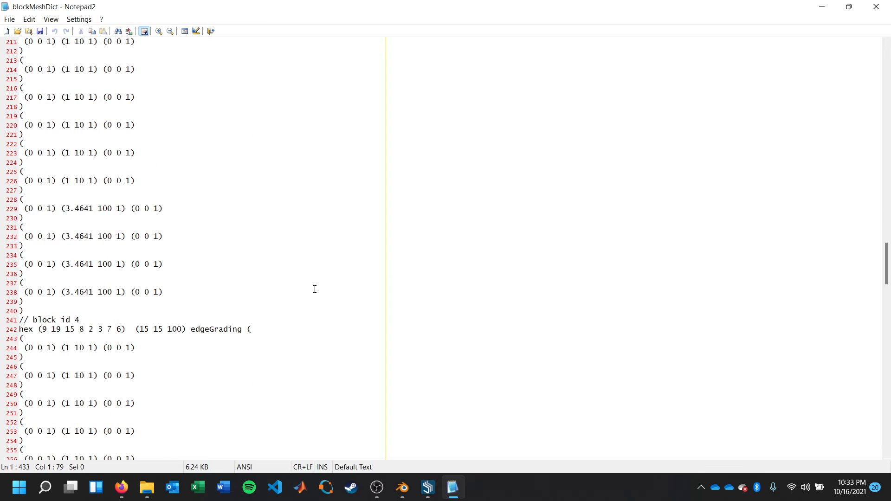
scroll(305, 282, down, 20)
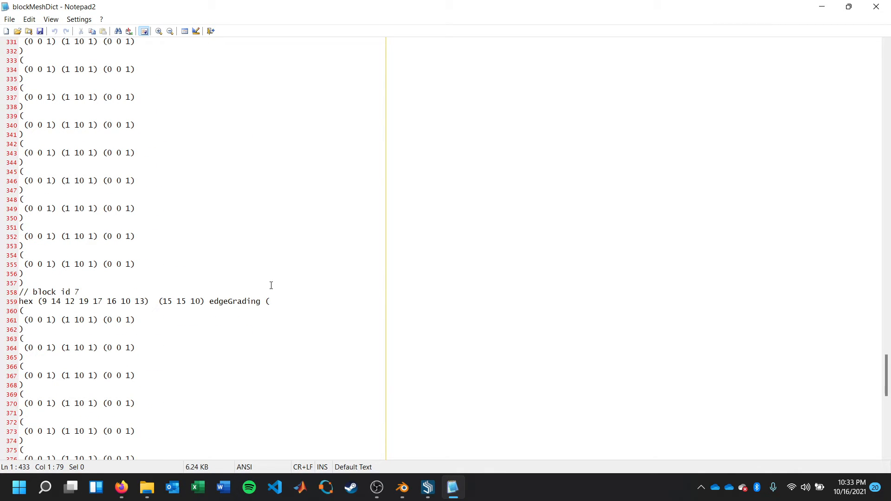
scroll(216, 302, up, 9)
click(201, 191)
key(BackSpace)
text(5)
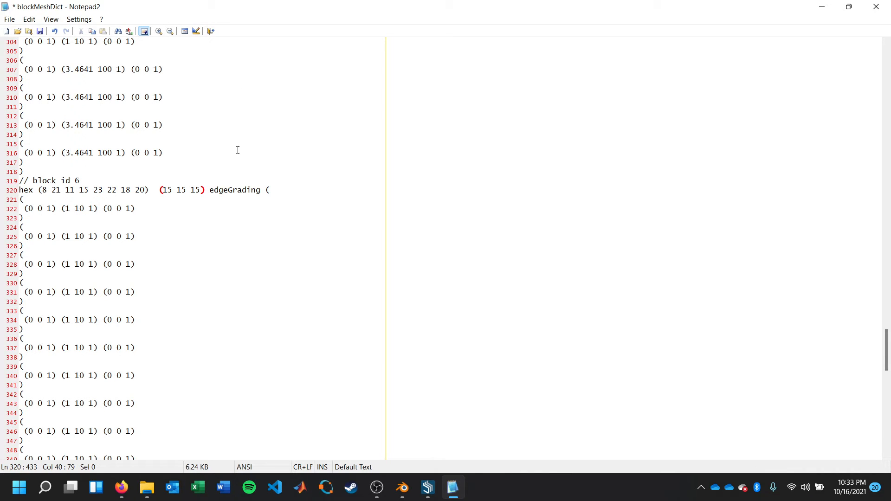
scroll(192, 296, down, 9)
click(198, 301)
key(BackSpace)
text(5)
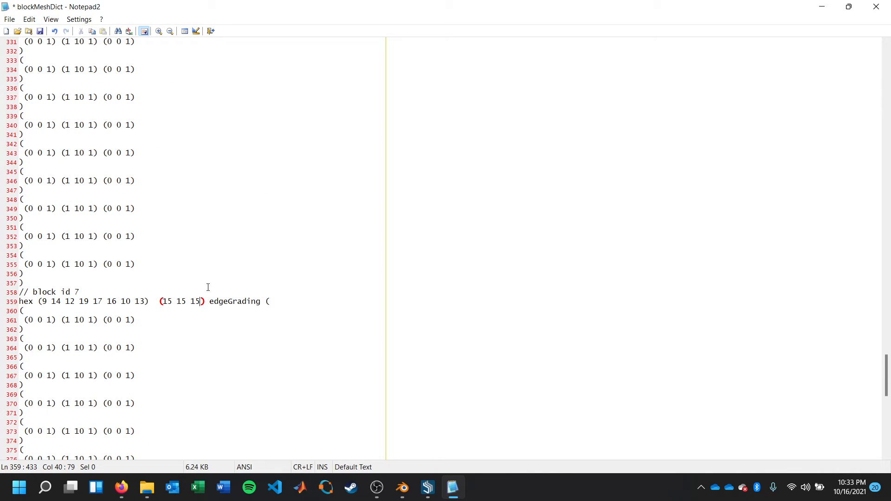
Step: Look over the preceding block definitions, then save and close blockMeshDict
scroll(223, 297, up, 20)
scroll(227, 282, up, 19)
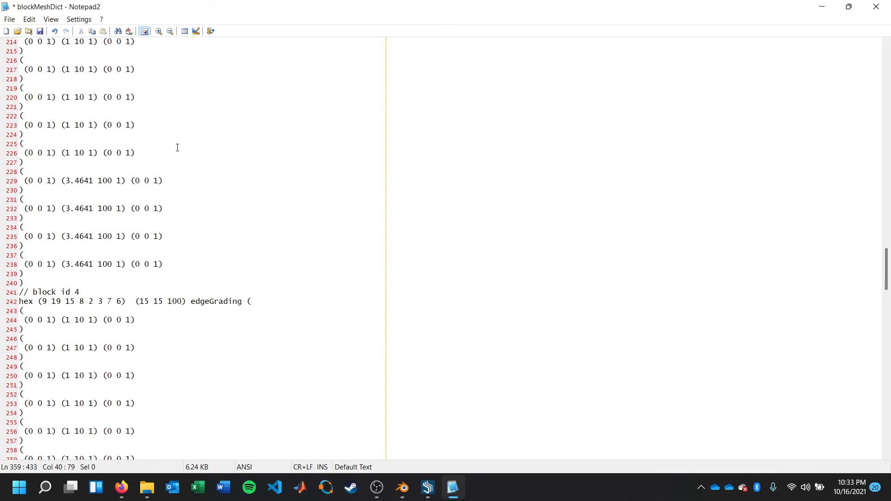
key(ctrl+s)
click(875, 7)
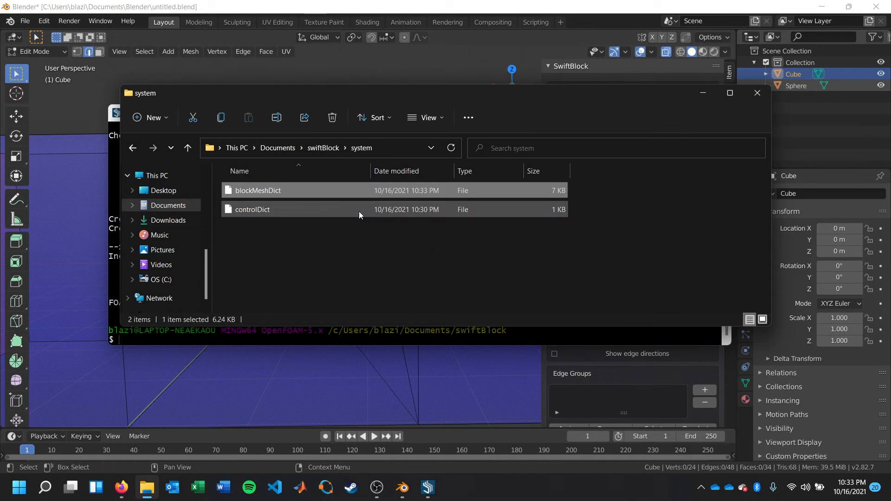
Step: Return to the swiftBlock terminal and regenerate the mesh by repeating the blockMesh command
click(405, 342)
key(Up)
key(Return)
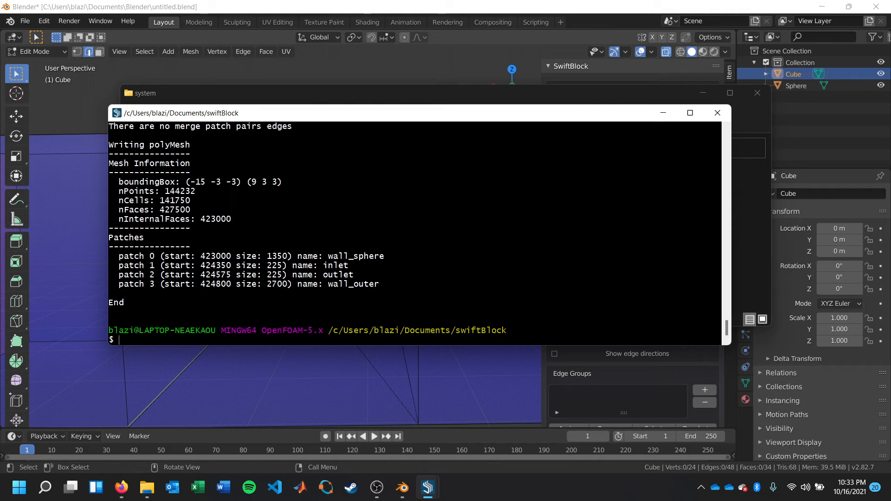
Step: Launch ParaView on the swiftBlock case with parafoam and load its internal mesh
text(parafoam)
key(Return)
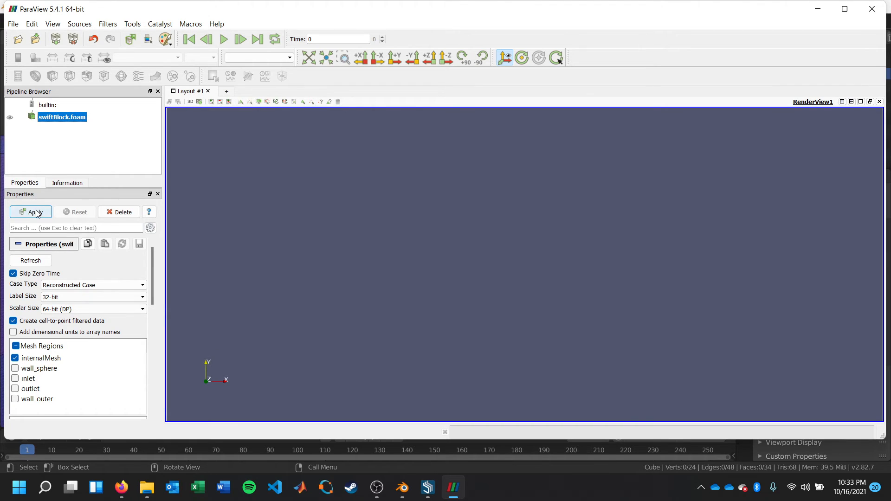
click(36, 213)
click(260, 57)
click(266, 98)
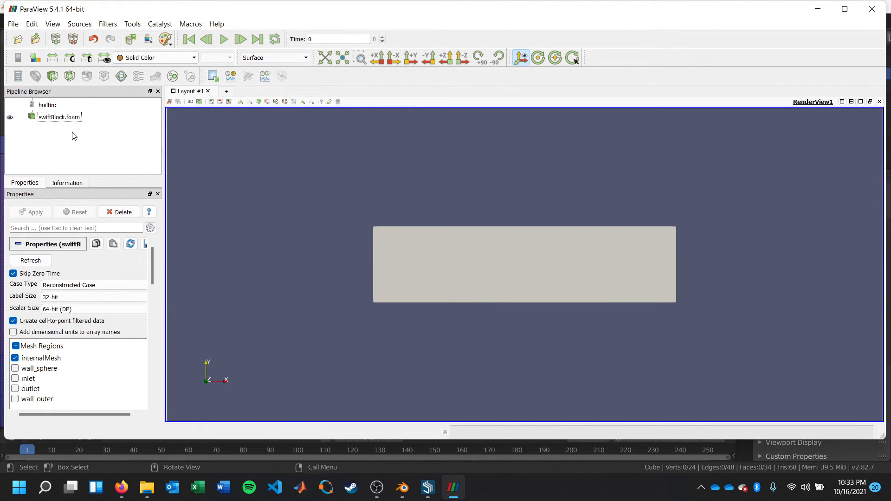
Step: Clip the swiftBlock mesh with a Z-normal plane and Inside Out enabled, and show it as Surface With Edges
click(55, 119)
click(53, 76)
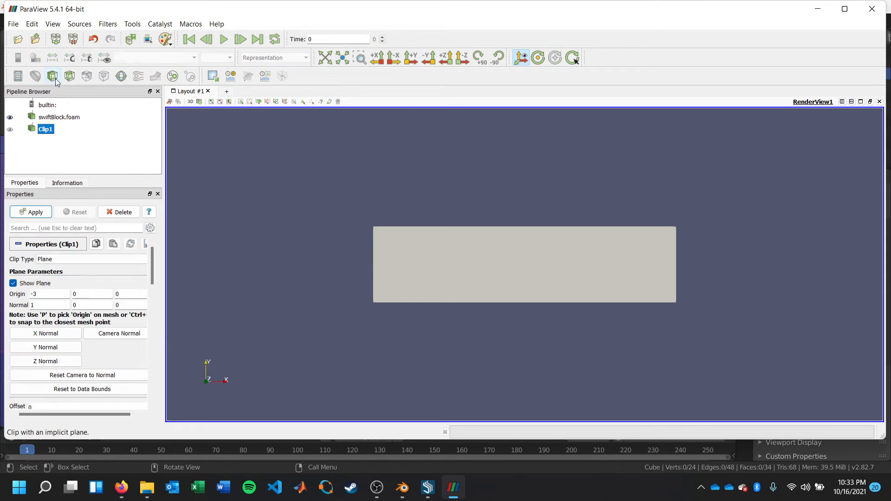
click(60, 364)
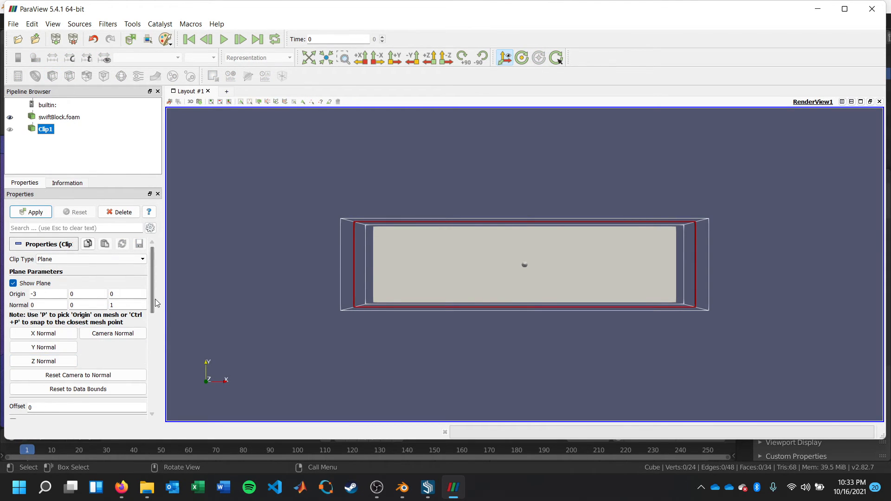
scroll(155, 343, down, 4)
click(13, 306)
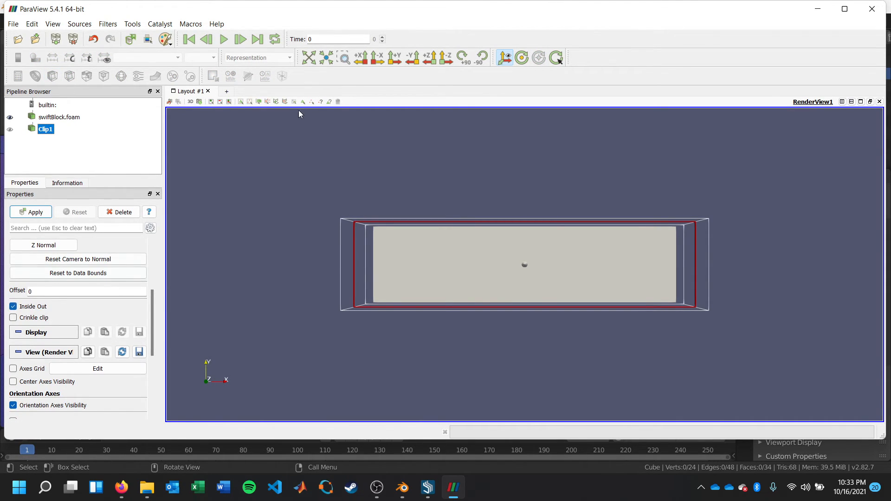
click(30, 212)
click(275, 57)
click(281, 103)
scroll(499, 351, up, 5)
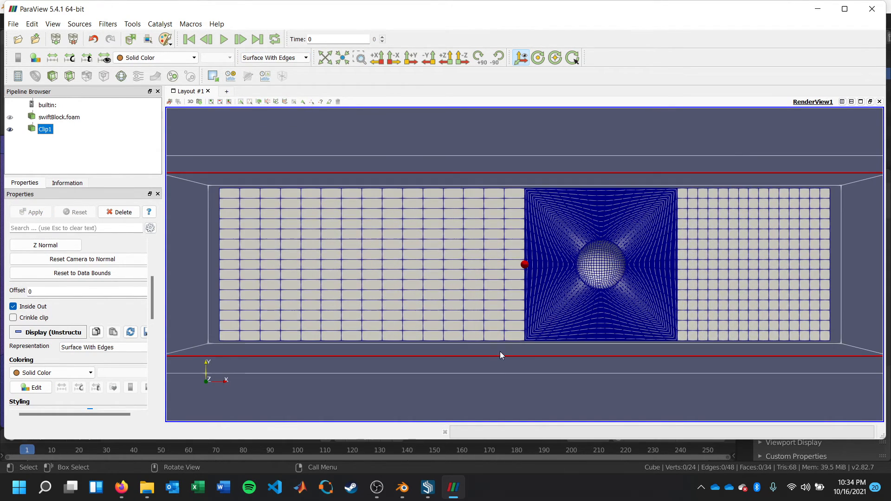
Step: Examine the clipped mesh around the sphere and where its dense blocks meet the coarser upstream and downstream blocks
scroll(596, 392, up, 3)
scroll(623, 379, down, 5)
middle_drag(664, 406, 511, 377)
scroll(511, 377, up, 5)
scroll(394, 200, up, 3)
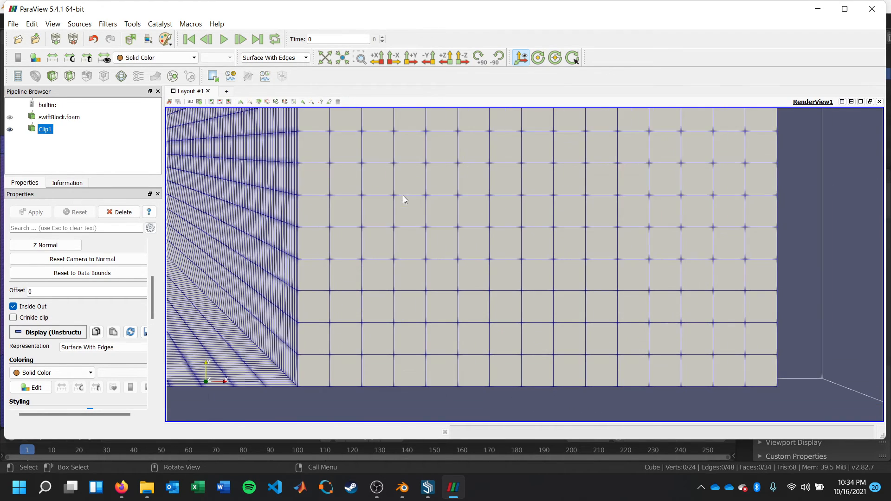
scroll(292, 227, up, 2)
scroll(294, 229, down, 5)
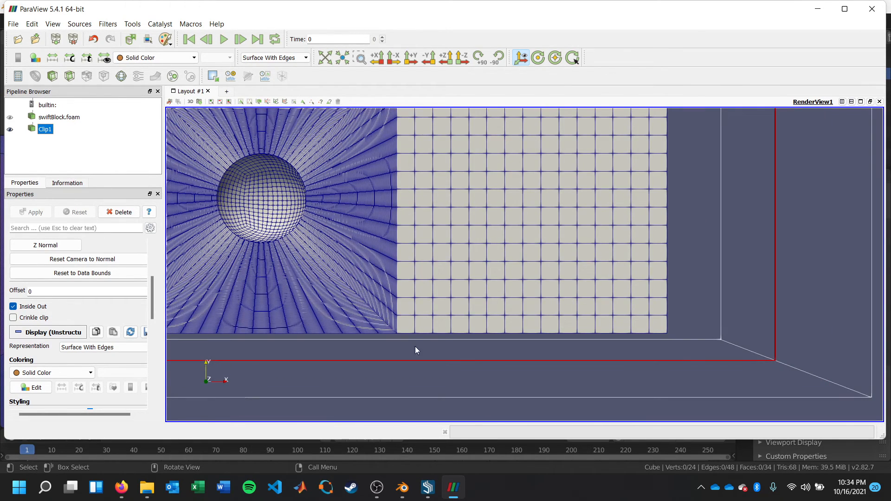
middle_drag(536, 402, 647, 407)
scroll(539, 255, up, 7)
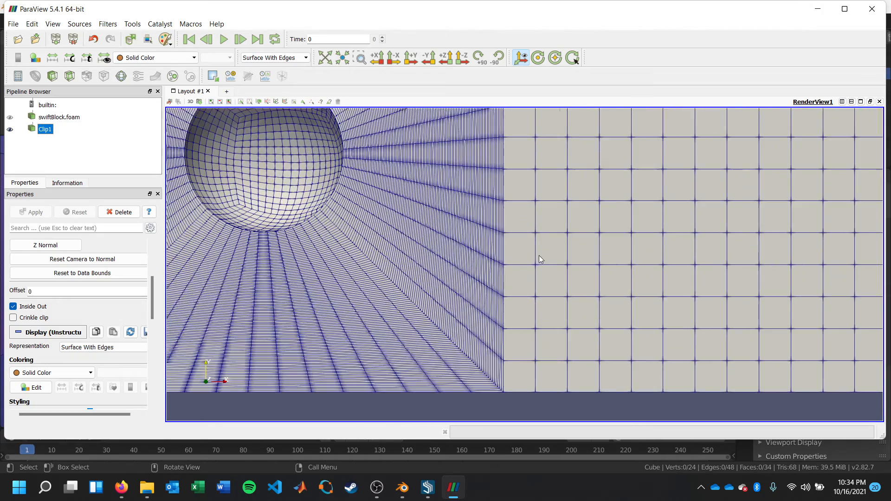
scroll(478, 228, down, 10)
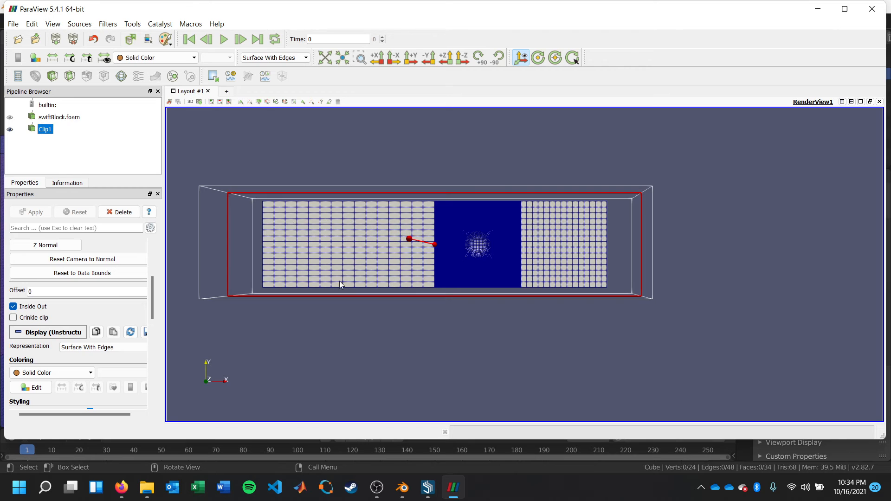
scroll(612, 250, up, 4)
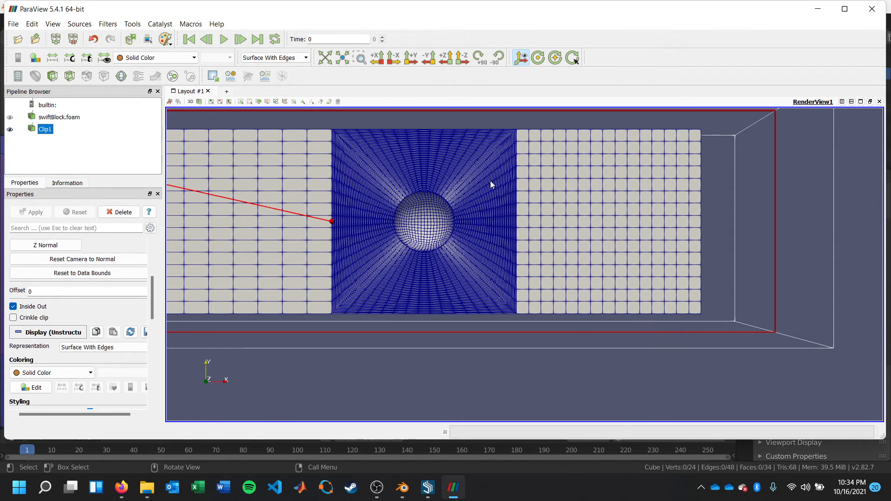
middle_drag(558, 385, 527, 380)
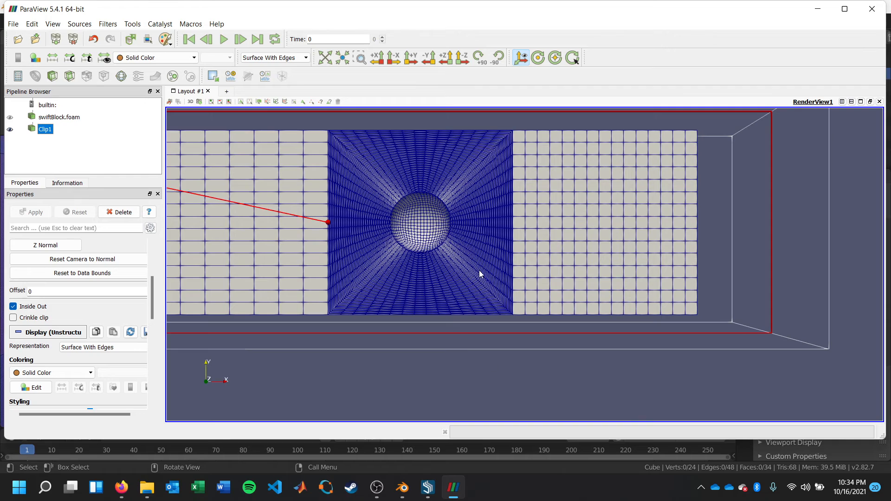
scroll(652, 341, down, 5)
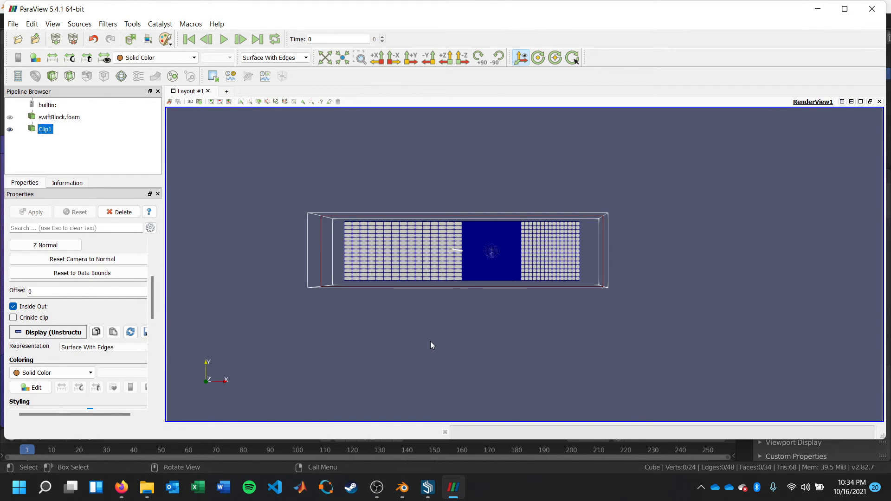
scroll(430, 341, up, 3)
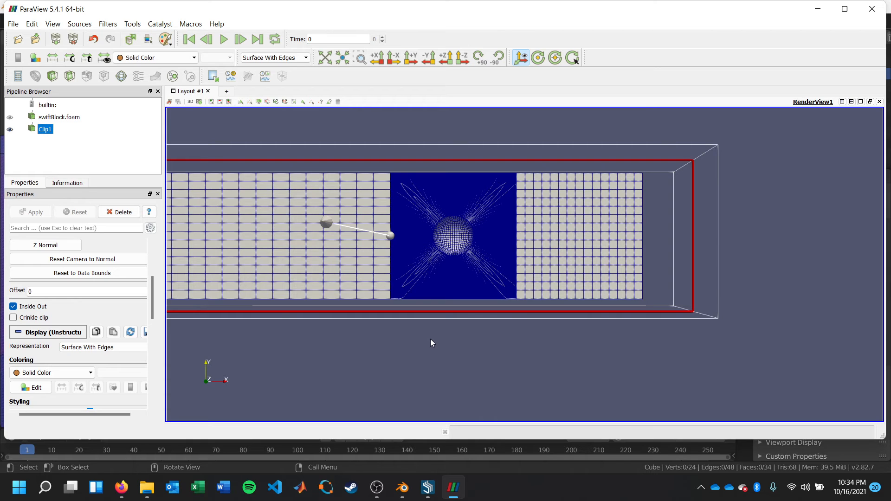
Step: Close ParaView and bring the swiftBlock case terminal back to the front
click(872, 8)
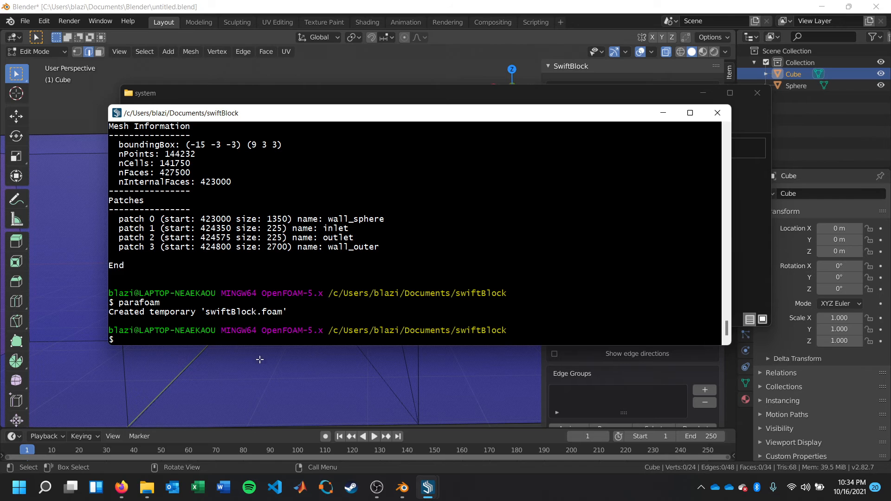
click(156, 489)
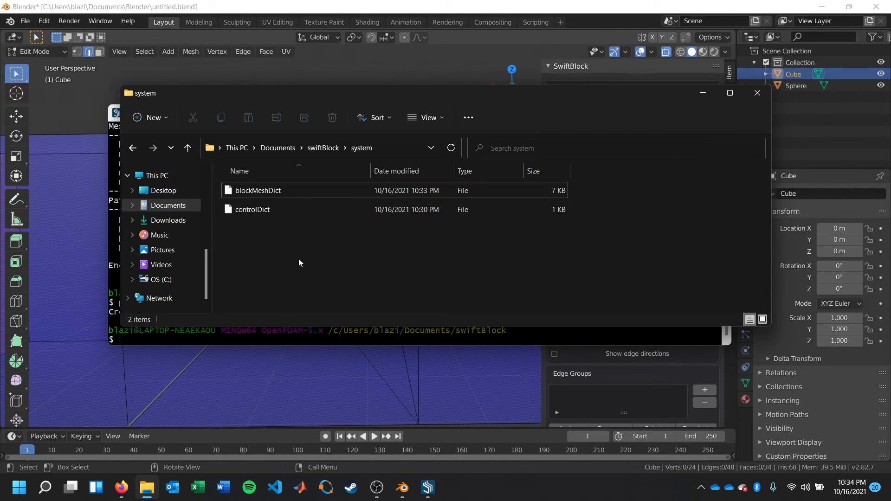
click(333, 392)
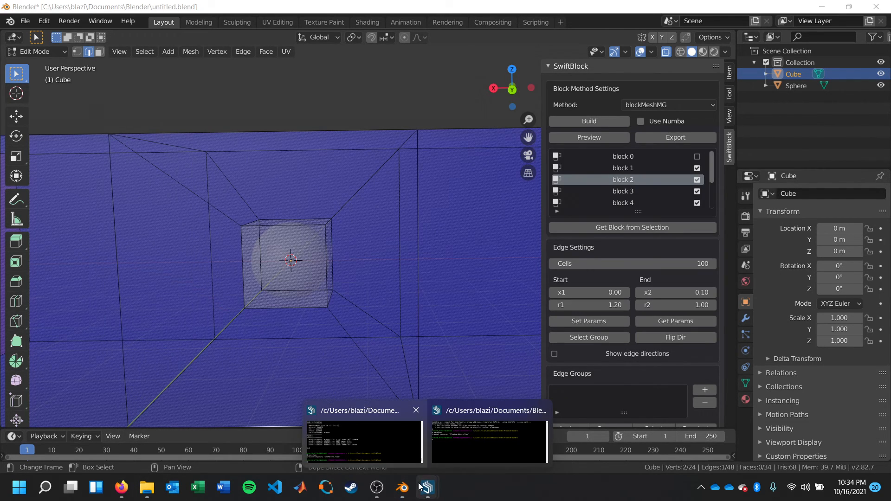
click(364, 459)
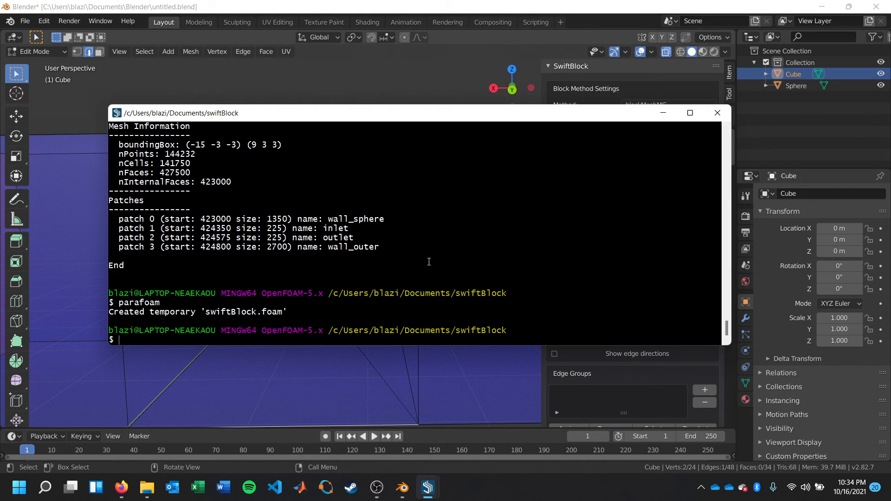
Step: Relaunch ParaView with parafoam, load the swiftBlock internal mesh and show it as Surface With Edges
text(parafoam)
key(Return)
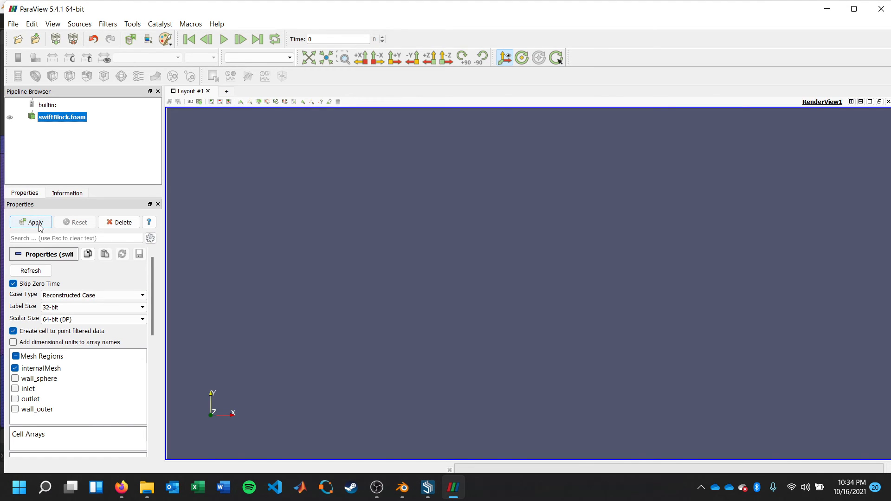
click(36, 223)
click(266, 56)
click(275, 103)
Step: Clip the reloaded mesh with a Z-normal plane and Inside Out enabled, displaying the clip as Surface With Edges
click(52, 76)
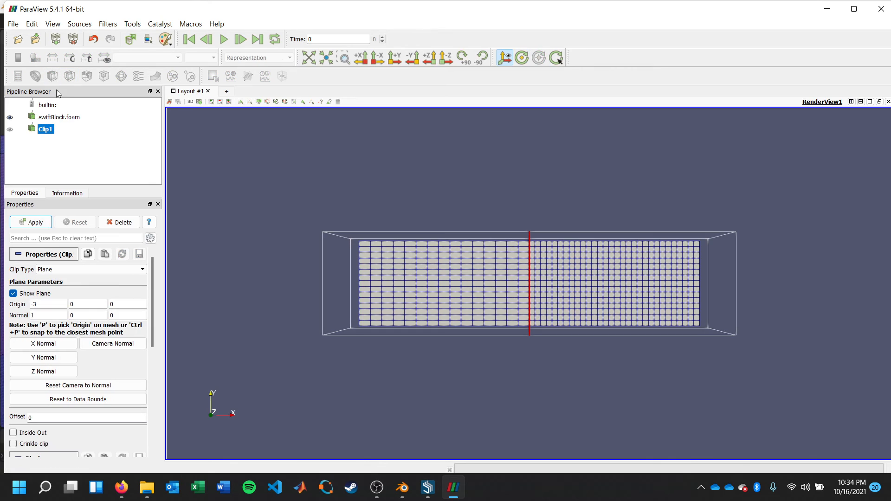
click(43, 371)
drag(150, 304, 148, 357)
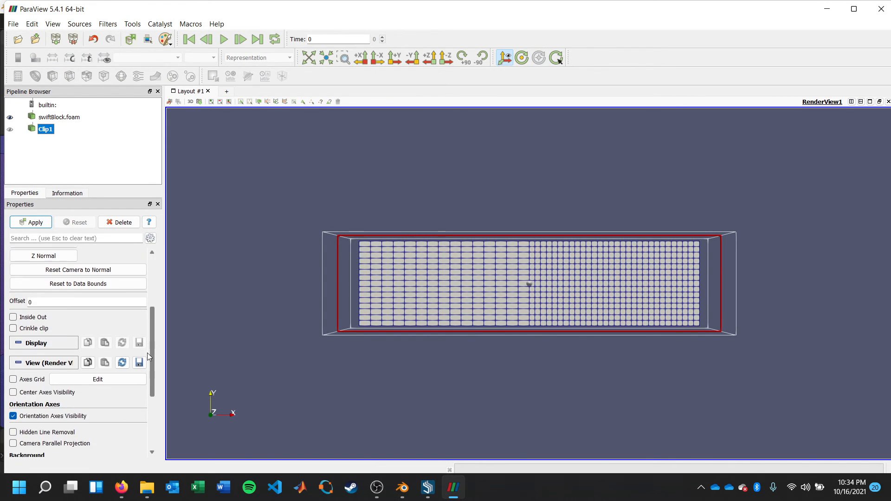
click(24, 318)
click(31, 222)
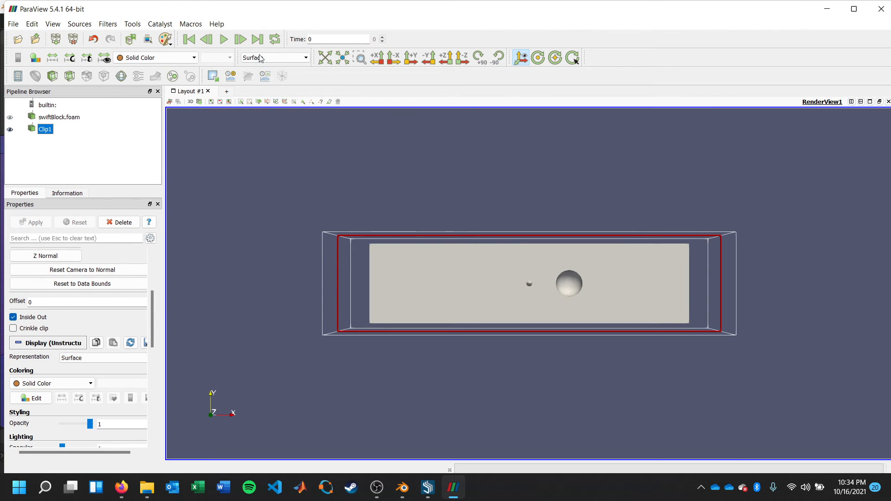
click(273, 57)
click(278, 106)
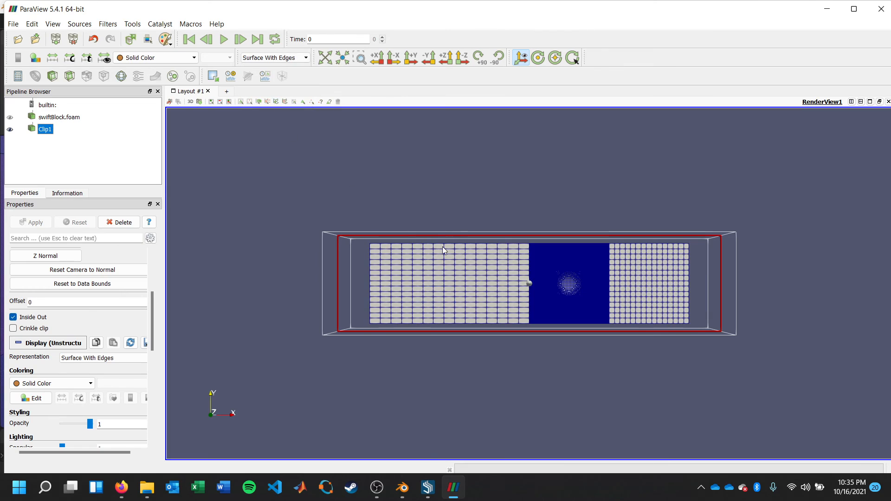
Step: Inspect the reloaded clip up close, checking cell density on the sphere surface, in the surrounding blocks and at the outer block boundaries
scroll(594, 365, up, 5)
scroll(516, 408, up, 2)
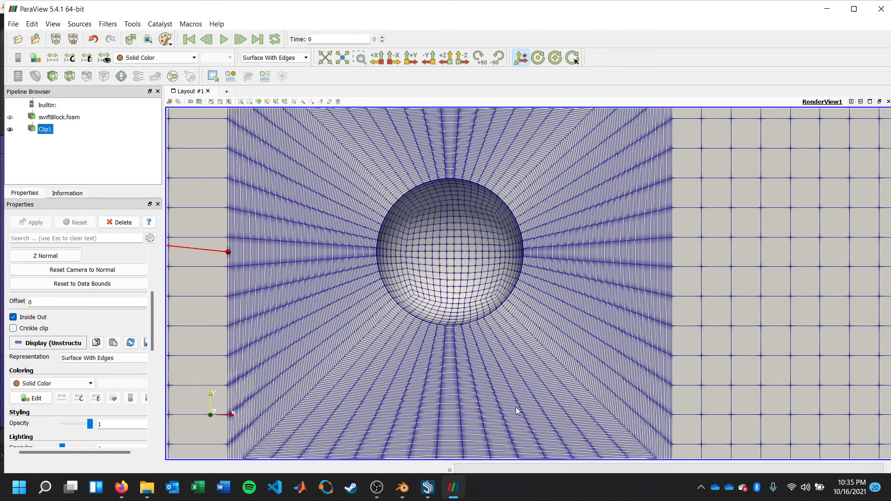
scroll(516, 408, down, 6)
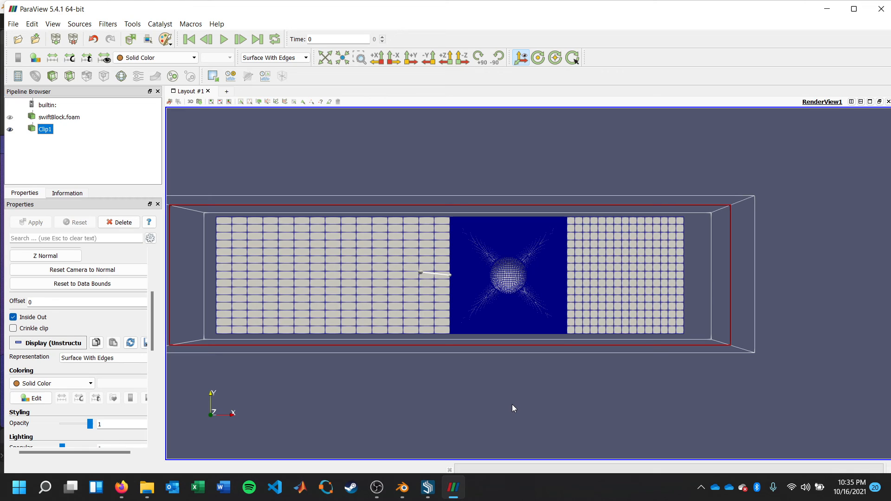
scroll(511, 409, up, 4)
scroll(511, 409, down, 6)
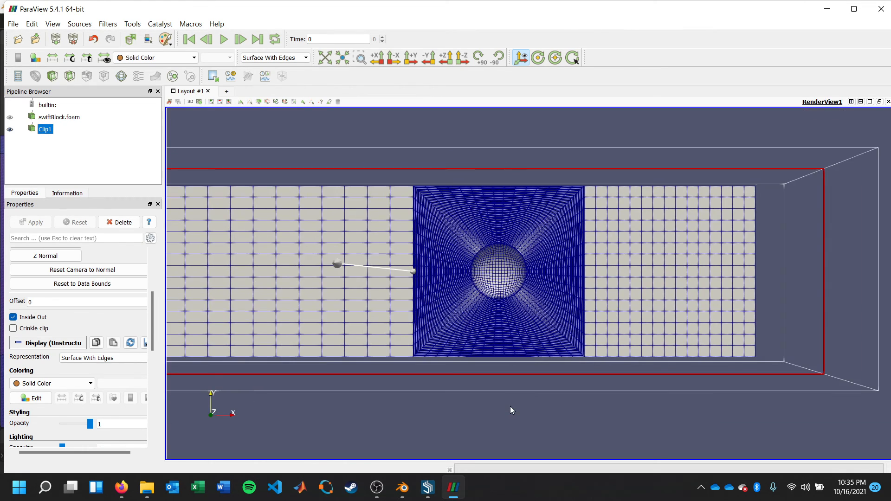
middle_drag(550, 414, 463, 407)
scroll(463, 407, up, 5)
middle_drag(395, 429, 605, 430)
scroll(550, 436, up, 5)
scroll(550, 435, down, 7)
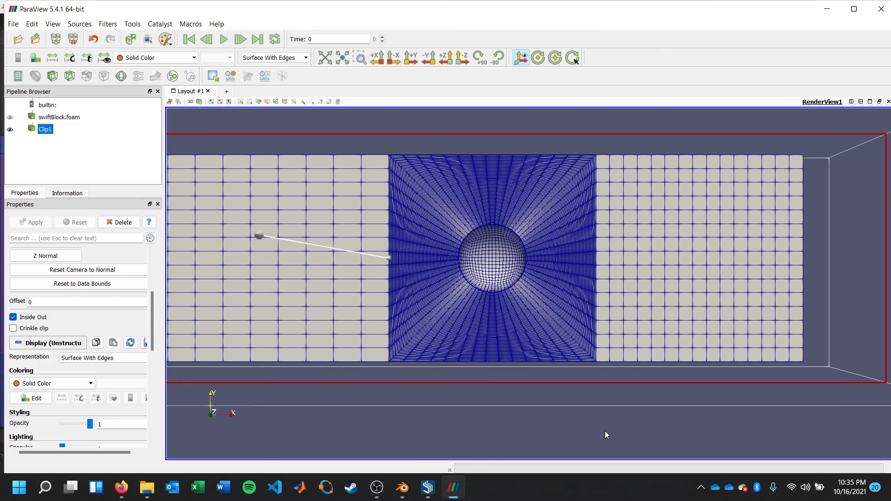
scroll(605, 431, up, 7)
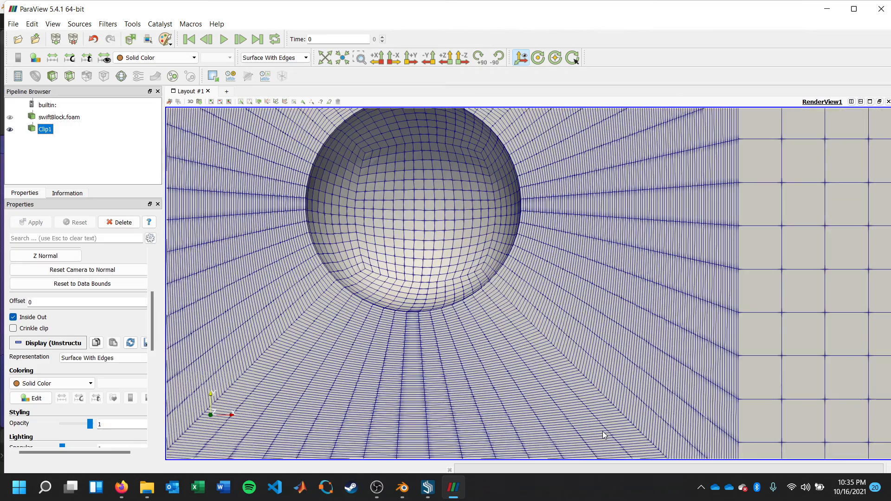
scroll(603, 434, down, 10)
middle_drag(608, 435, 529, 437)
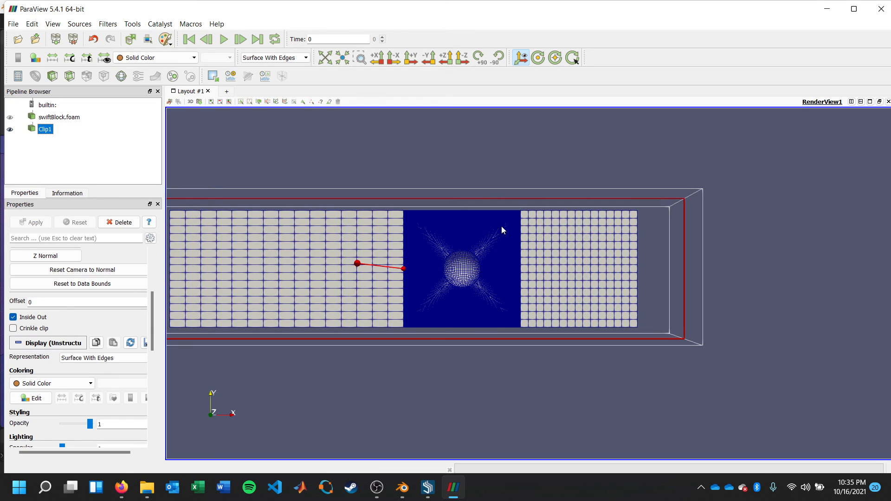
scroll(501, 232, up, 8)
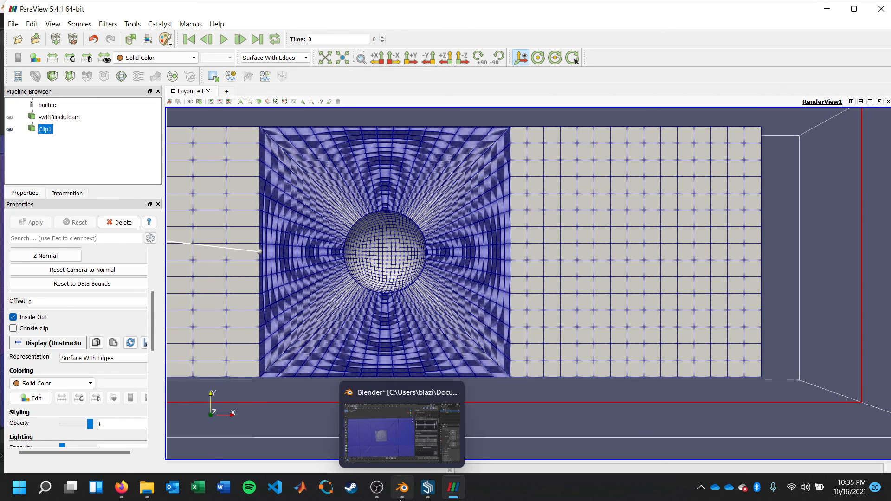
Step: Switch to the Blender window containing the SwiftBlock model
click(403, 489)
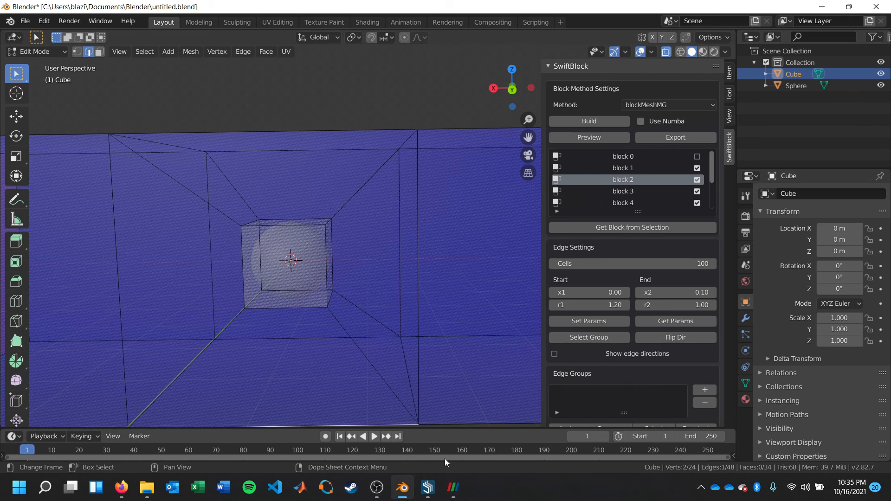
click(386, 487)
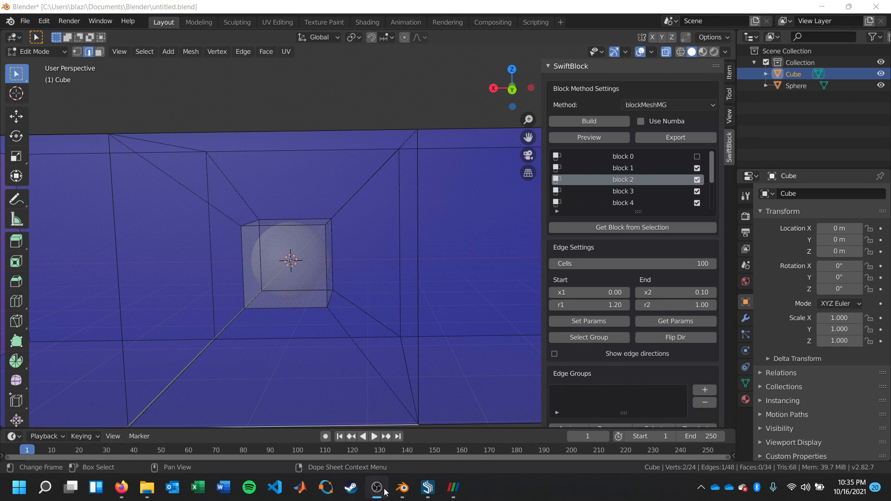